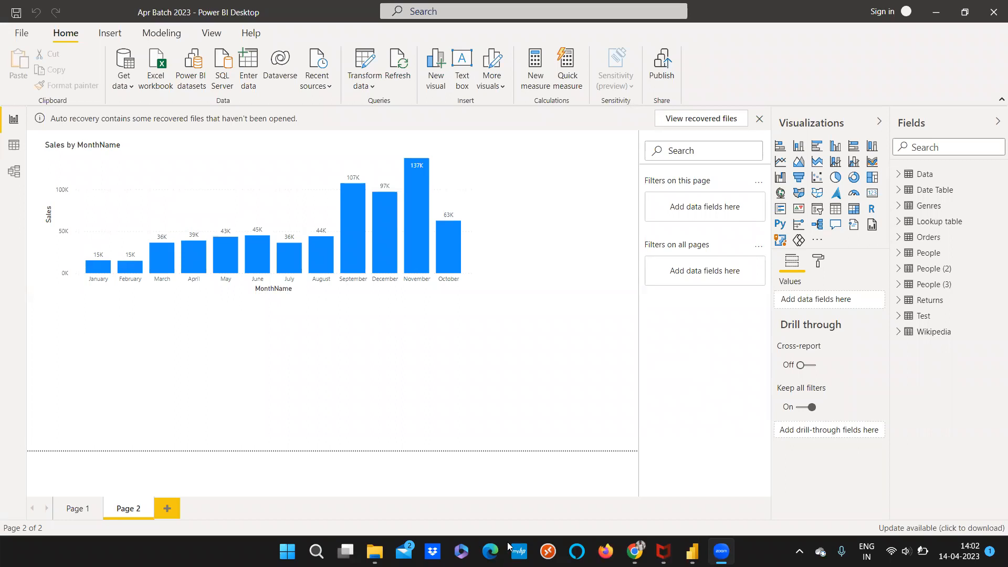
Open the report's data in the Power Query Editor and look at the available merge options
click(370, 88)
click(372, 104)
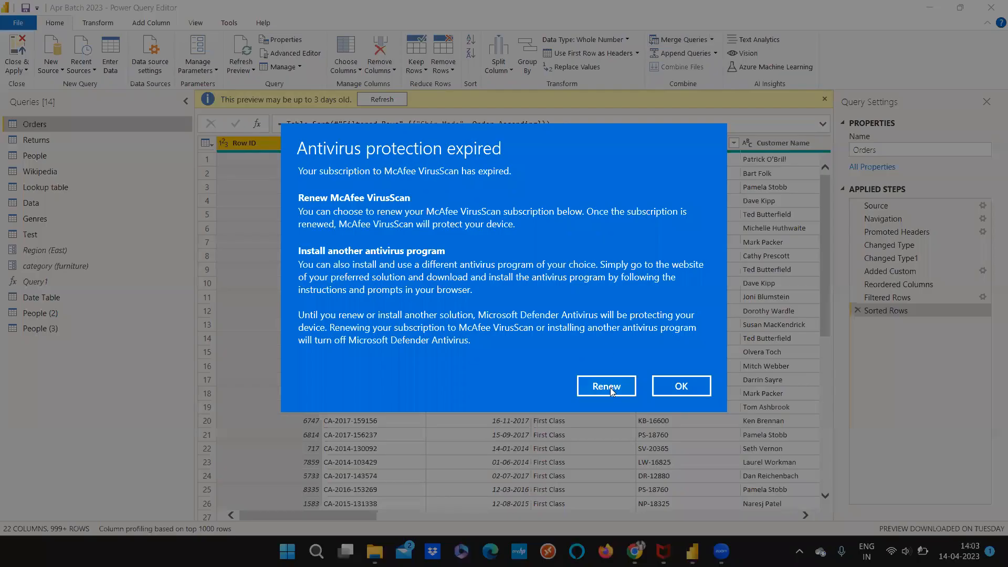
click(675, 389)
click(711, 40)
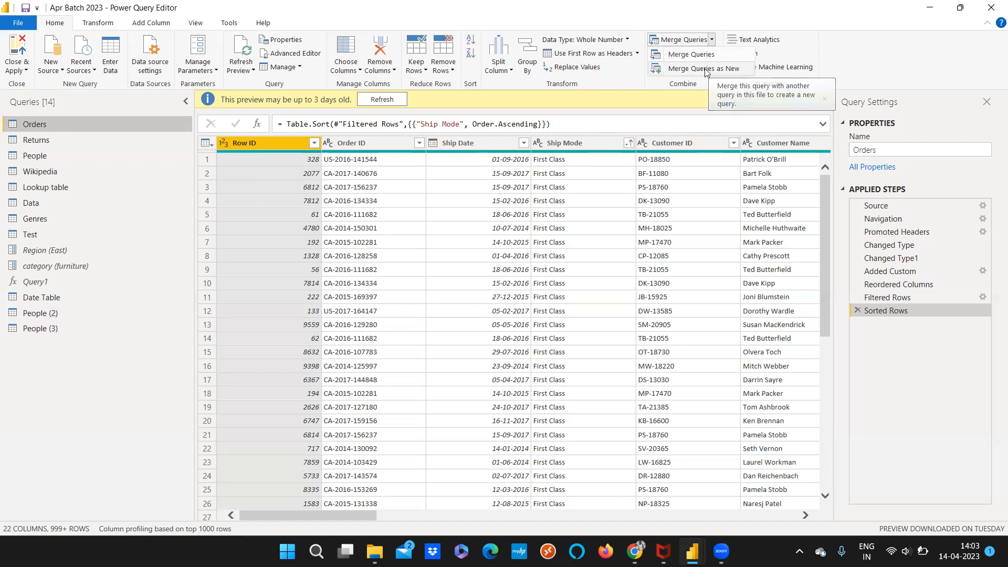
Review the contents of the People (3), Orders and People (2) queries
click(54, 332)
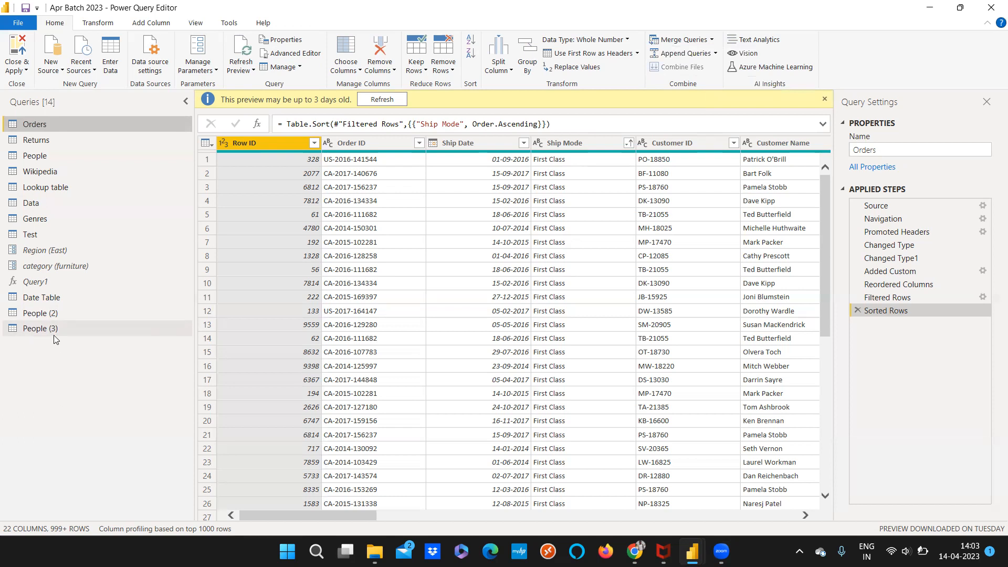
click(54, 334)
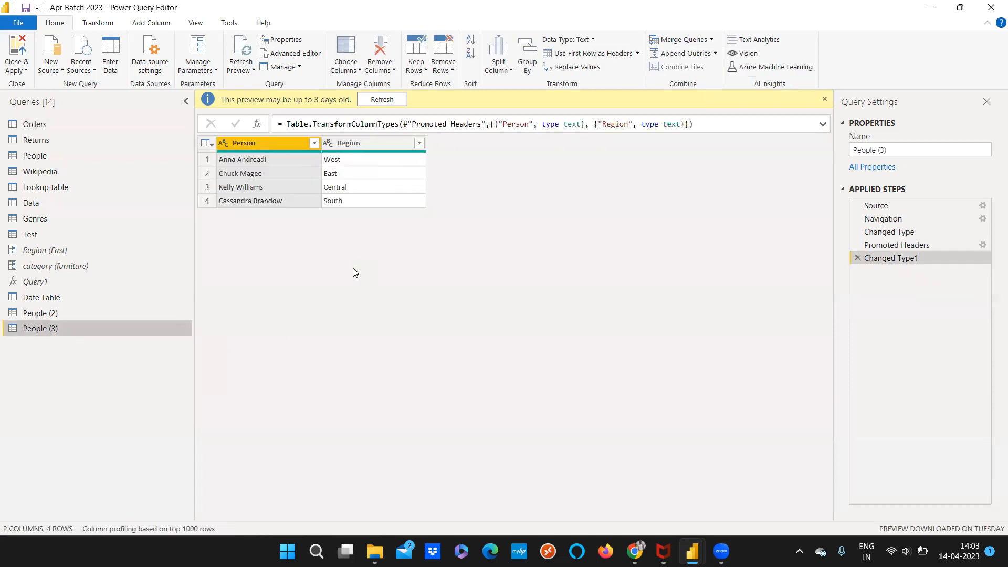
click(88, 125)
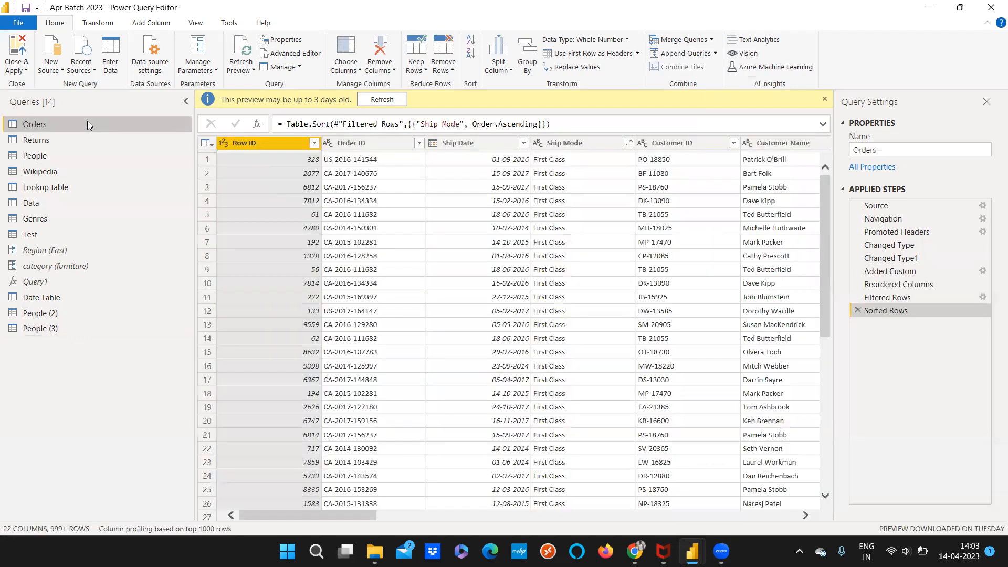
click(71, 312)
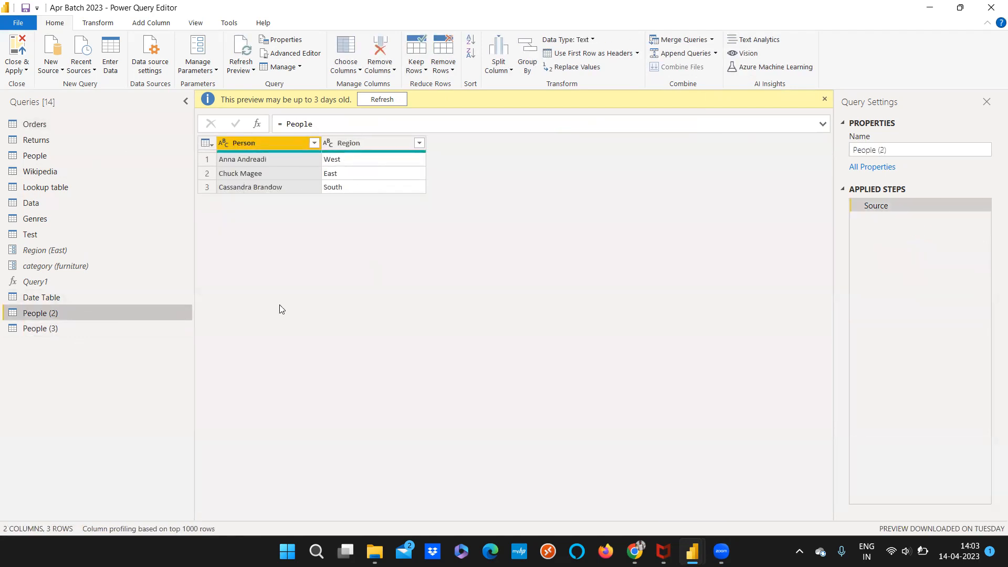
click(81, 330)
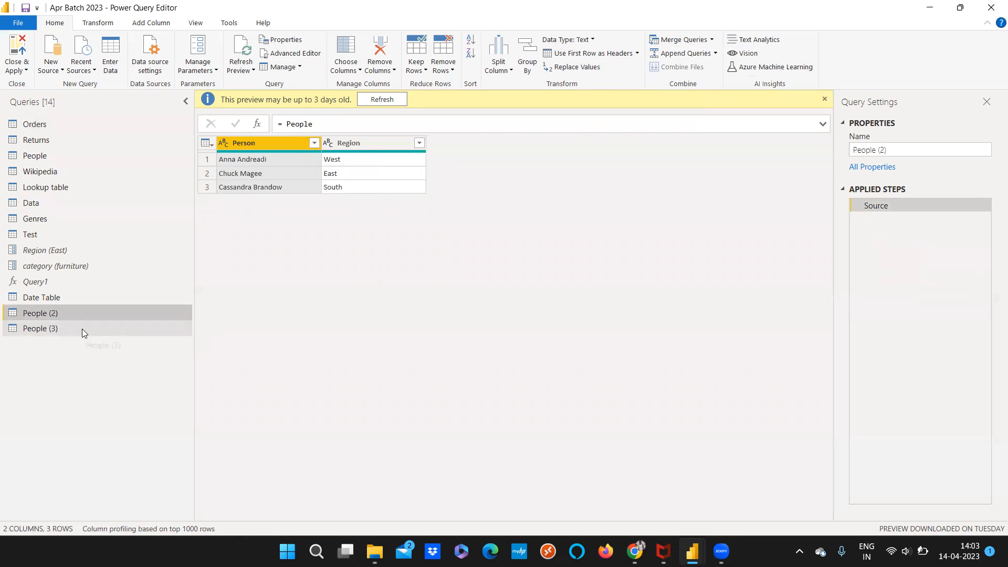
click(80, 314)
click(58, 121)
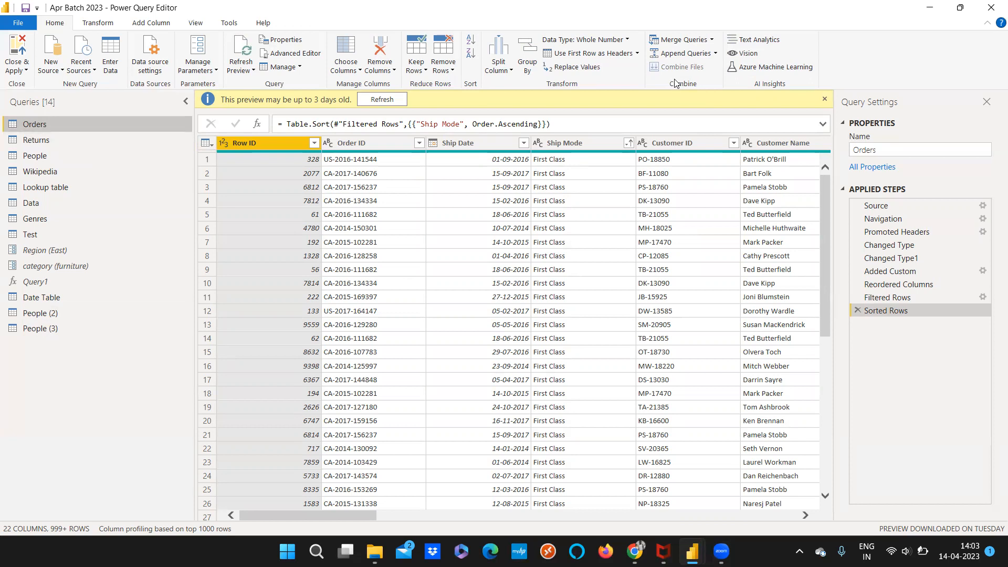
Start a merge as a new query from Orders to People, matching both tables on the Region column
click(712, 40)
click(698, 68)
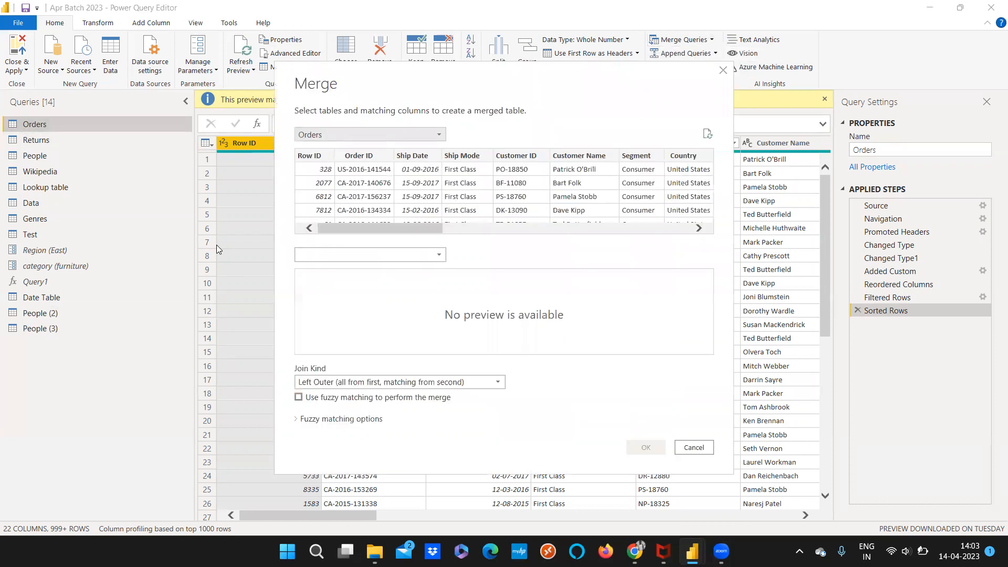
click(329, 256)
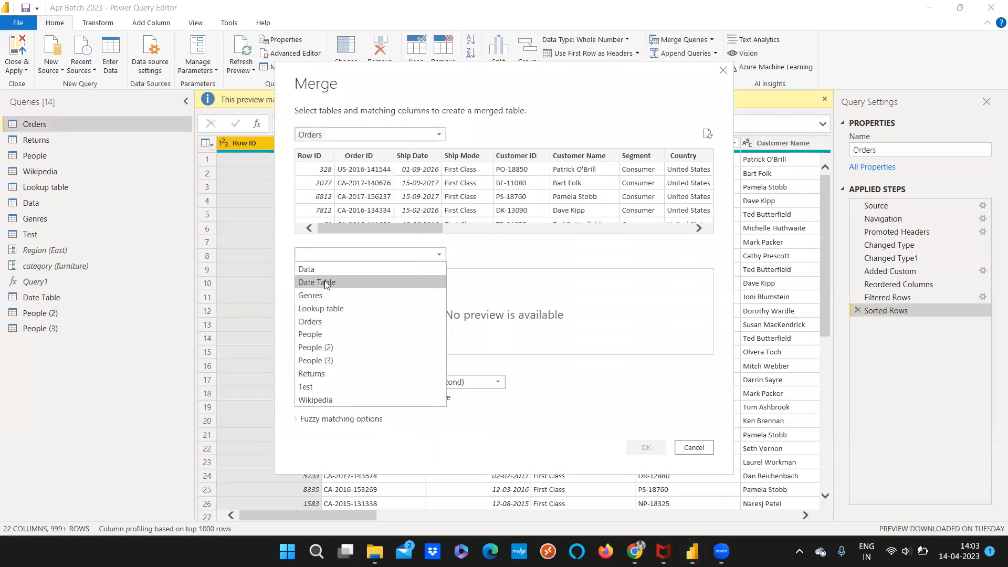
click(319, 332)
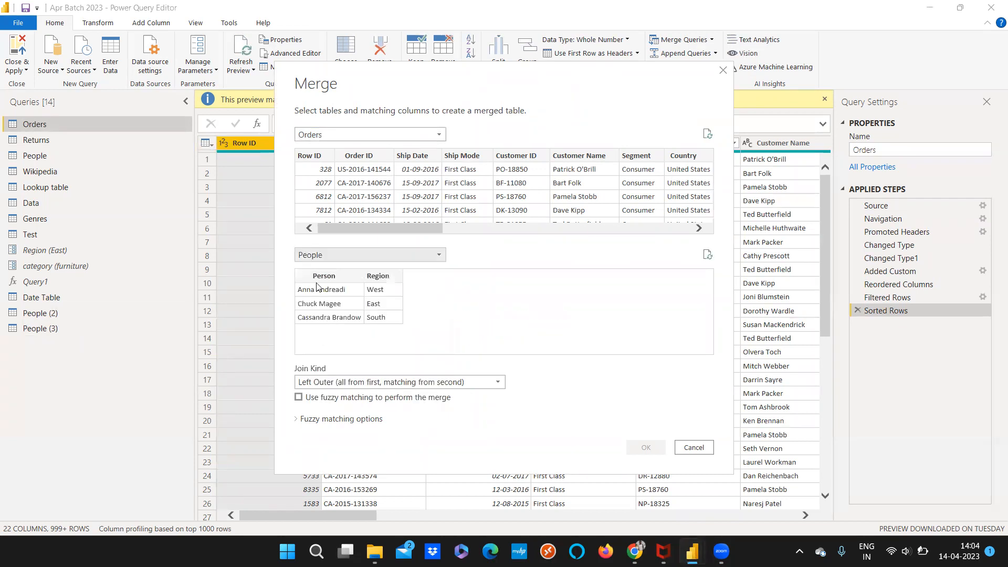
click(383, 277)
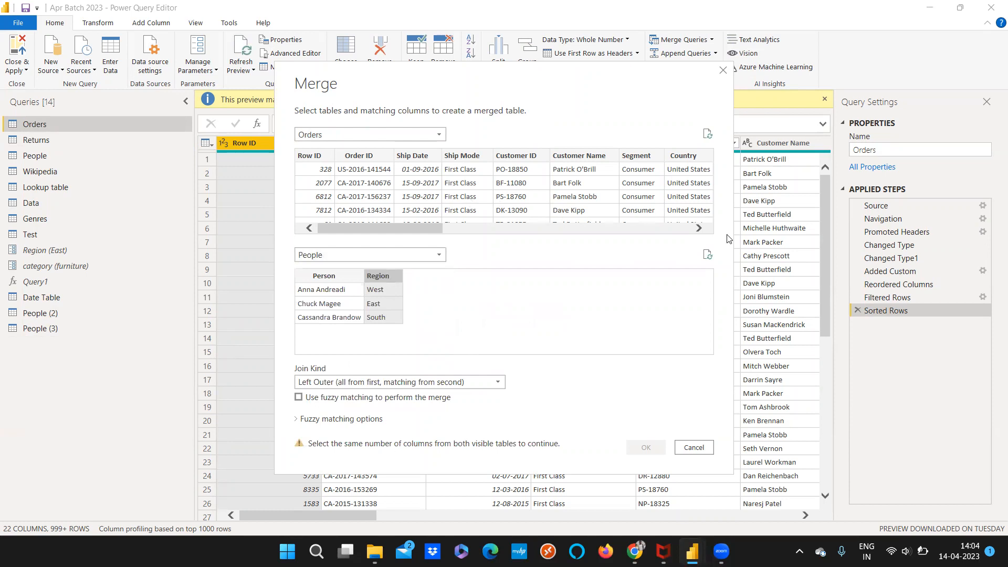
click(703, 229)
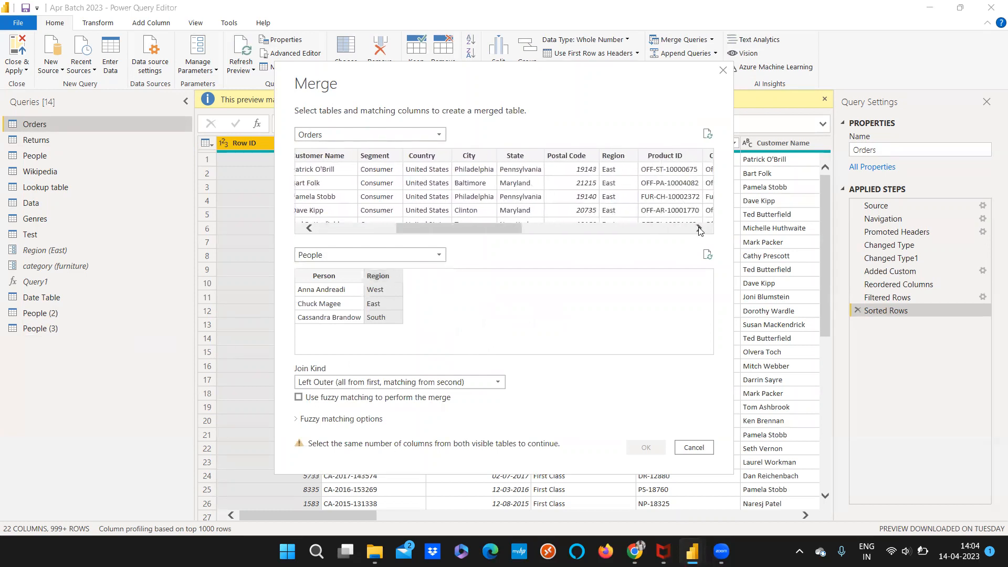
click(608, 155)
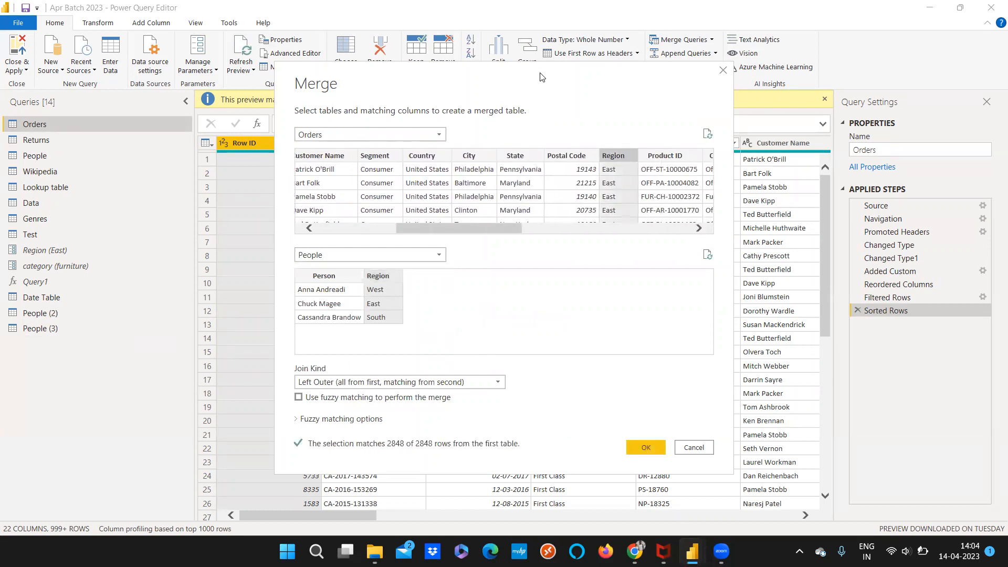
Set the join kind to Right Outer (all from second, matching from first) and create the merged query
drag(519, 70, 429, 39)
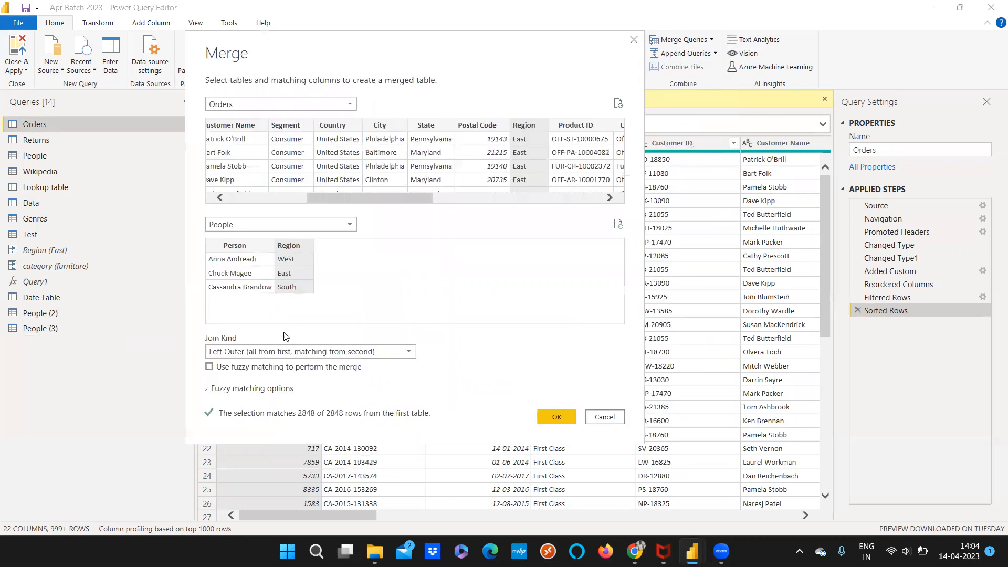
click(226, 356)
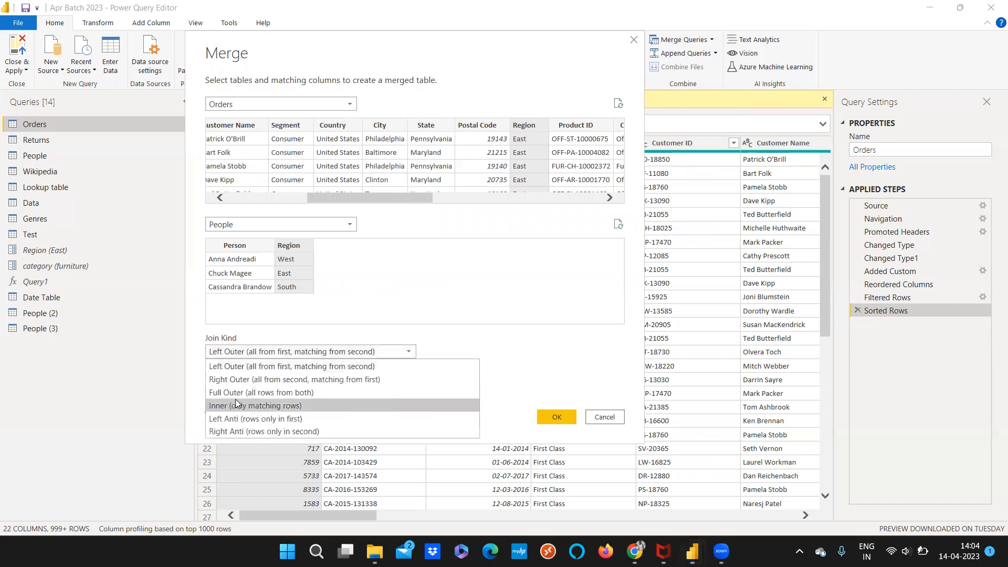
click(236, 380)
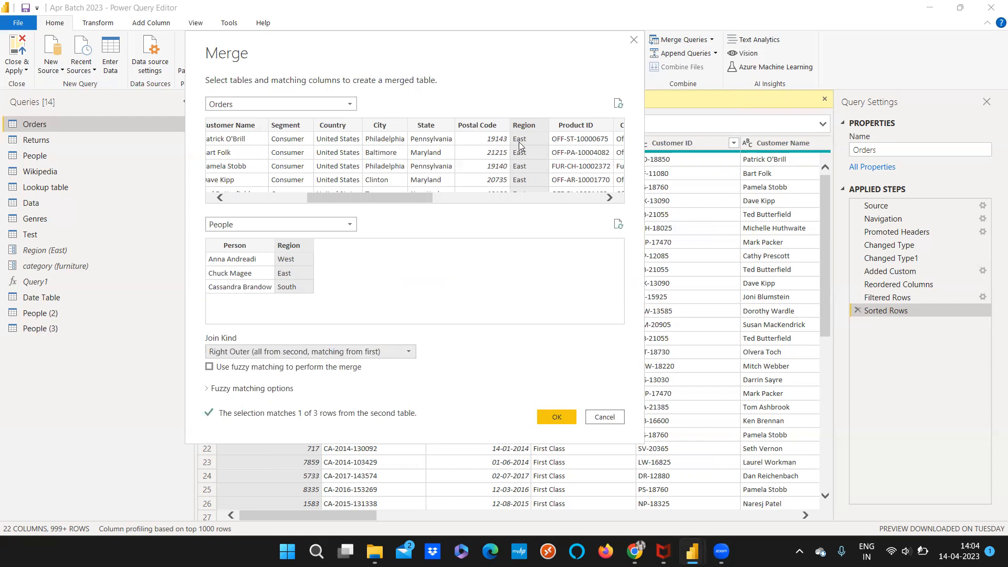
click(542, 419)
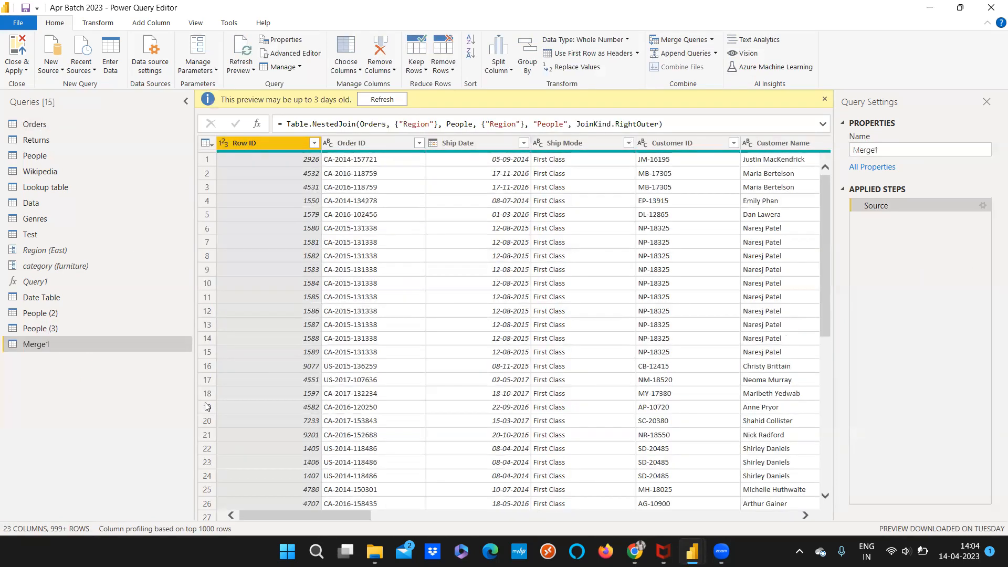
Examine which values the Region column of the merged query contains
drag(305, 515, 468, 515)
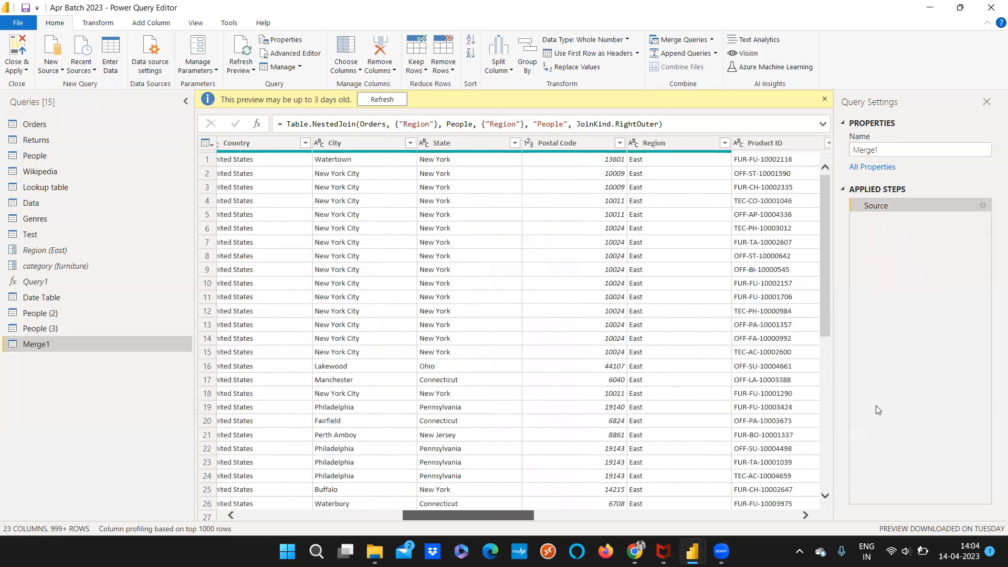
click(724, 143)
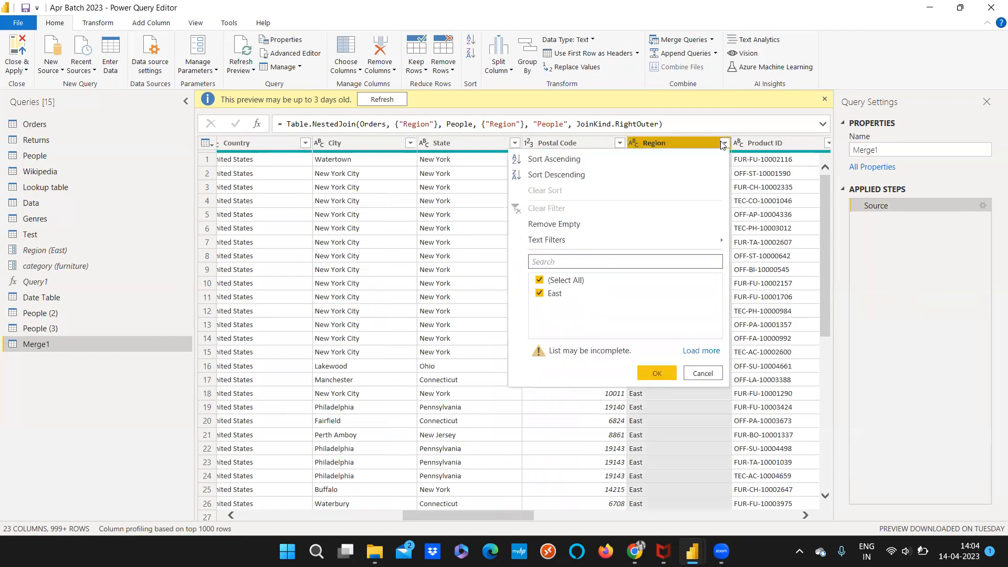
click(700, 351)
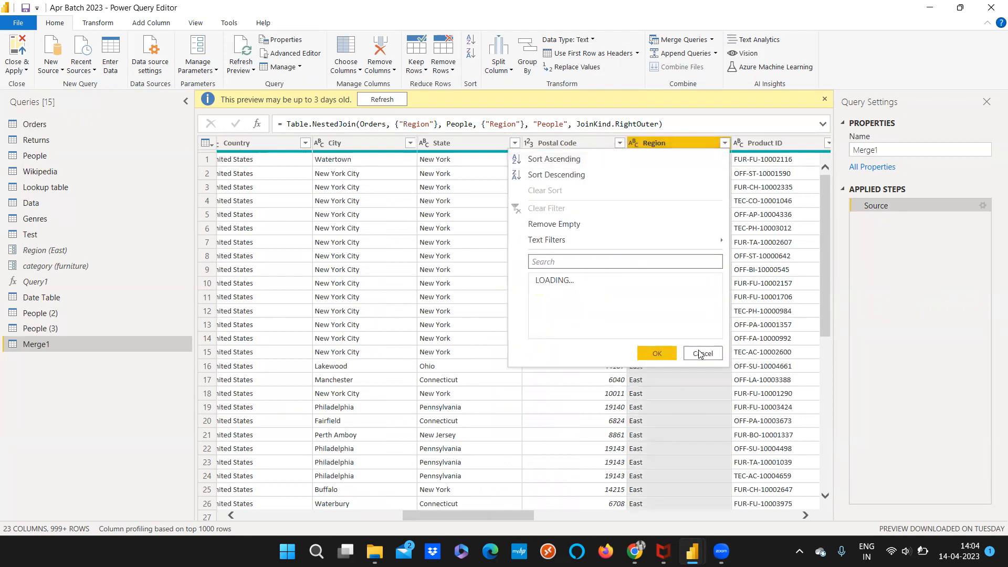
click(662, 143)
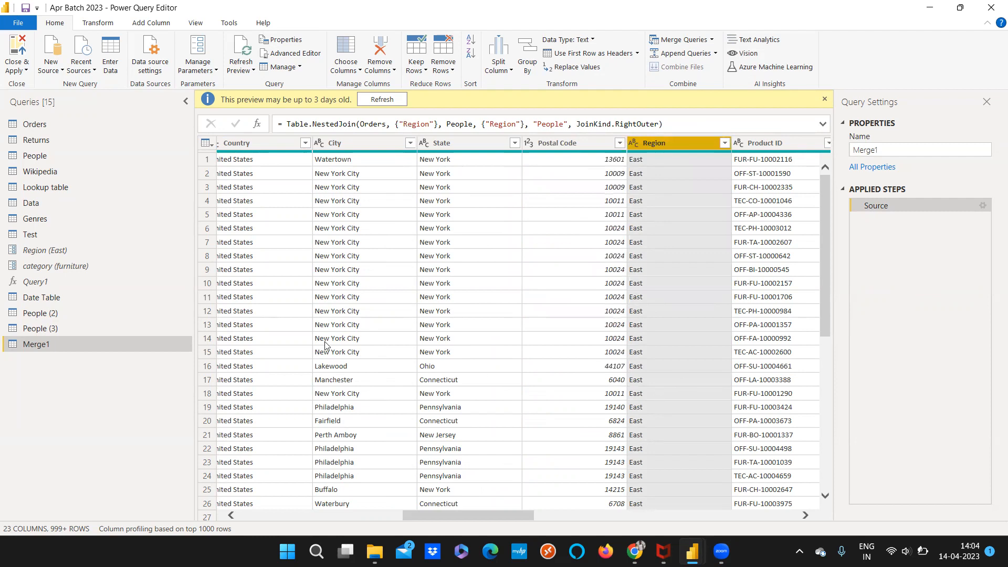
Inspect the Region column of the Orders query and its Filtered Rows step
click(35, 125)
drag(252, 516, 303, 520)
scroll(303, 519, right, 8)
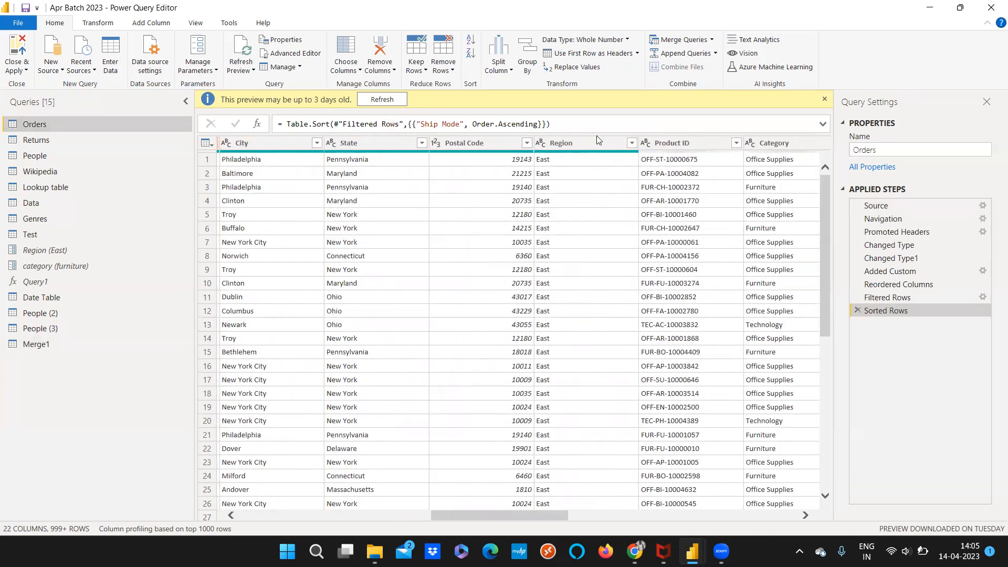
click(631, 142)
click(581, 140)
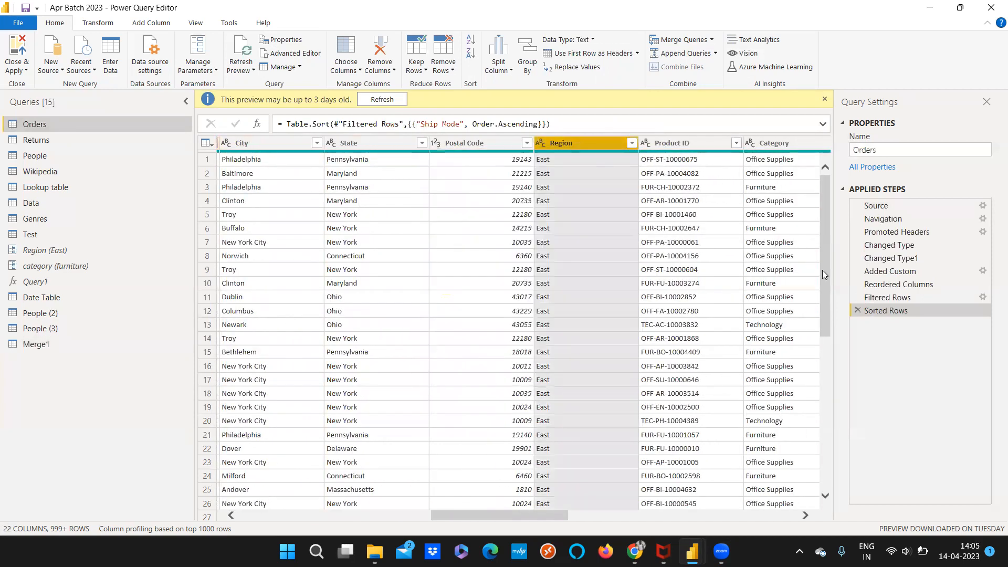
click(907, 297)
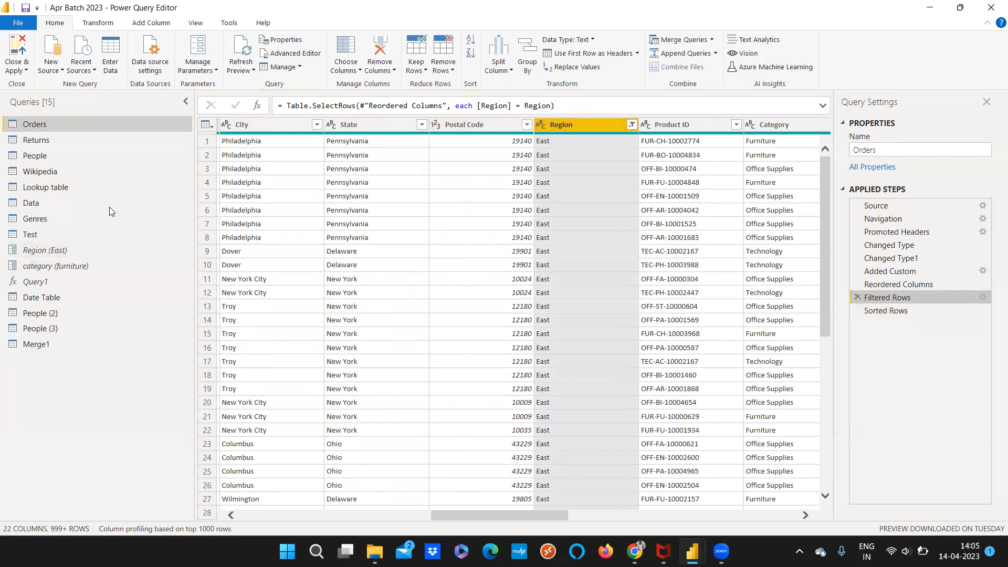
Set the Region parameter's current value to West
click(42, 249)
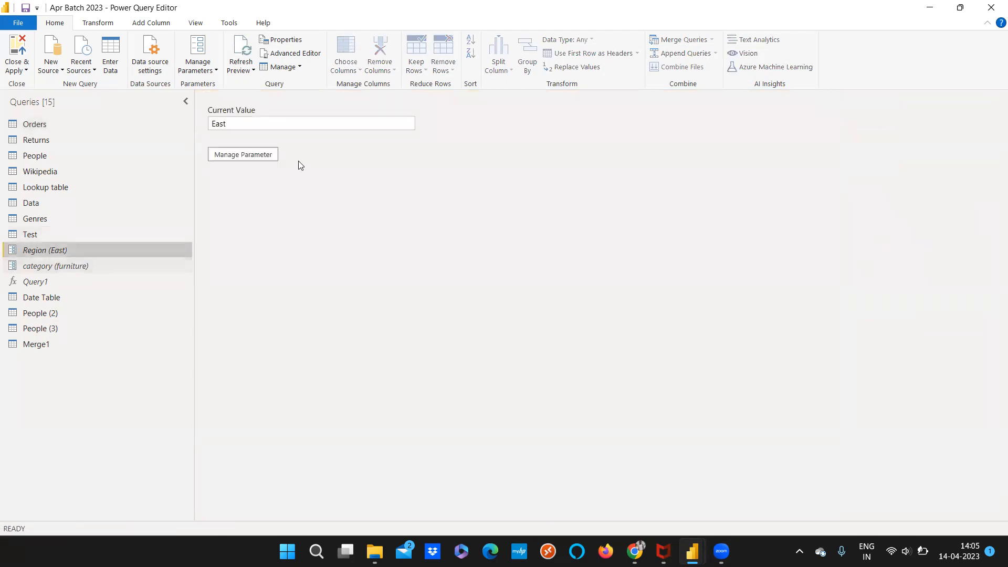
drag(246, 126, 181, 125)
text(West)
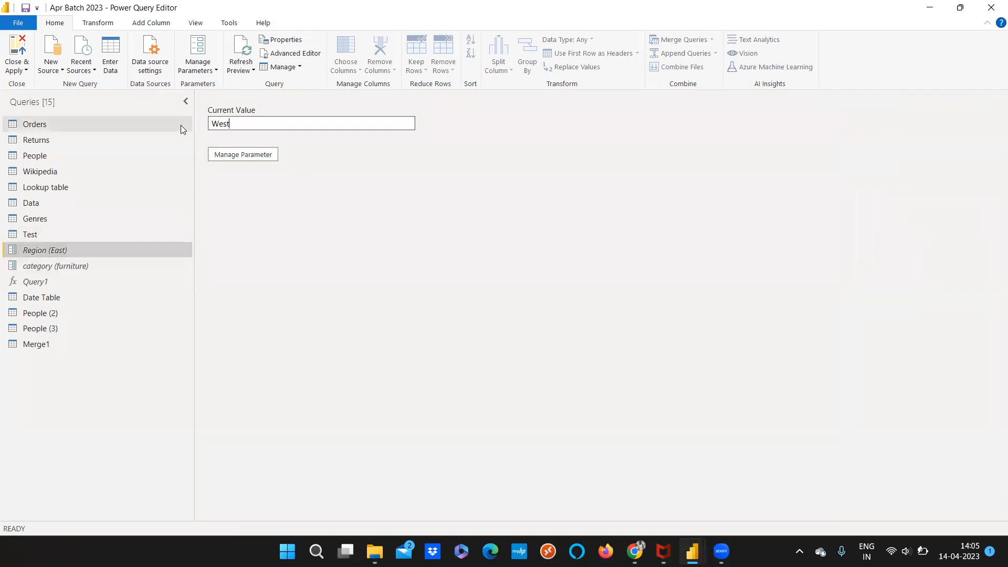
key(Return)
Check the Region column of the Orders query at its Filtered Rows step
click(47, 126)
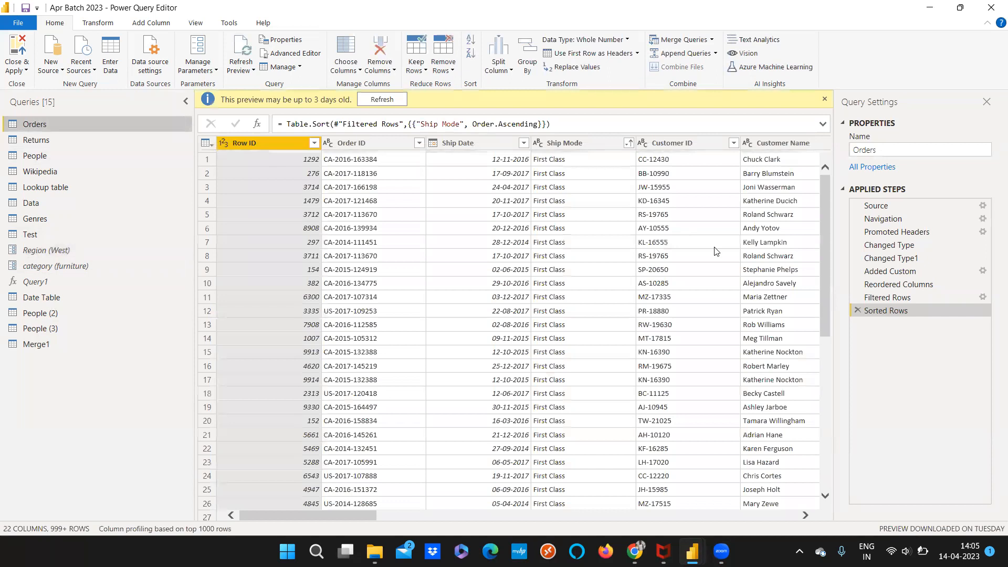
click(888, 298)
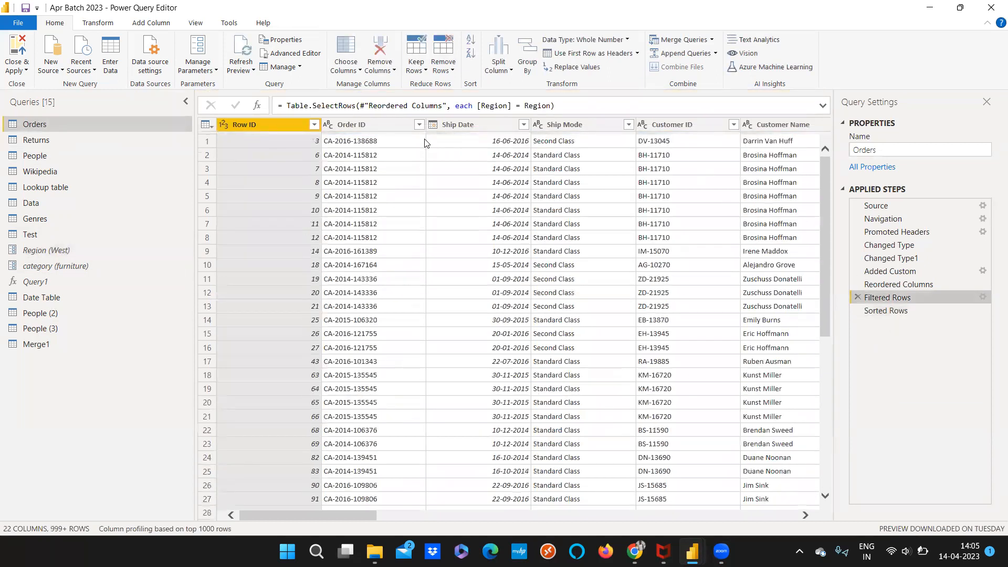
drag(346, 516, 389, 520)
scroll(388, 519, right, 5)
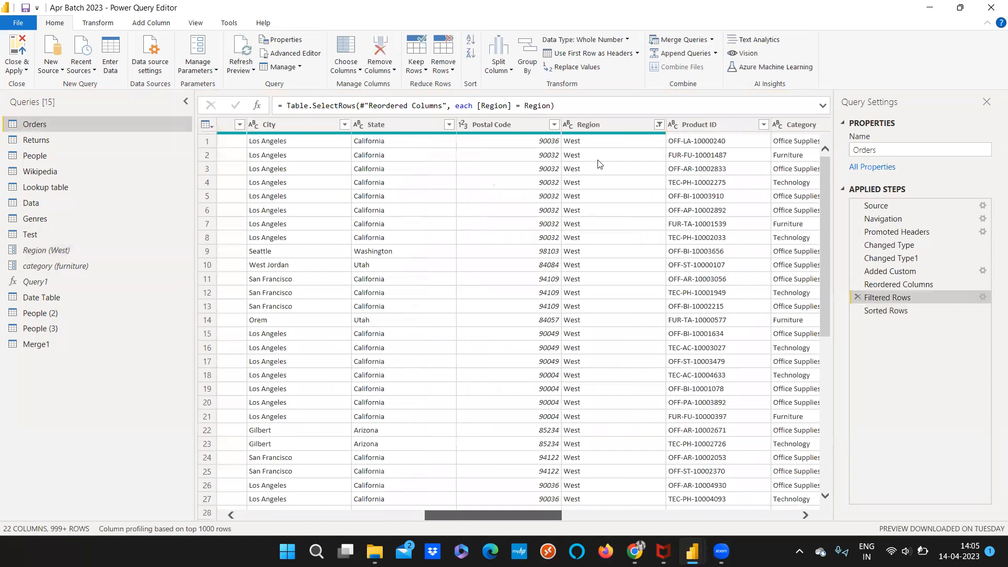
Check the Region column of the Merge1 query and return to the Orders query
click(77, 344)
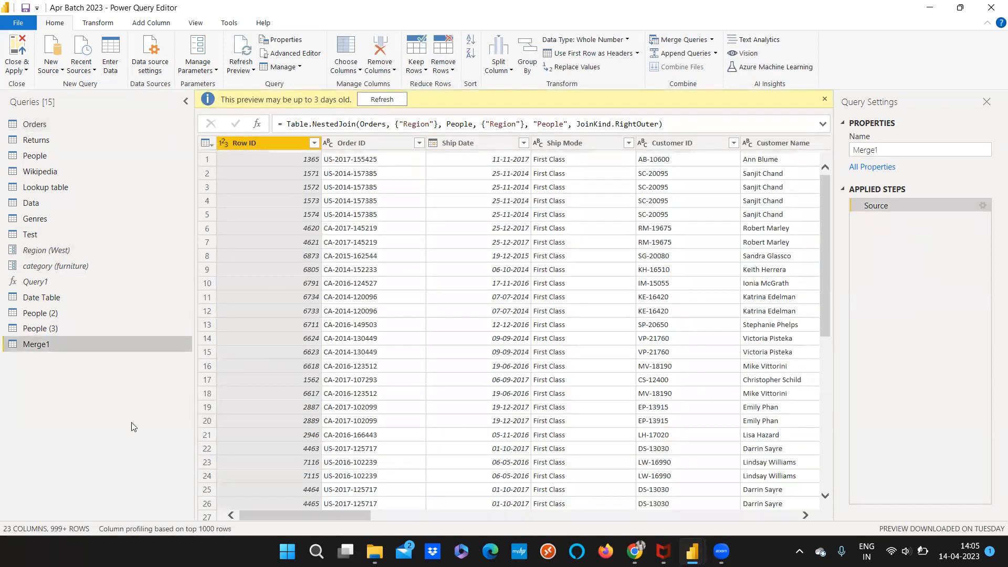
drag(281, 513, 362, 516)
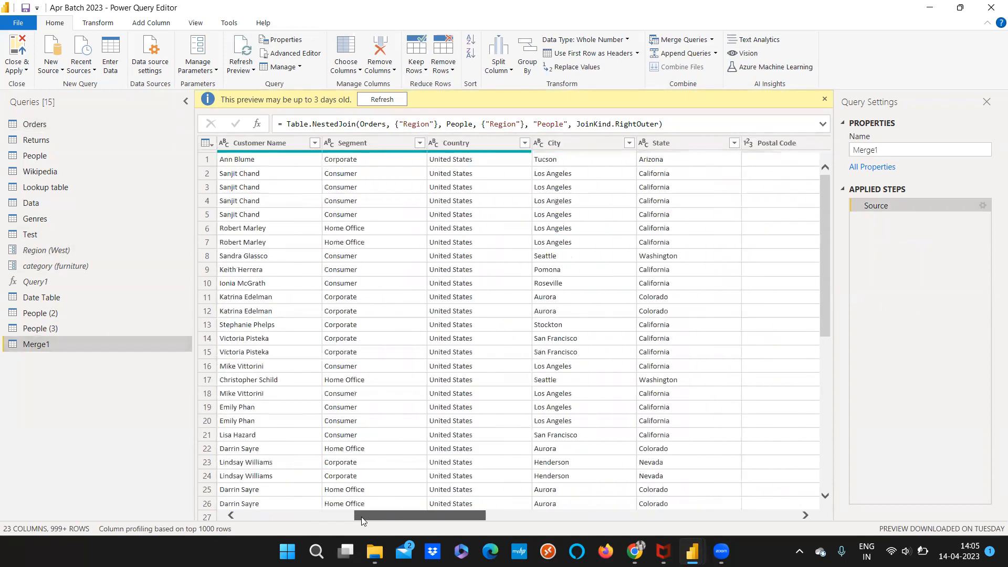
scroll(361, 516, right, 5)
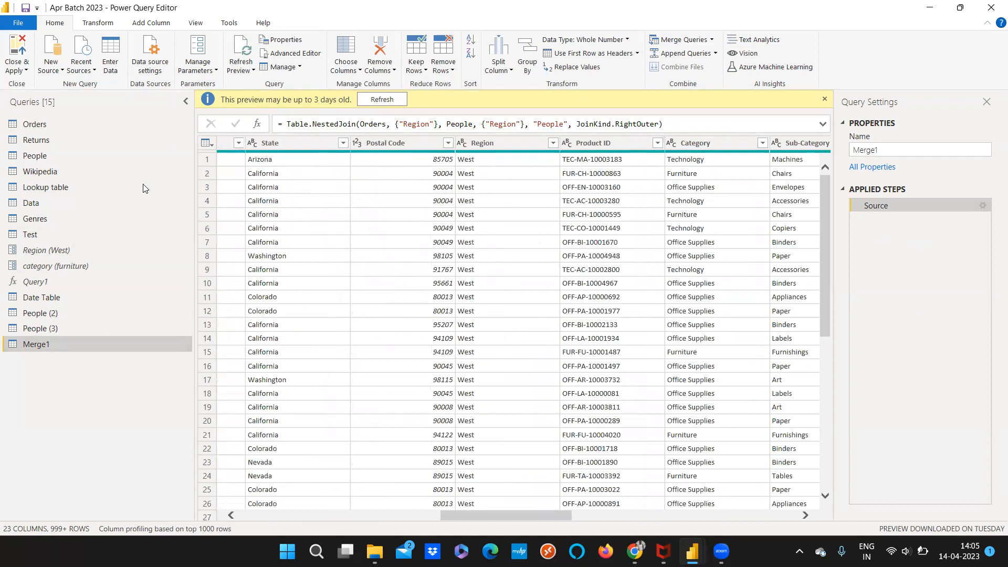
click(76, 247)
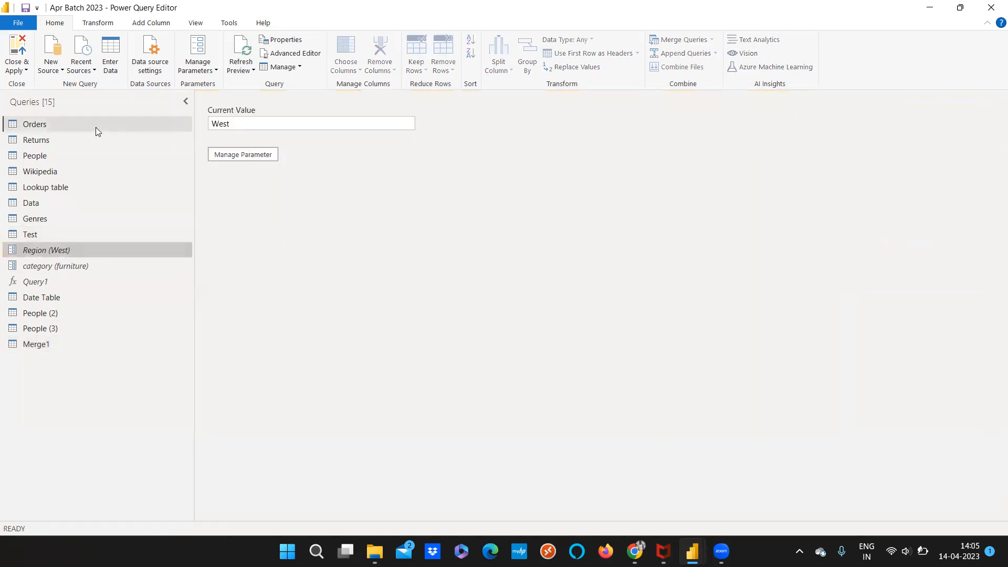
click(95, 127)
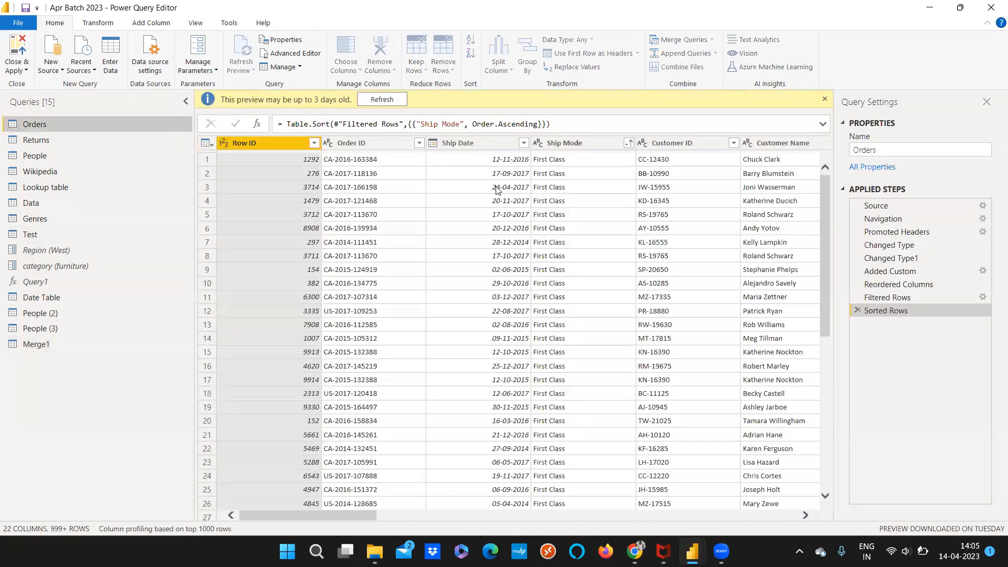
Recheck the Region column of the Orders query at its Filtered Rows step, and return to the Merge1 query
click(887, 297)
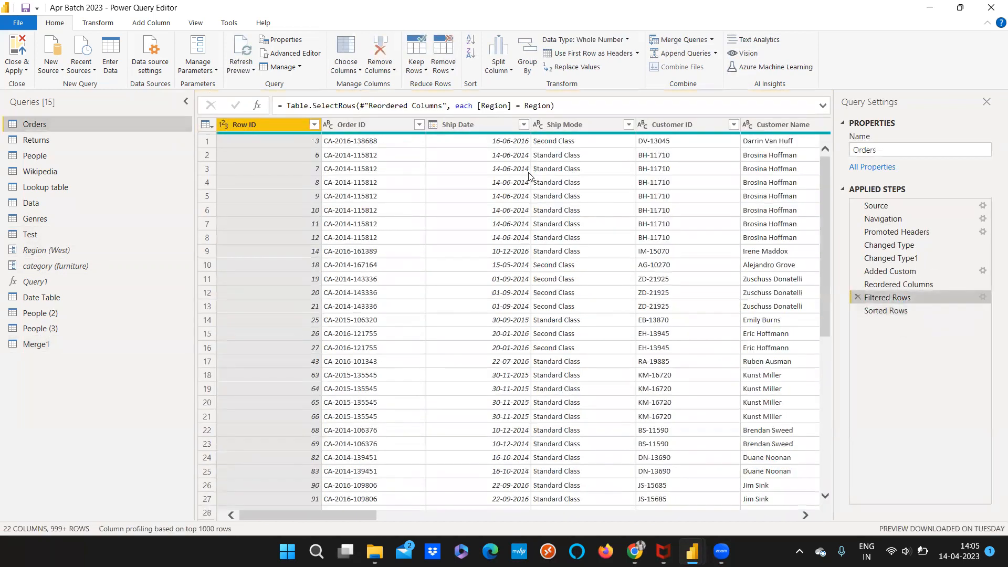
drag(319, 515, 417, 515)
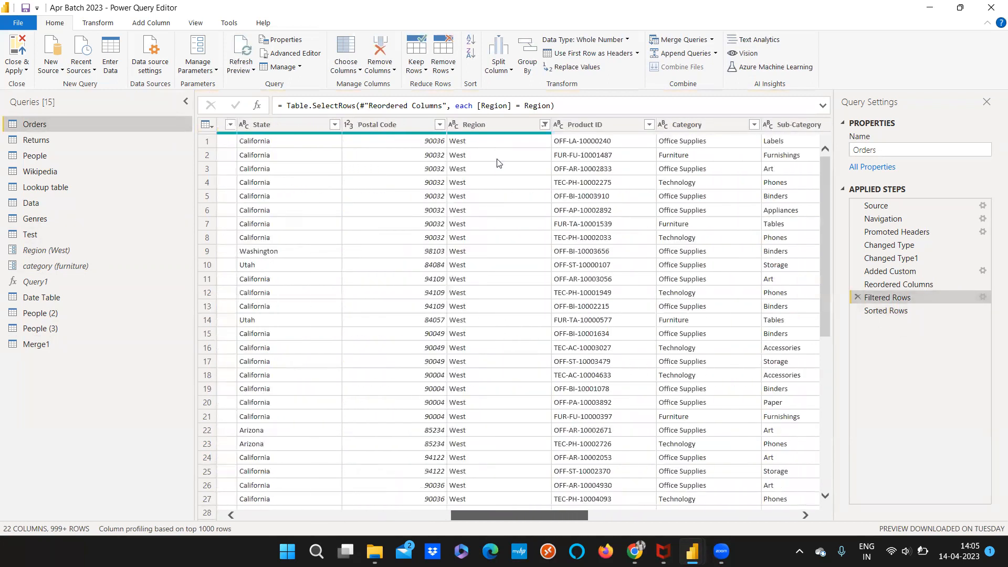
click(85, 345)
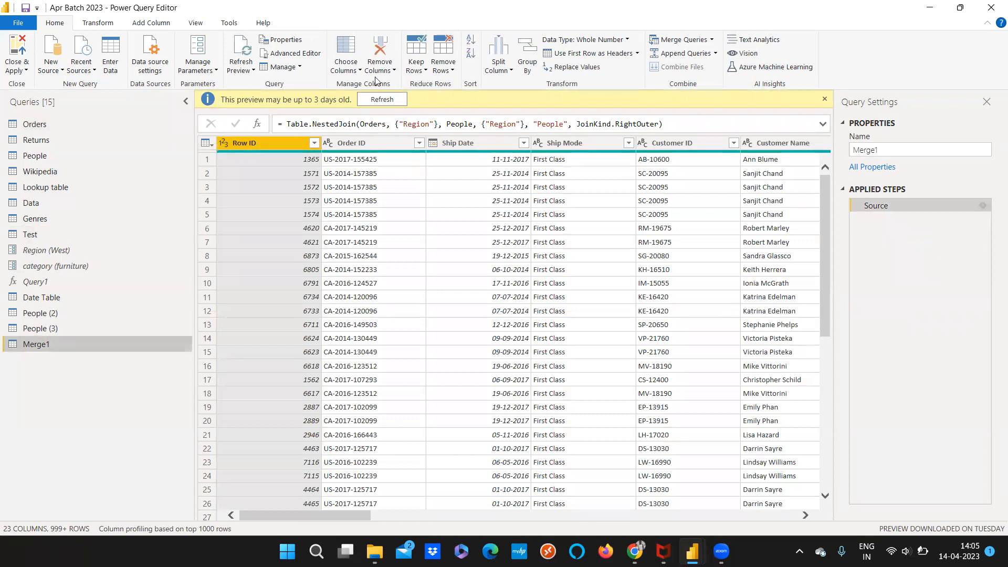
Review the Merge1 query's code in the Advanced Editor, examining the Orders and People tables and their Region key columns in the join
click(307, 55)
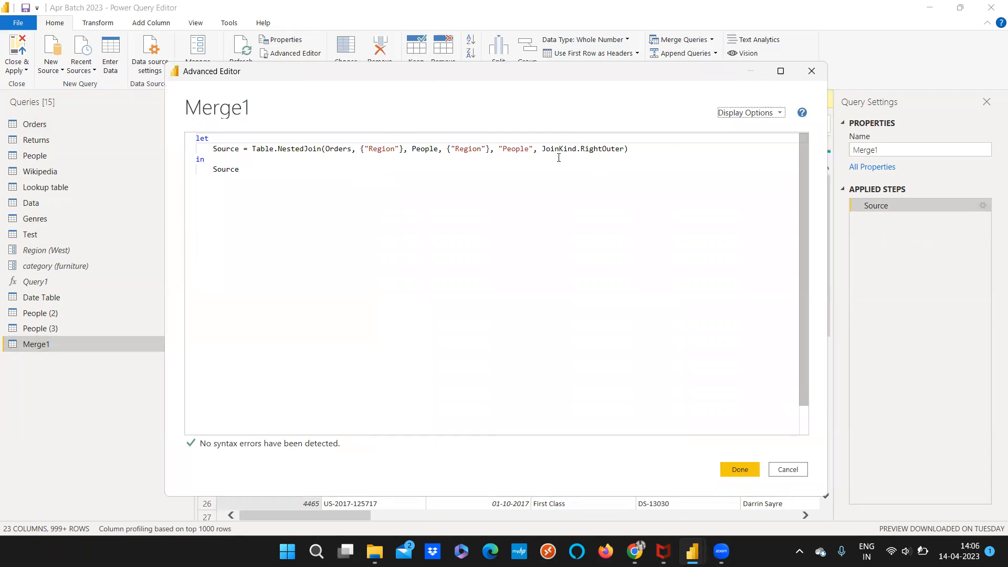
double_click(428, 150)
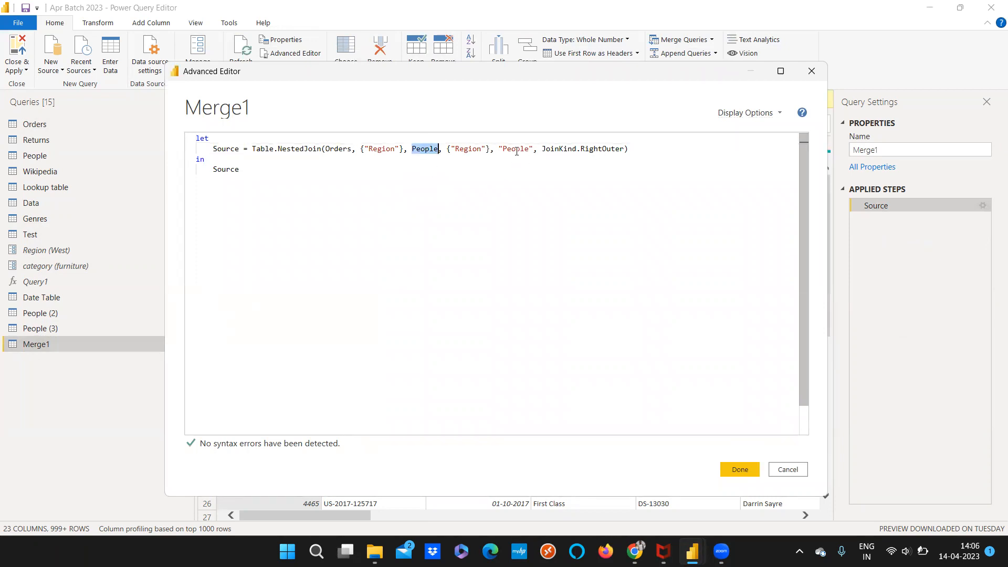
double_click(341, 150)
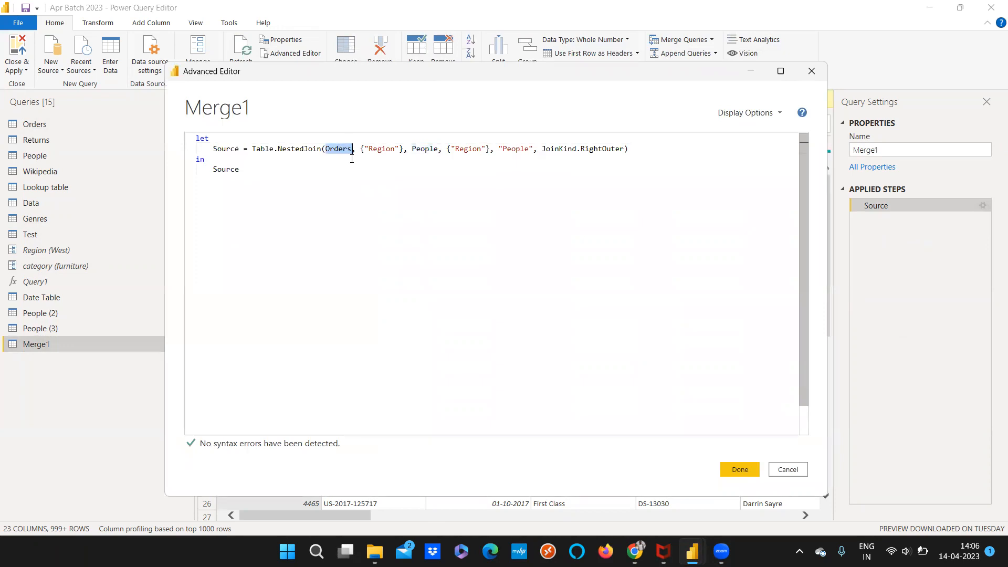
double_click(391, 150)
double_click(473, 150)
click(432, 160)
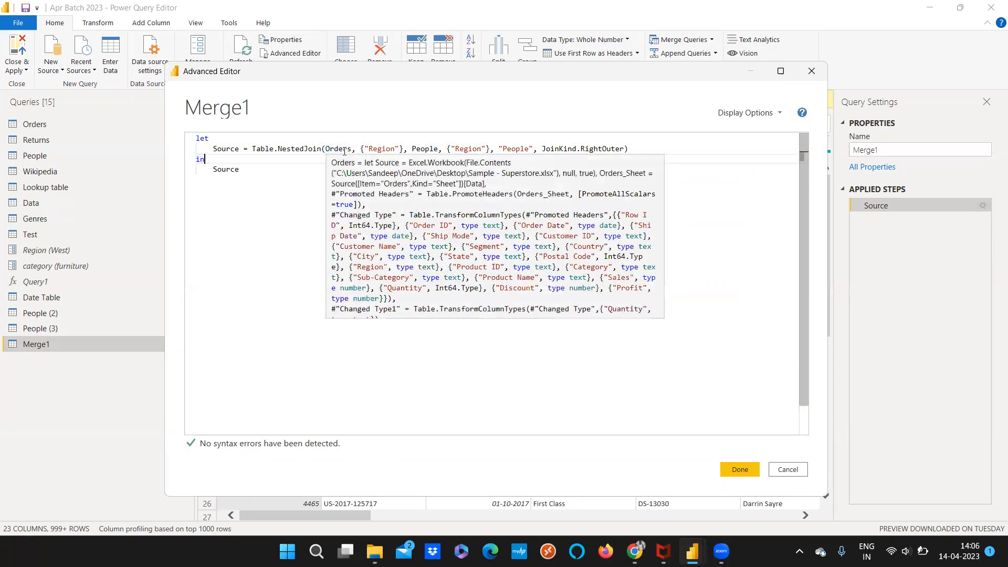
mouse_move(418, 152)
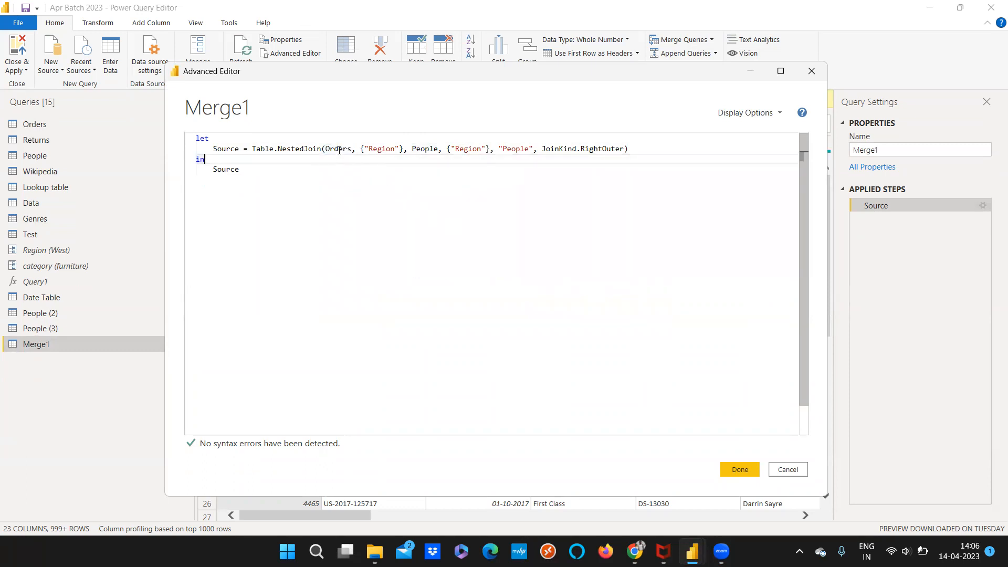
mouse_move(337, 150)
click(754, 470)
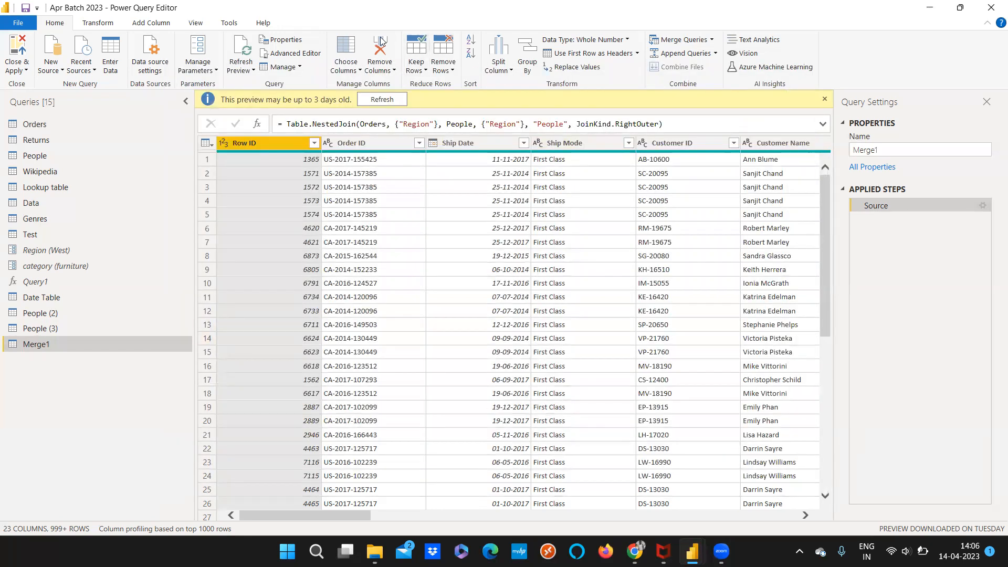
Try to change the join kind in Merge1's code to JoinKind.leftOuter using the Advanced Editor
click(284, 53)
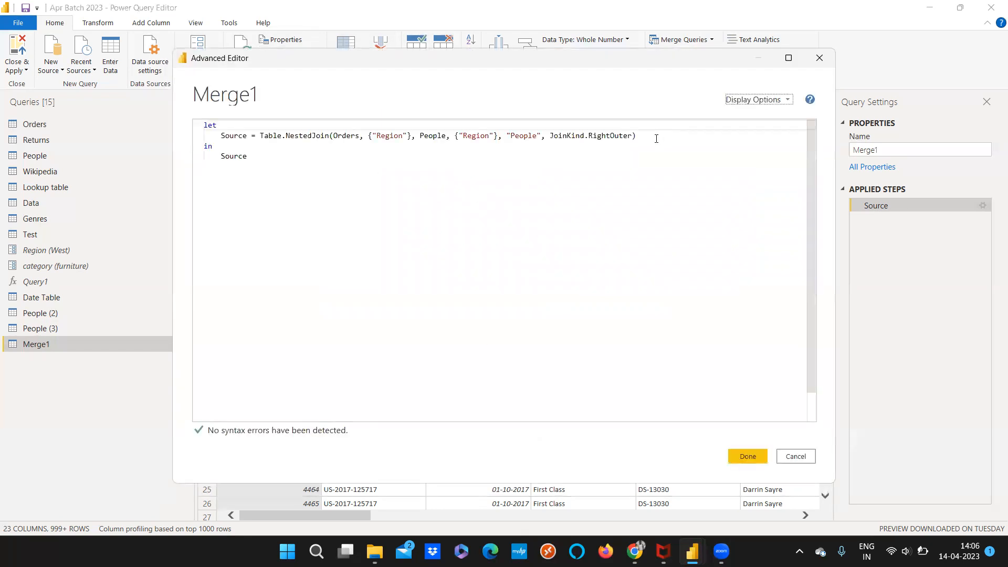
click(597, 137)
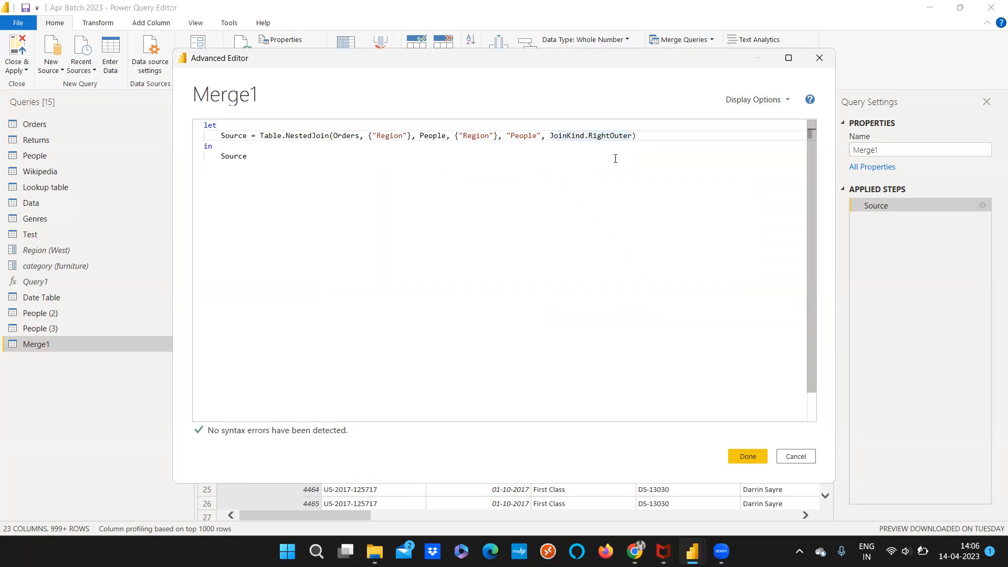
key(Right)
key(Right)
key(Right)
key(BackSpace)
key(BackSpace)
key(BackSpace)
key(BackSpace)
key(BackSpace)
text(left)
click(744, 457)
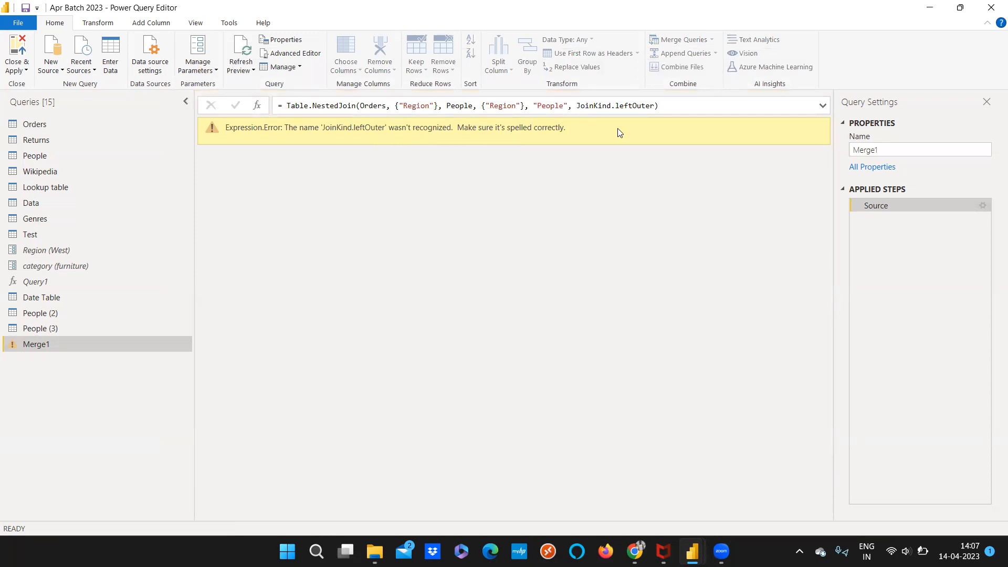
Edit Merge1's Source step settings to use the Left Outer join kind
click(981, 205)
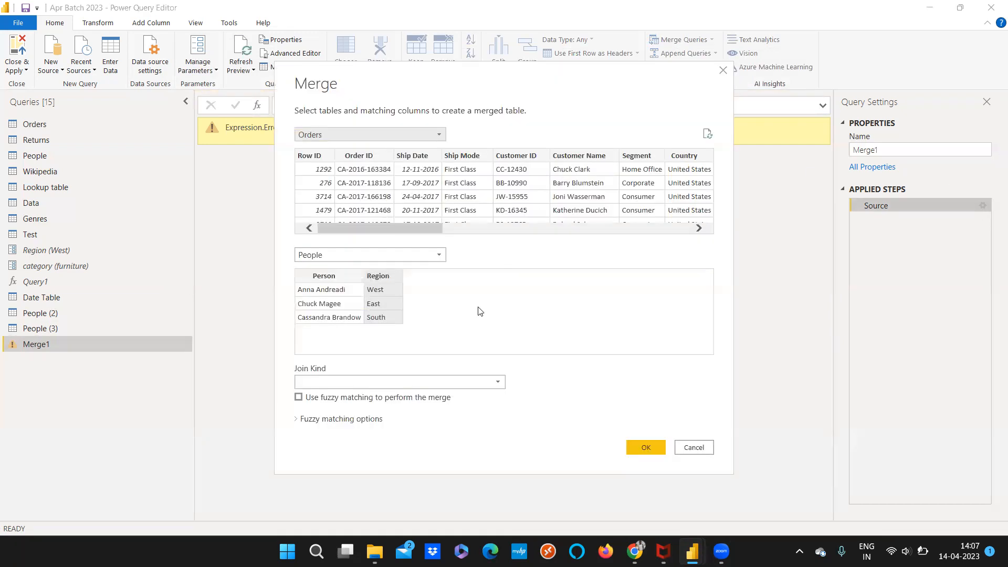
click(371, 383)
click(356, 402)
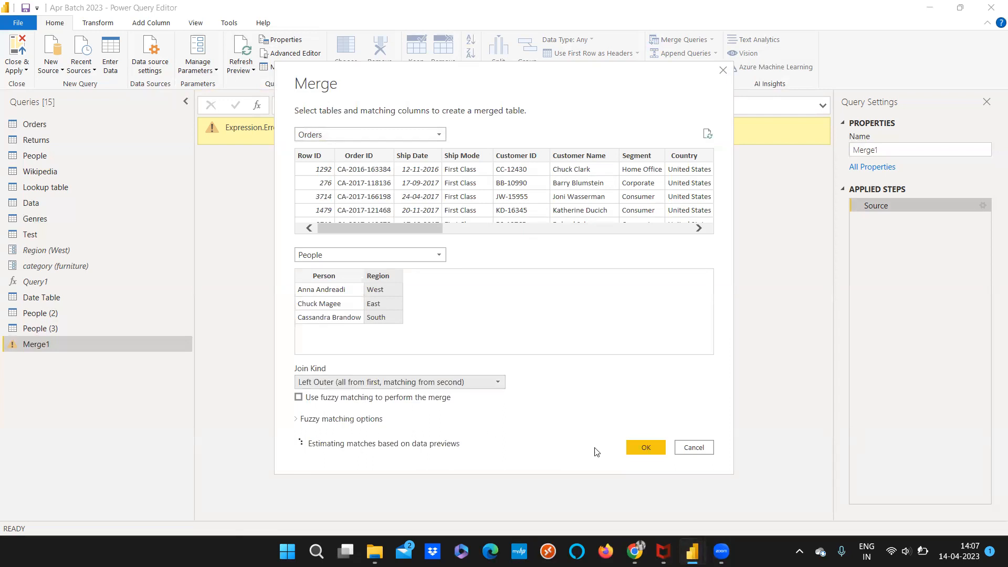
click(631, 450)
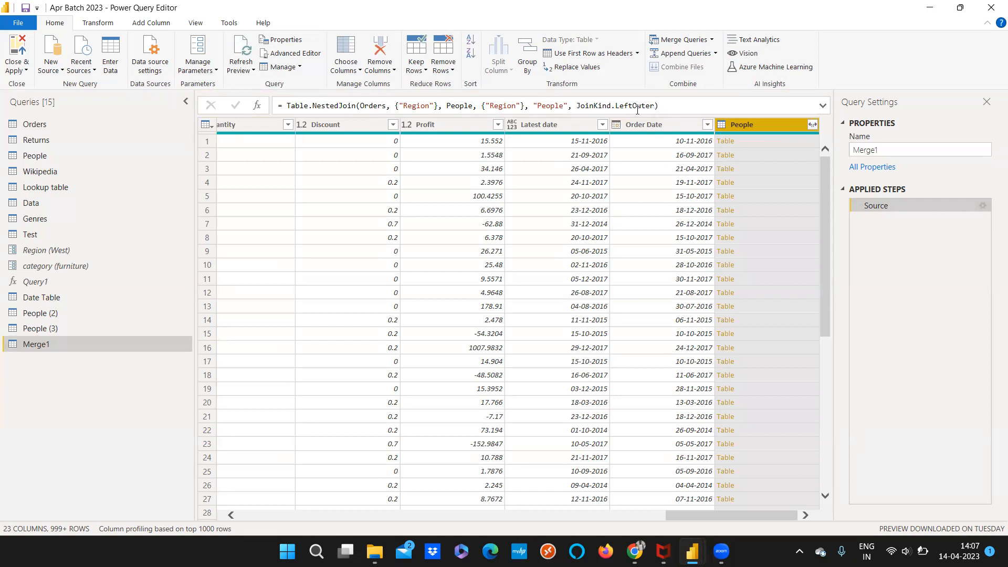
Review the join kind spelling in Merge1's code in the Advanced Editor
click(290, 53)
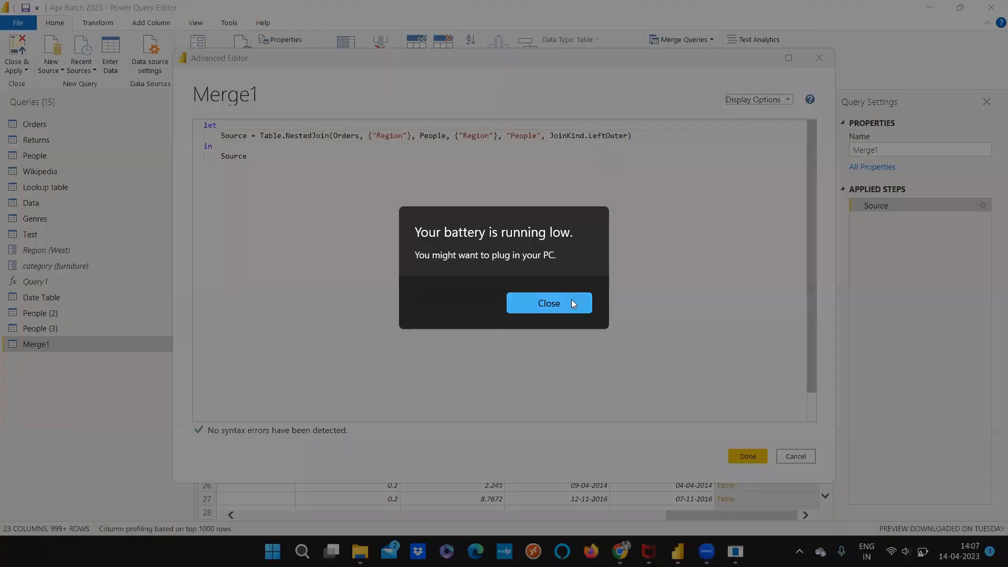
click(572, 303)
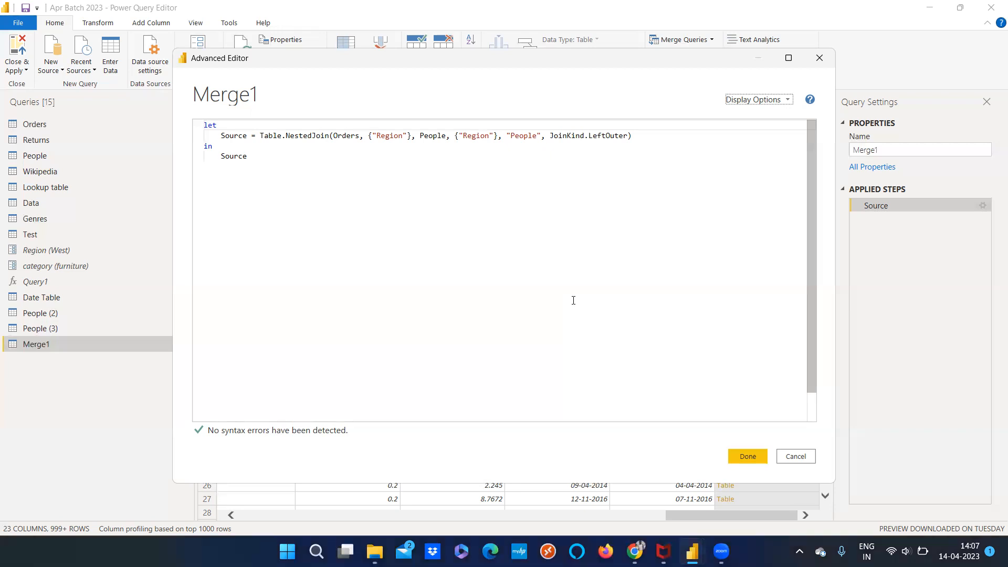
click(748, 458)
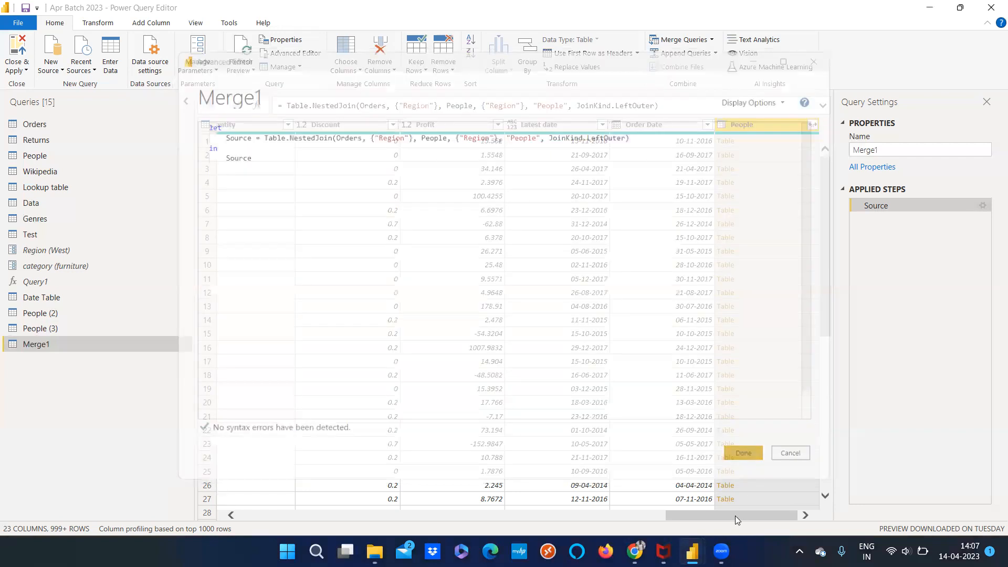
Expand the People column of Merge1 to only the Person field, and review the query's code in the Advanced Editor
click(810, 125)
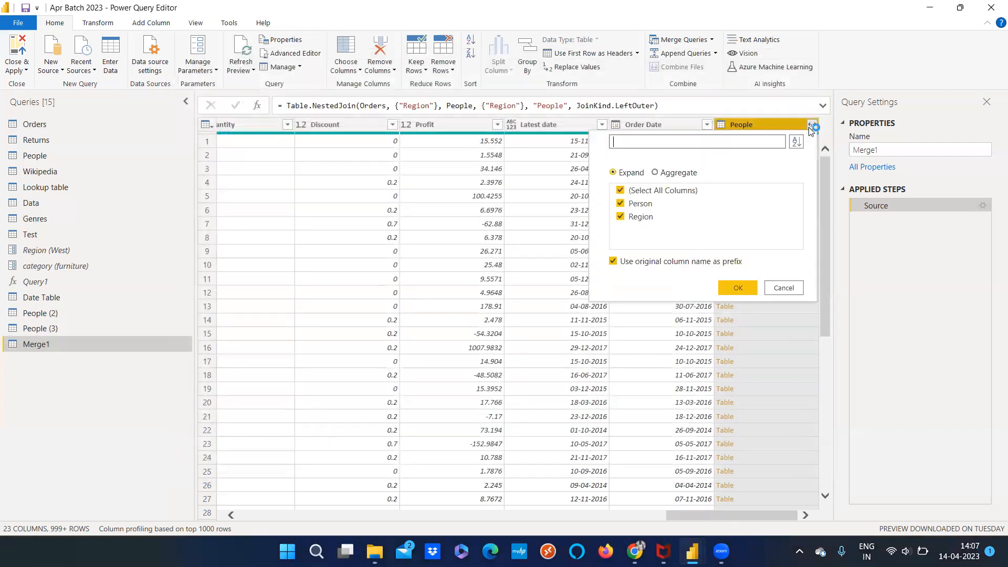
click(676, 195)
click(644, 205)
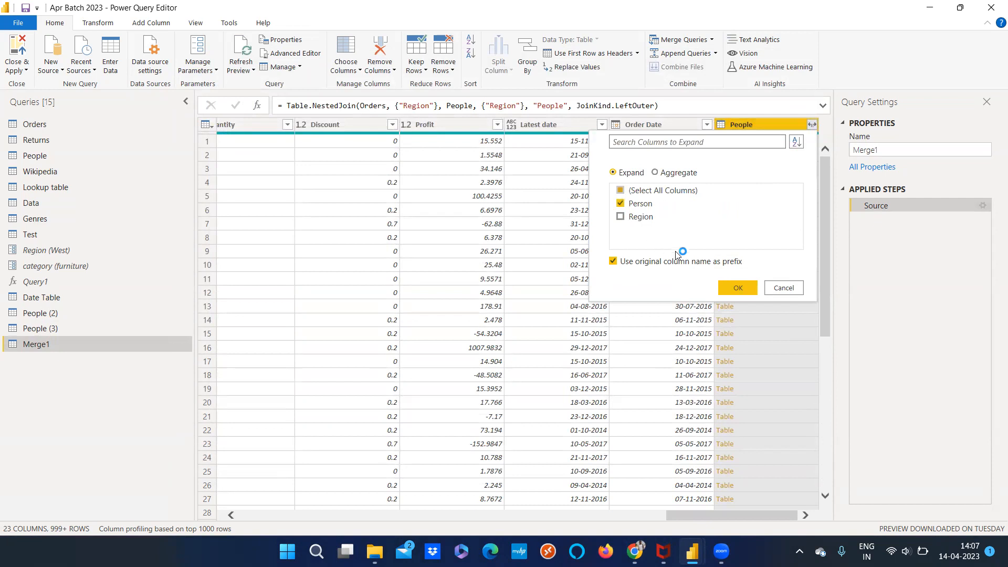
click(729, 289)
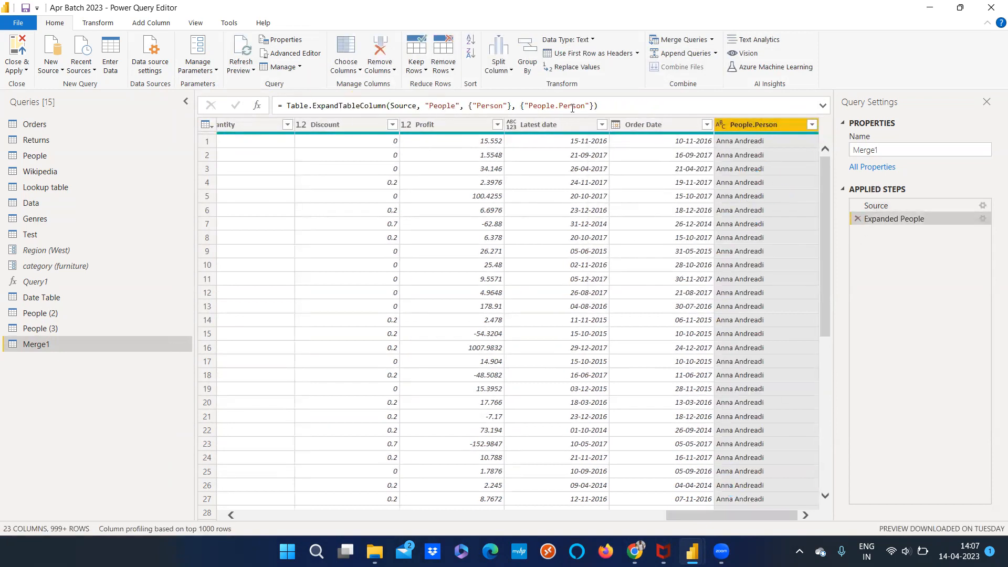
click(302, 55)
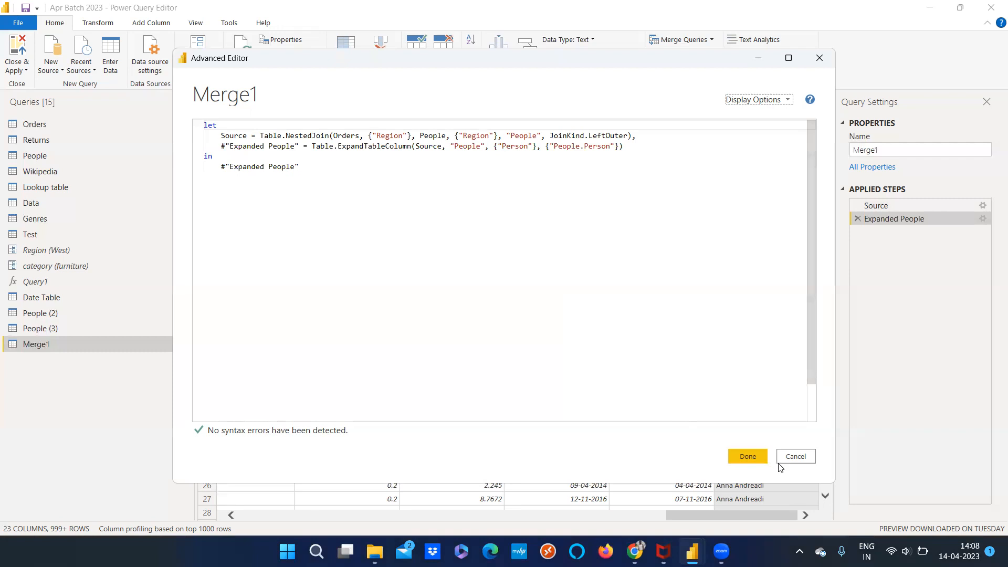
click(792, 457)
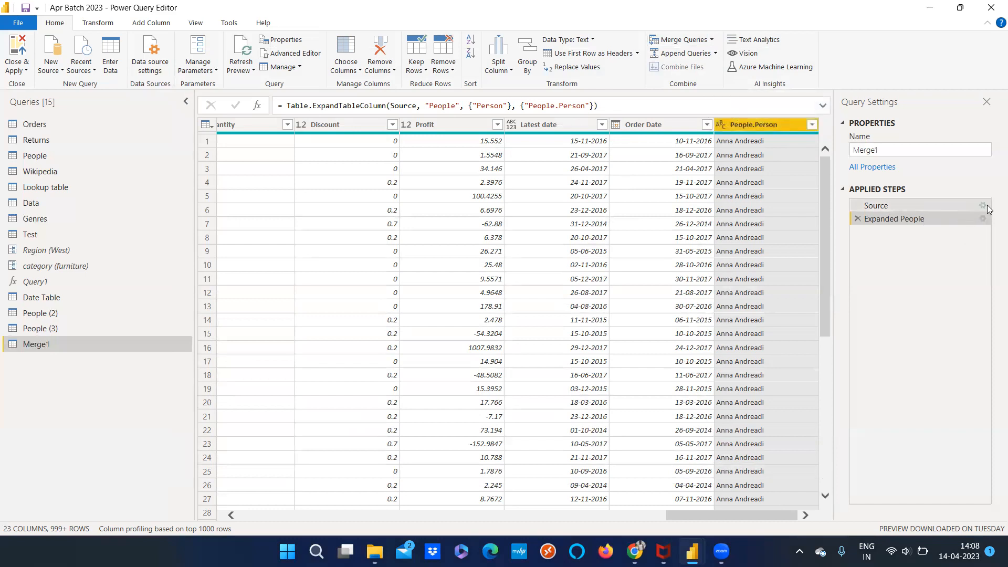
Examine the join kinds offered when merging Merge1 as a new query, without creating the merge
click(712, 39)
click(697, 71)
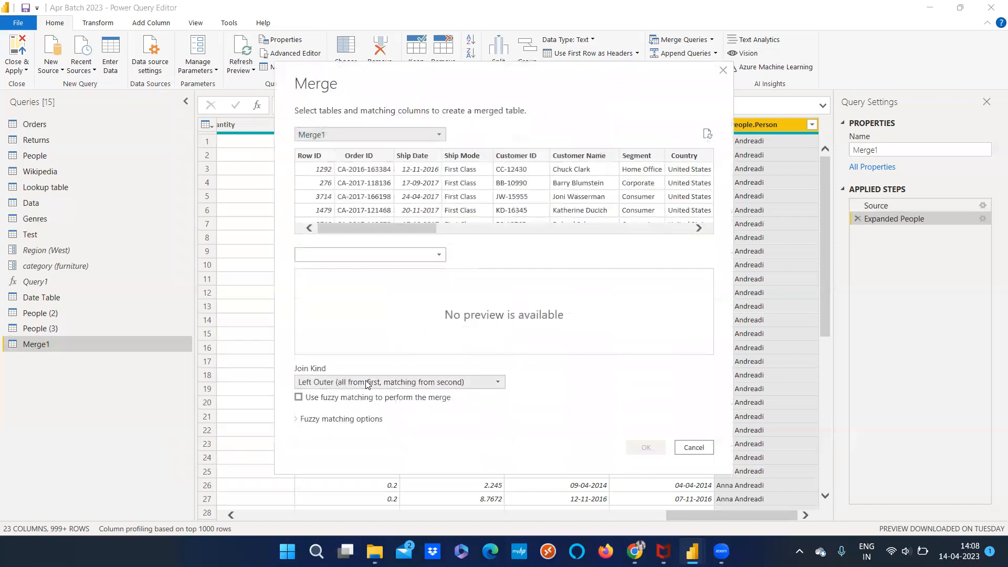
click(368, 382)
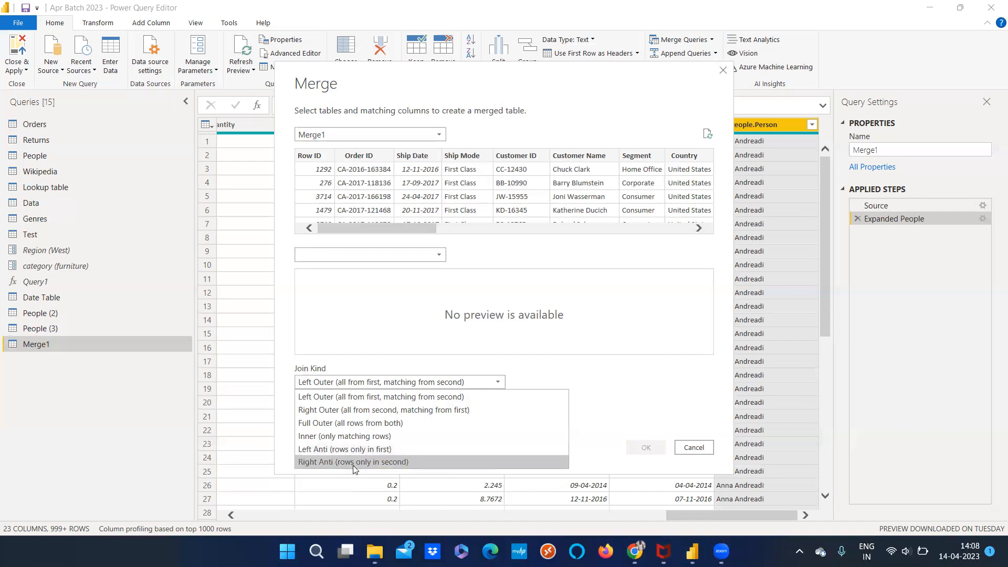
click(694, 447)
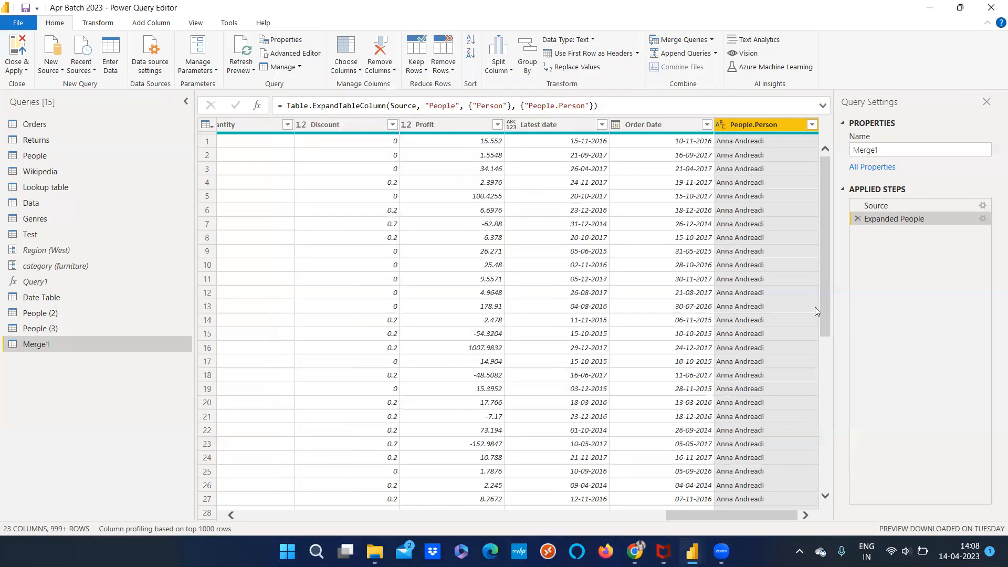
right_click(81, 347)
click(34, 345)
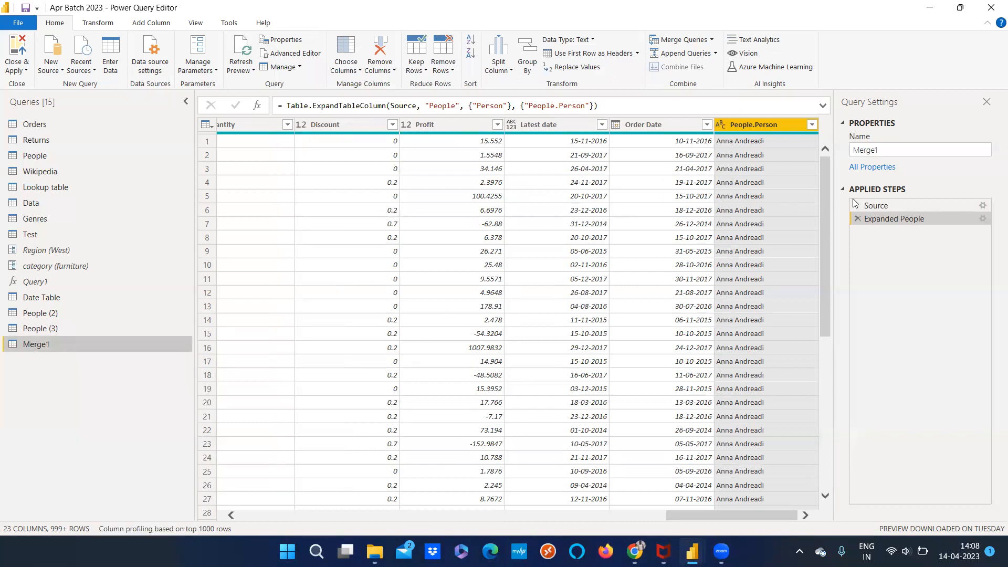
click(980, 207)
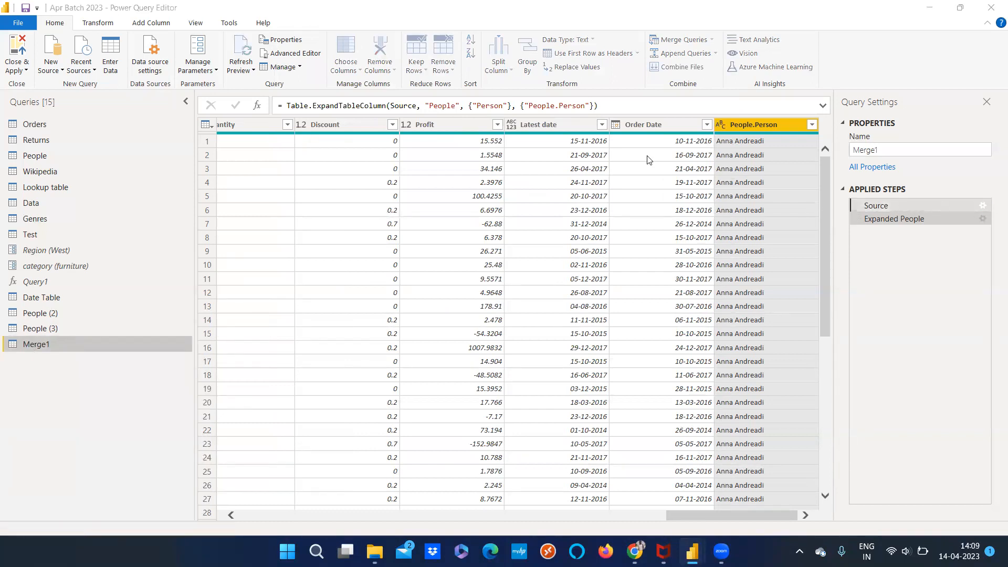
click(696, 448)
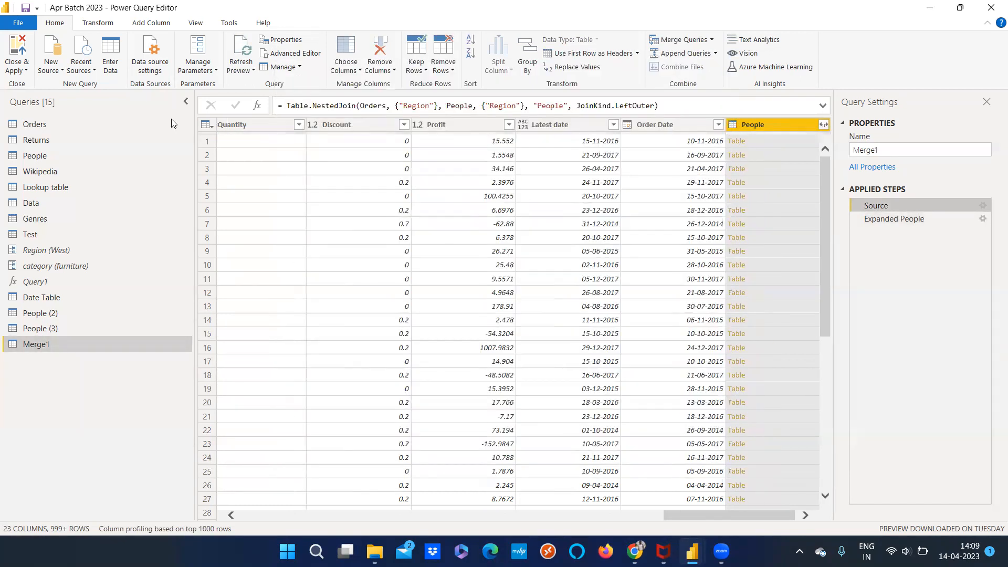
Set up a merge of Orders with People as a new query, matching the Region column in both tables
click(40, 130)
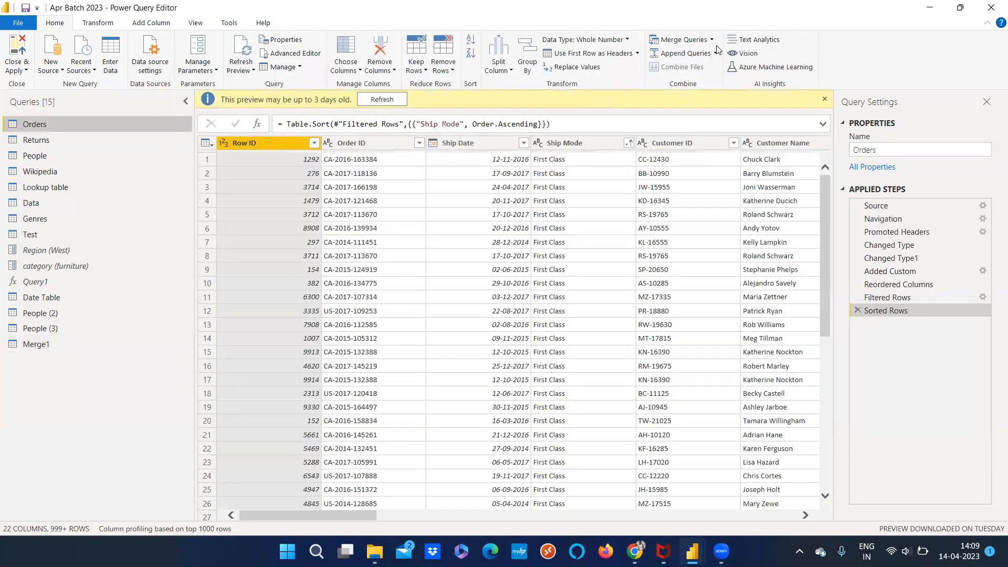
click(712, 43)
click(708, 69)
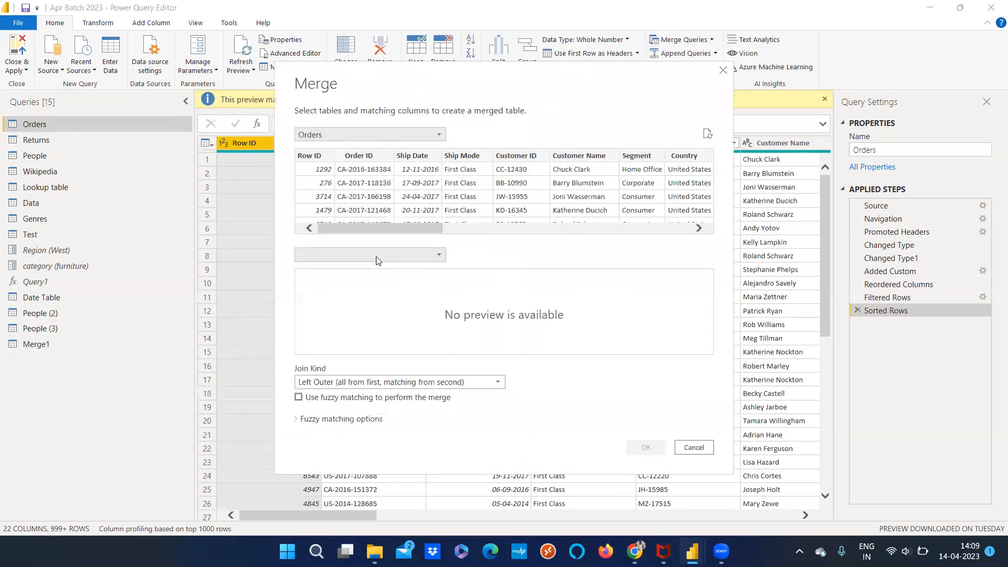
click(376, 255)
click(339, 344)
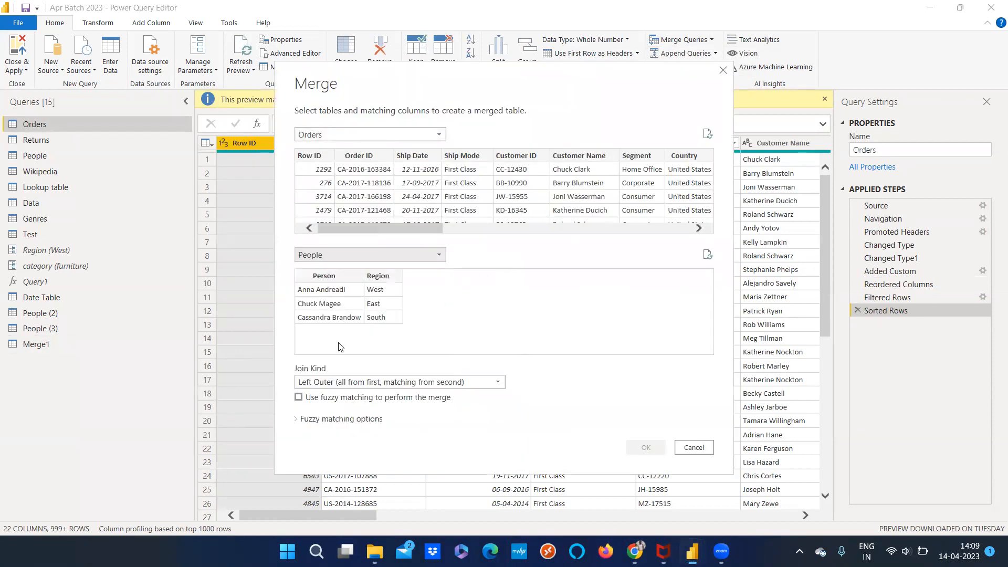
click(370, 294)
drag(423, 229, 521, 231)
click(554, 156)
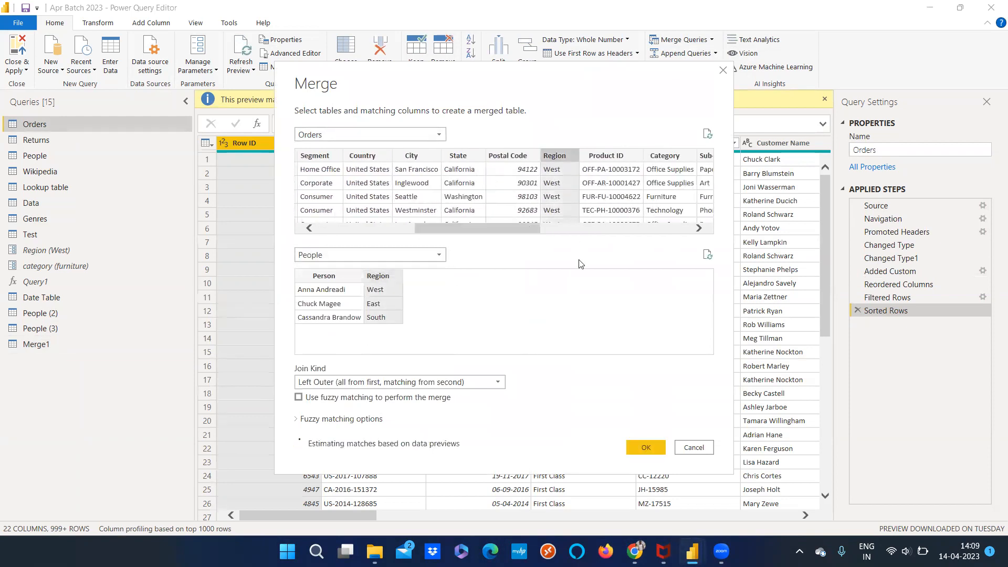
Choose the Left Anti join kind and create the merged query
click(493, 382)
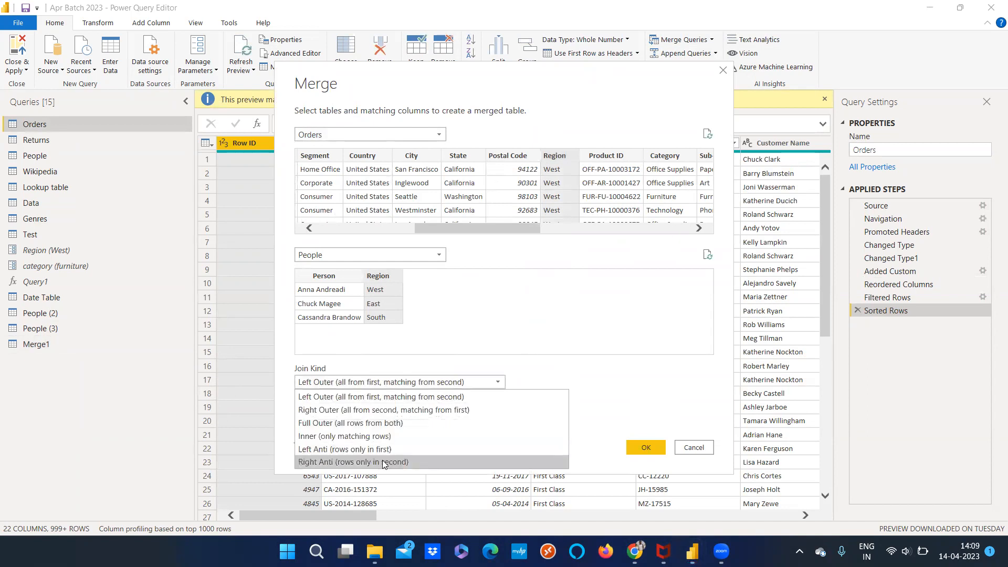
click(382, 449)
click(645, 447)
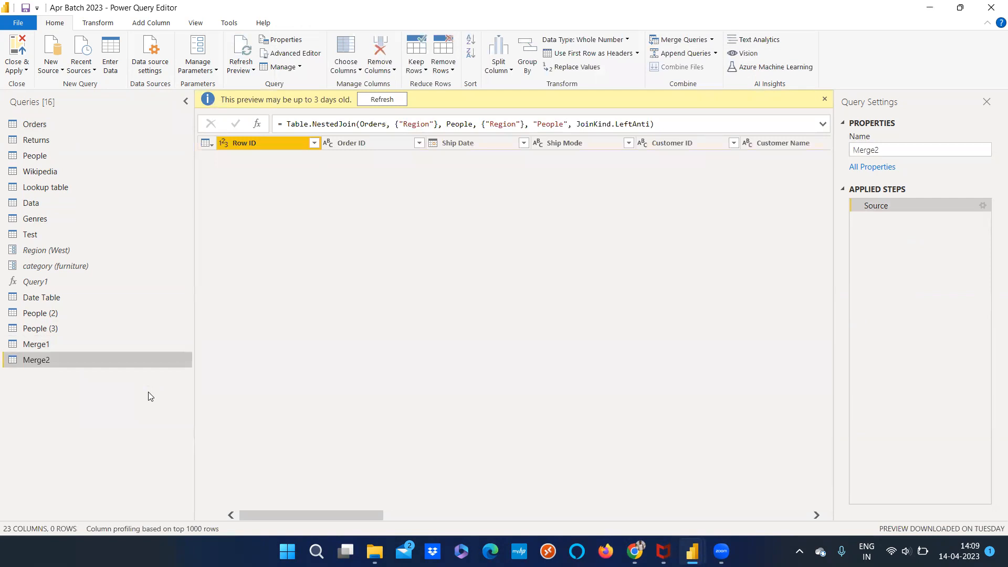
Refresh the Merge2 preview and compare it with the Region column in Orders and the rows in People
click(381, 99)
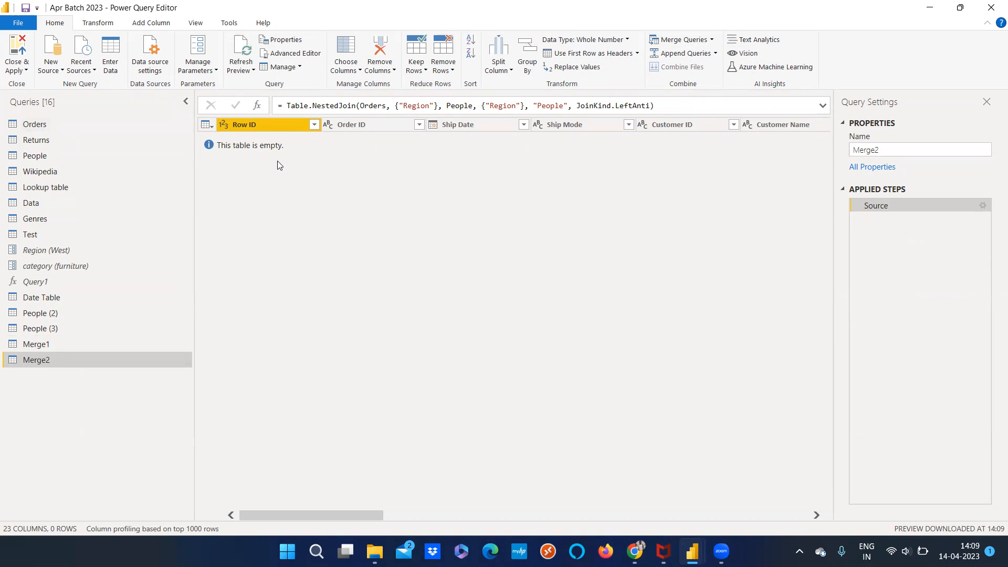
click(86, 125)
drag(308, 517, 474, 518)
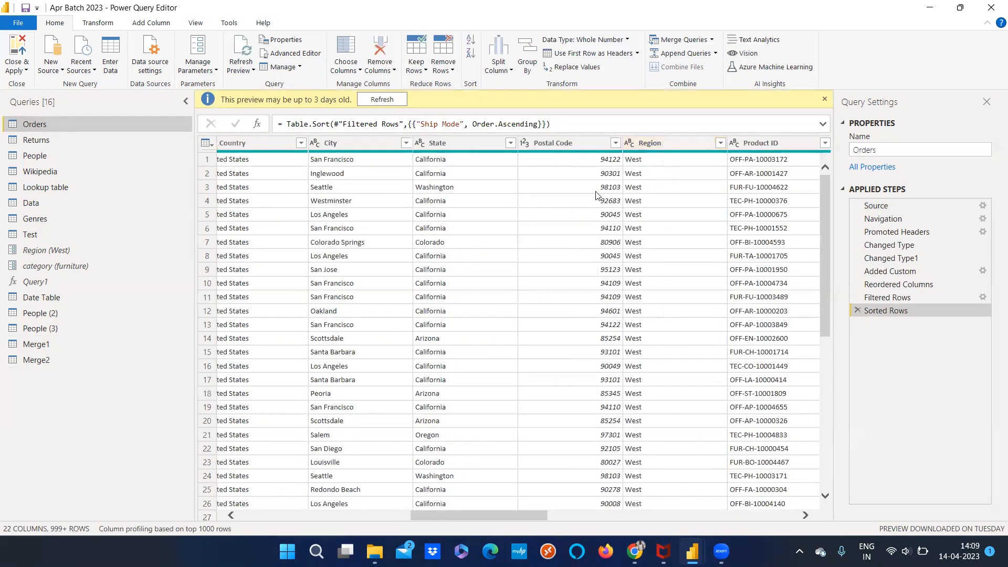
click(73, 151)
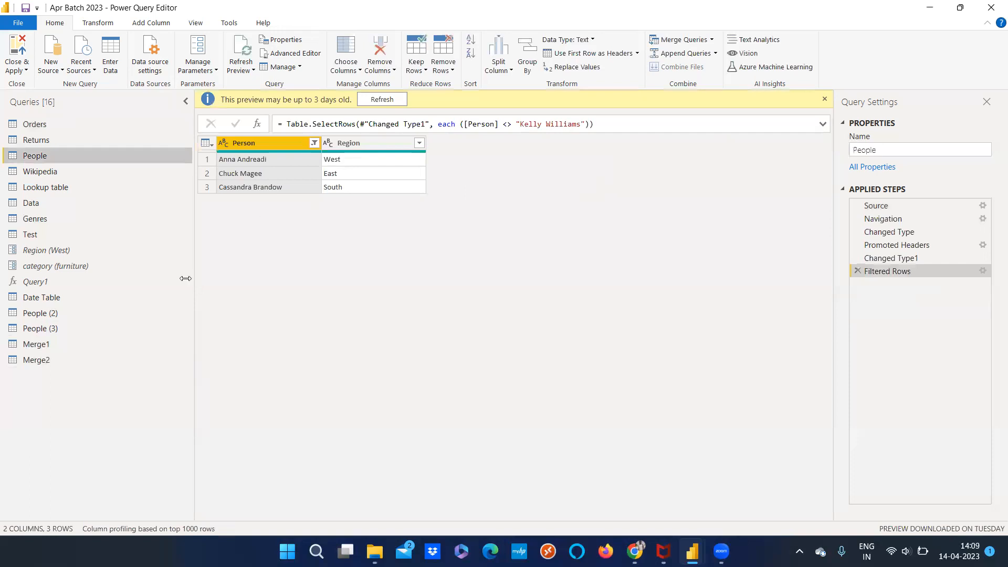
Delete the Merge2 query
click(71, 361)
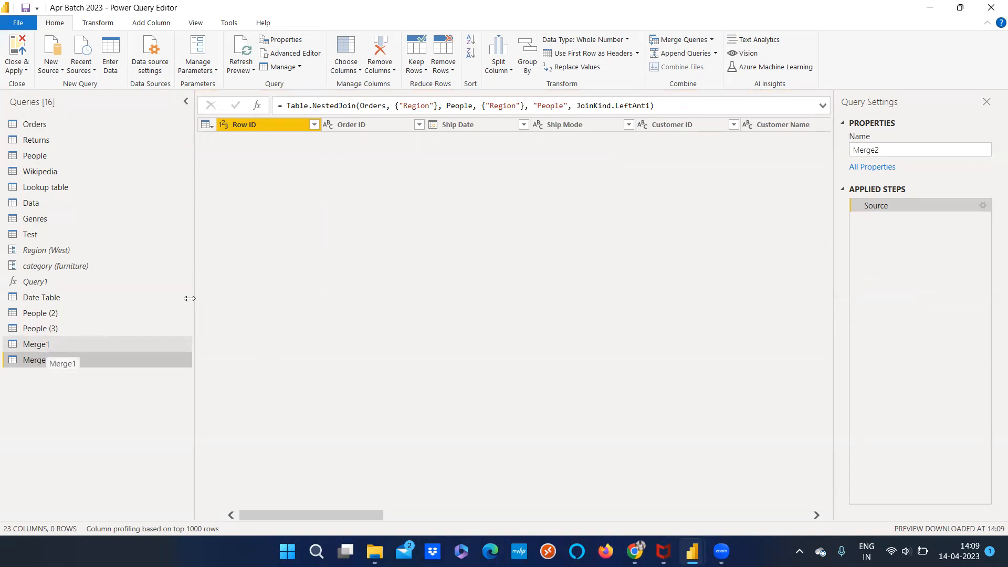
right_click(88, 363)
click(135, 347)
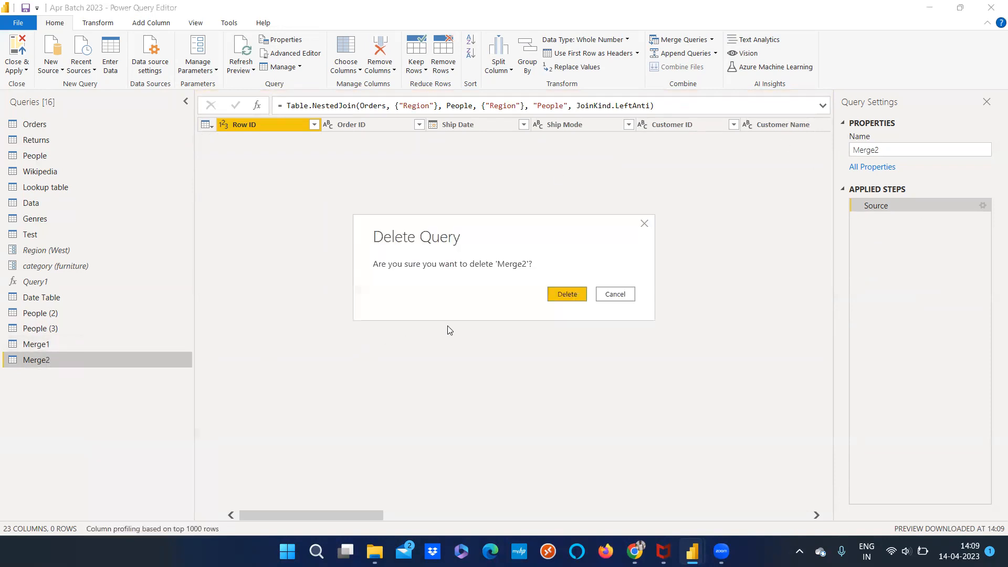
click(560, 297)
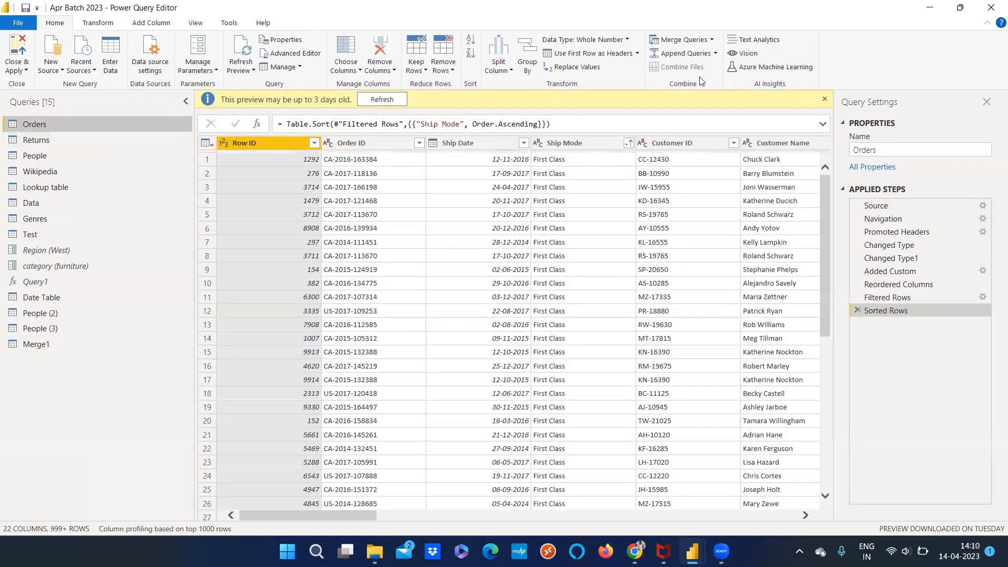
Set up a merge of Orders with People as a new query, using Region as the matching column in both tables
click(711, 40)
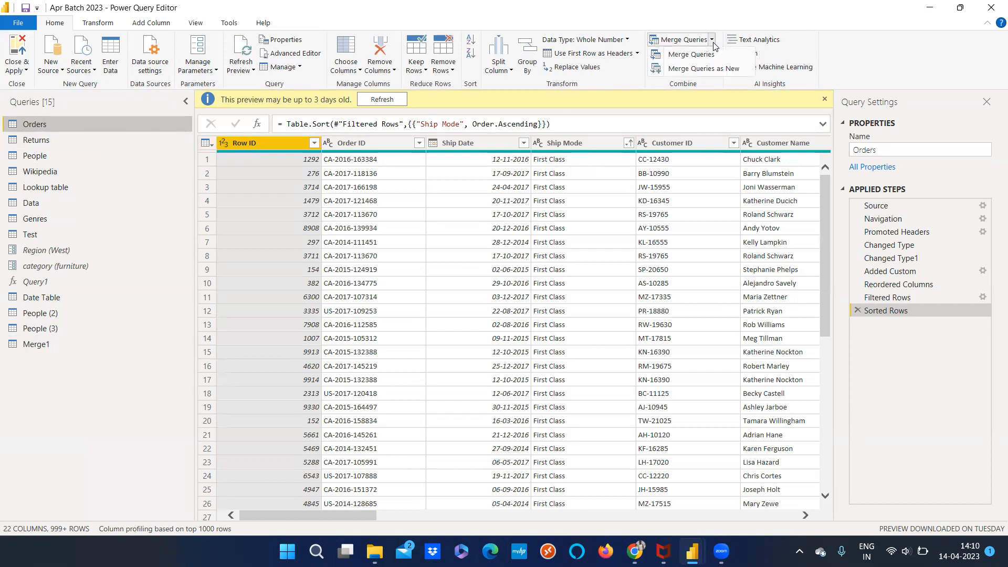
click(706, 69)
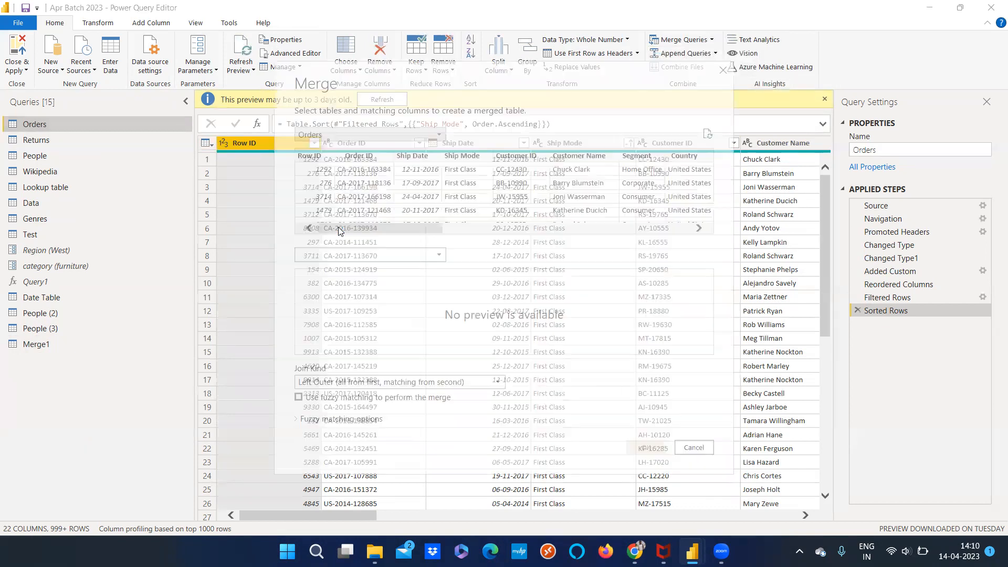
drag(393, 226, 484, 223)
click(580, 156)
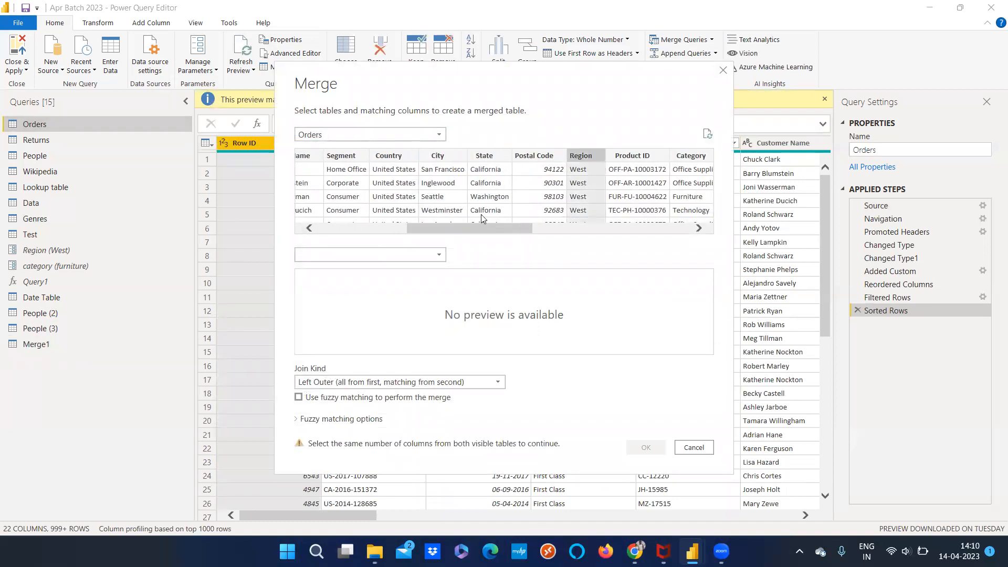
click(348, 255)
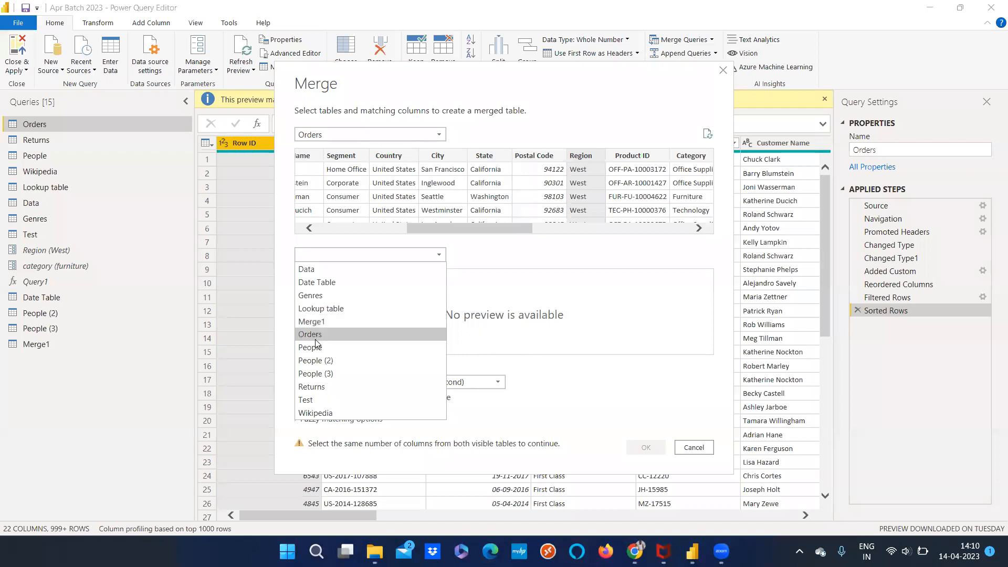
click(314, 347)
click(379, 276)
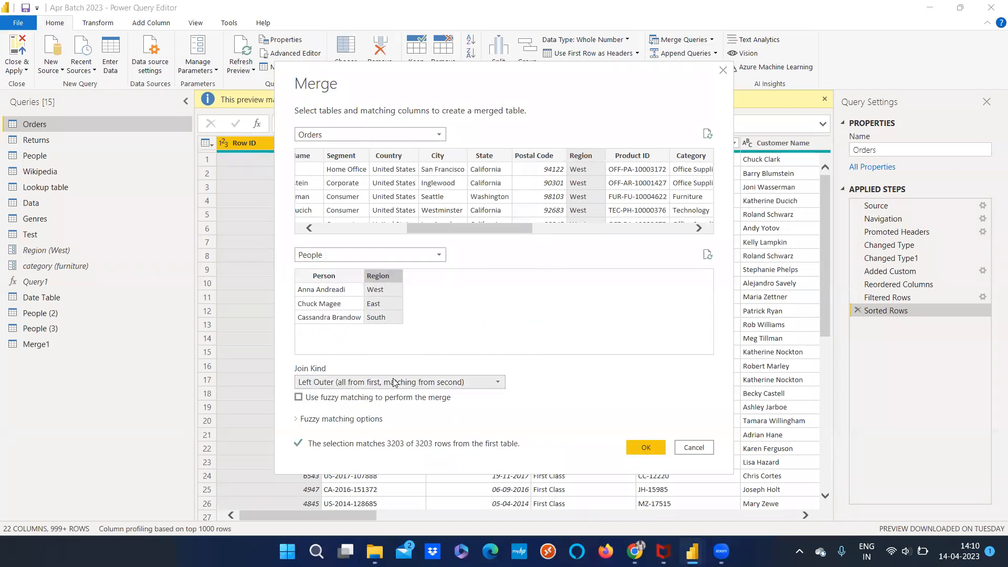
Compare the Right Anti and Left Anti join kinds for the merge, and create the merged query with Right Anti
click(420, 382)
click(366, 463)
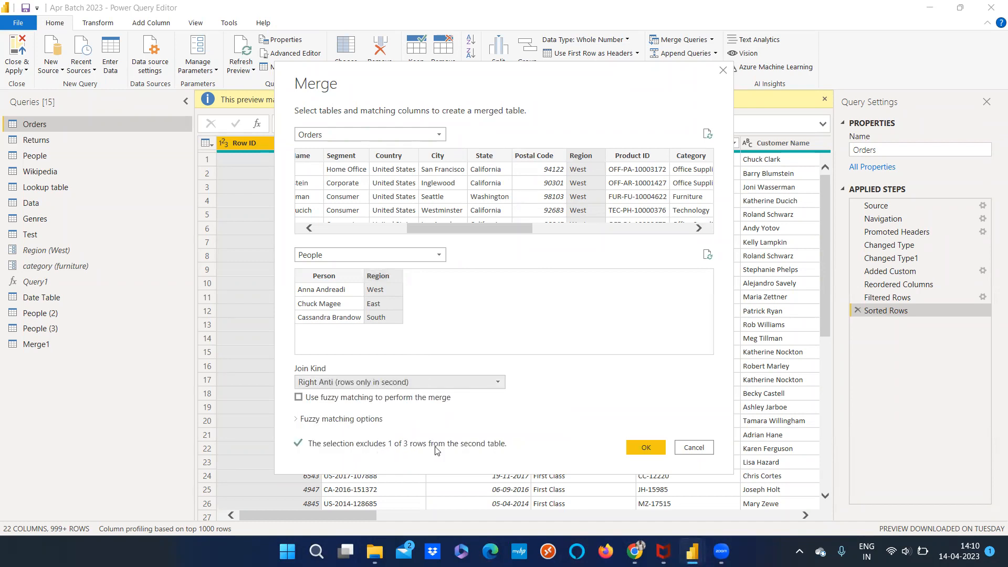
click(387, 382)
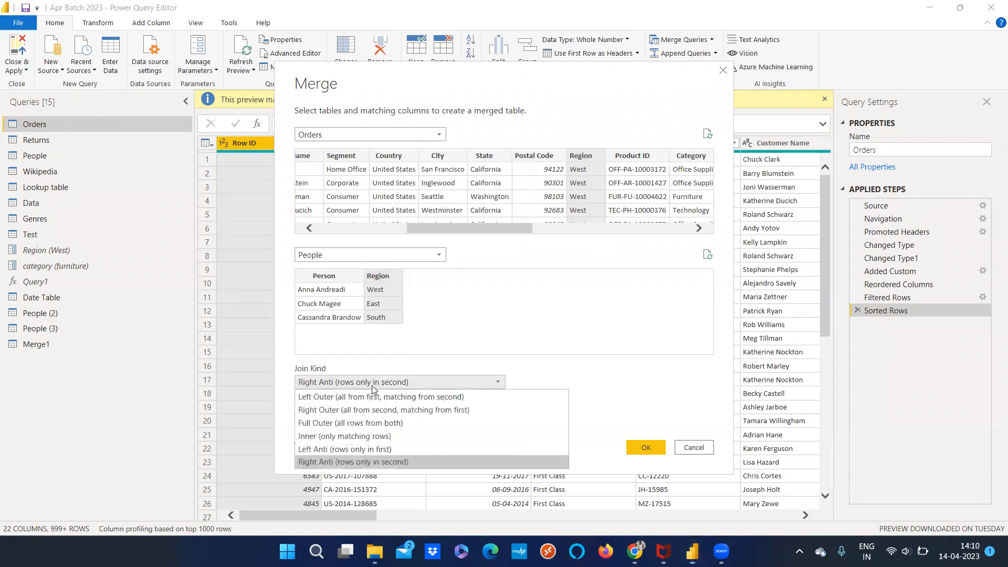
click(366, 449)
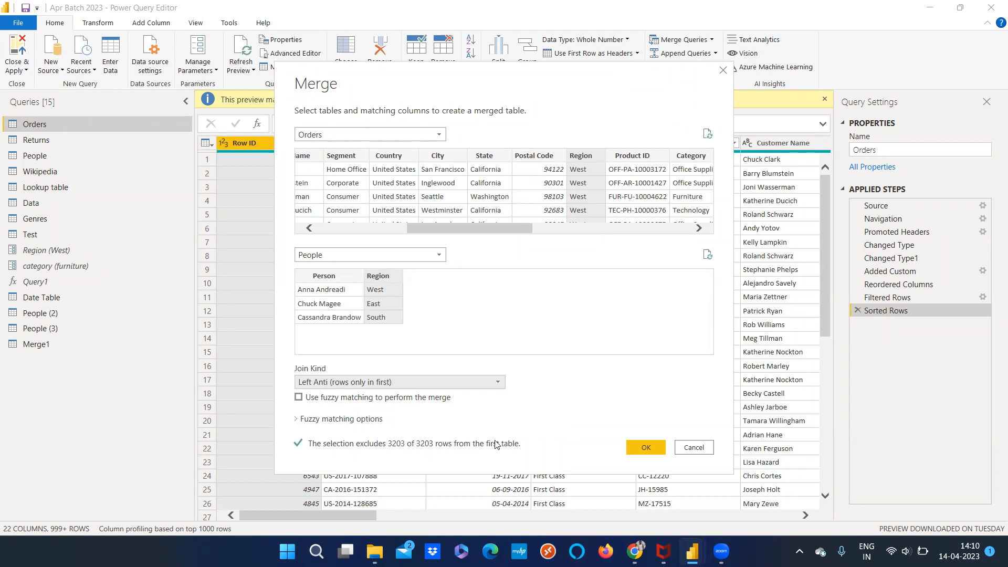
click(343, 386)
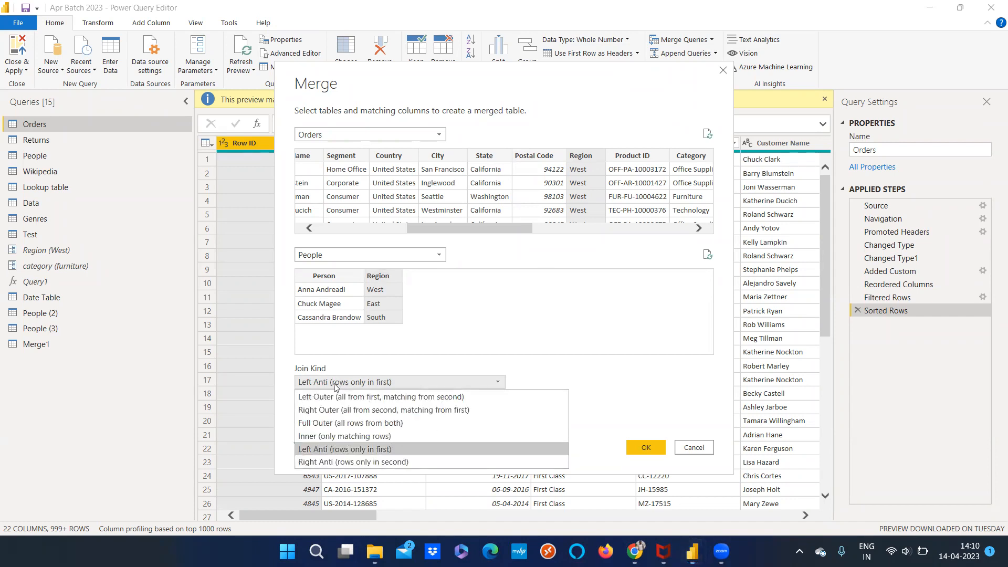
click(391, 462)
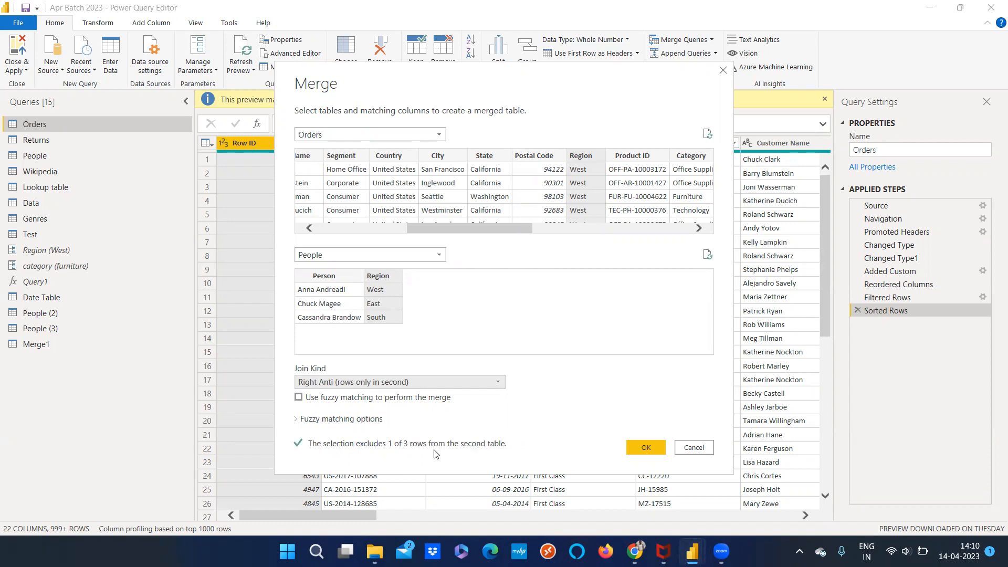
click(630, 449)
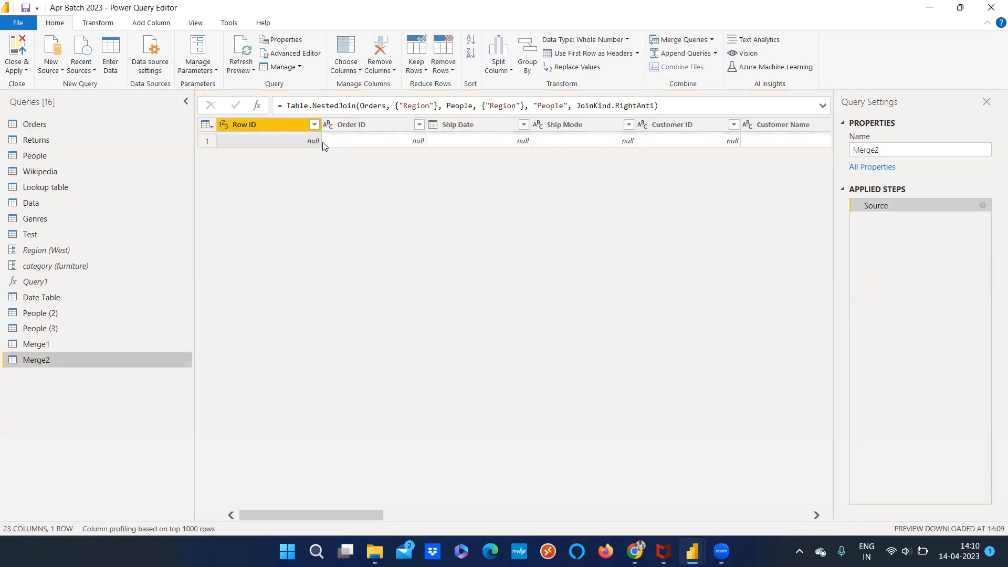
Examine the columns of the right anti merge result and compare it with the Orders query
drag(271, 511, 252, 482)
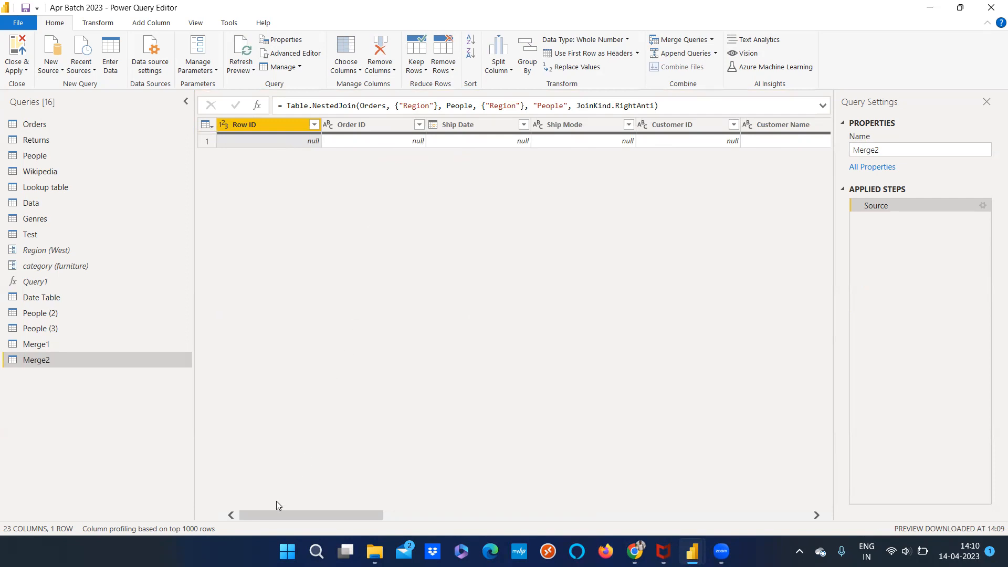
mouse_move(271, 515)
mouse_down()
mouse_move(348, 515)
mouse_move(263, 508)
mouse_up()
click(30, 125)
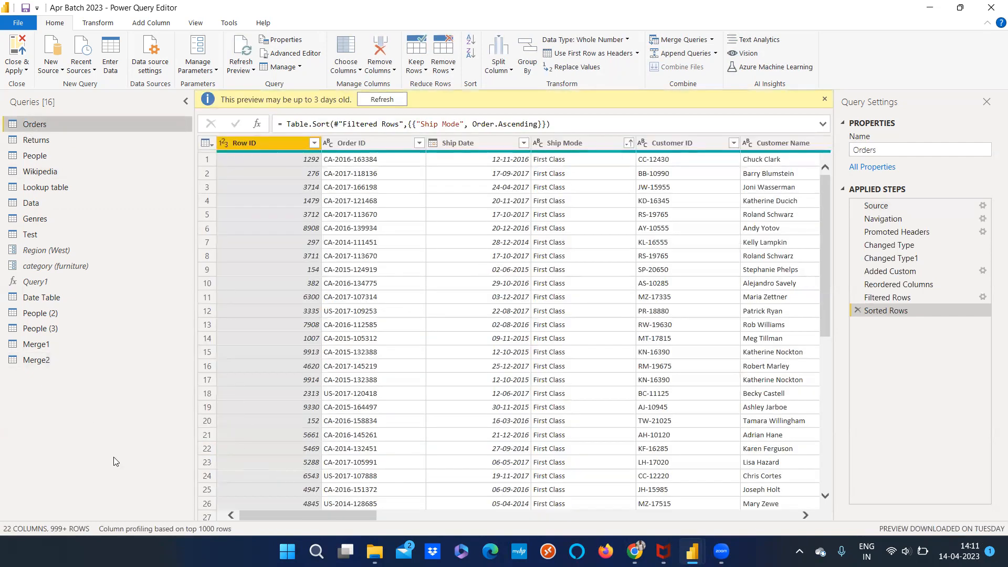
click(52, 360)
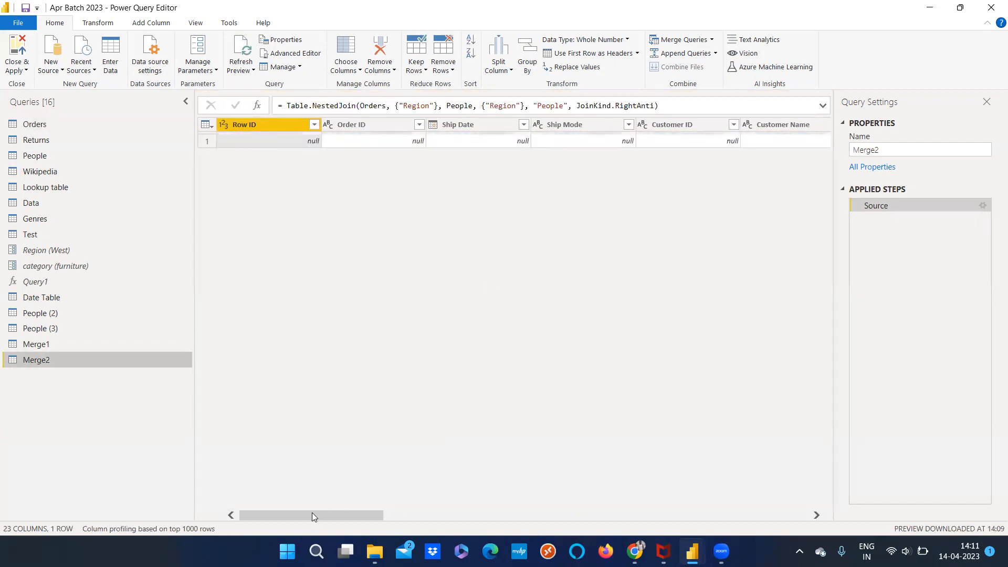
drag(400, 513, 258, 496)
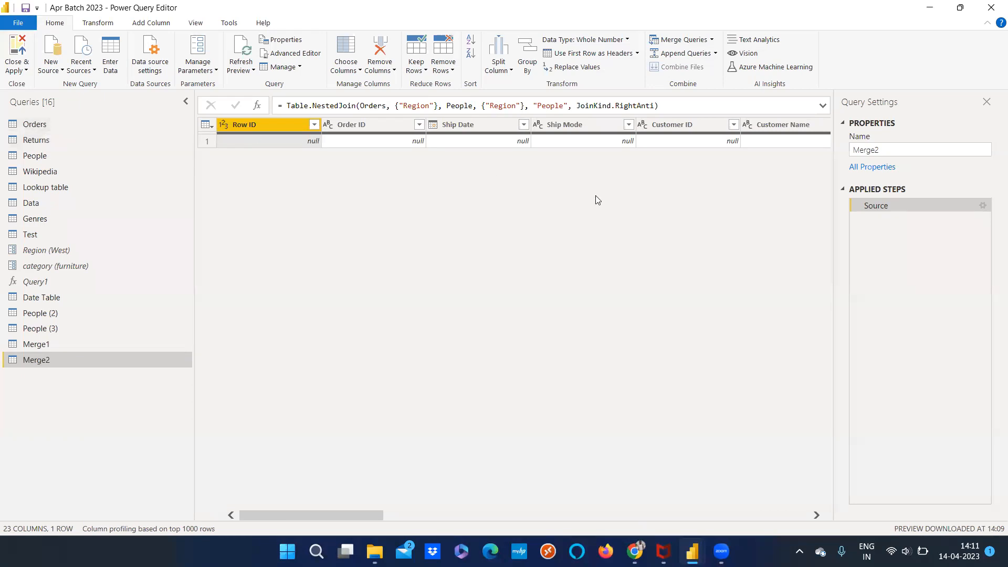
Look over the available options for merging and appending queries without applying any
click(712, 39)
click(714, 69)
click(712, 40)
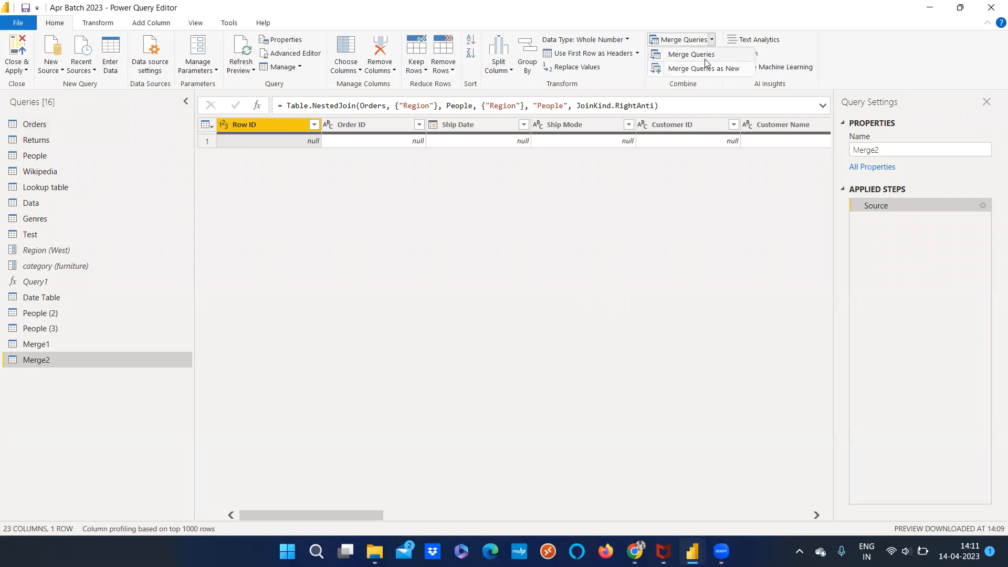
click(683, 166)
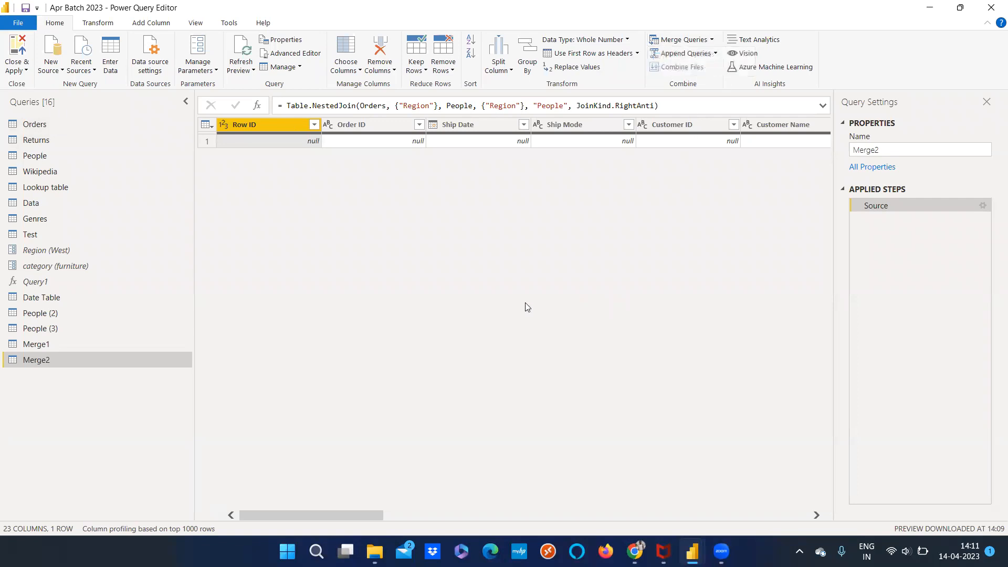
click(715, 53)
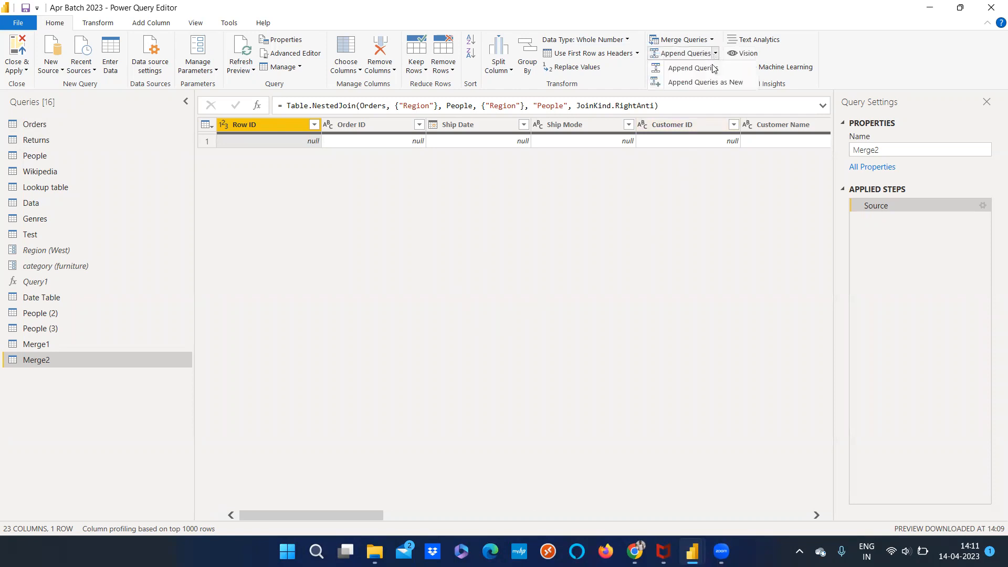
click(673, 315)
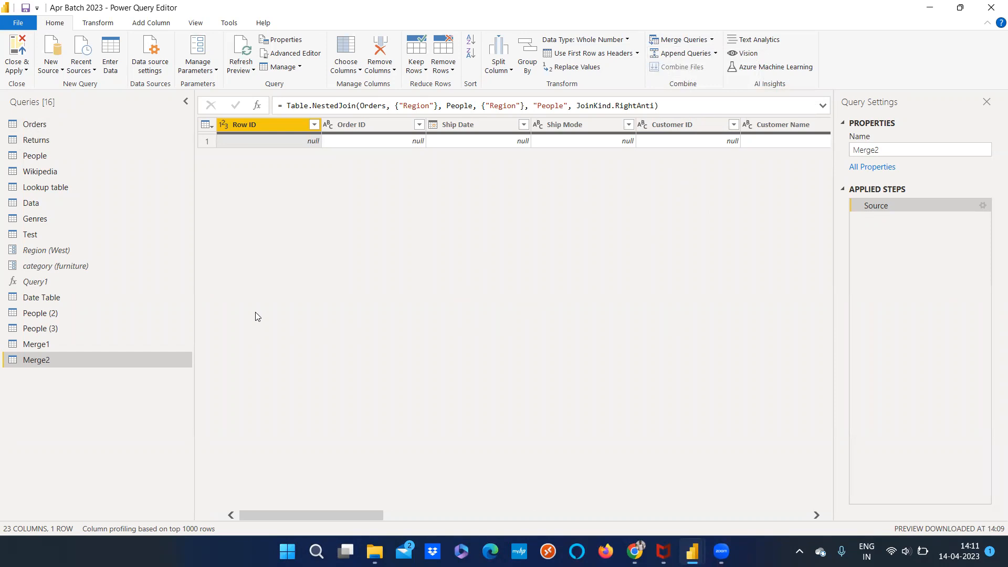
Review the contents of the Genres and Data queries to find a table suitable for appending
click(52, 219)
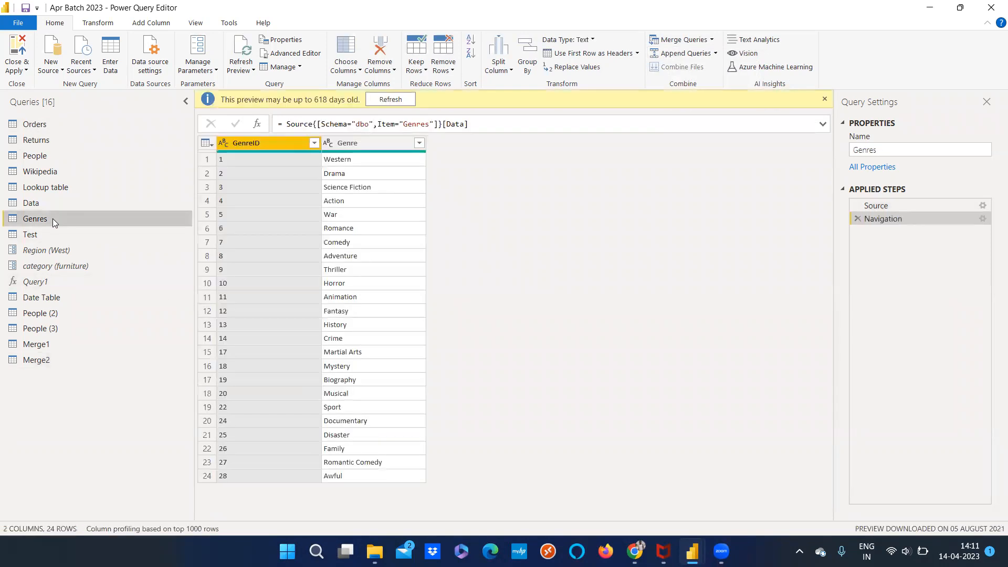
click(52, 205)
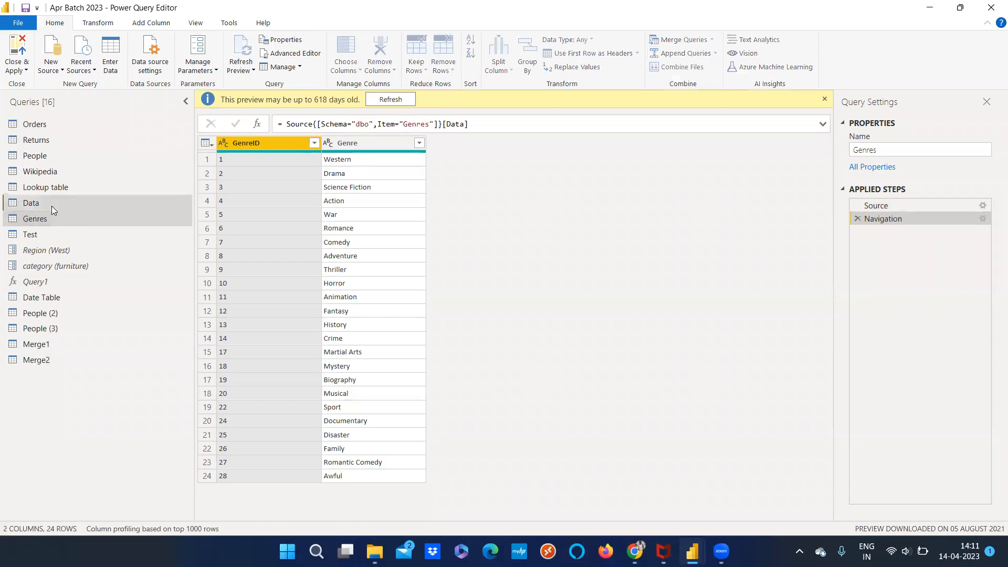
click(54, 216)
click(56, 206)
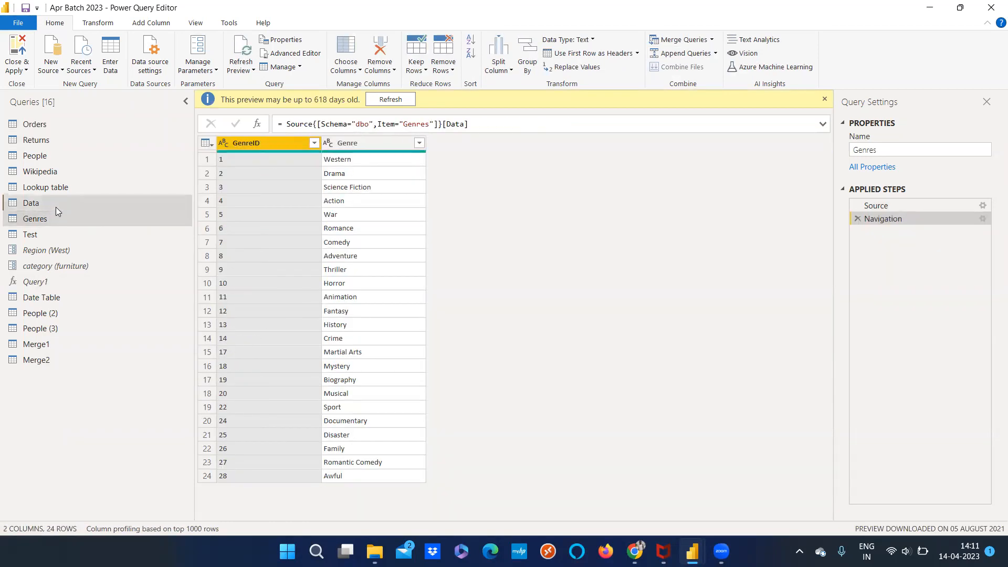
right_click(58, 207)
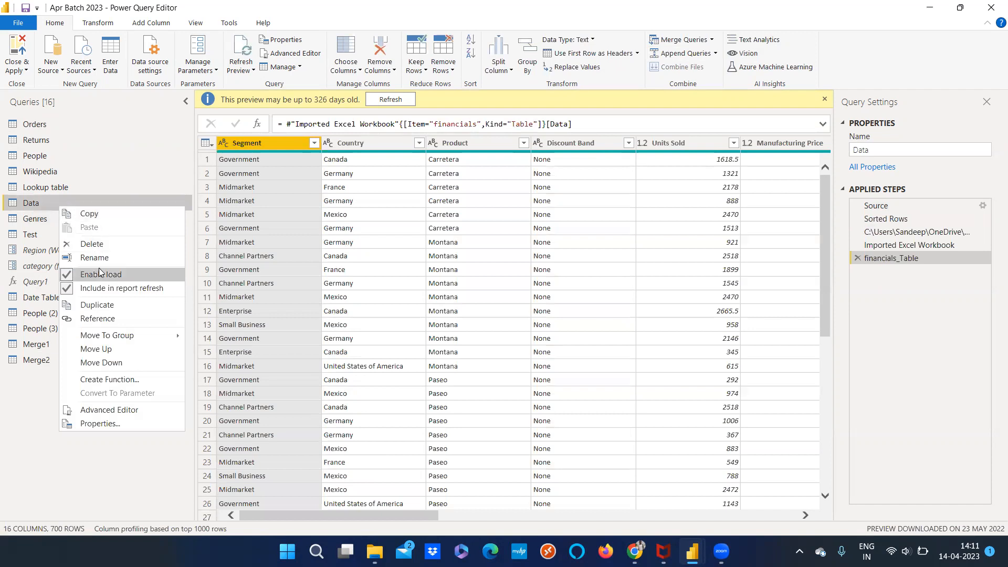
click(30, 405)
Duplicate the Genres query
right_click(43, 219)
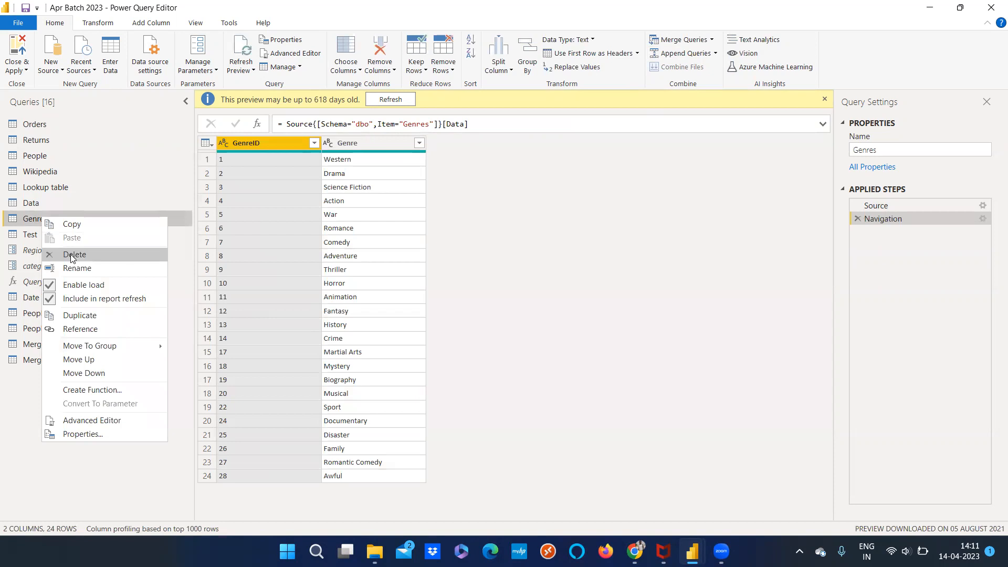
click(80, 315)
click(47, 376)
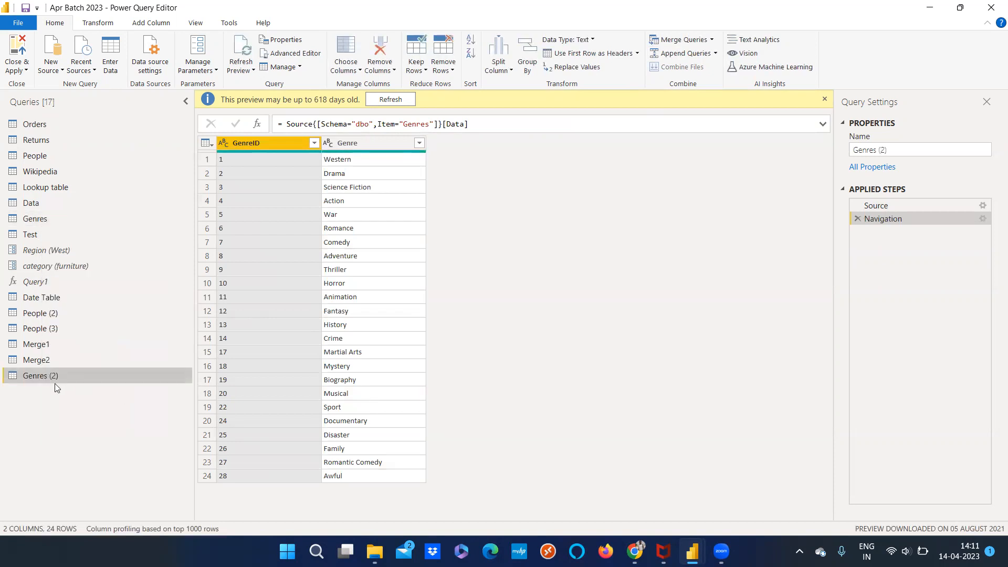
click(76, 392)
Sort the duplicated Genres (2) query by GenreID in ascending order
click(203, 163)
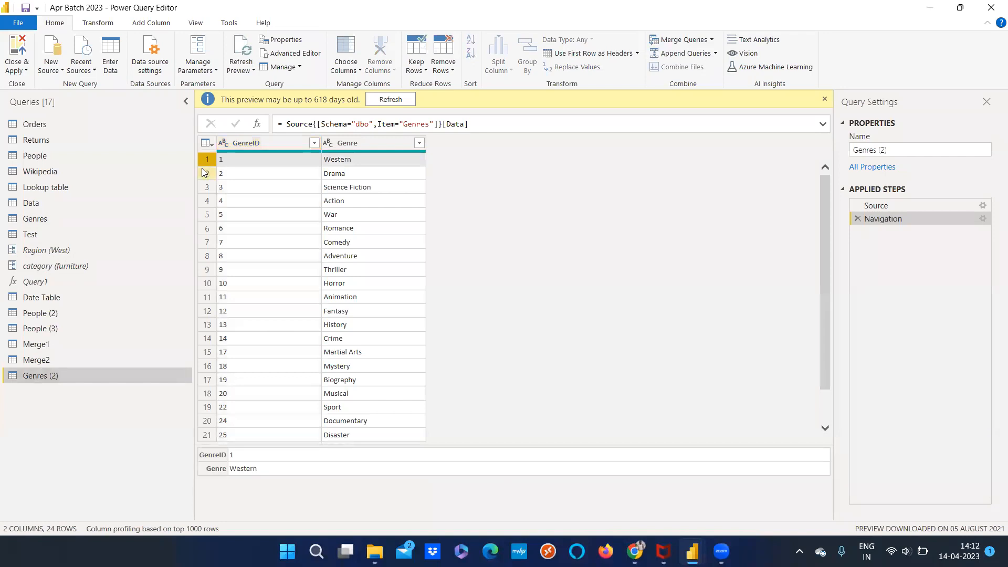
click(207, 173)
click(207, 188)
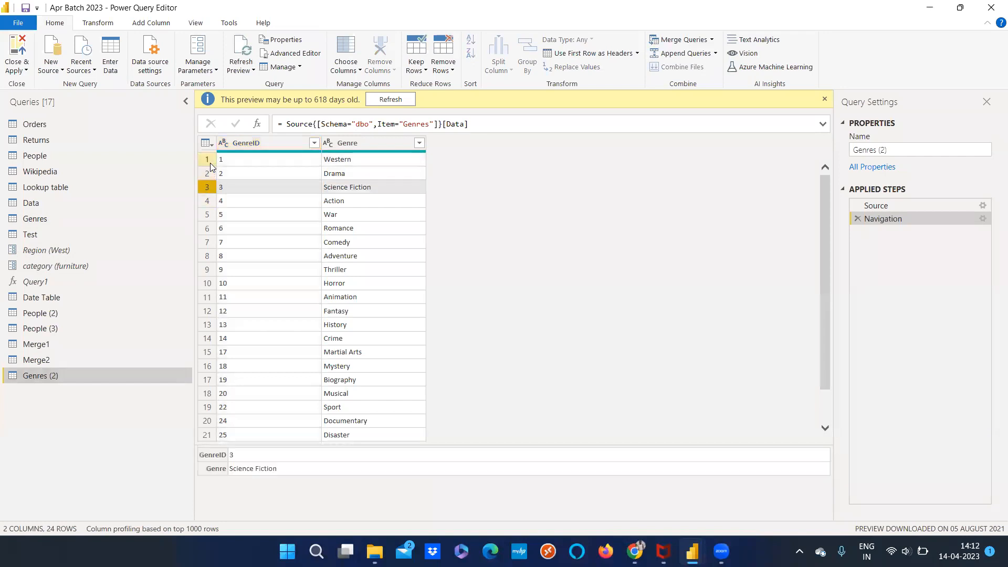
click(206, 159)
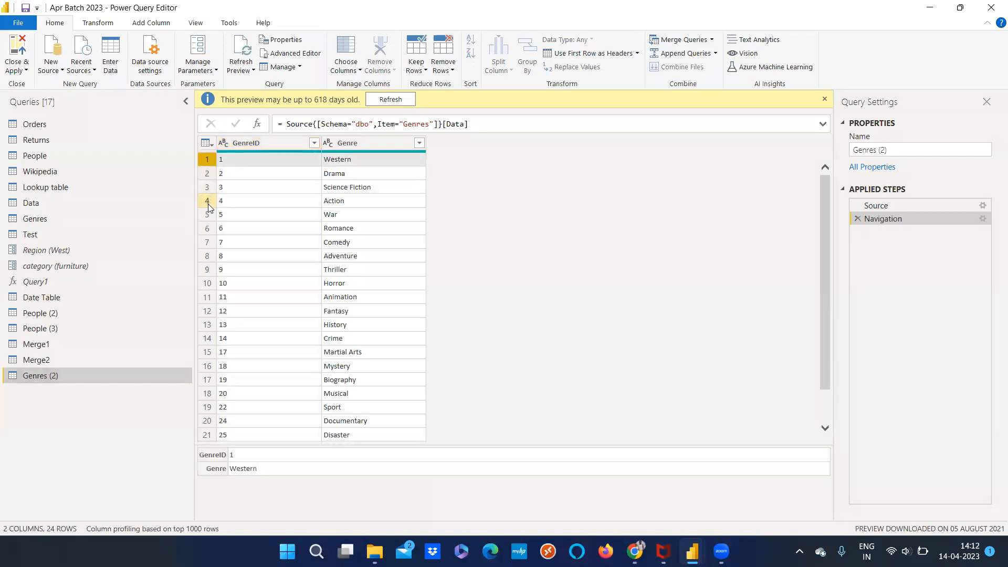
click(314, 142)
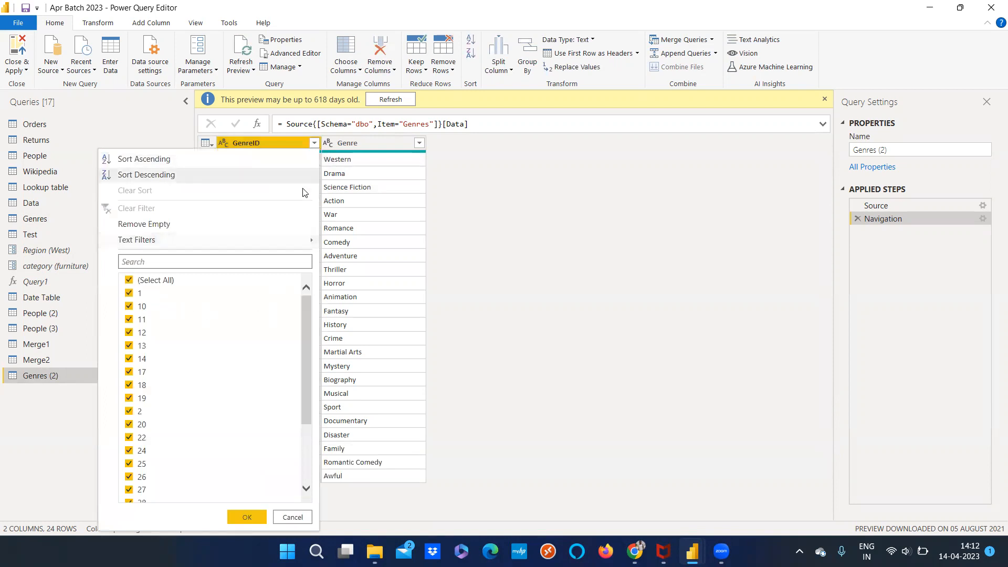
click(292, 149)
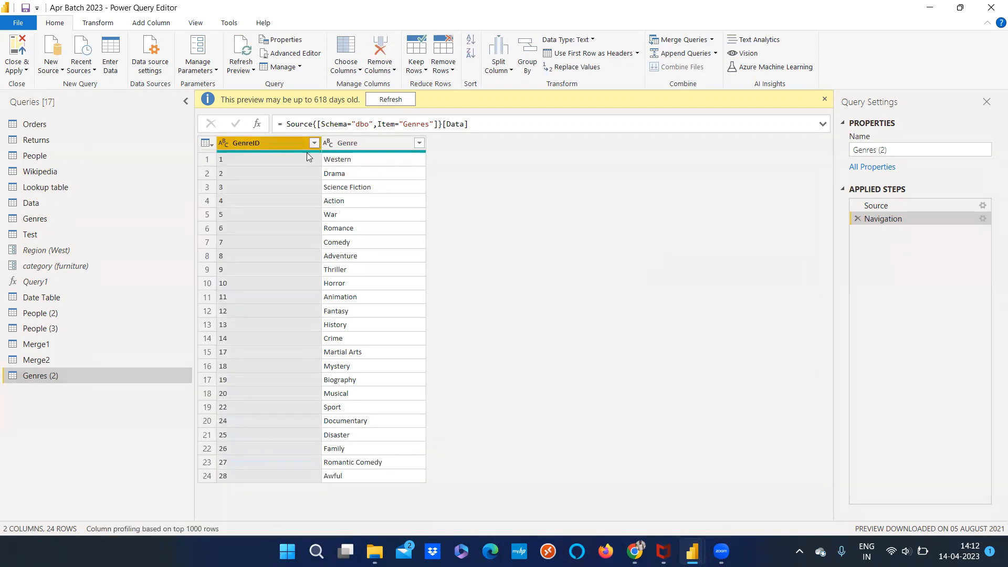
click(314, 143)
click(270, 162)
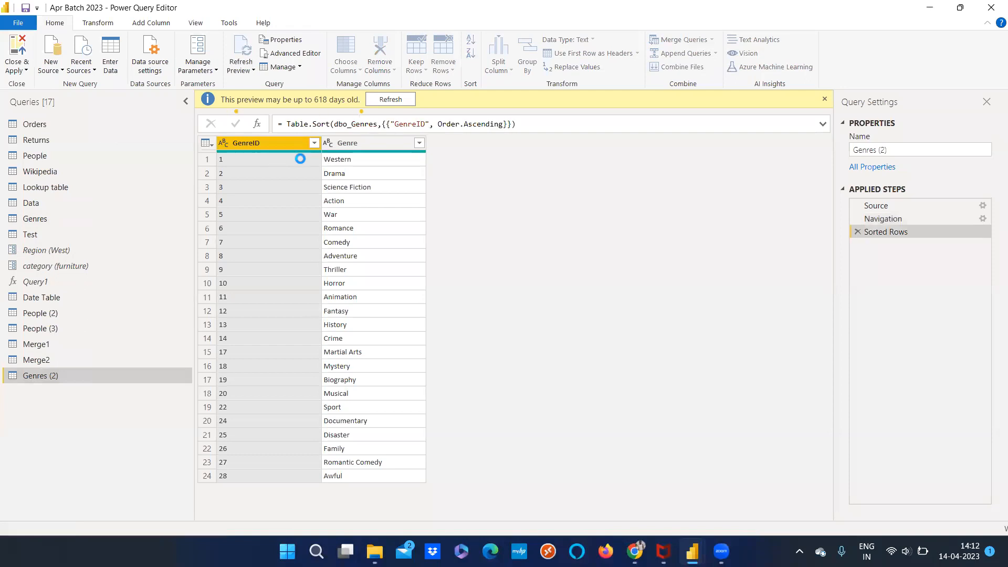
click(315, 145)
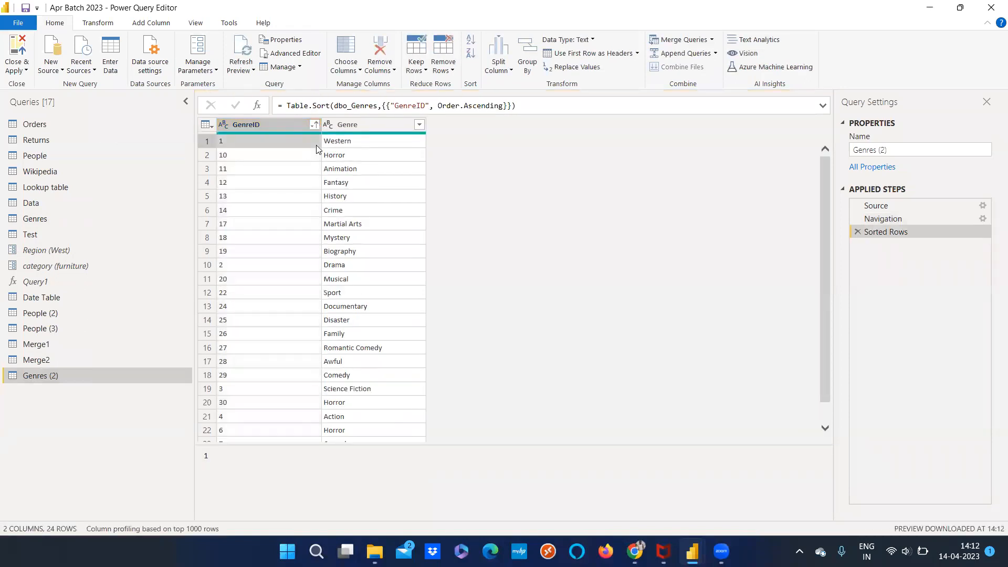
Change the GenreID column's data type to Whole Number and sort it in ascending order again
click(224, 129)
key(Escape)
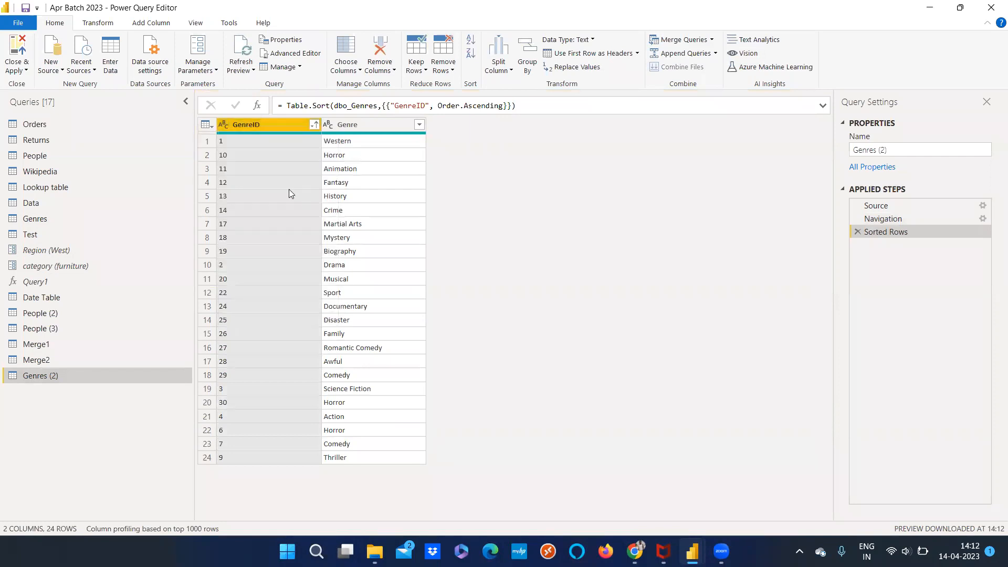
click(221, 125)
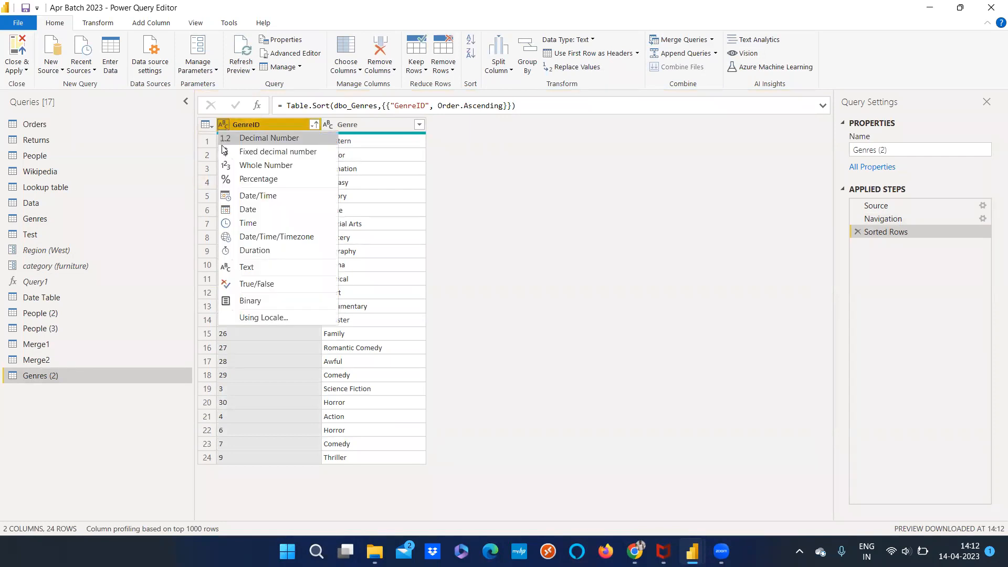
click(239, 166)
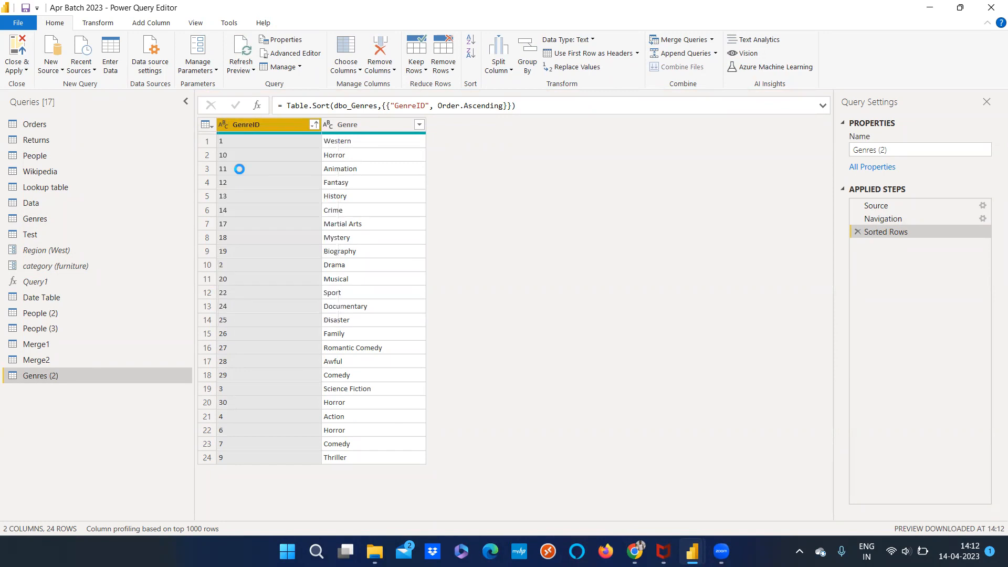
click(314, 124)
click(307, 137)
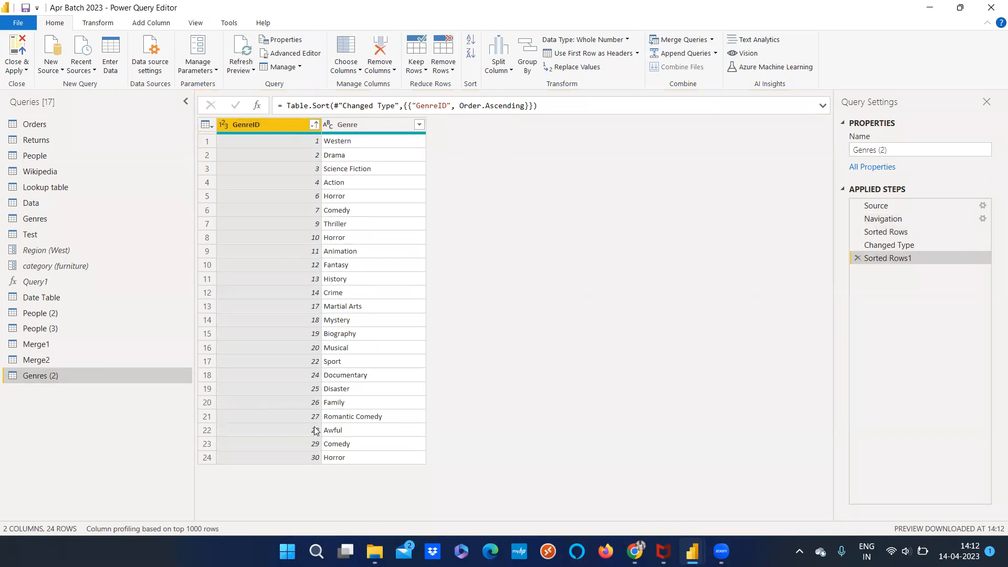
Filter the GenreID column to keep only the values 1, 2, 3, 4 and 6
click(314, 124)
click(129, 262)
click(128, 274)
click(128, 288)
click(129, 301)
click(128, 313)
click(129, 327)
click(255, 499)
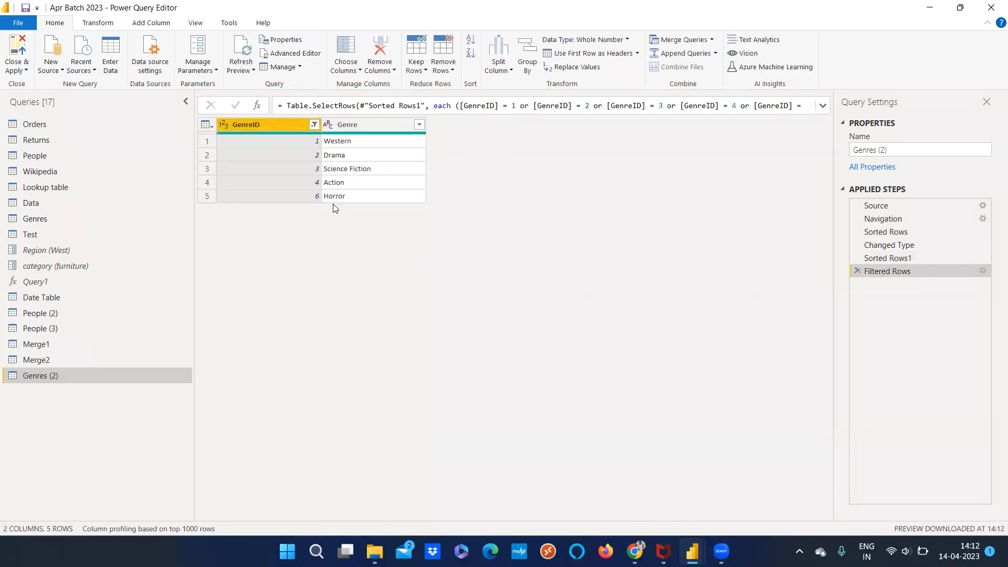
Compare the rows of Genres and Genres (2), and review the GenreID filter values in Genres (2) without changing them
click(45, 221)
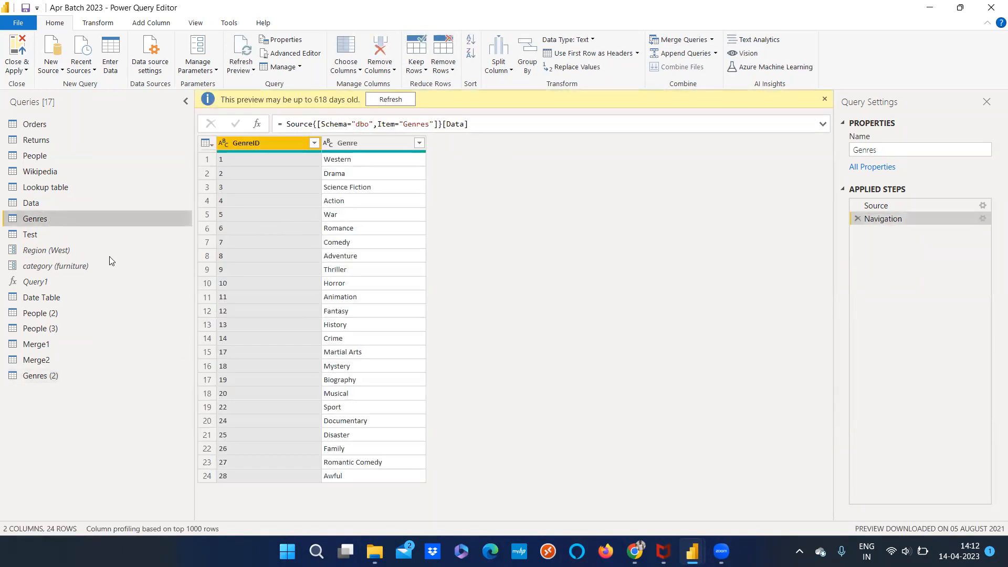
click(40, 375)
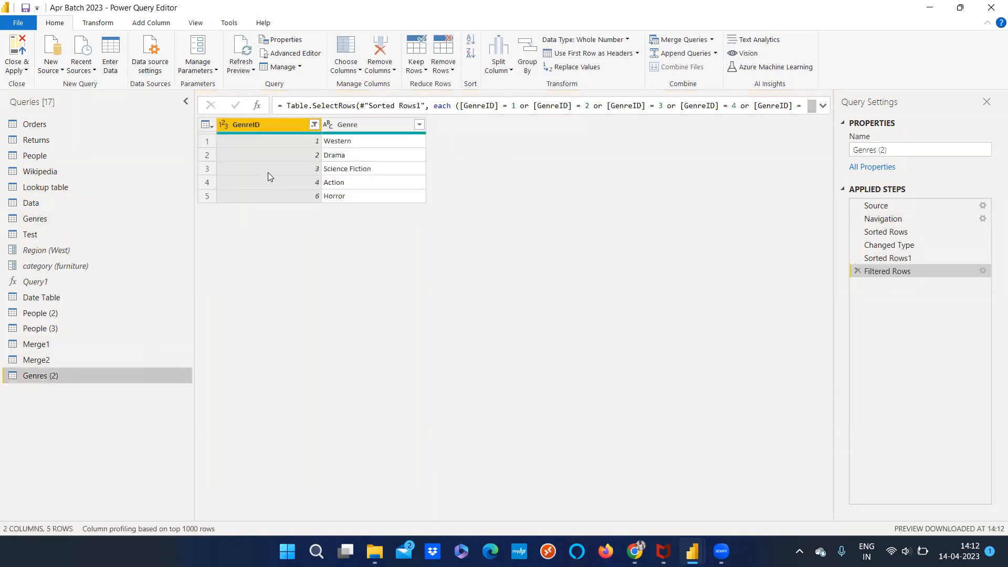
click(326, 127)
click(326, 129)
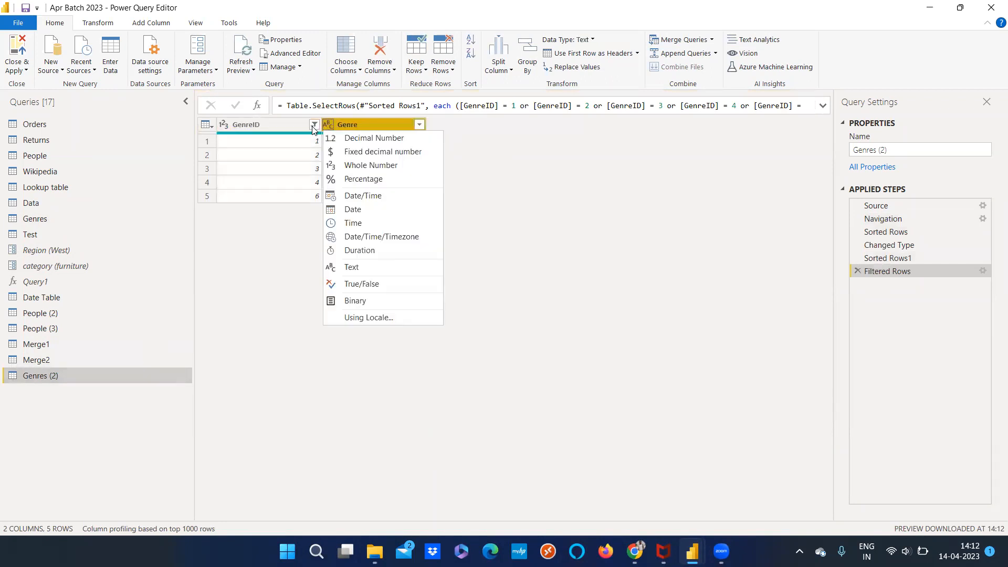
click(314, 124)
scroll(238, 377, down, 2)
scroll(238, 377, down, 1)
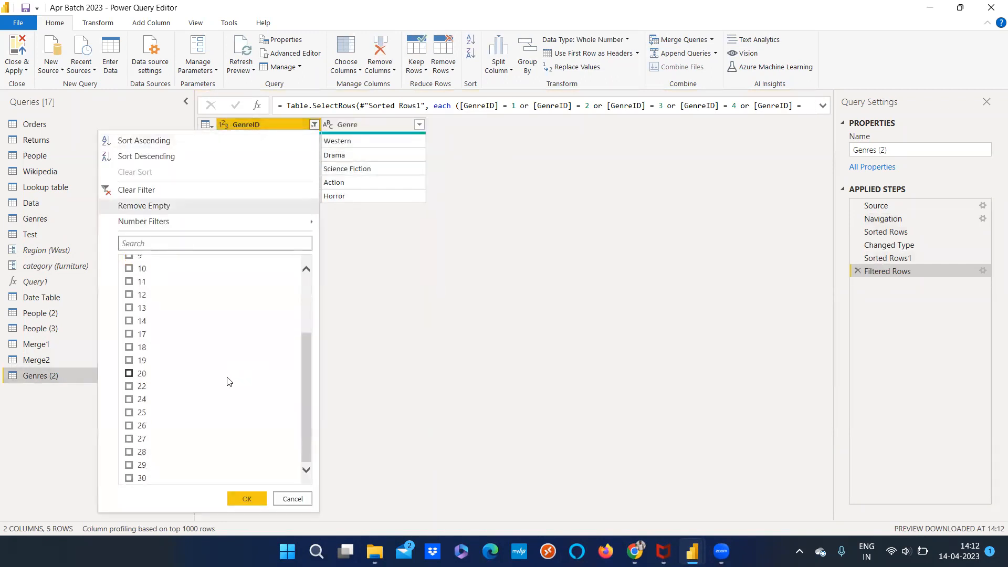
scroll(223, 379, up, 3)
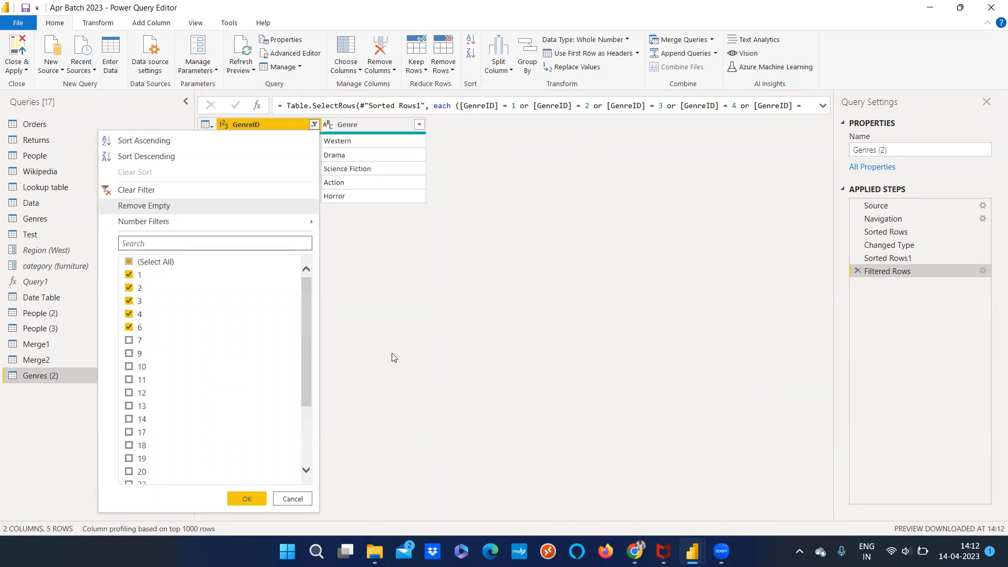
click(392, 355)
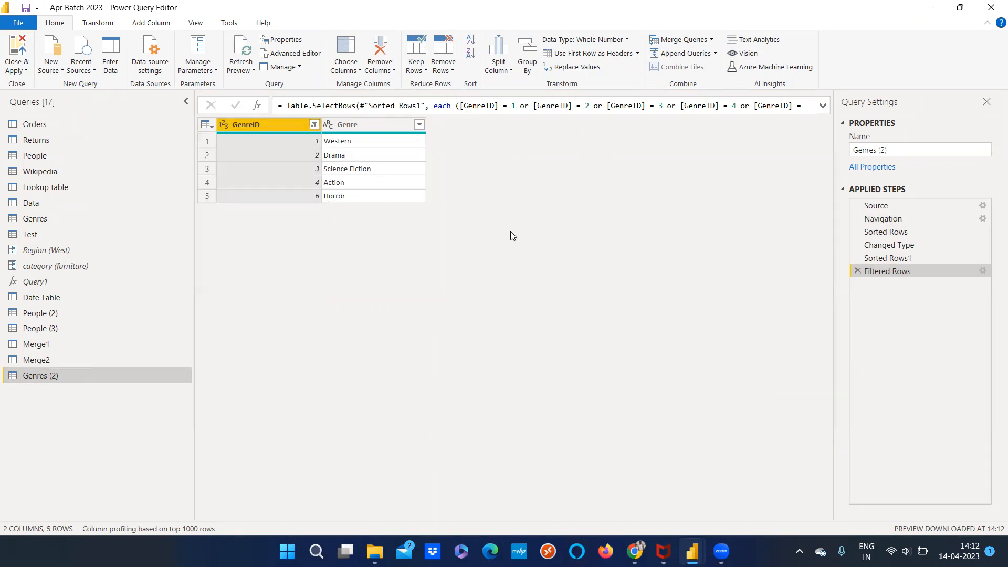
click(58, 218)
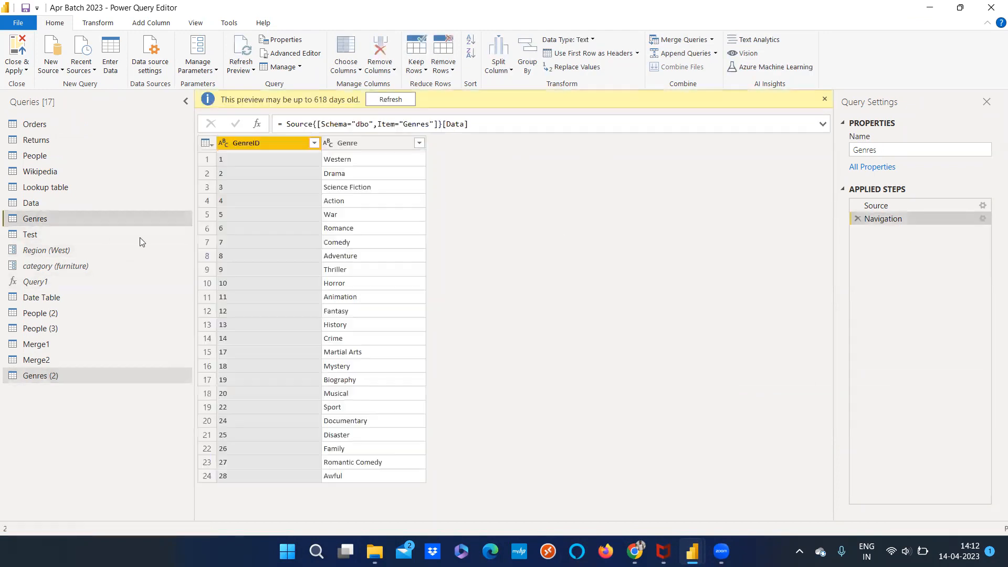
click(46, 375)
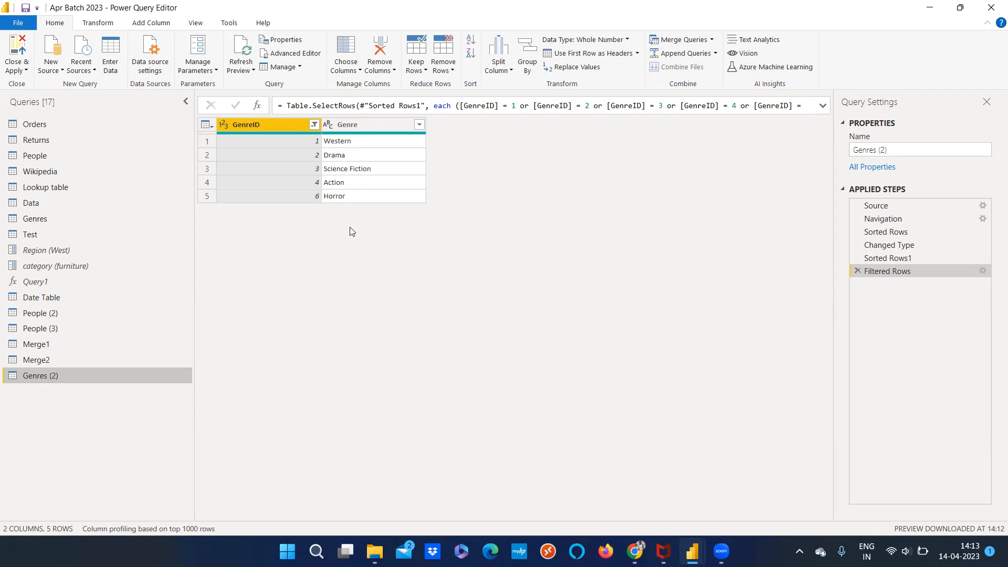
Append Genres and Genres (2) as a new query, with Genres as the first table and Genres (2) as the second
click(48, 217)
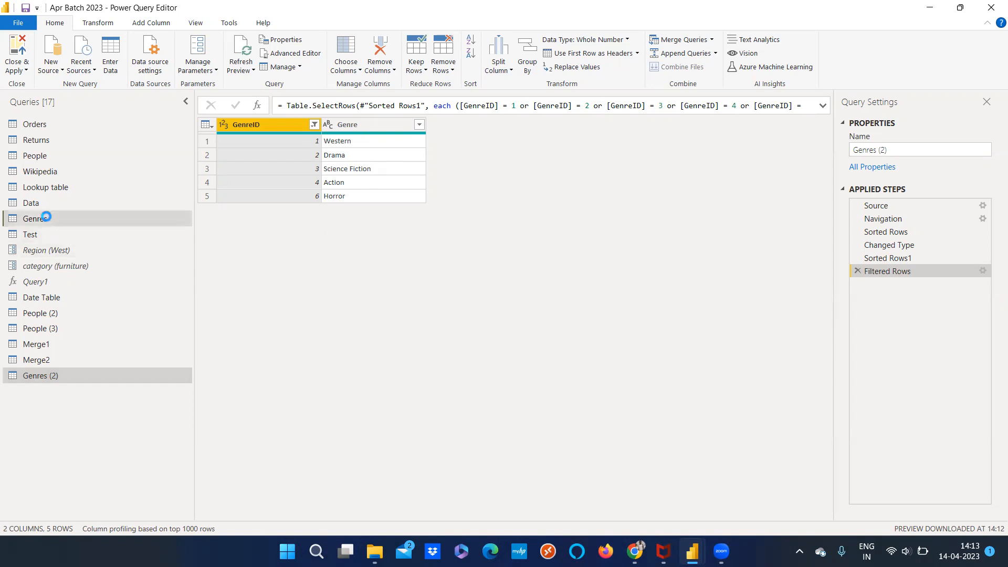
click(712, 39)
click(713, 312)
click(715, 53)
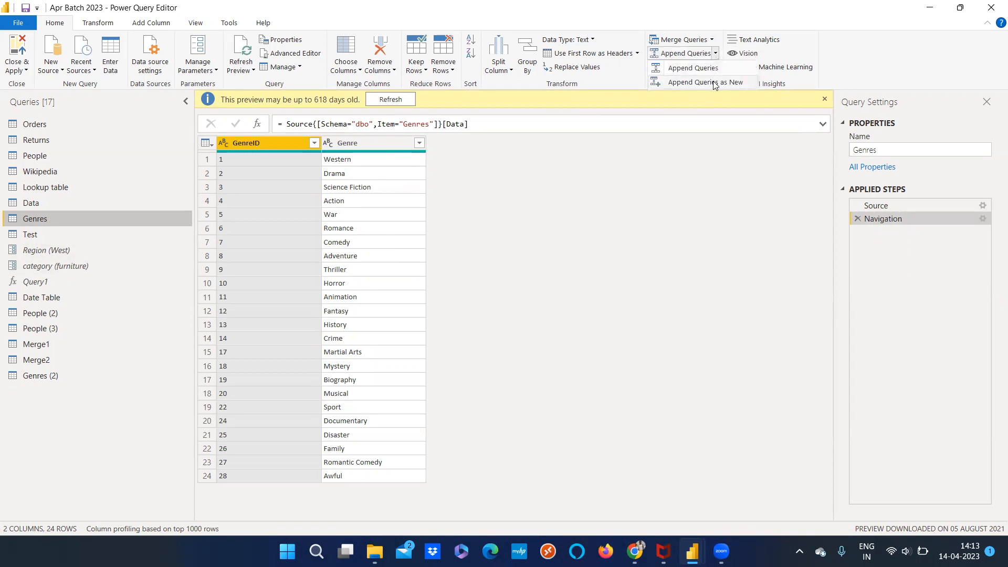
click(715, 82)
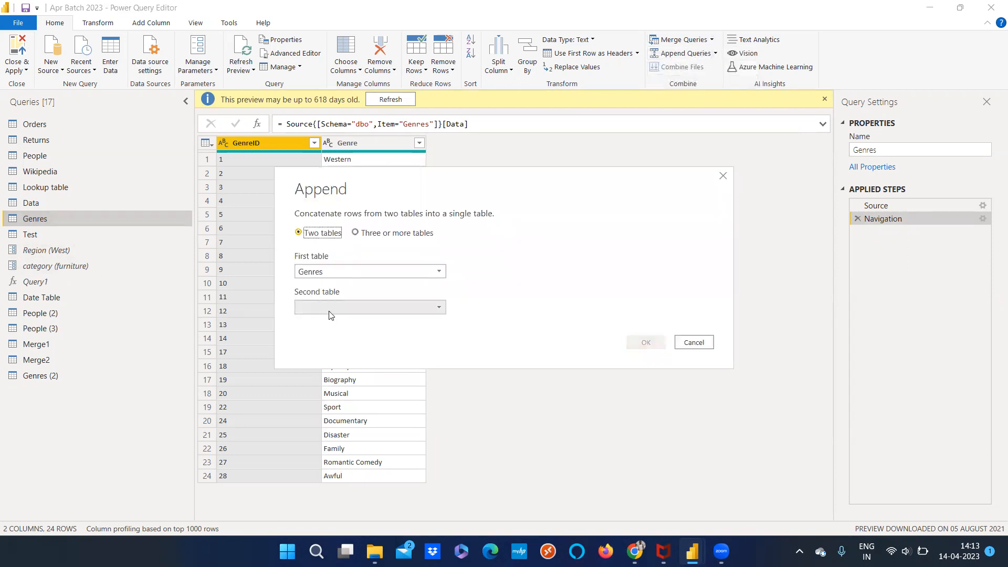
click(328, 308)
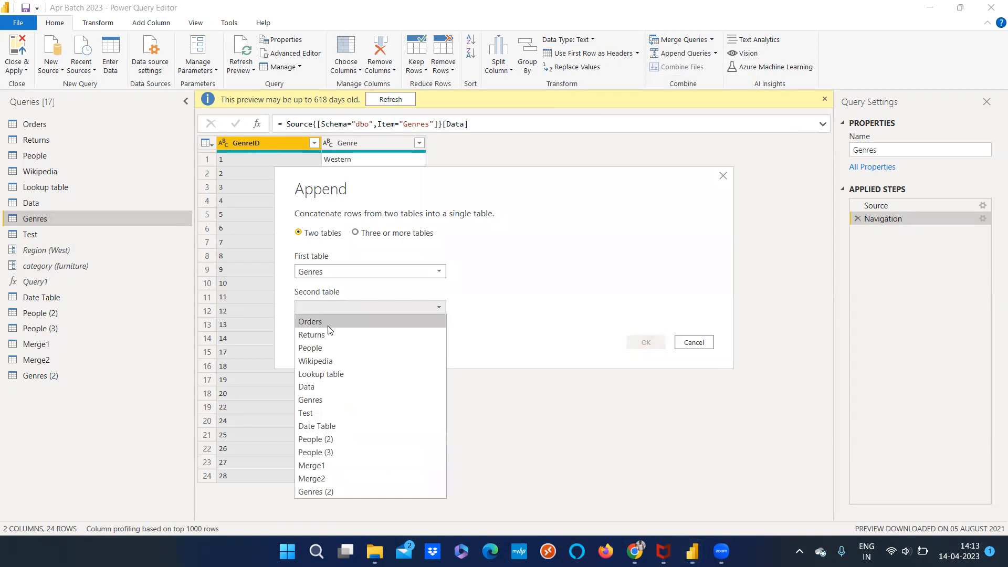
click(322, 491)
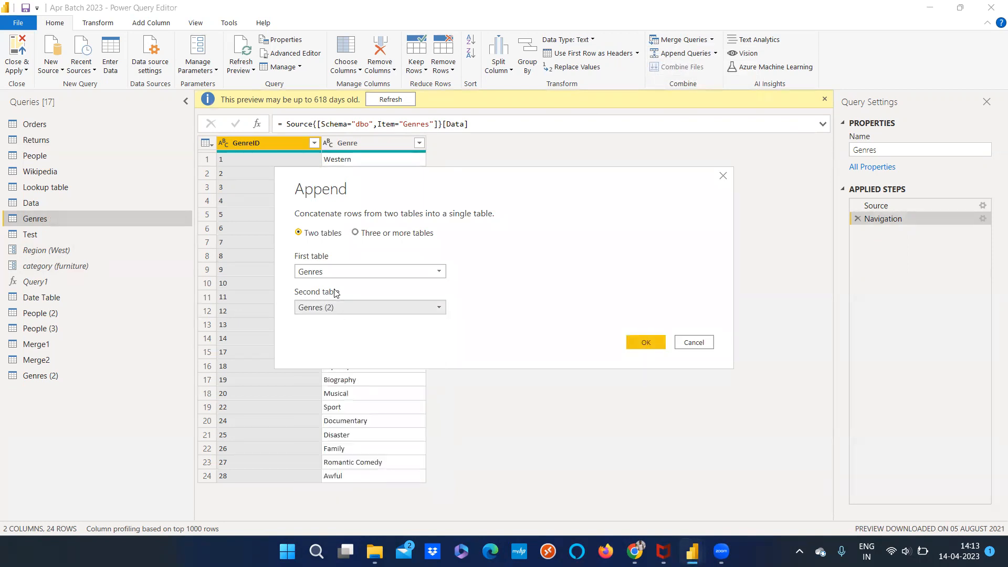
click(637, 340)
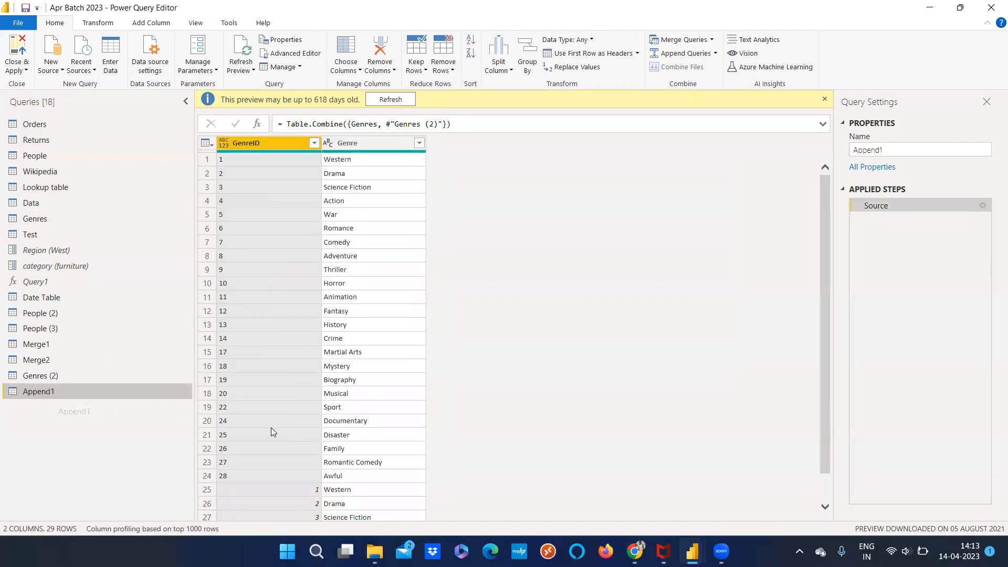
Examine the appended query from its first rows to the rows added from Genres (2)
scroll(280, 485, down, 1)
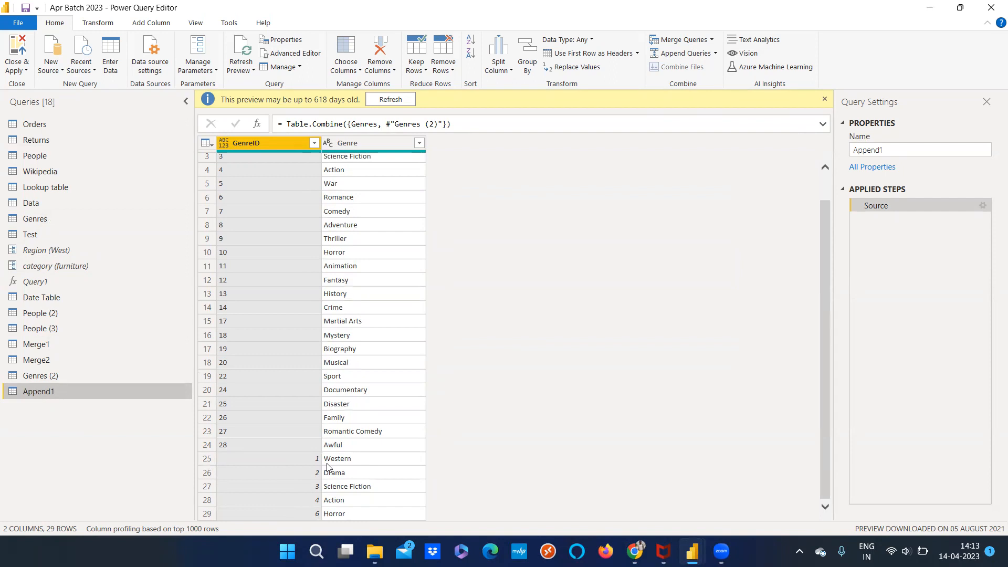
scroll(330, 312, up, 1)
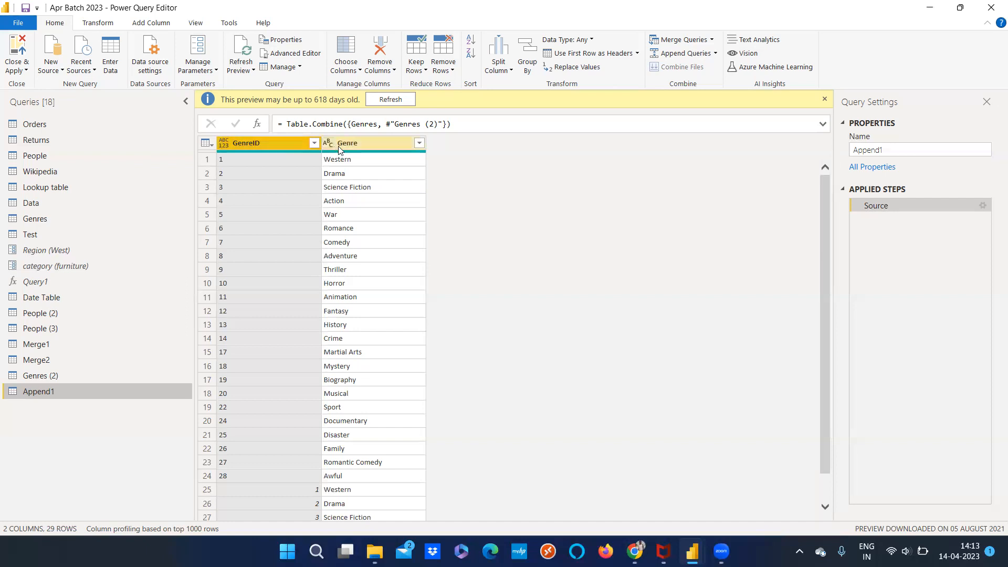
scroll(396, 435, down, 1)
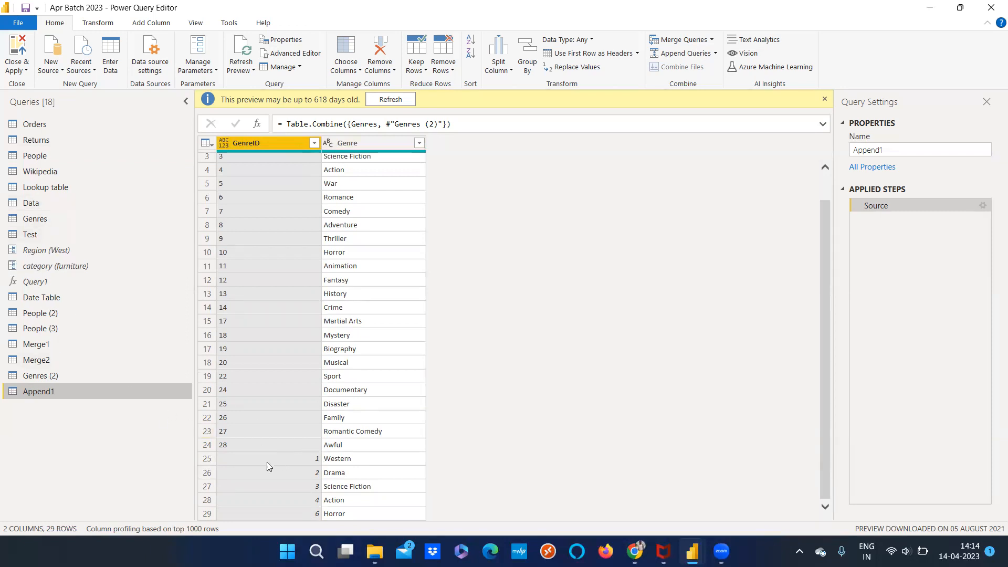
Rename the Genre column of the Genres (2) query as Genres
click(62, 377)
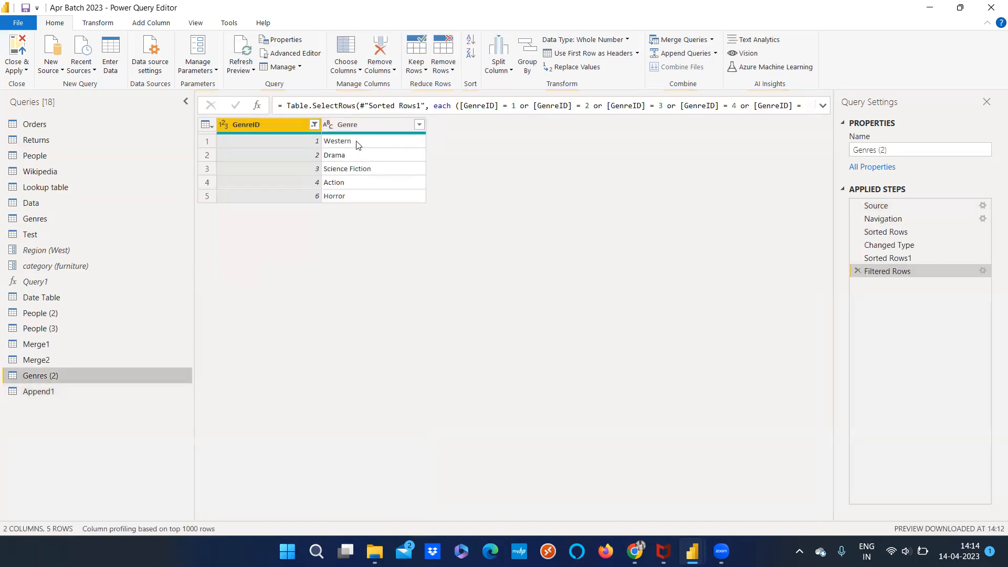
click(399, 124)
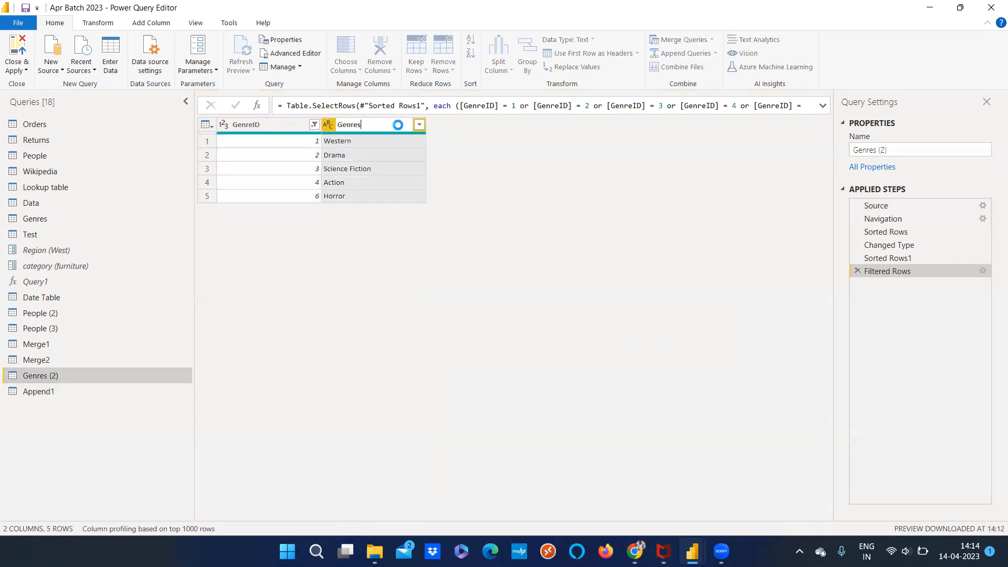
key(Return)
Review the Append1 query to see how the renamed column affects its columns and rows
click(52, 389)
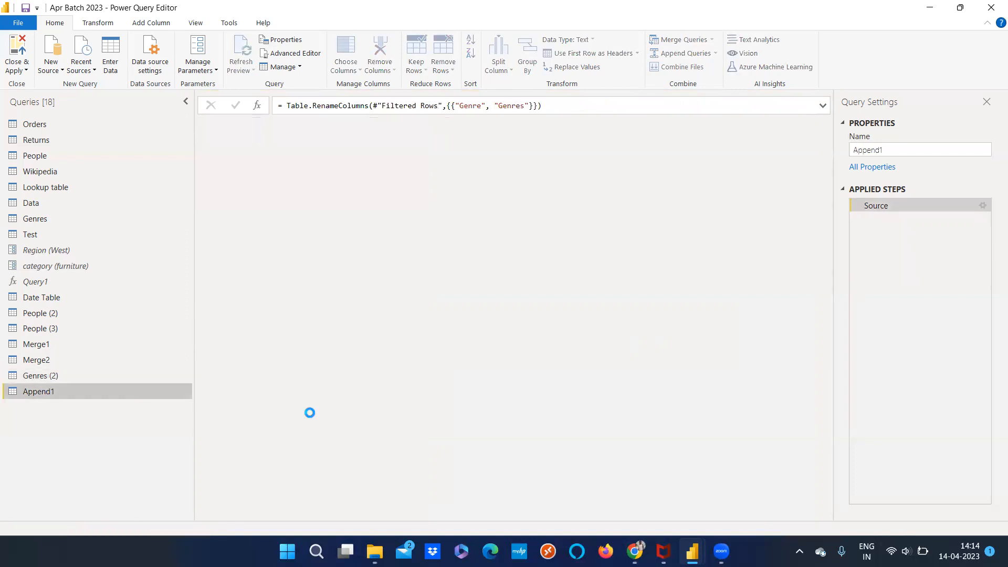
scroll(455, 459, down, 1)
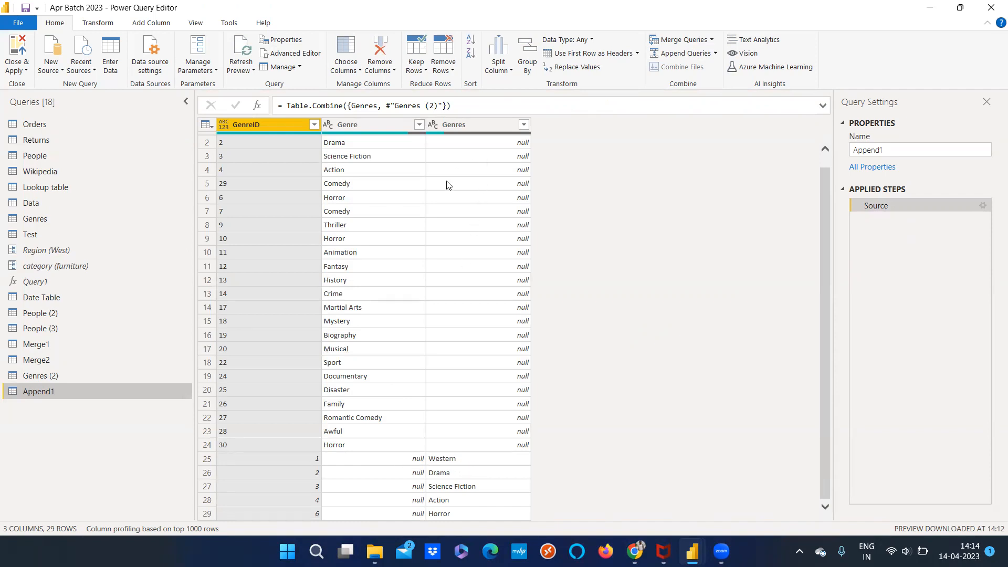
scroll(448, 184, up, 1)
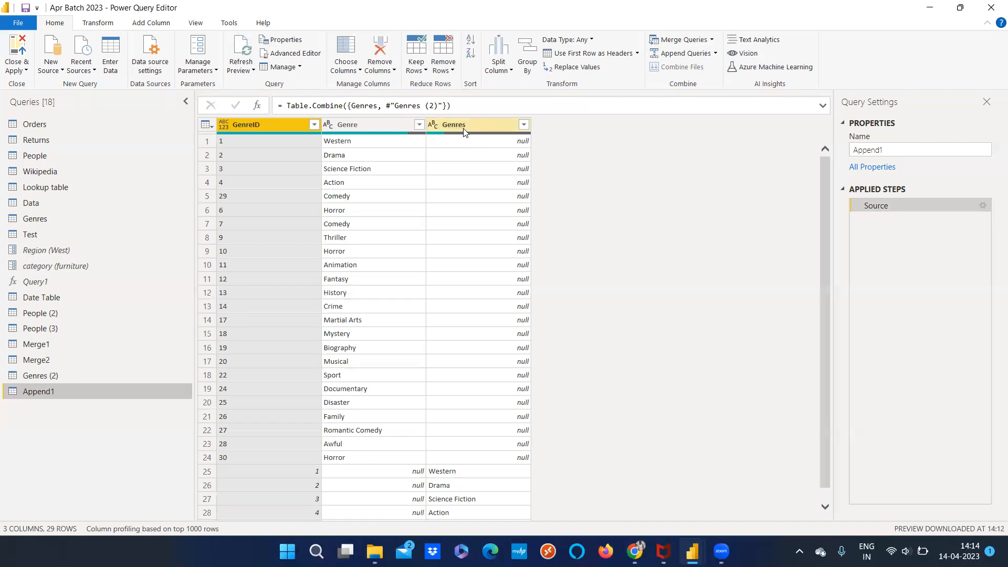
scroll(491, 344, down, 1)
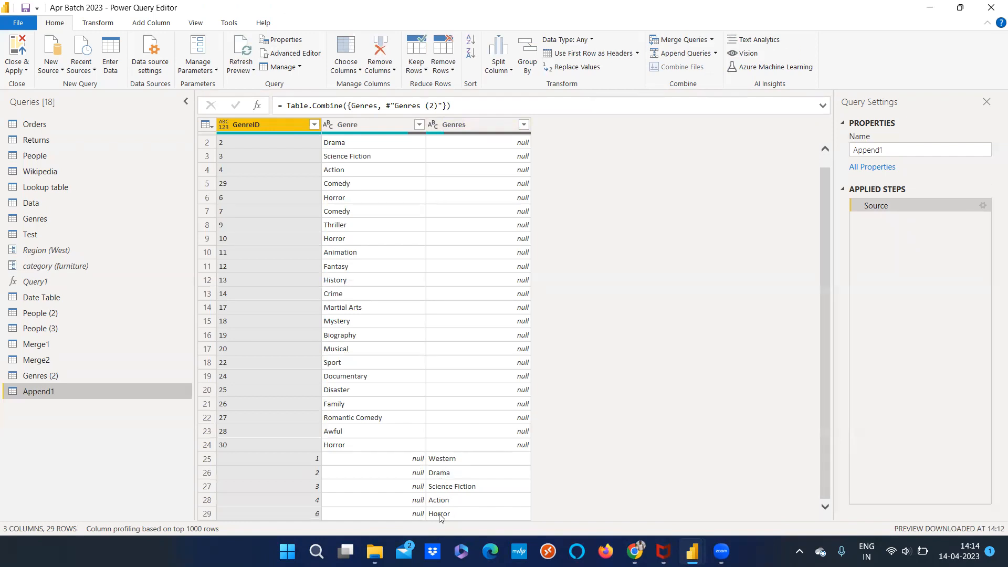
Compare the rows of the Genres (2) query with the last rows of the Append1 query
click(92, 382)
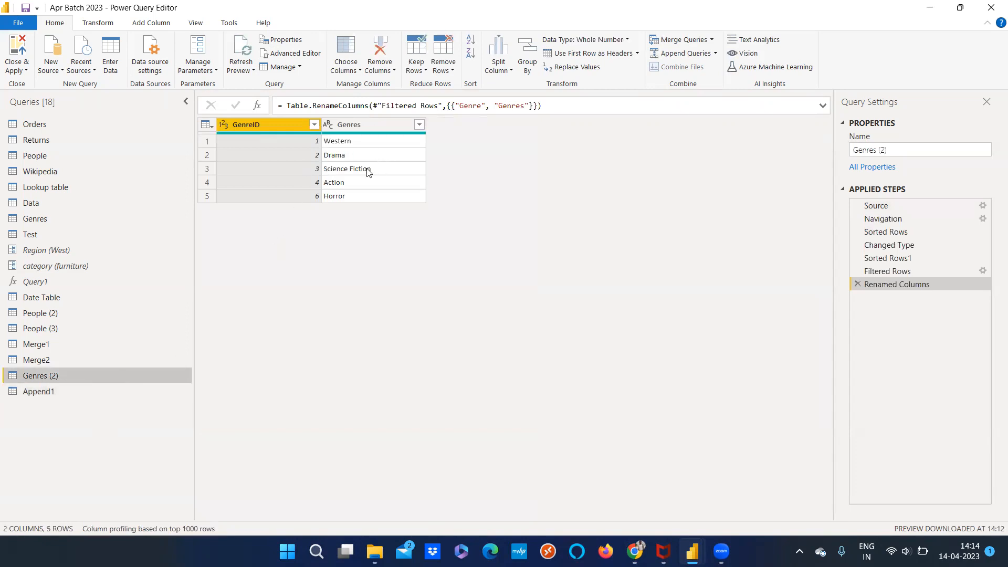
click(42, 391)
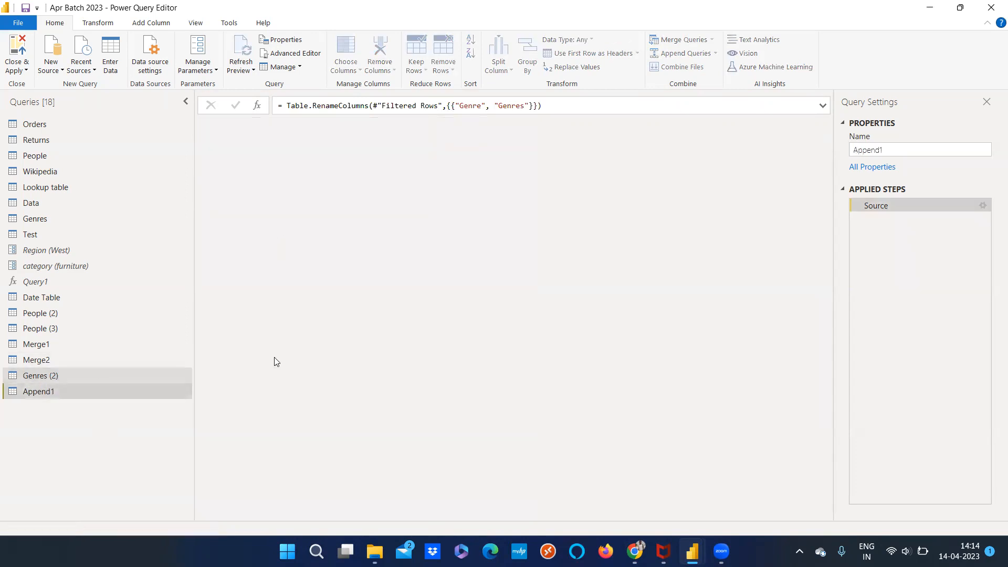
scroll(433, 473, down, 1)
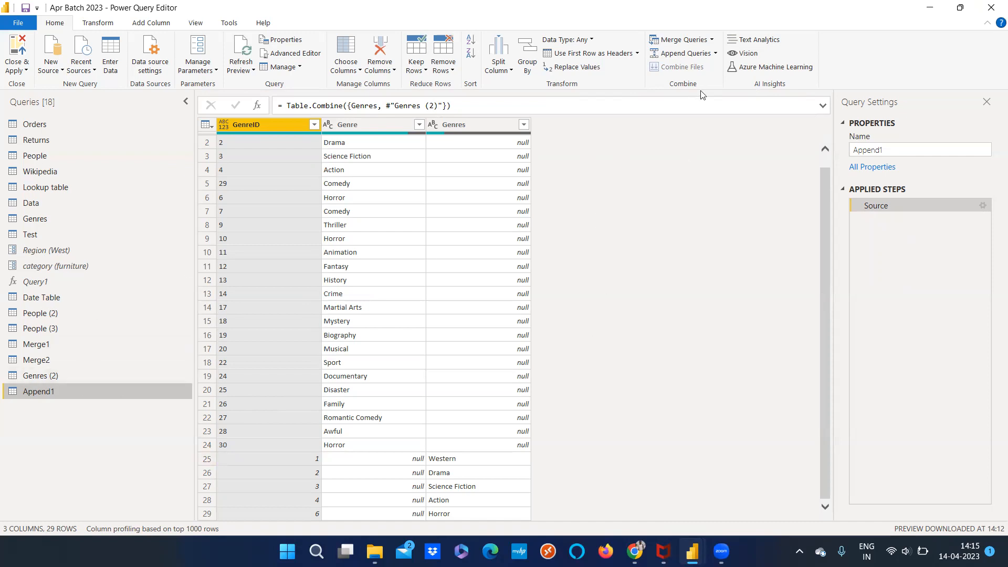
click(717, 54)
click(723, 175)
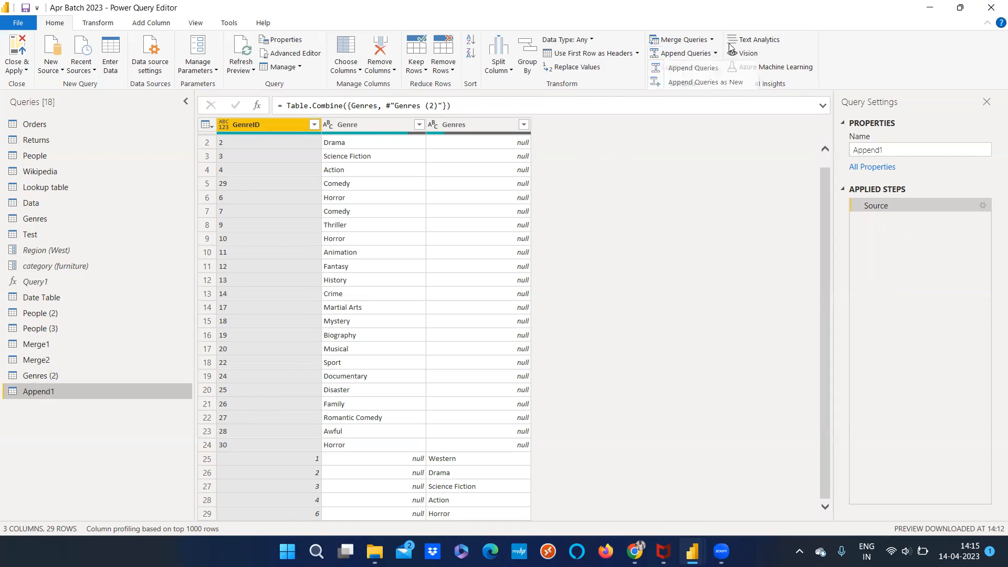
click(717, 41)
click(722, 213)
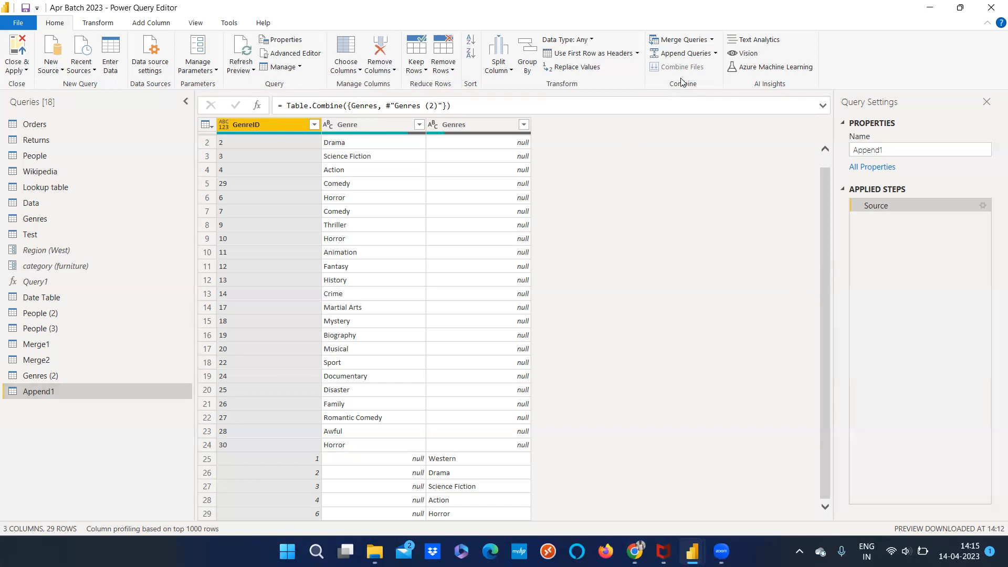
View the Text Analytics AI function and dismiss it without signing in
click(755, 42)
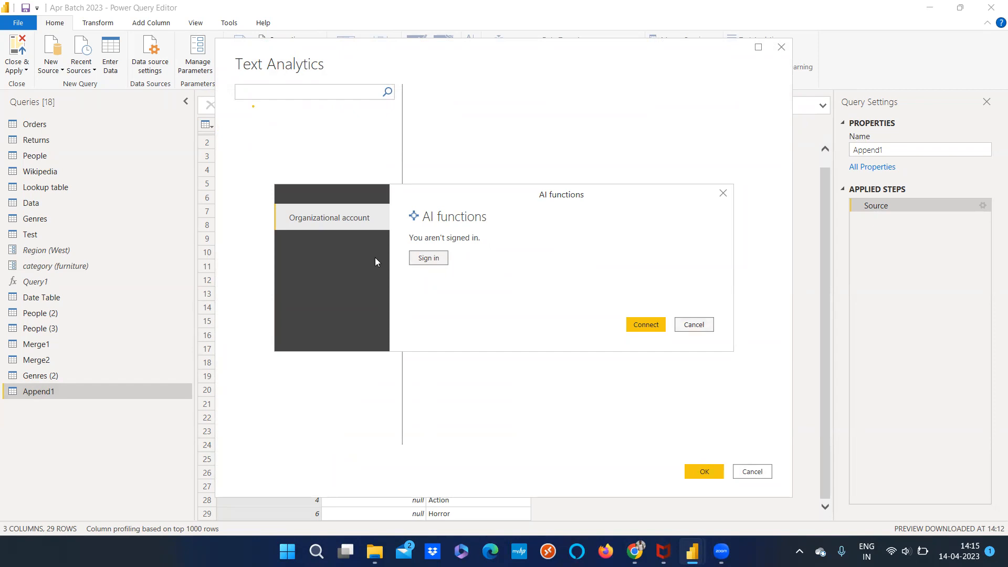
click(693, 325)
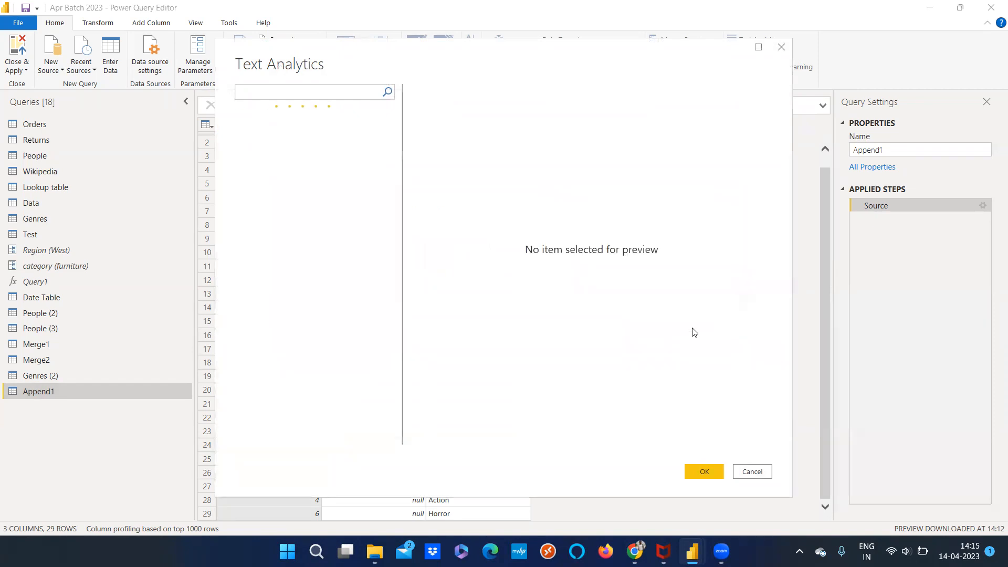
click(738, 472)
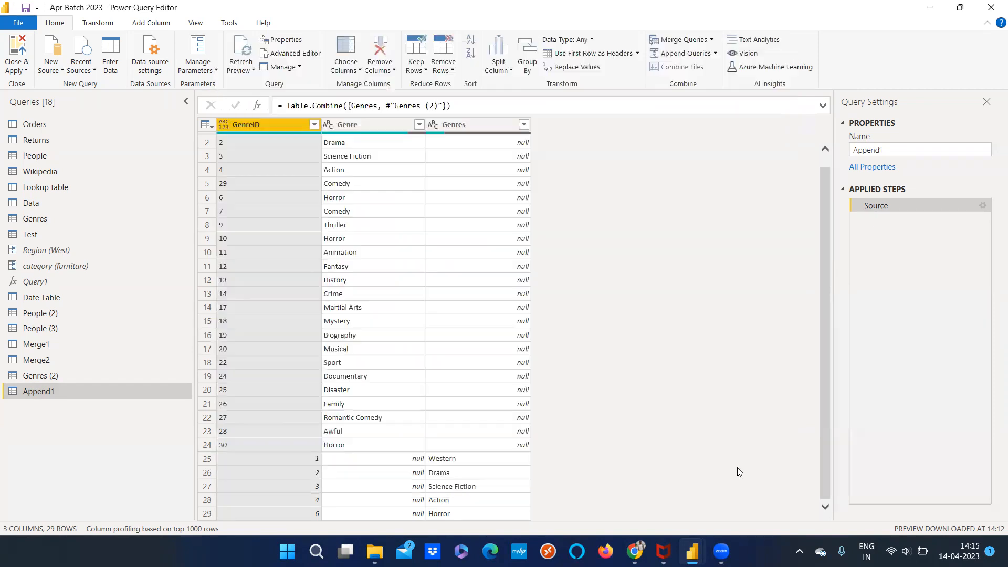
View the Vision AI function and dismiss it without signing in
click(757, 55)
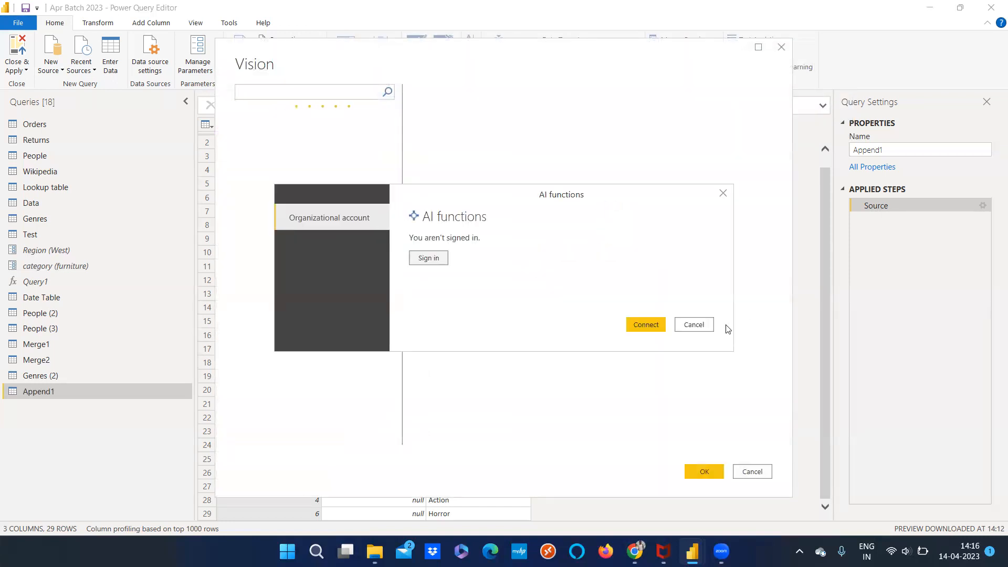
click(697, 324)
click(754, 472)
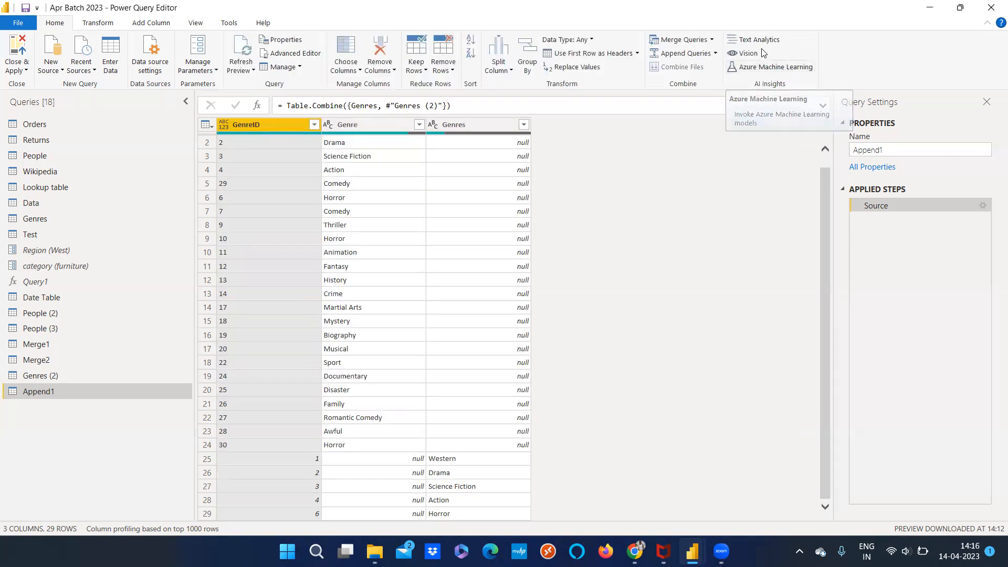
View the Azure Machine Learning models function and dismiss it without signing in
click(771, 67)
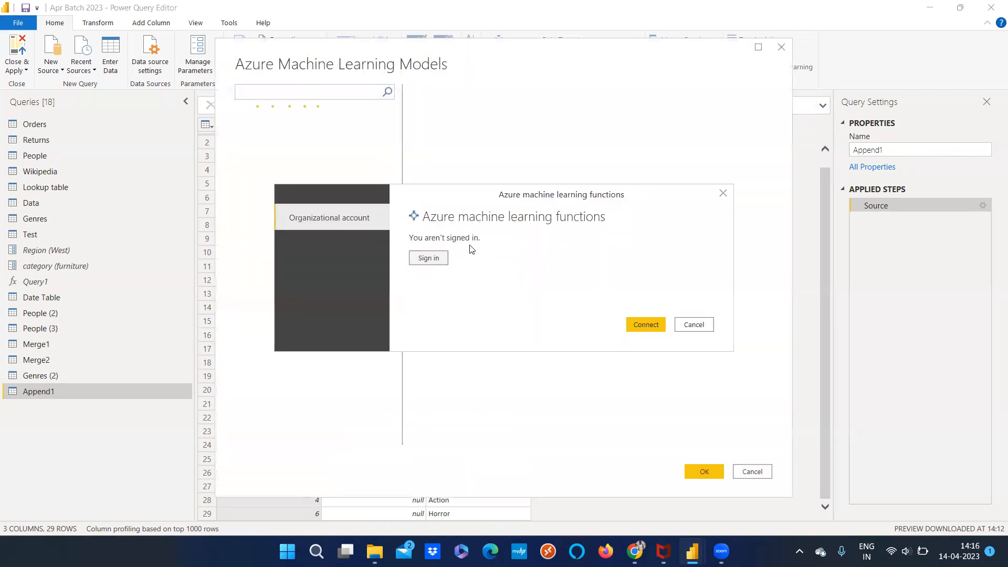
click(693, 325)
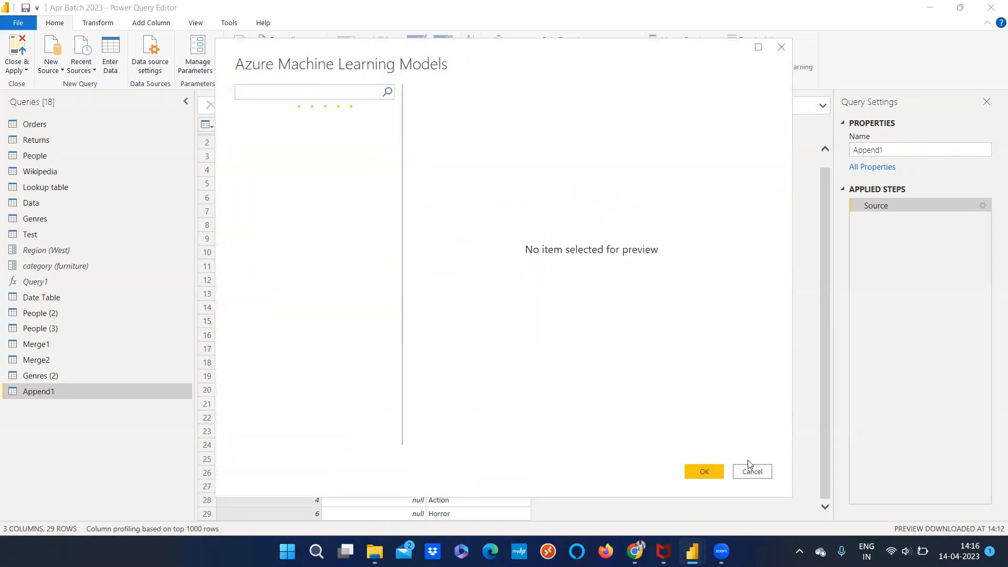
click(752, 471)
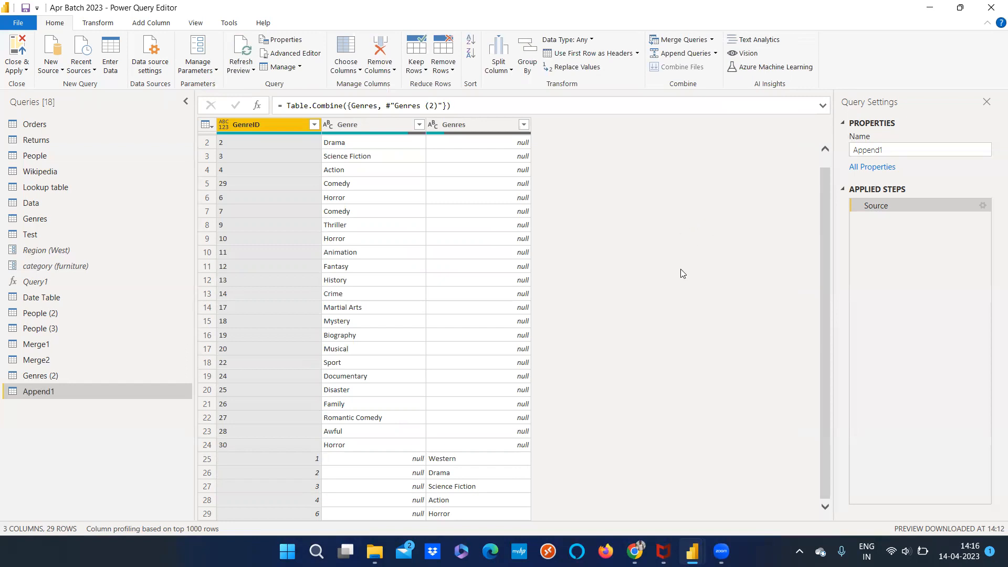
Switch to the Power BI Desktop report, look at the R script visual, and return to Power Query Editor
key(alt+Tab)
key(alt+Tab)
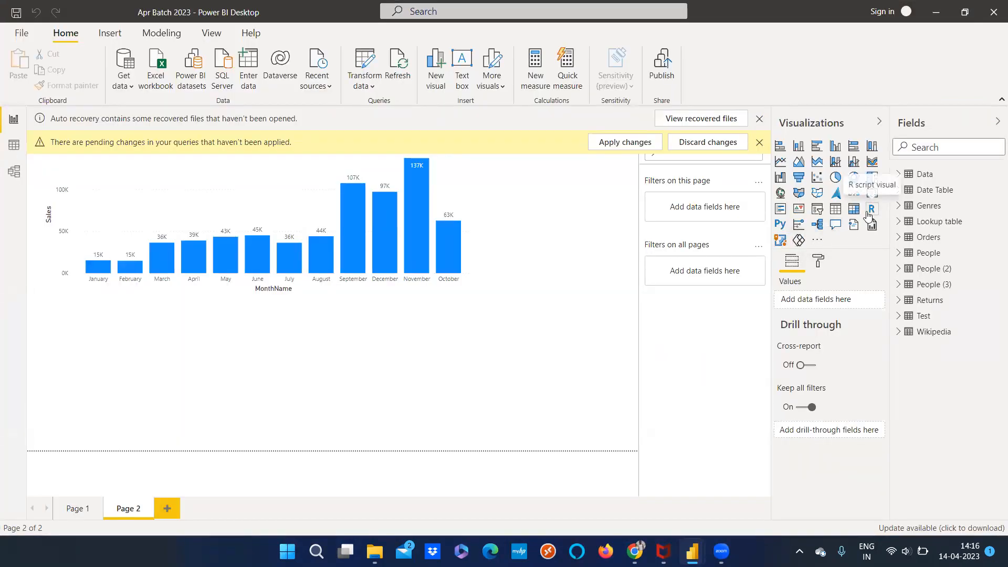
key(alt+Tab)
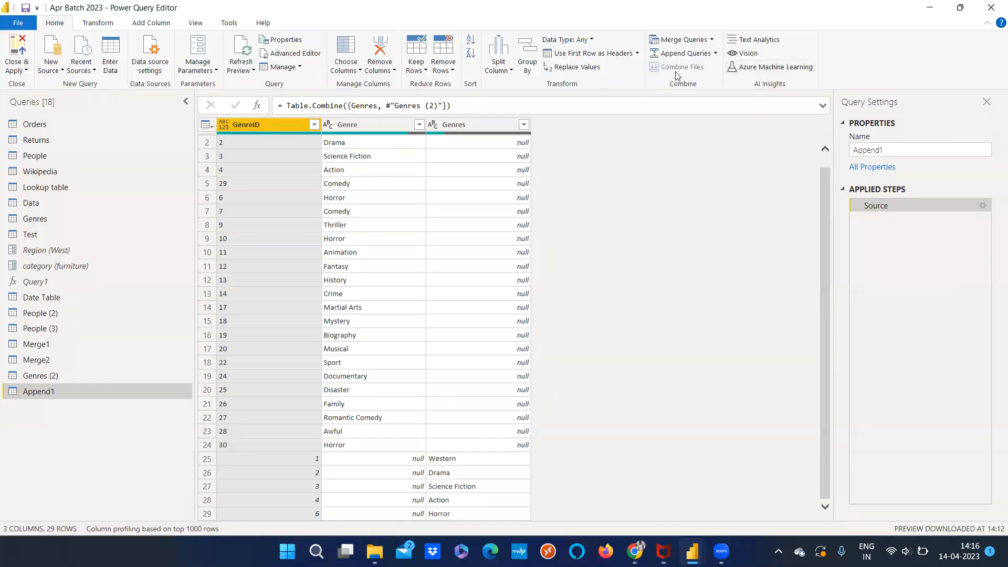
Look through the People (2), People (3), Genres and Genres (2) queries
click(69, 315)
click(69, 322)
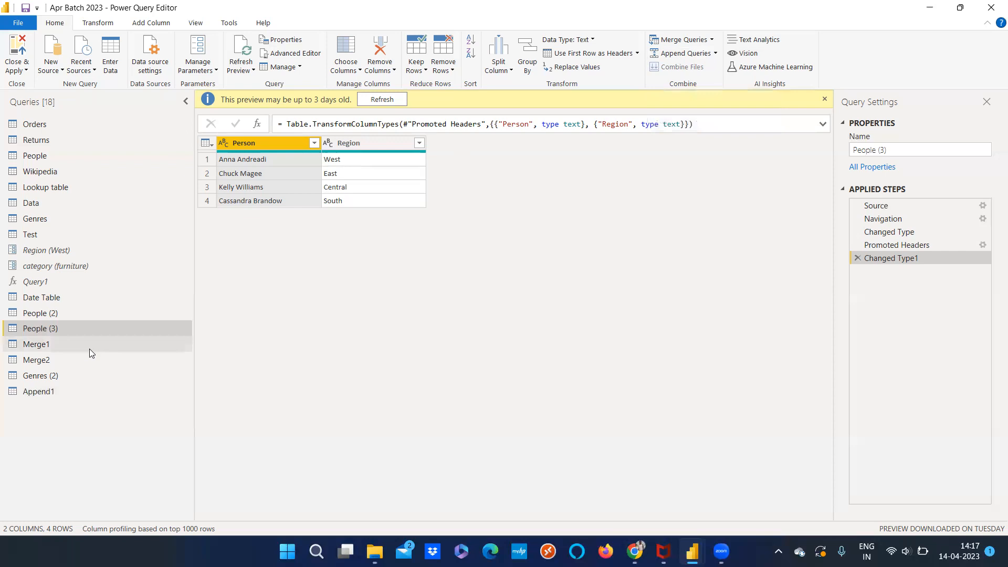
click(55, 219)
click(76, 376)
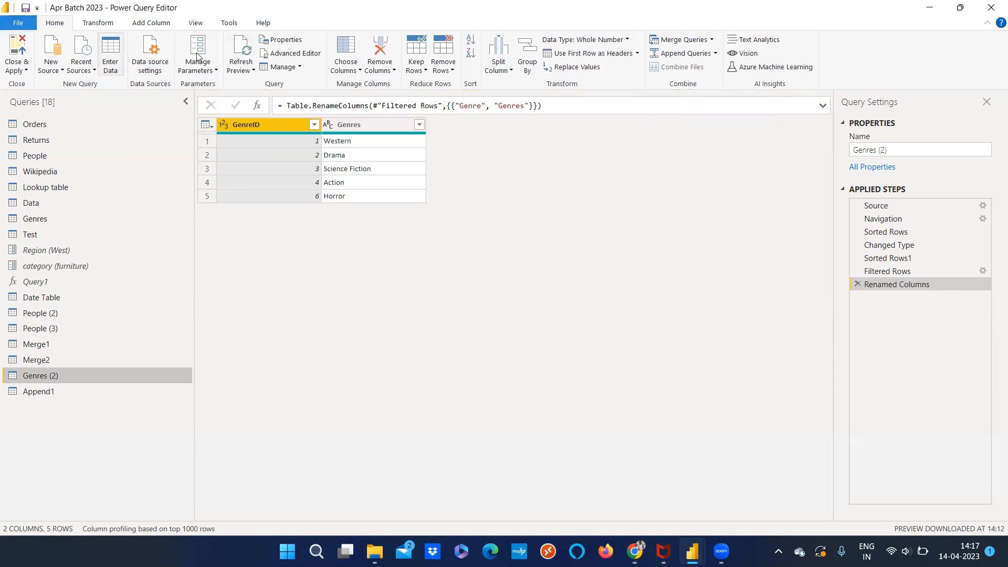
Compare the general query commands with the transform commands for Genres (2), looking for those offered in both, such as Group By
click(94, 24)
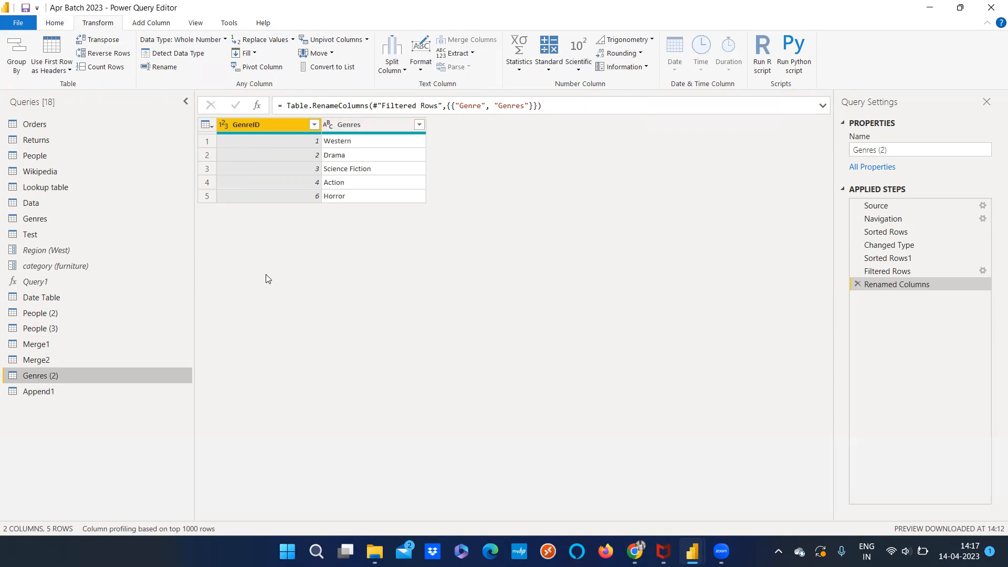
click(55, 23)
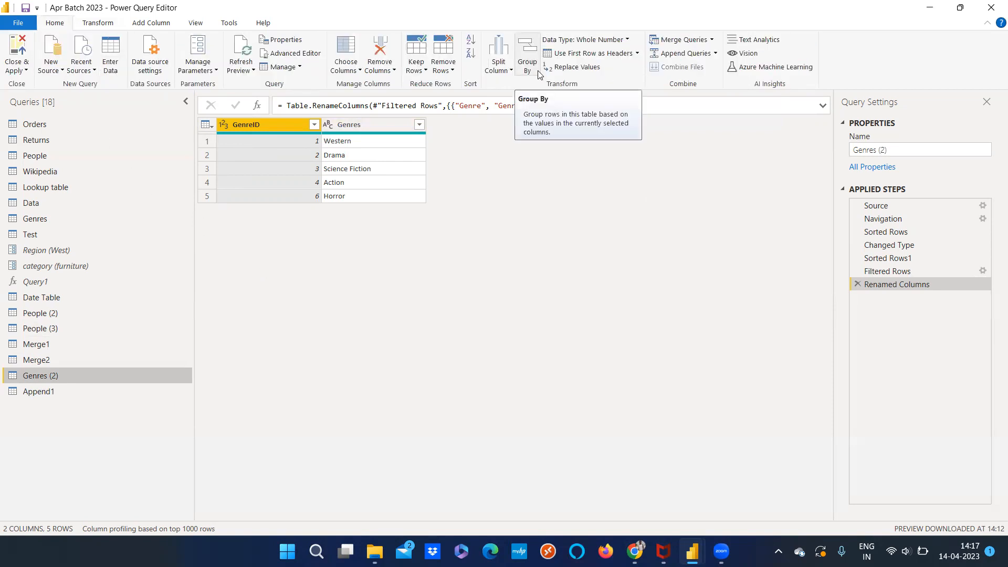
click(126, 23)
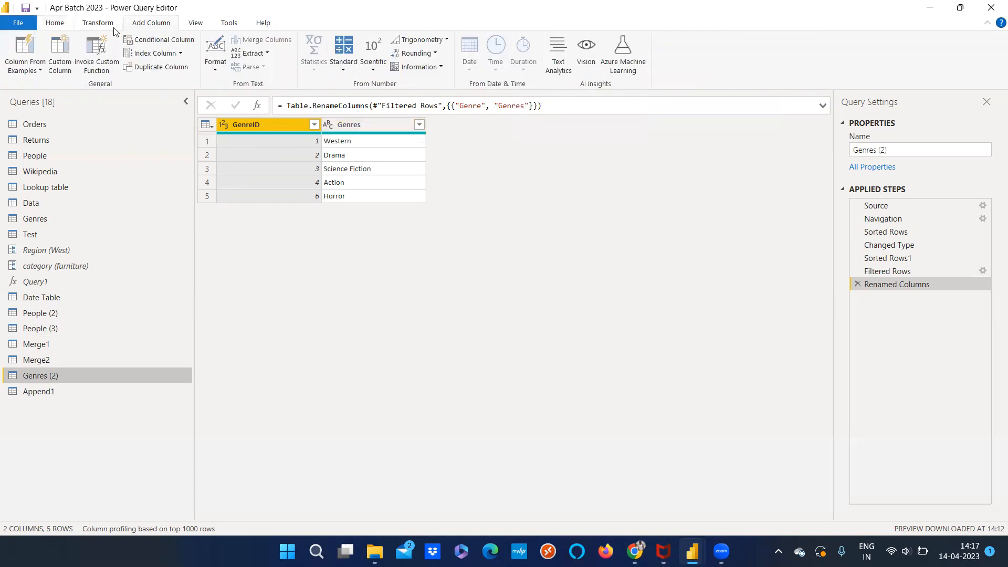
click(108, 24)
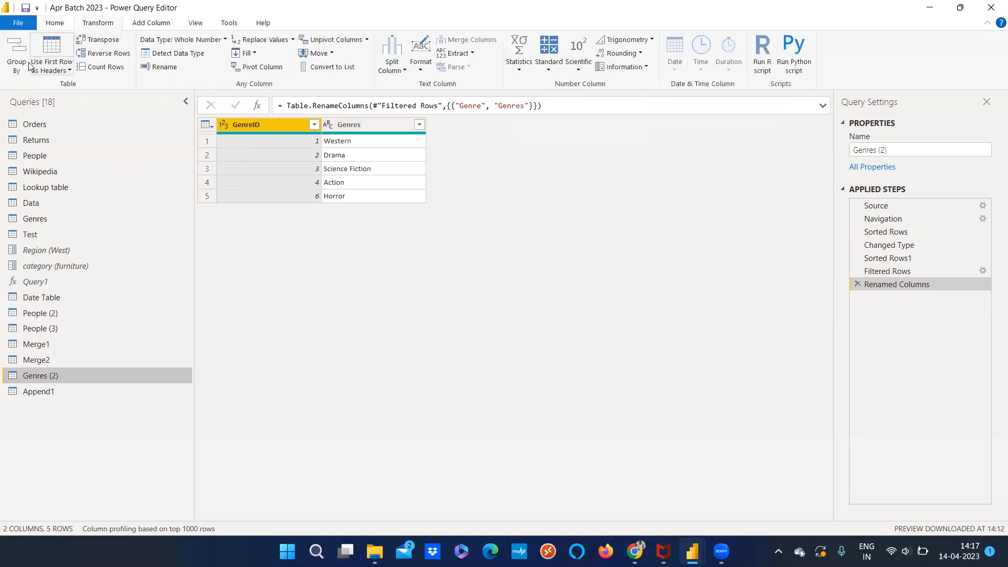
click(56, 24)
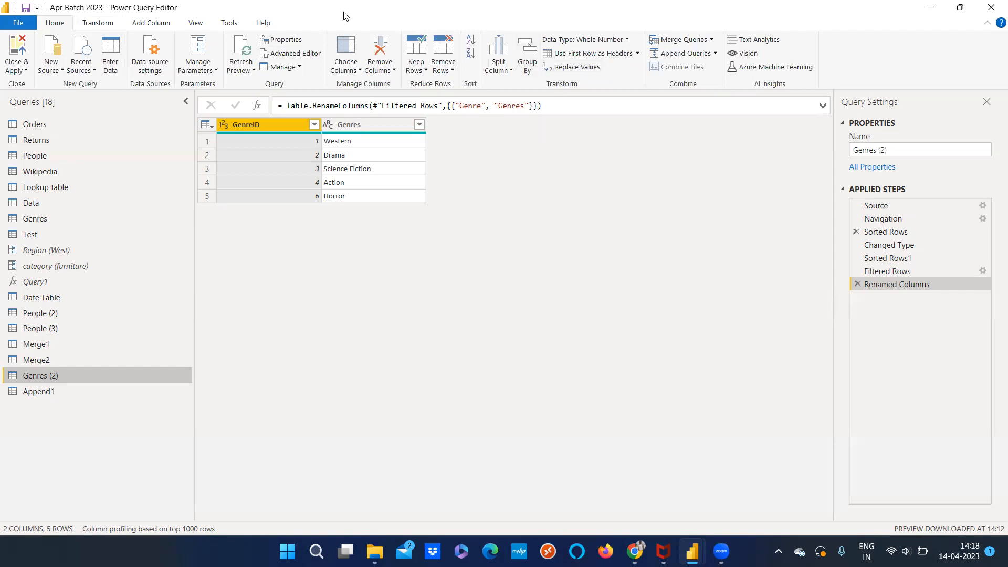
click(97, 23)
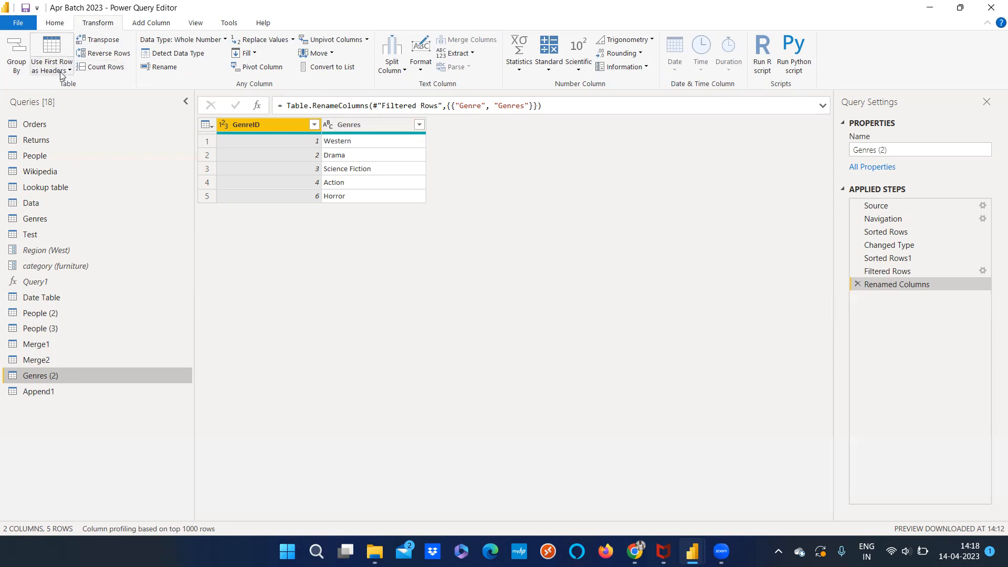
click(56, 24)
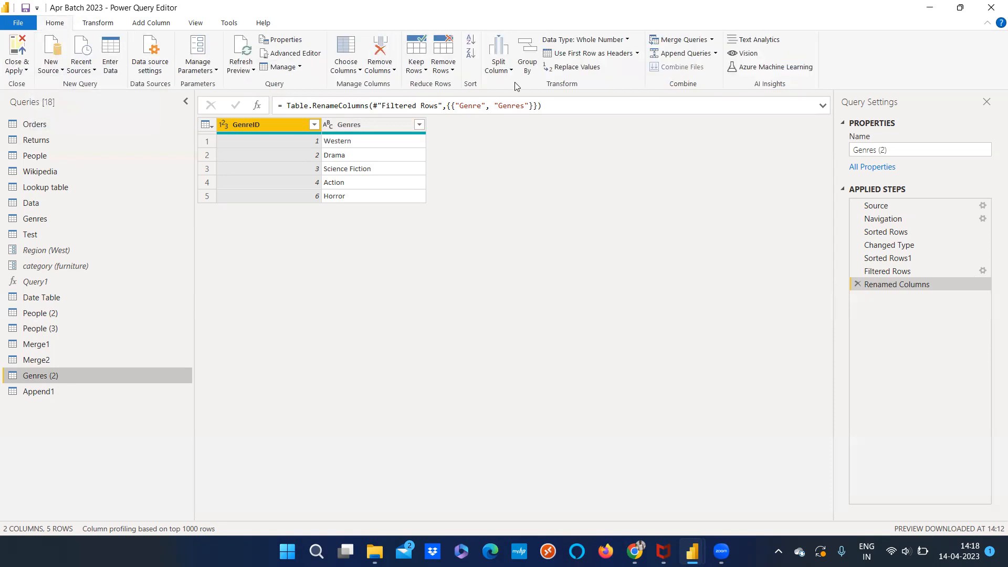
click(90, 24)
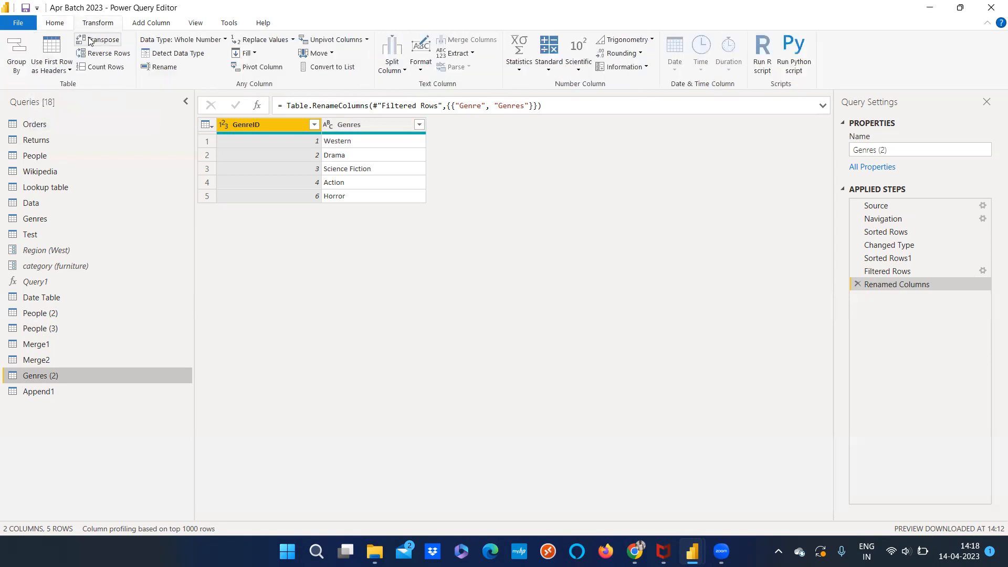
click(57, 26)
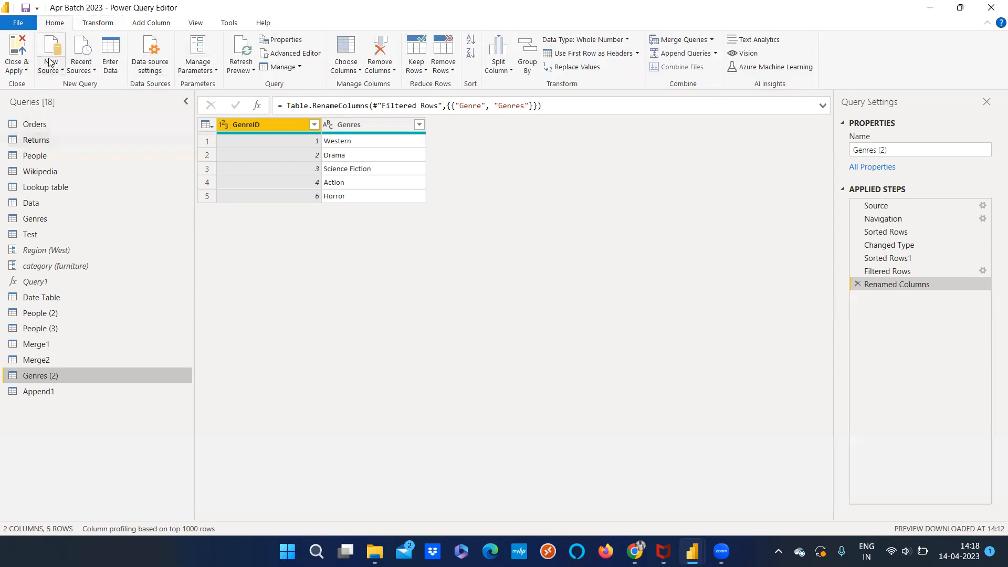
click(101, 24)
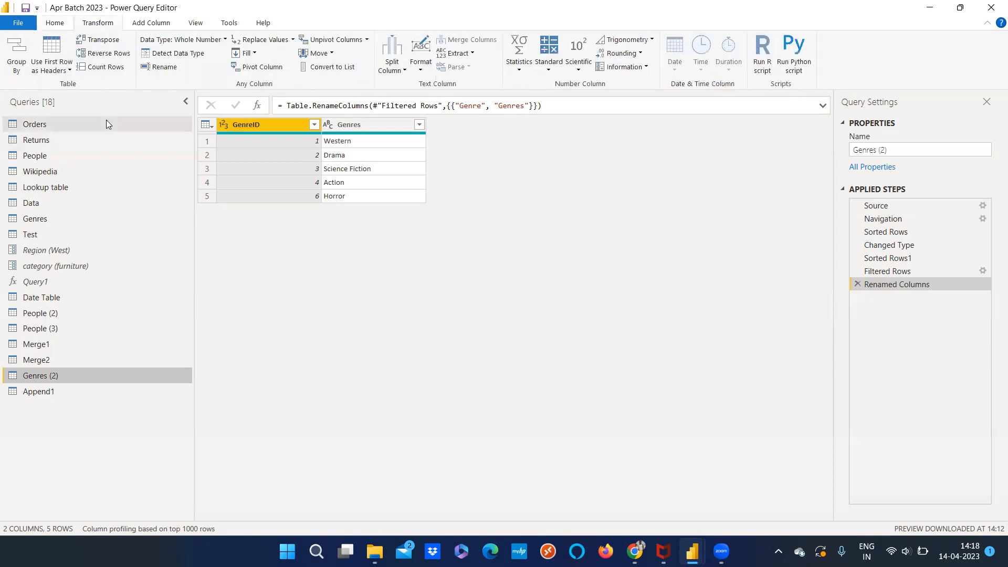
Open the Orders query and compare its general and transform commands, including the Use First Row as Headers options
click(65, 126)
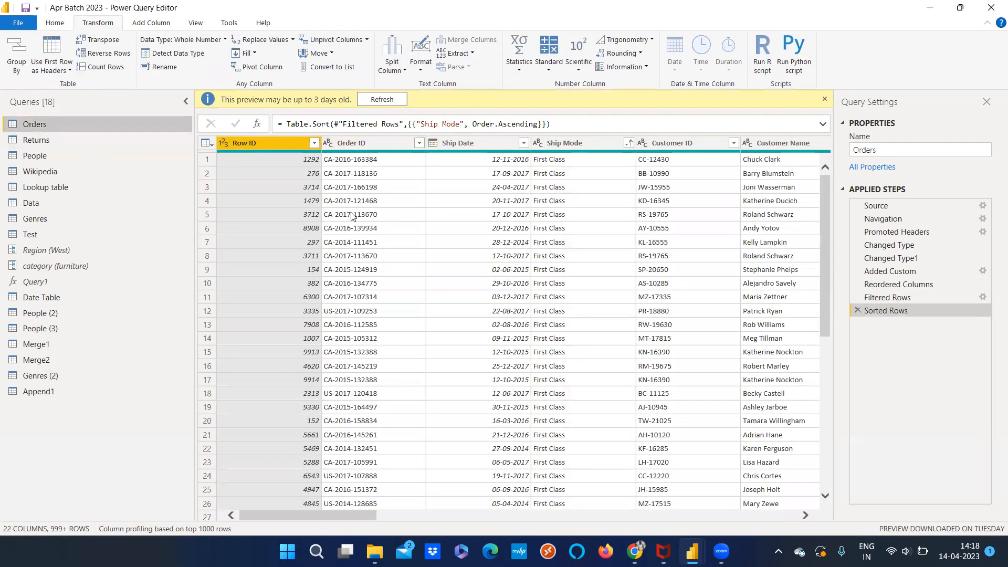
click(67, 24)
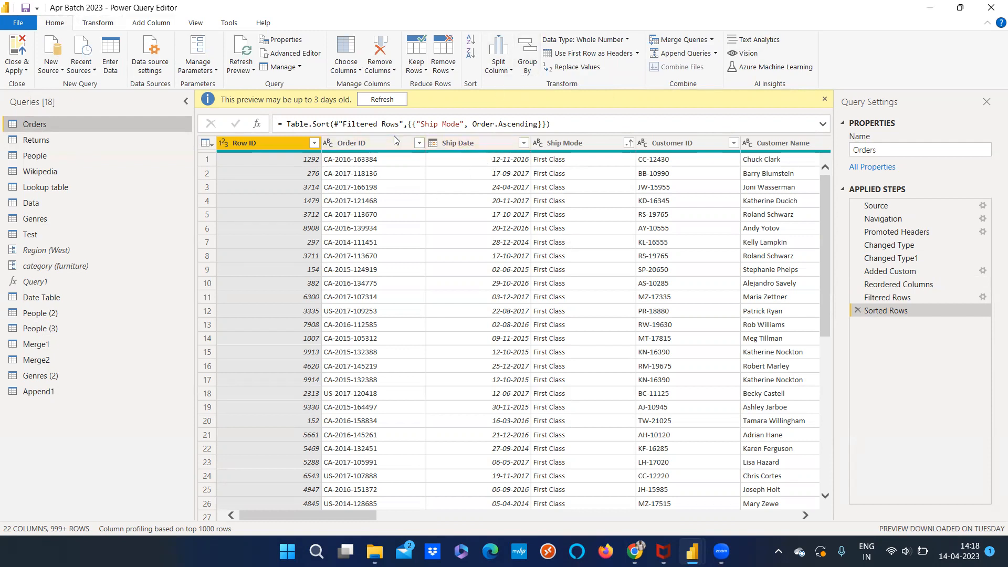
click(98, 23)
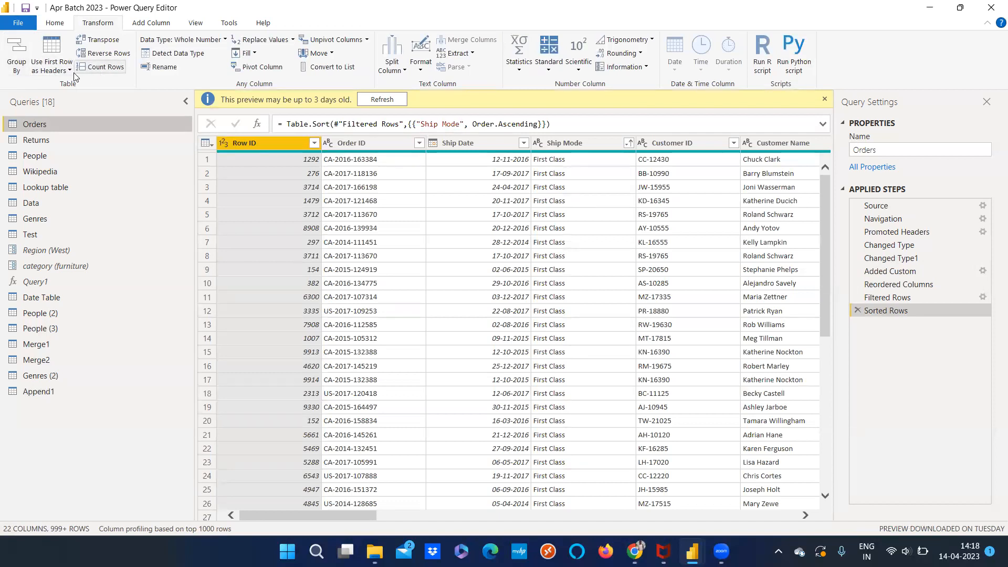
click(55, 22)
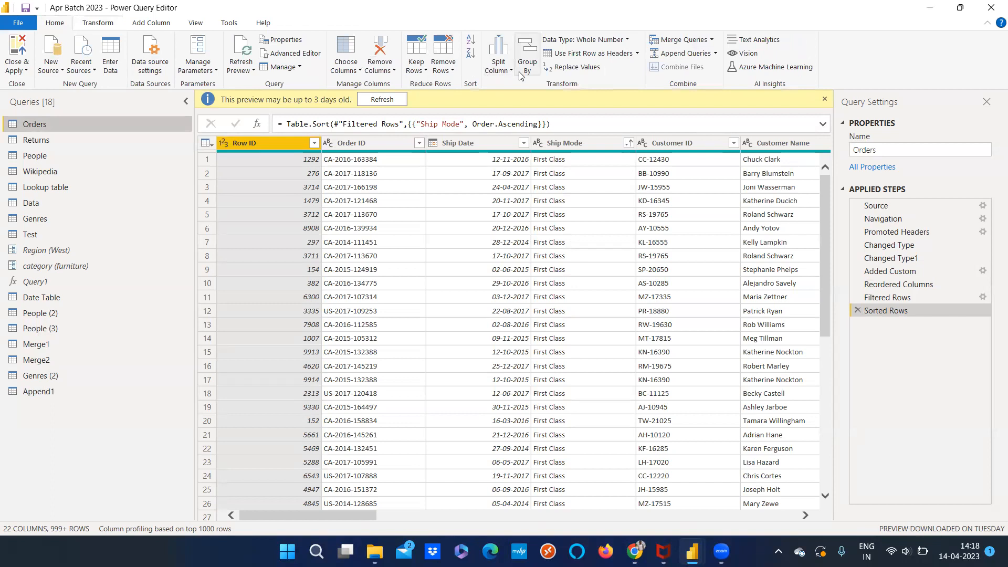
click(98, 24)
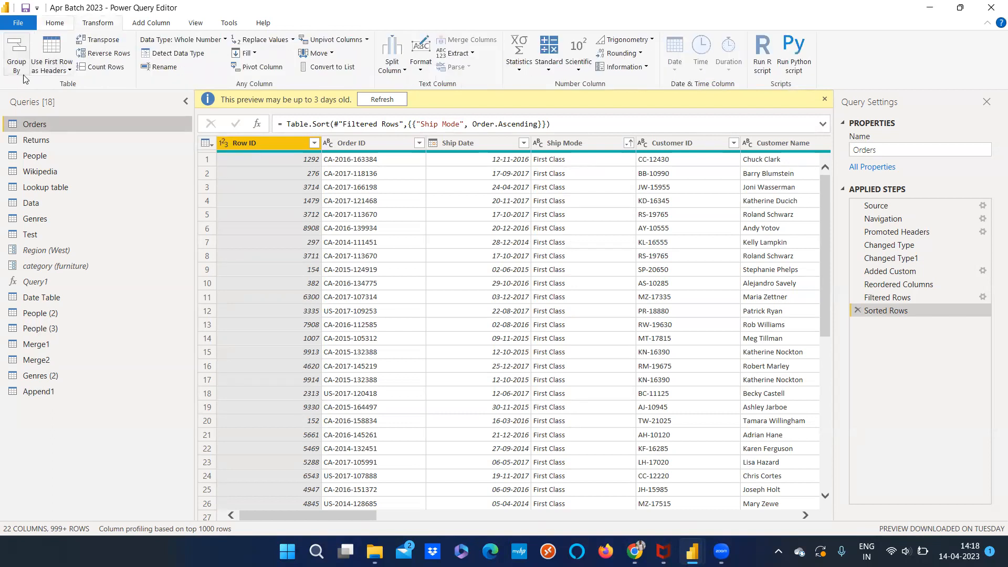
click(55, 23)
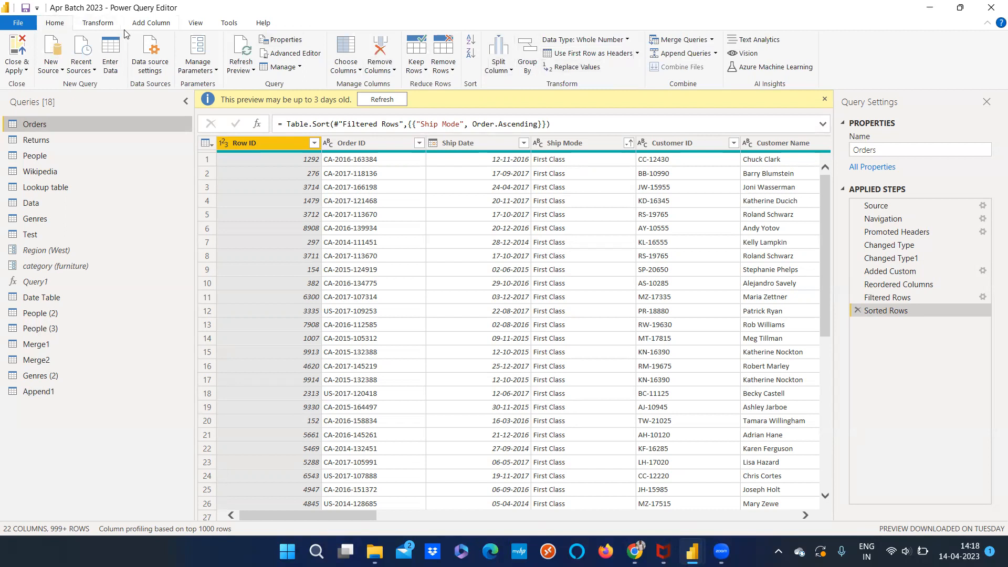
click(99, 27)
click(62, 76)
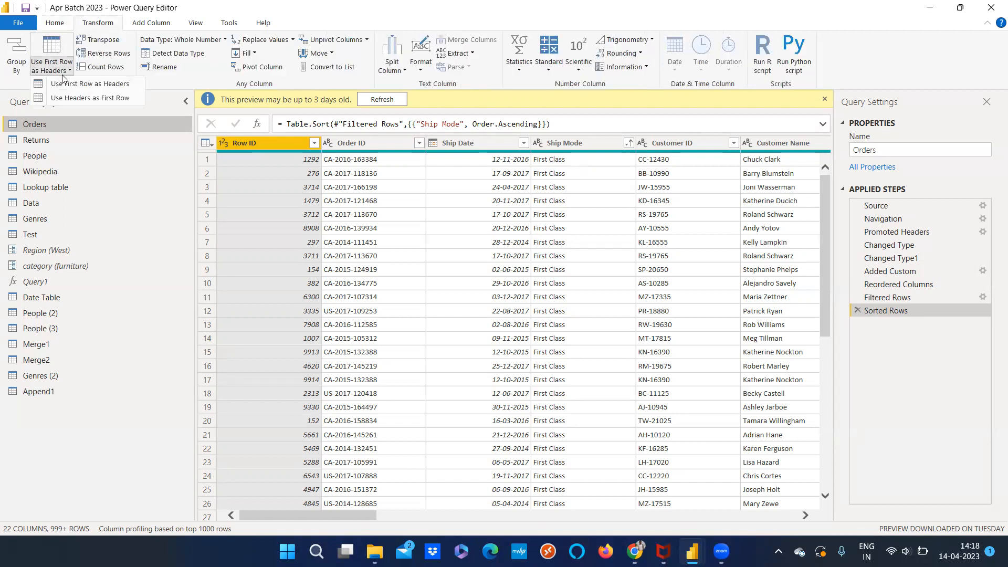
click(350, 147)
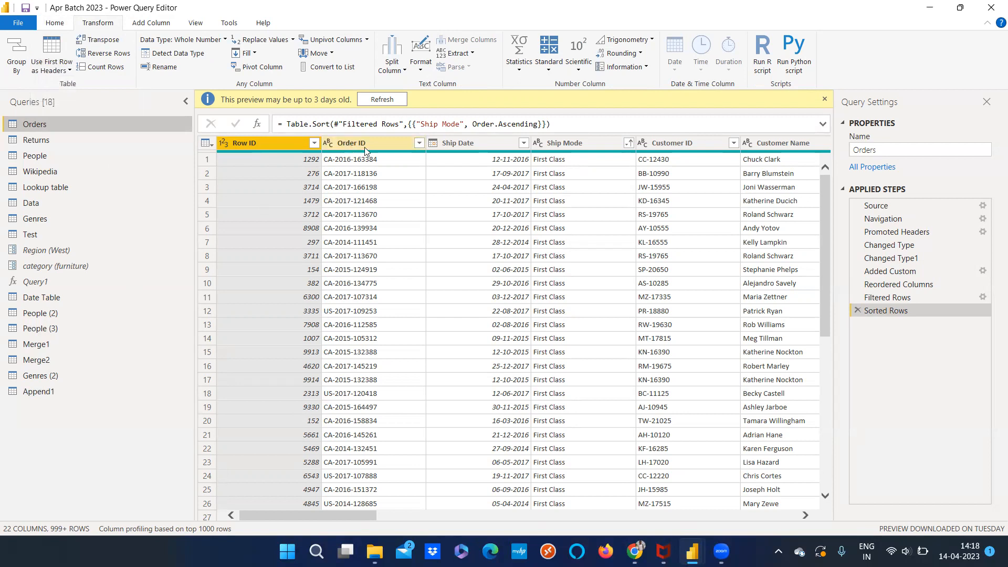
Demote the Orders column headers to the first row with Use Headers as First Row, and delete that applied step
click(456, 142)
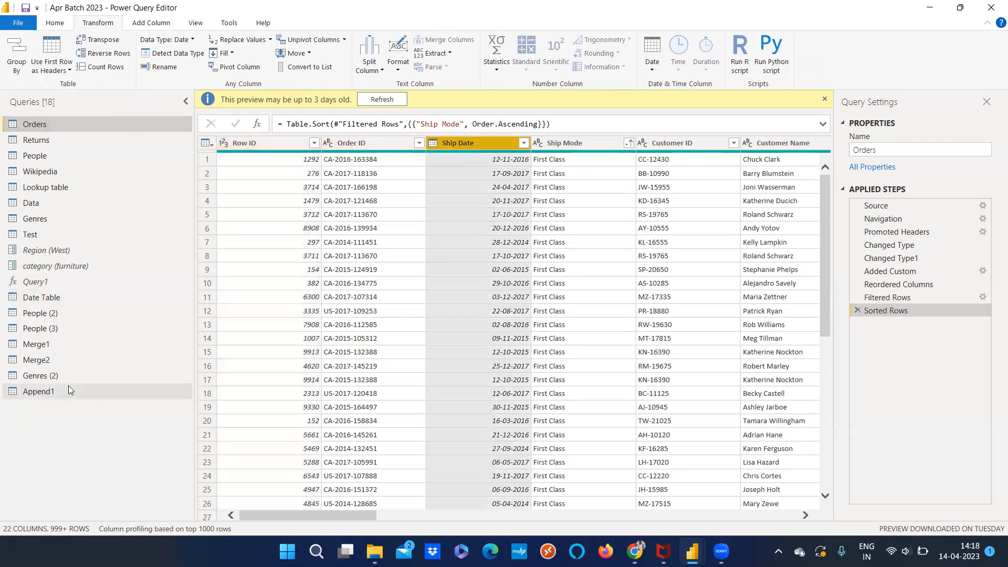
click(59, 73)
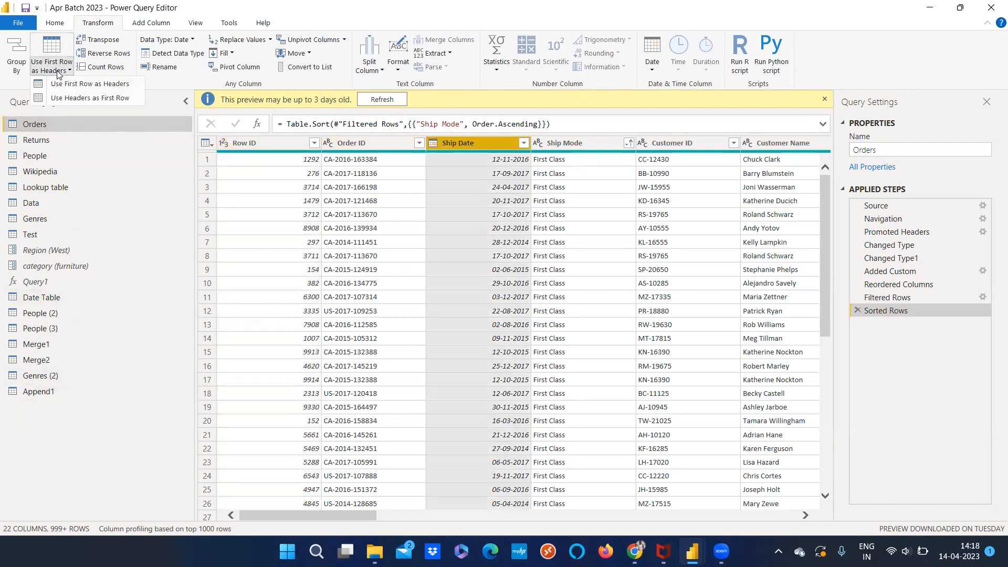
click(72, 99)
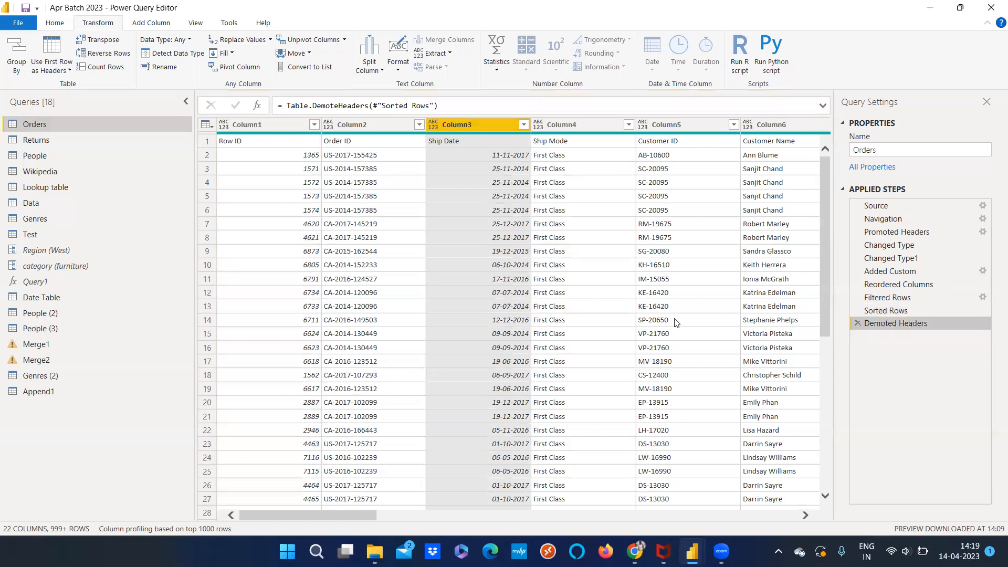
click(857, 324)
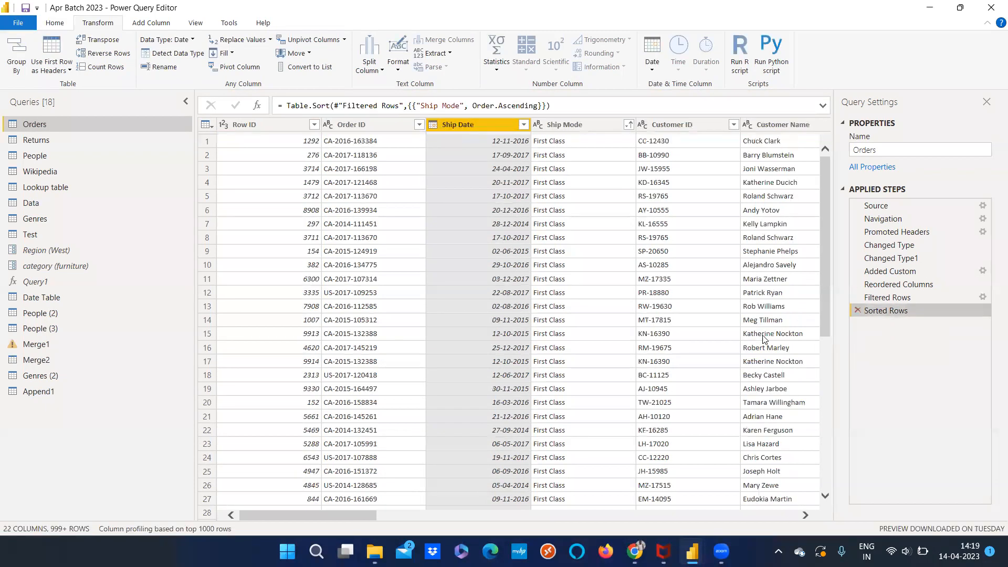
mouse_move(352, 135)
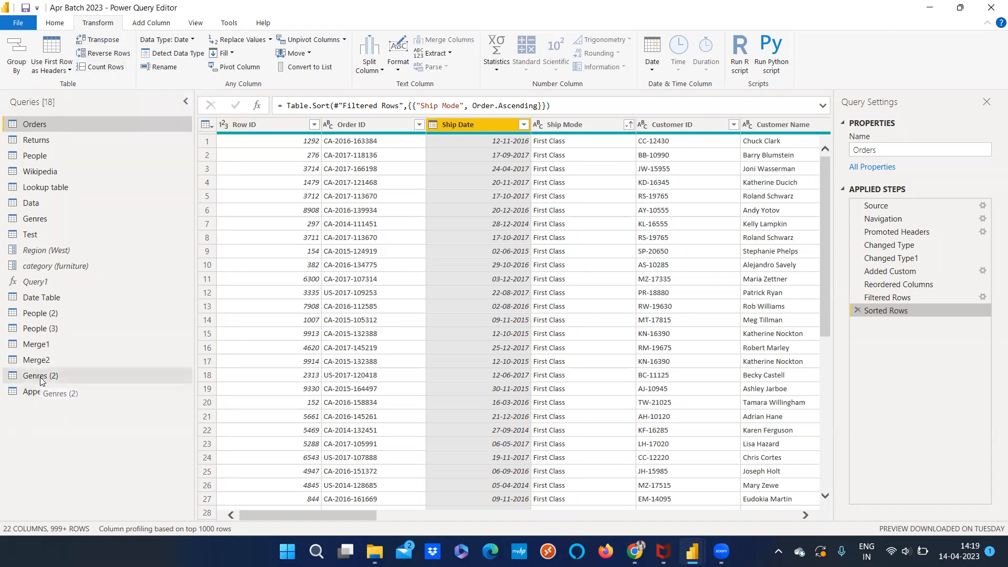
Transpose the People query and promote its first row to column headers
click(32, 156)
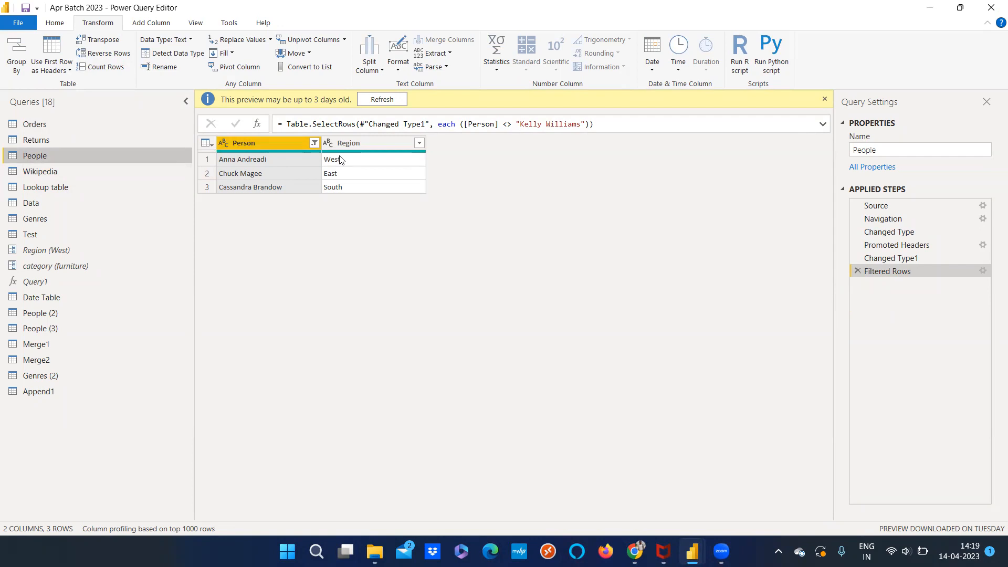
click(100, 40)
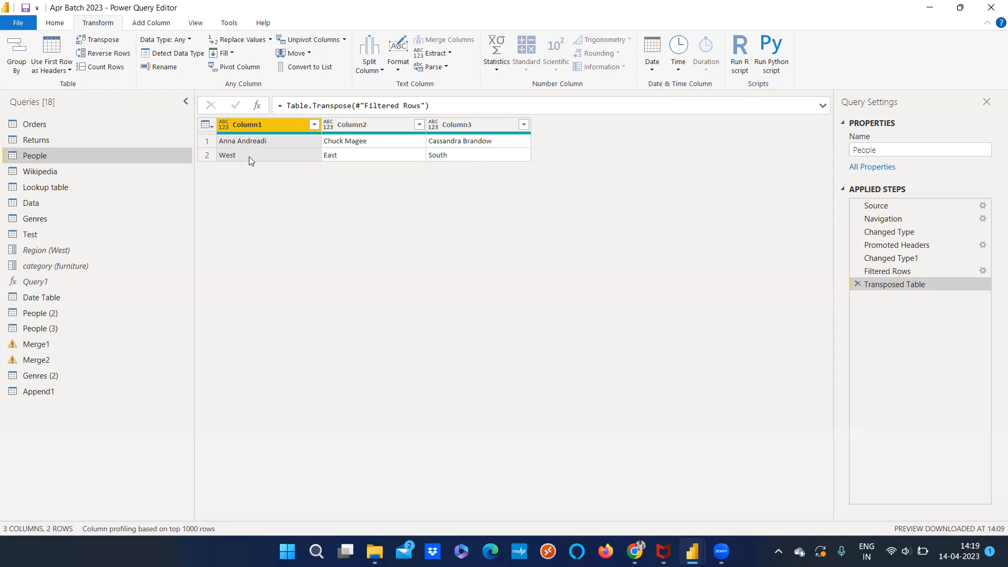
click(66, 72)
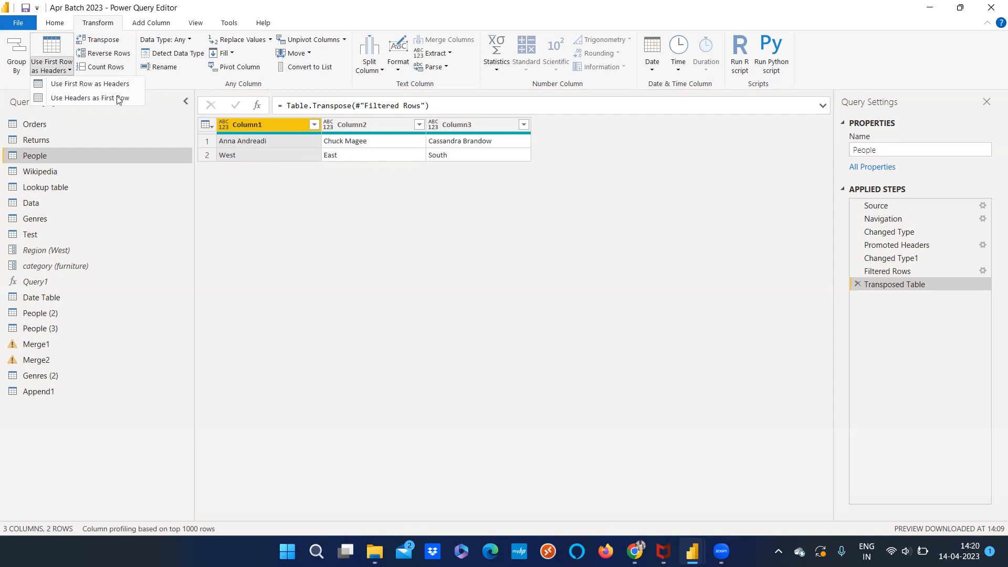
click(131, 88)
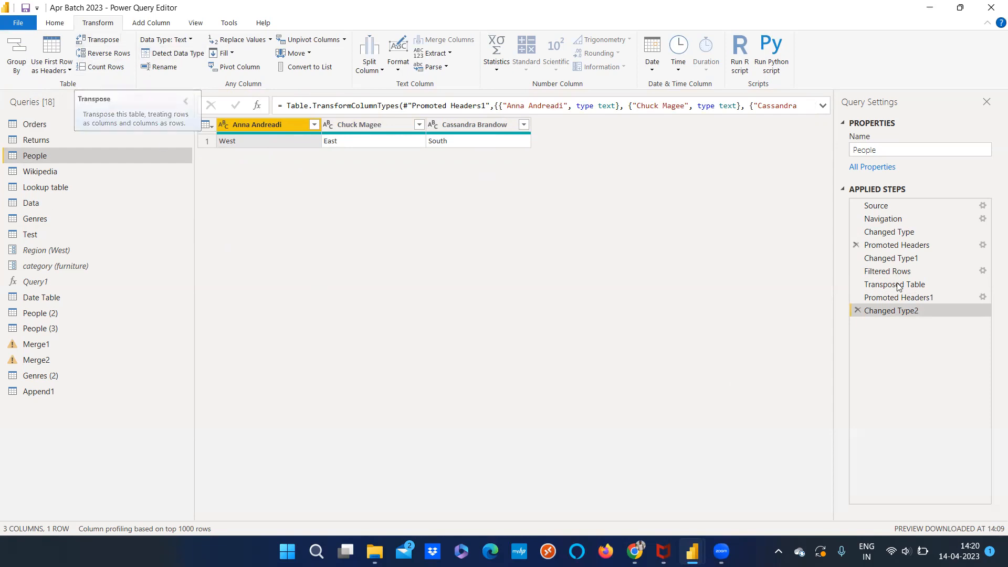
Delete the type change, header promotion and transposition from the People query's applied steps
click(57, 71)
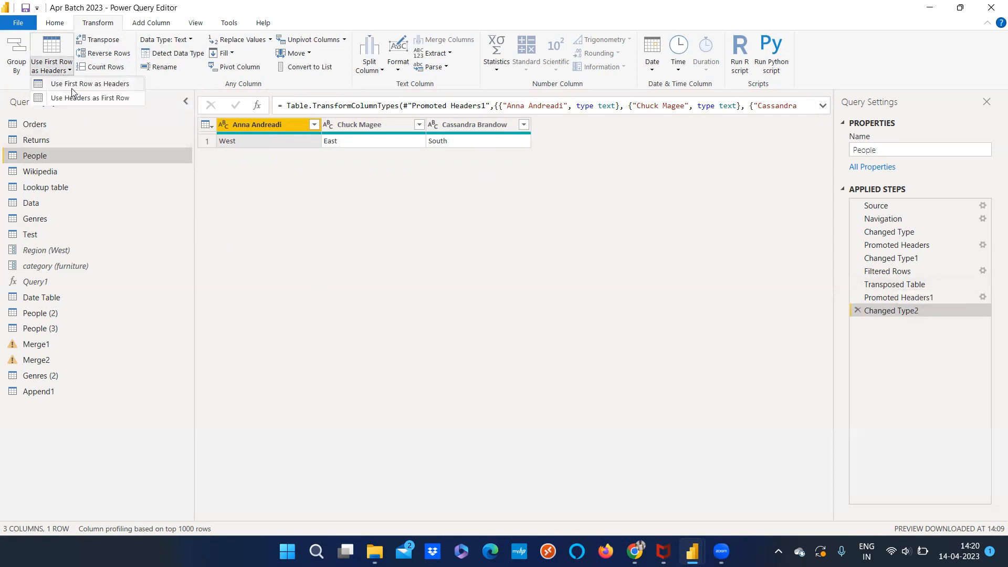
click(284, 203)
click(858, 311)
click(858, 297)
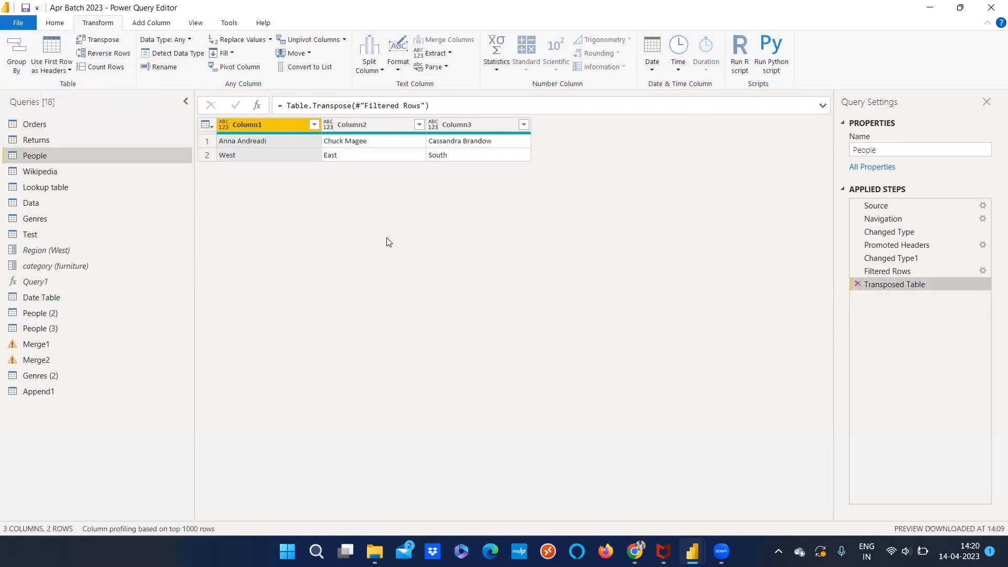
click(858, 284)
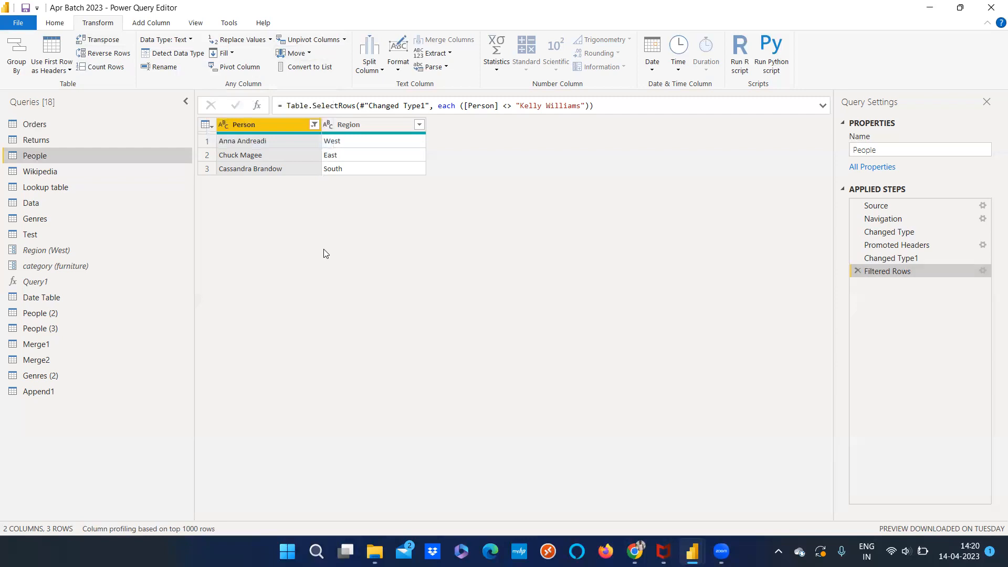
Reverse the row order of the People query twice, deleting the Reversed Rows step each time
click(94, 56)
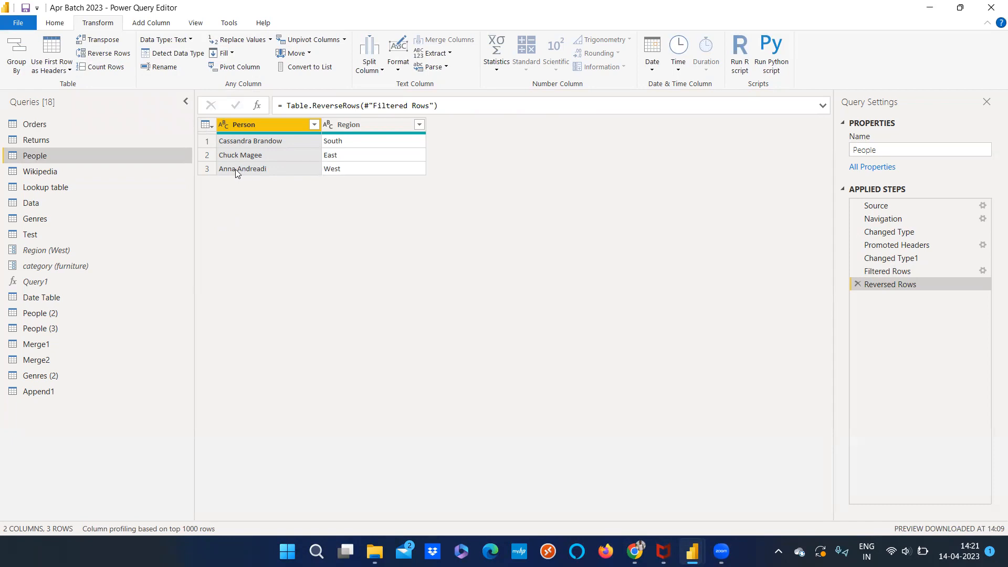
click(857, 284)
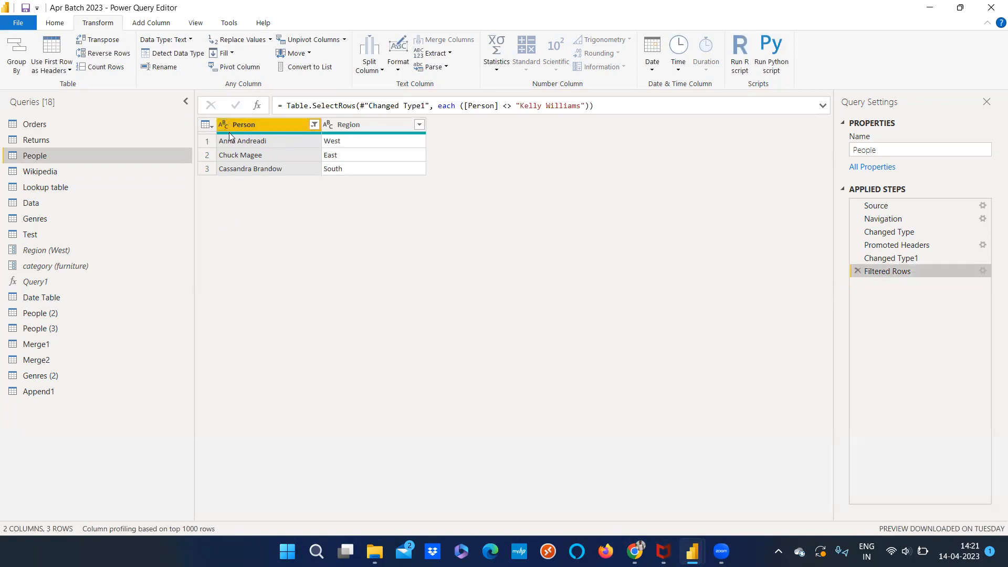
click(98, 54)
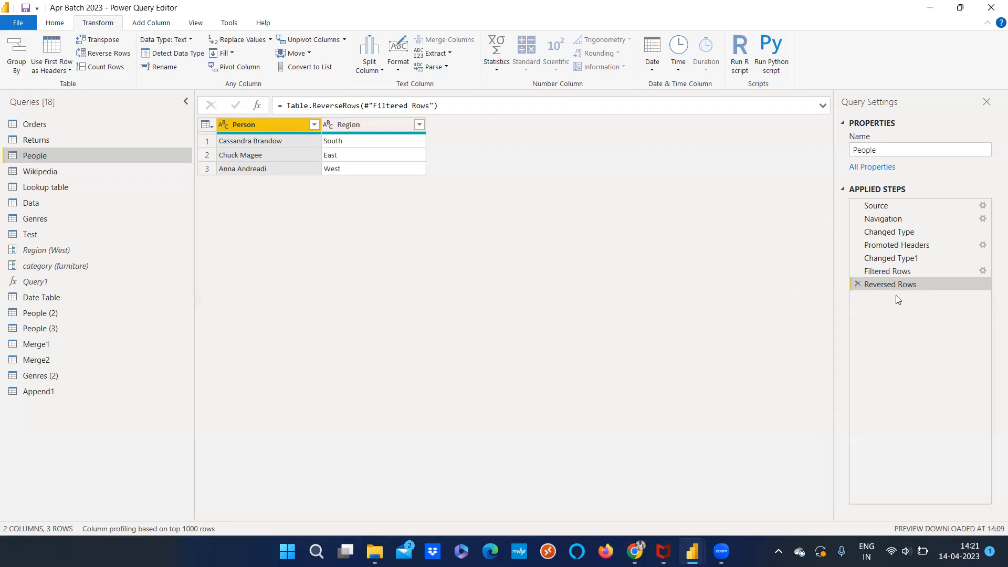
click(857, 284)
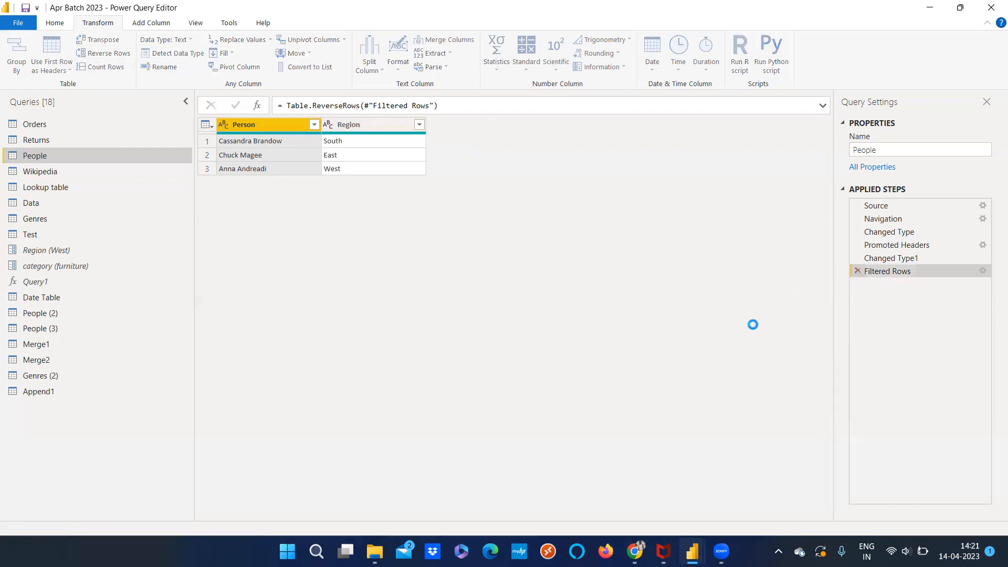
Count the rows of the People query and of the Orders query, deleting the Counted Rows step from each
click(112, 69)
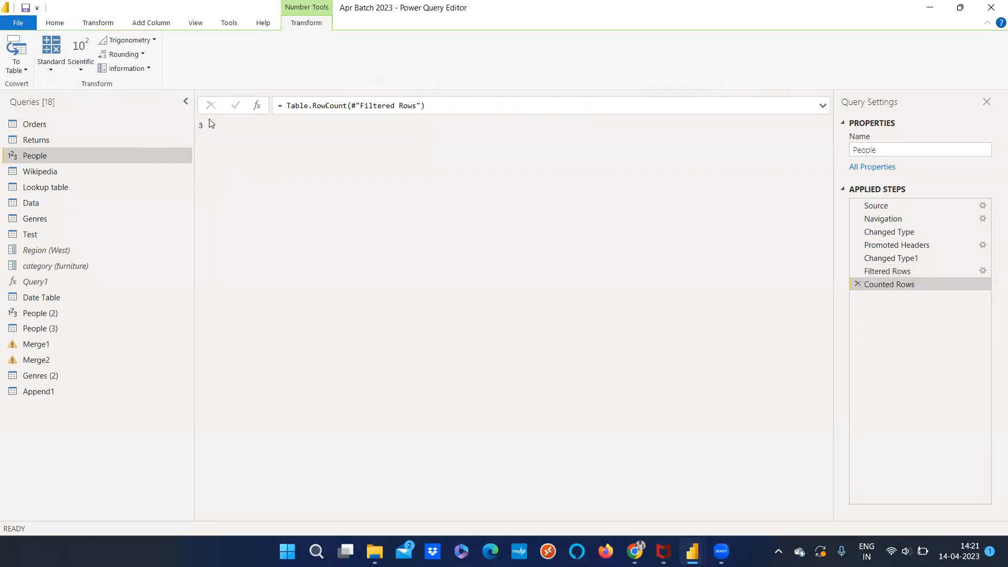
click(858, 285)
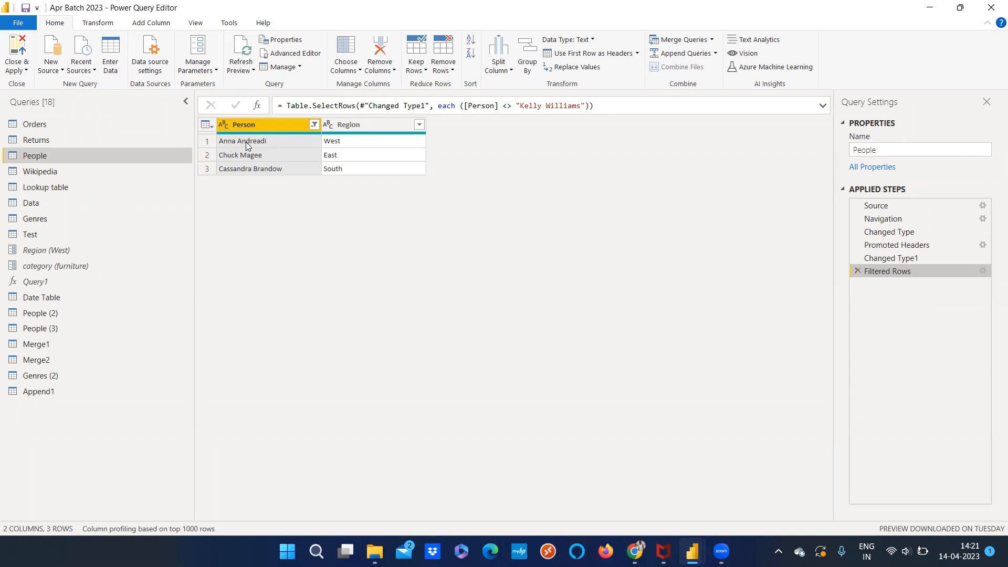
click(65, 126)
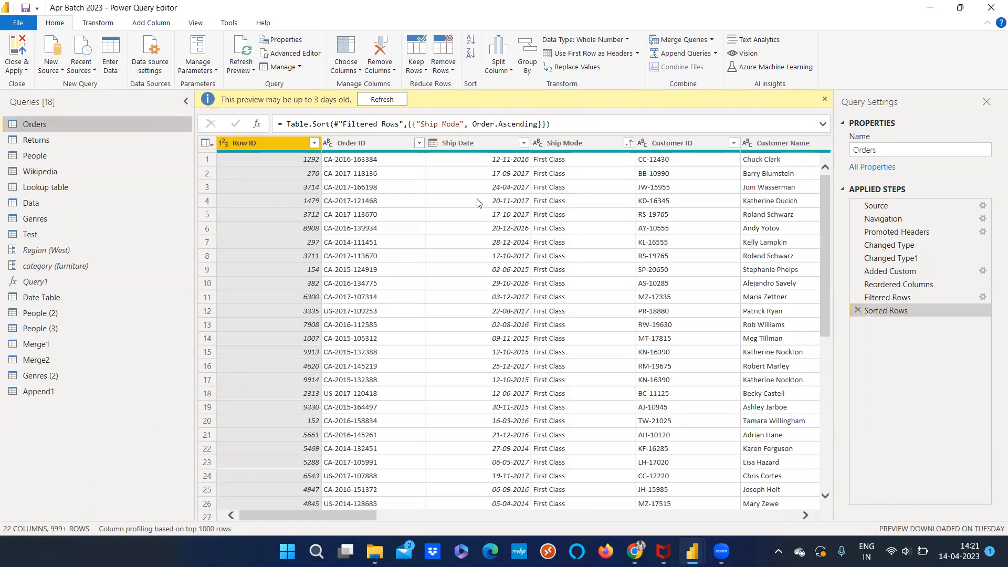
click(100, 23)
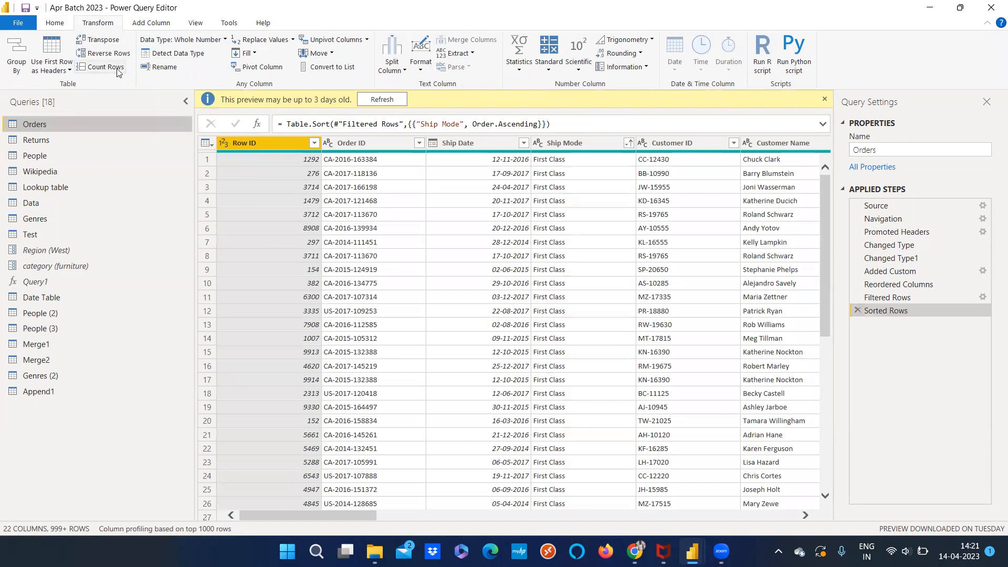
click(100, 66)
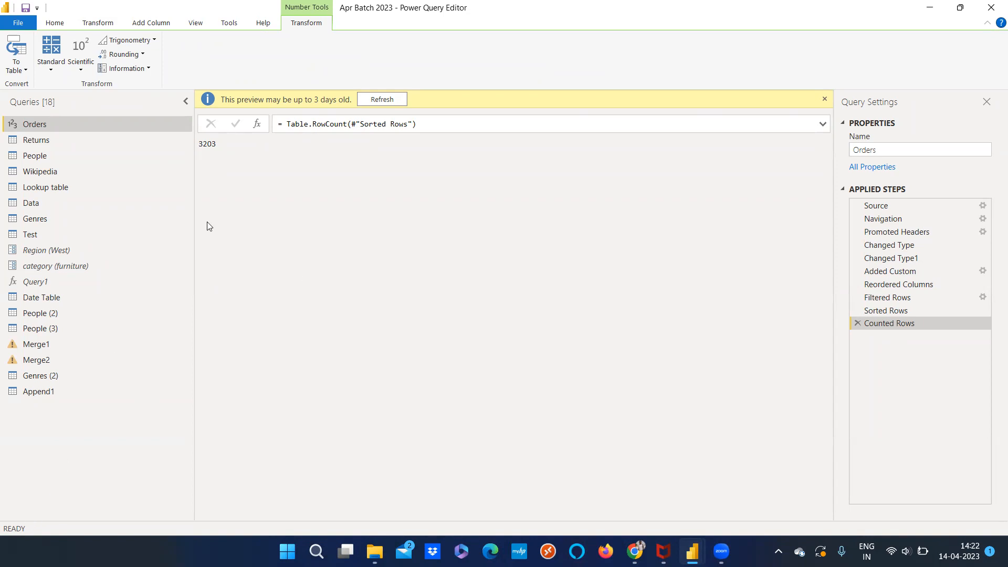
click(857, 323)
click(97, 22)
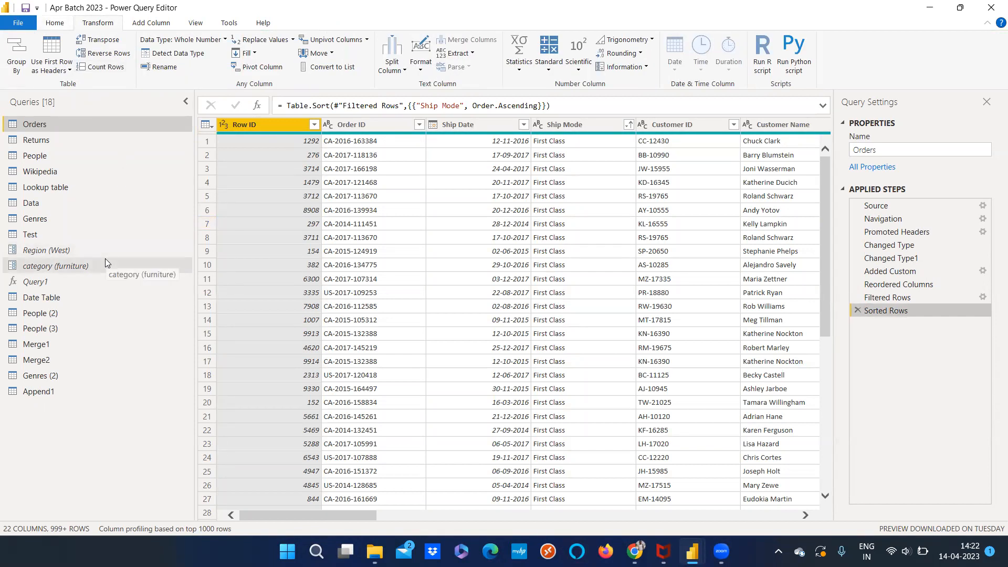
Review the data type options for Row ID, and automatically detect the data types of the Row ID and Order ID columns
click(205, 42)
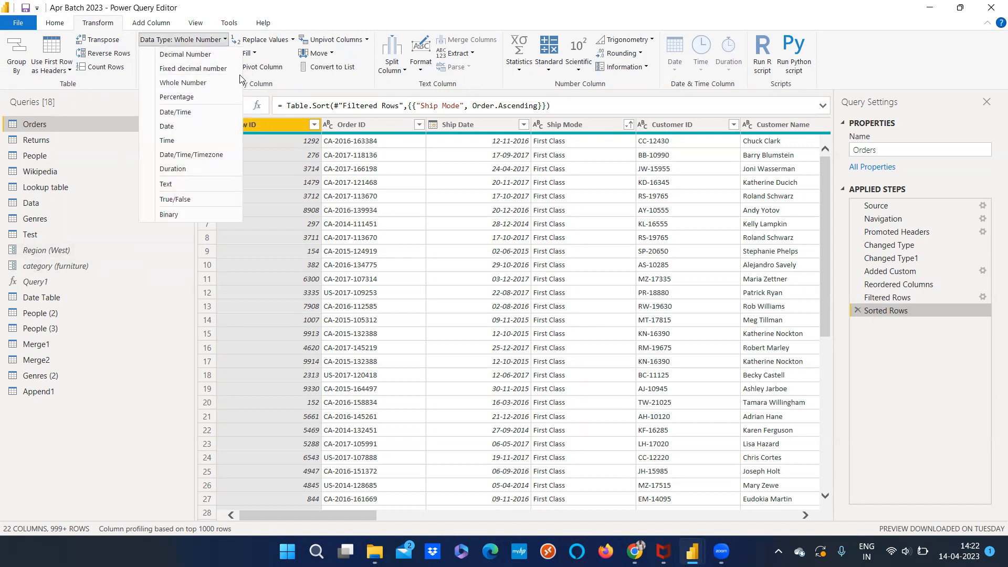
click(95, 436)
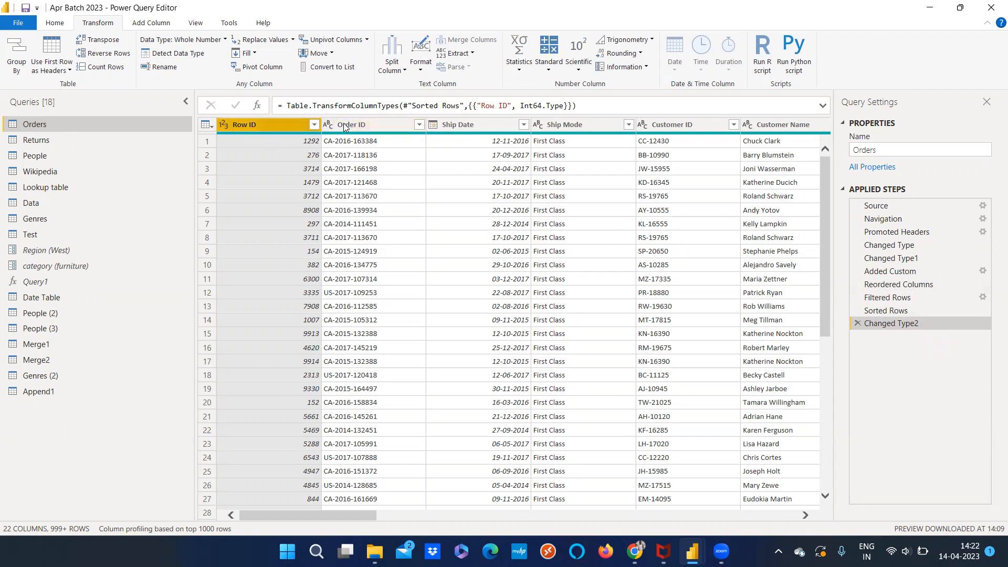
click(368, 126)
click(172, 53)
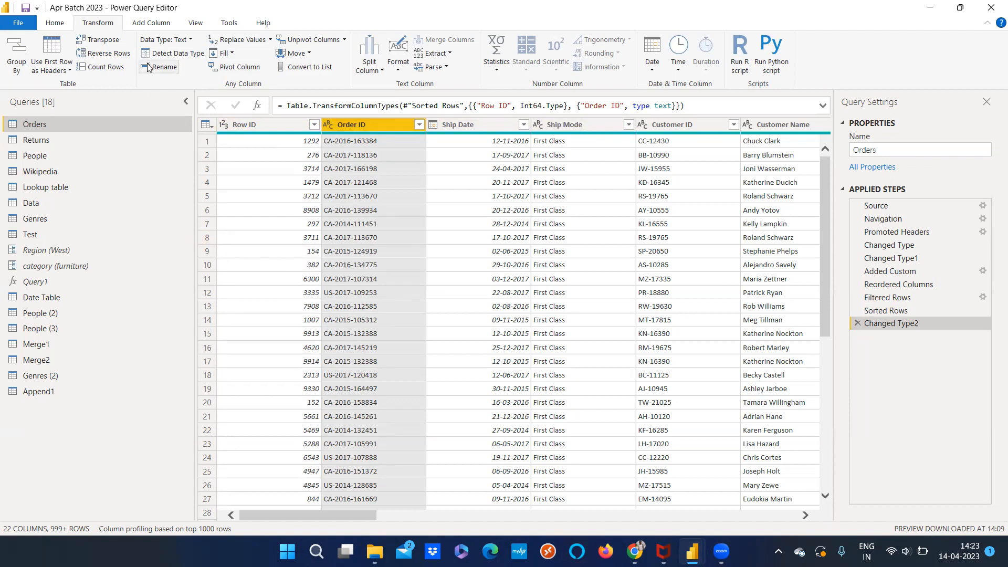
Open the Ship Date column's name for editing with the Rename command, and leave it without entering a new name
click(504, 139)
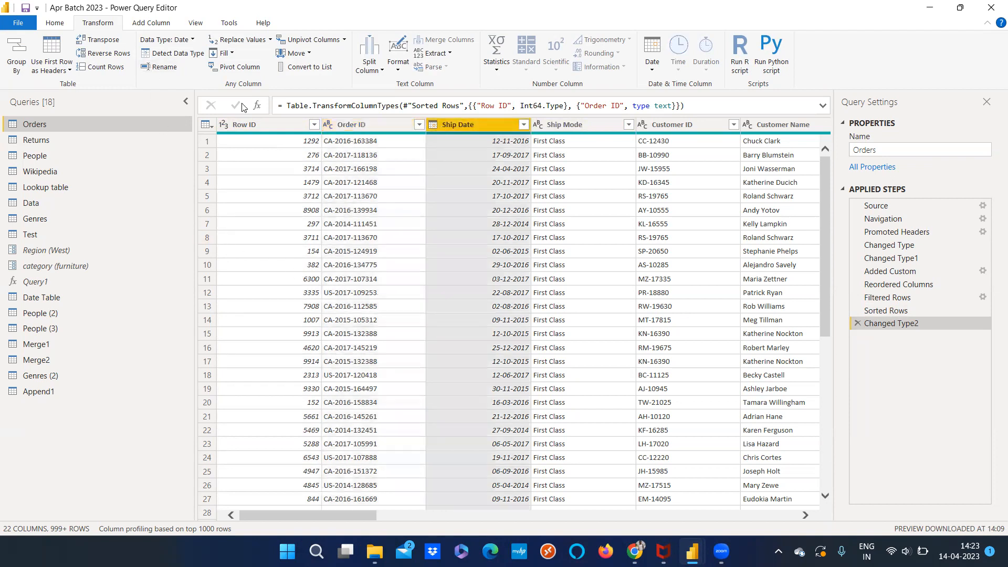
click(173, 71)
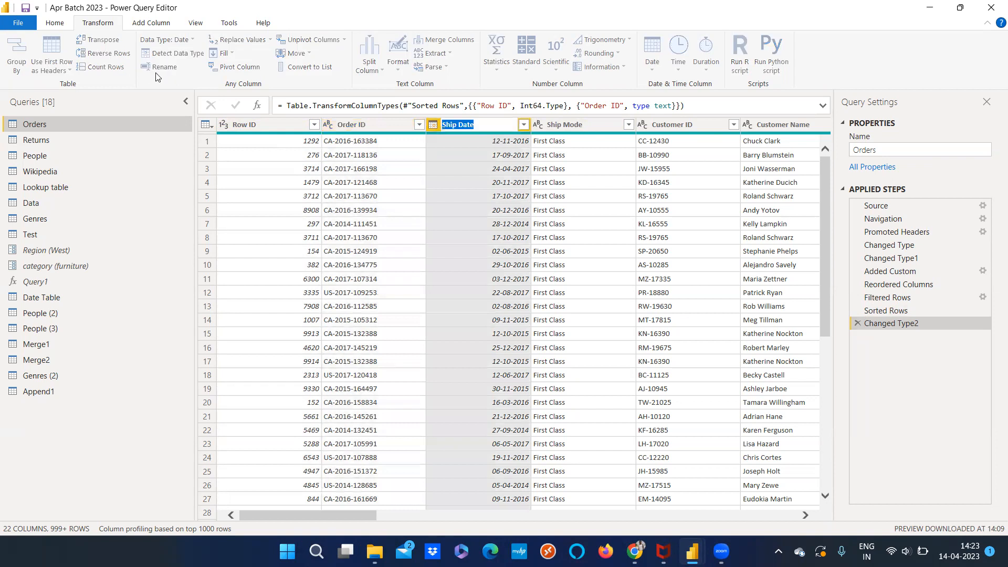
click(105, 440)
double_click(484, 127)
click(493, 135)
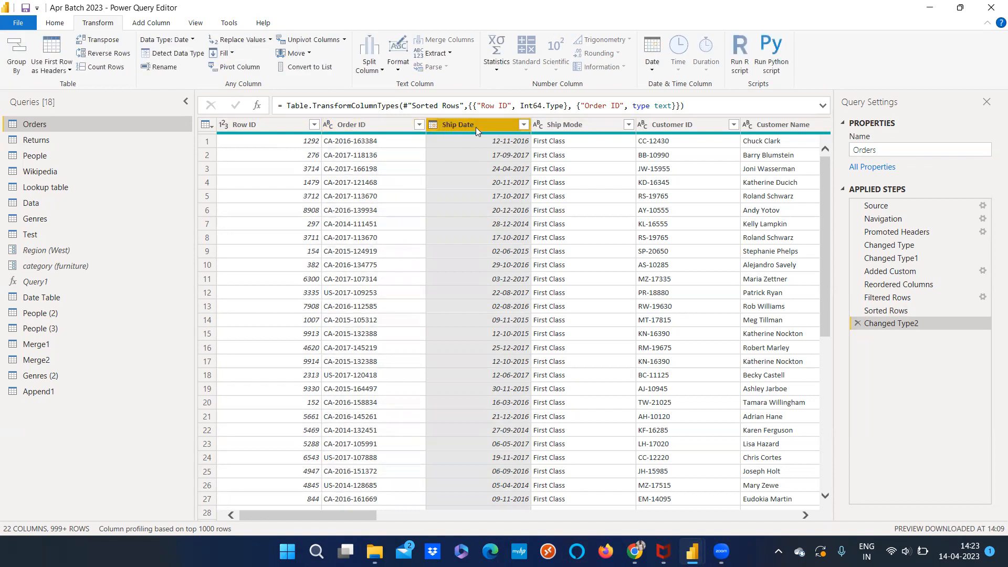
Examine the commands offered for the Ship Date column, and go through the Order ID, Ship Date and Ship Mode columns
right_click(476, 127)
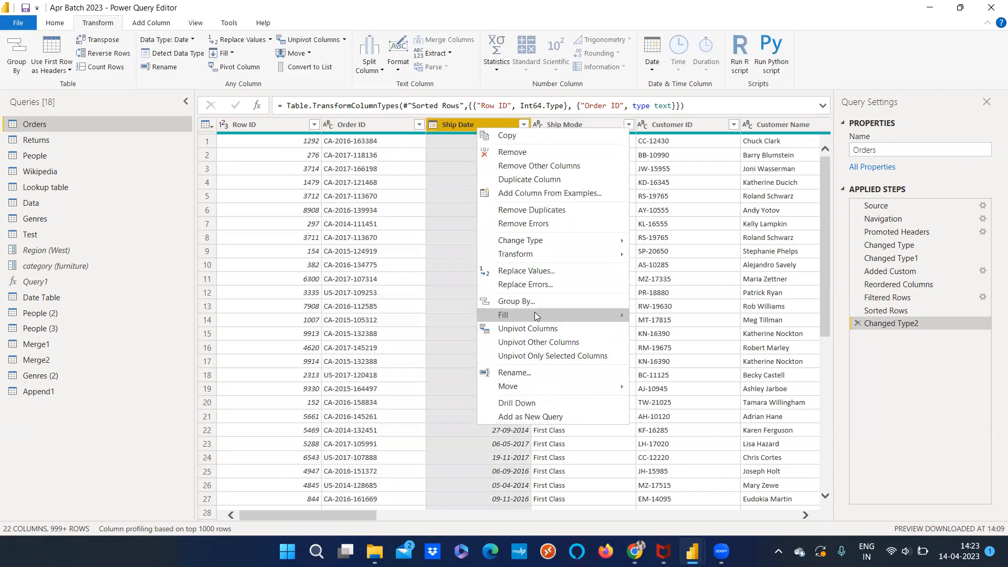
mouse_move(537, 318)
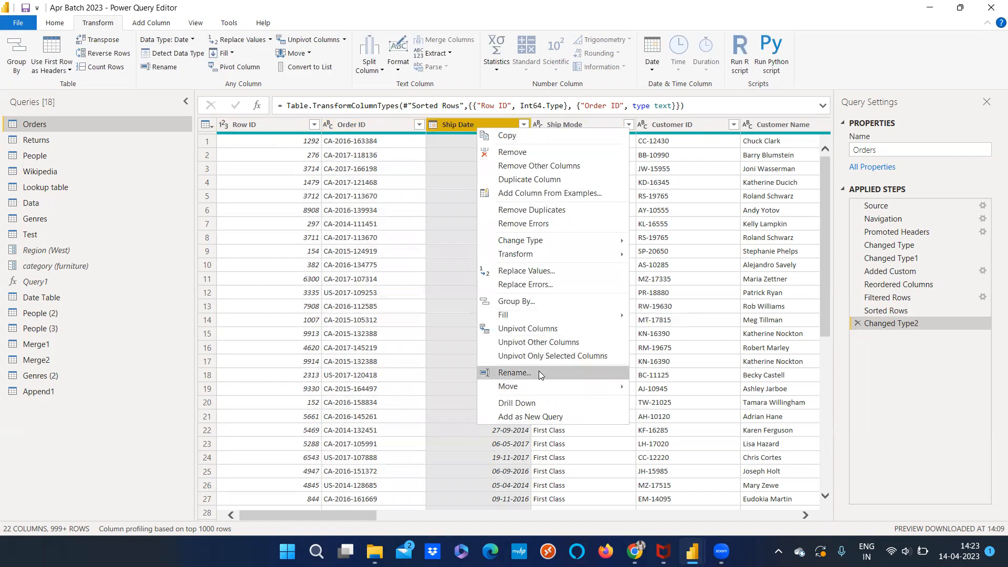
click(337, 128)
click(309, 129)
click(367, 126)
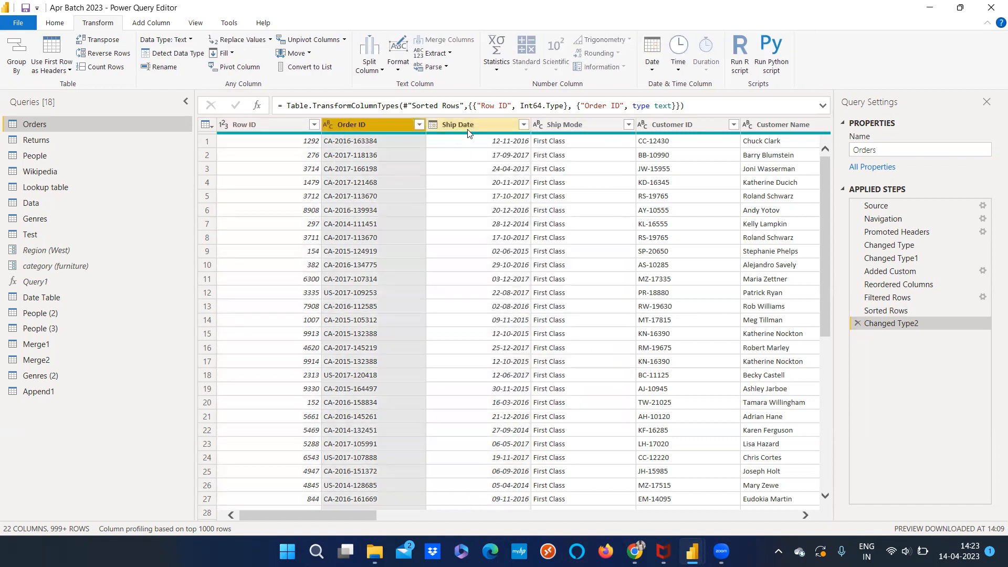
click(469, 127)
click(546, 127)
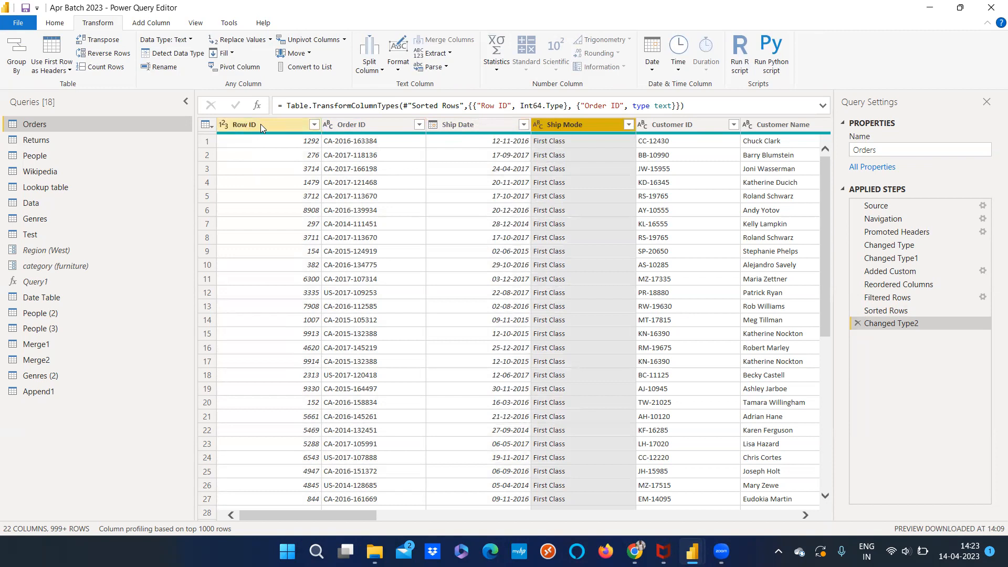
Try the Rename command on the Ship Mode column, and find the equivalent Rename option for the Ship Date column
click(160, 67)
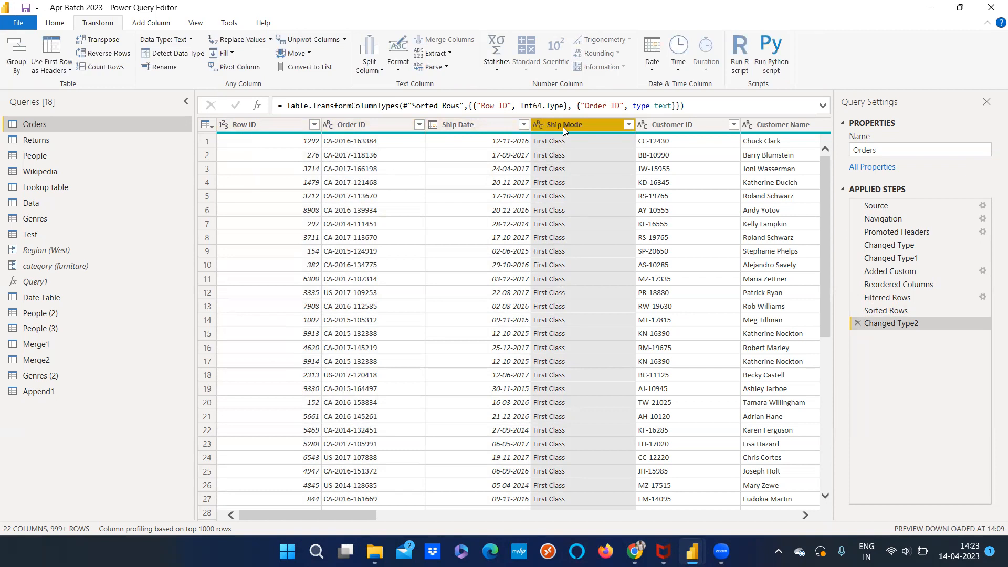
click(466, 121)
right_click(467, 121)
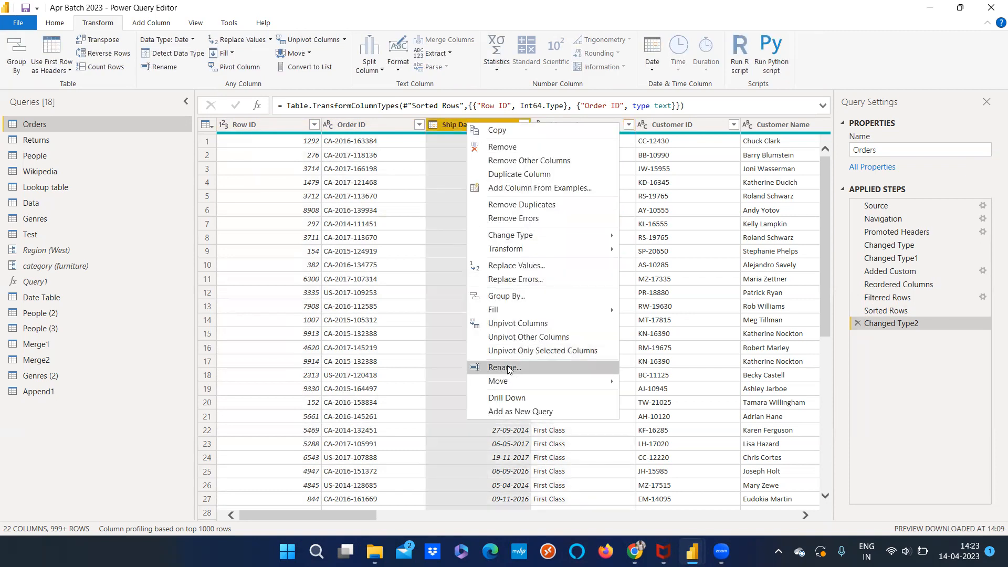
View the Append1 query and return to the Orders query
click(37, 391)
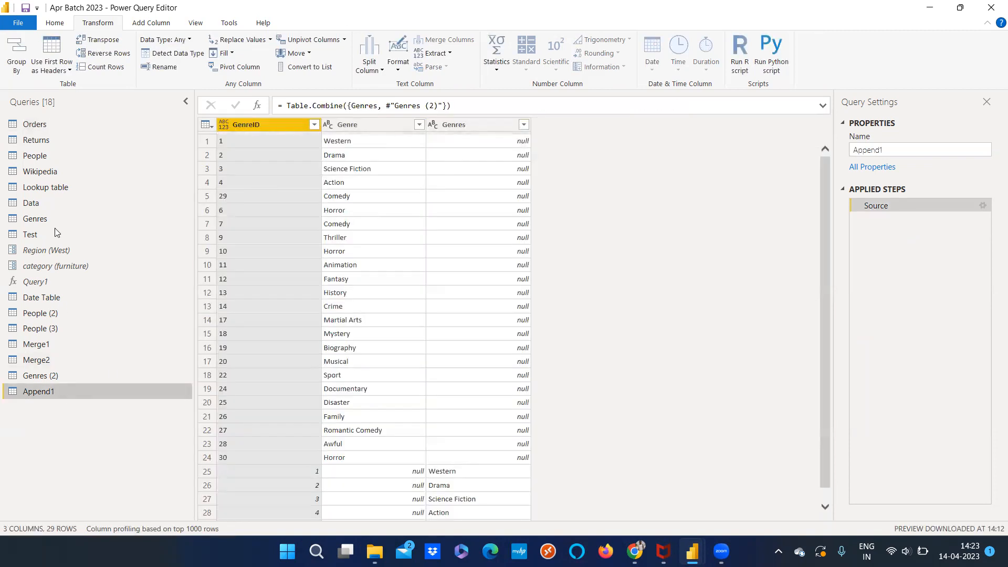
click(141, 120)
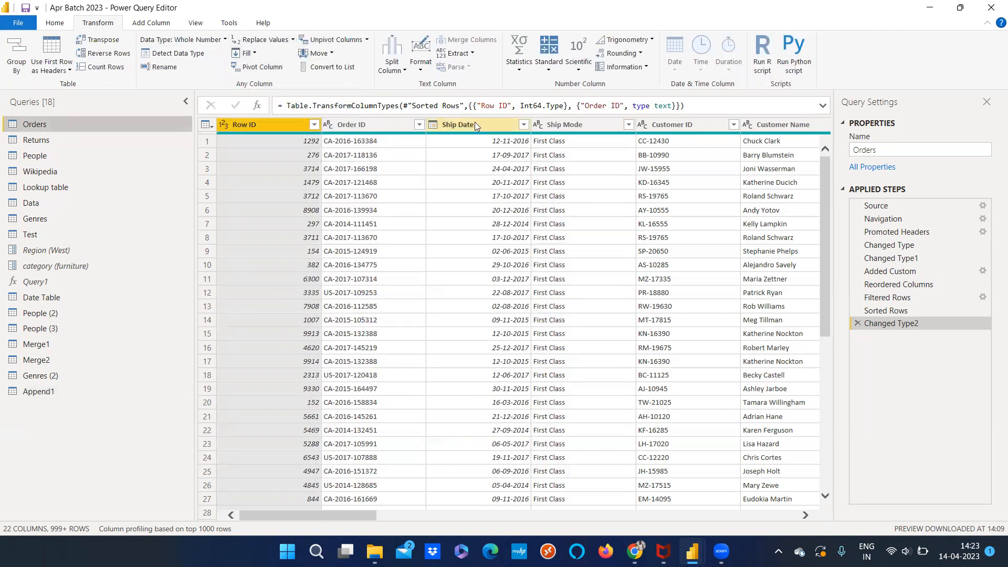
Examine the Ship Mode column's filter values, the Replace Values and Replace Errors options, and the other commands offered for the column
right_click(560, 125)
click(551, 130)
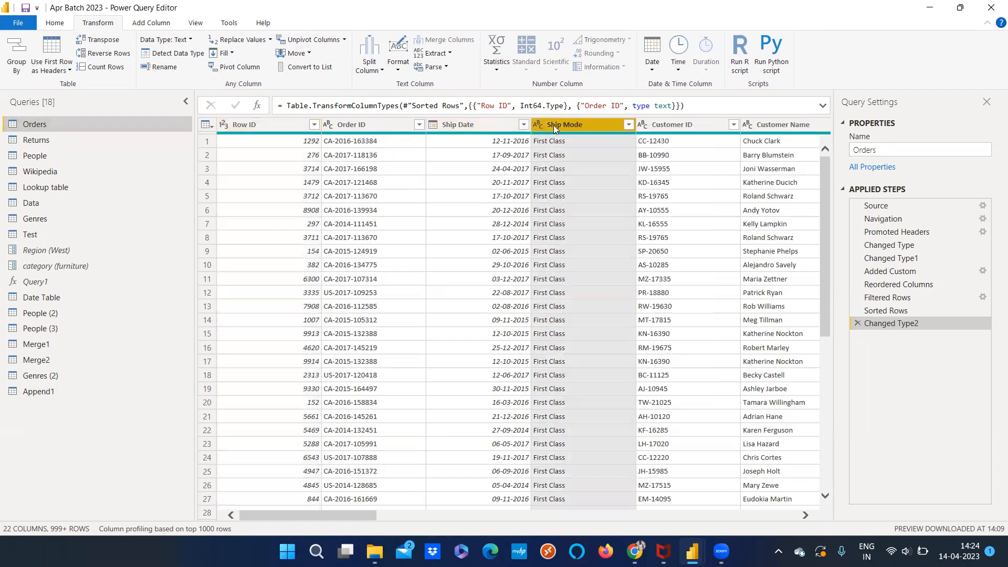
click(628, 124)
click(606, 333)
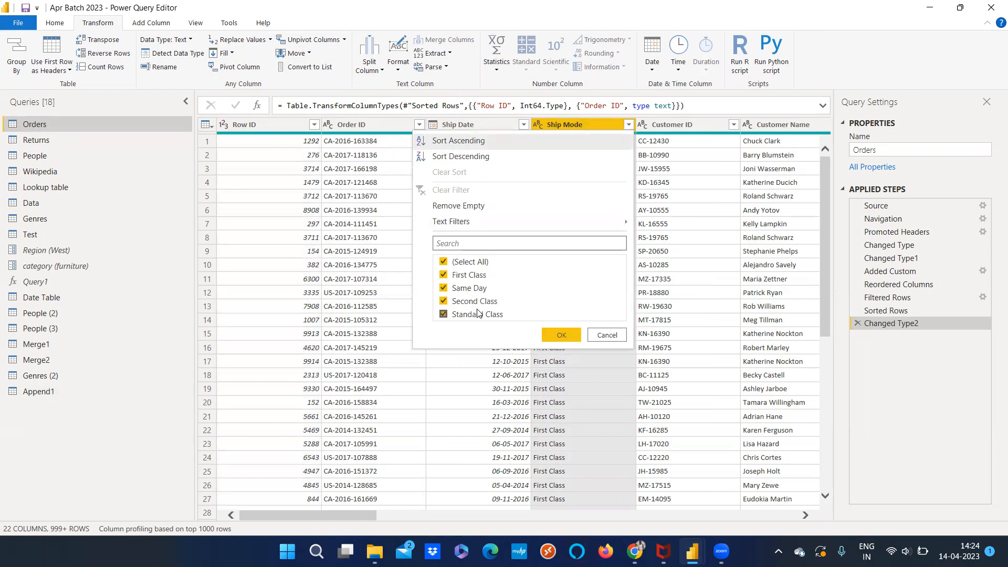
click(557, 125)
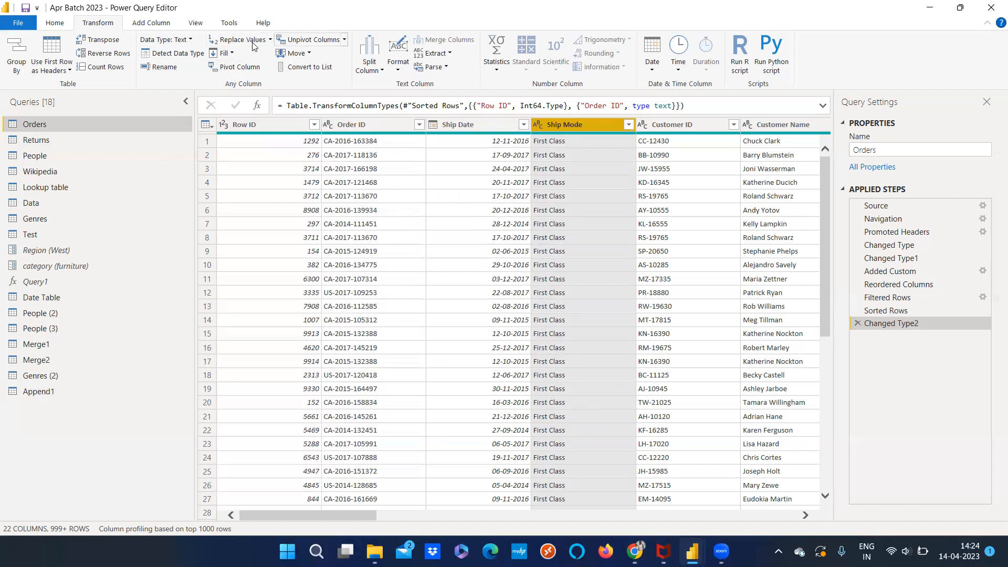
click(270, 40)
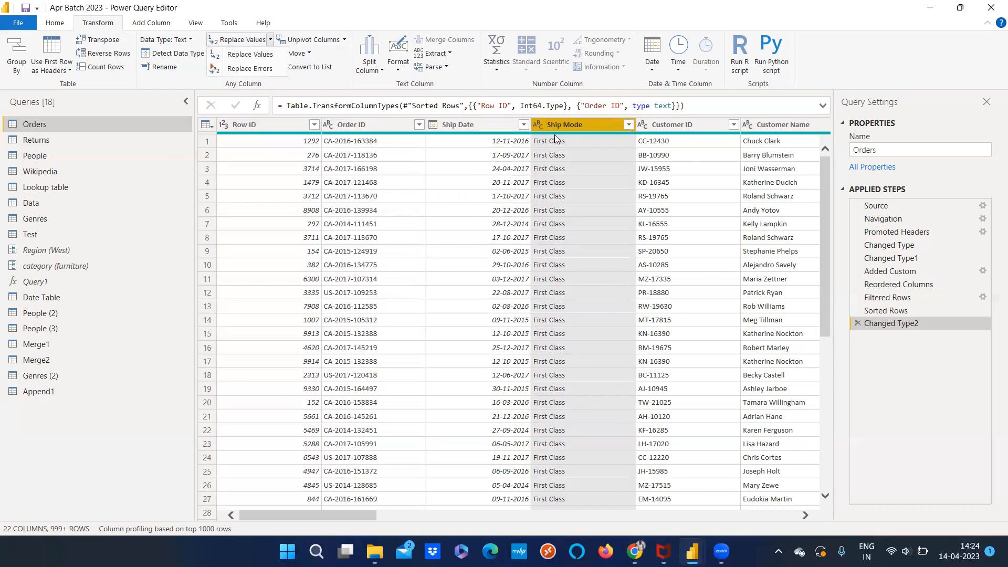
right_click(586, 125)
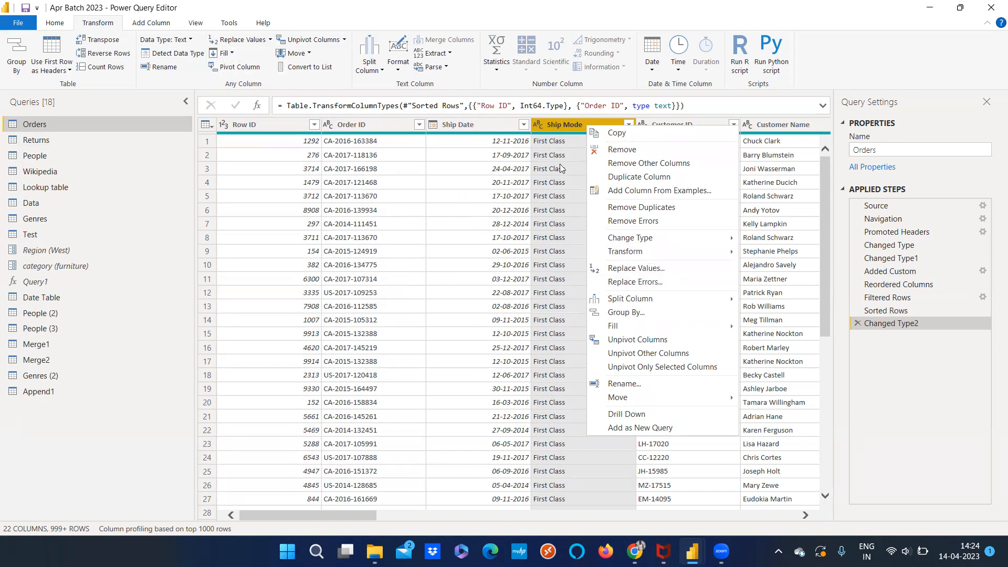
click(564, 129)
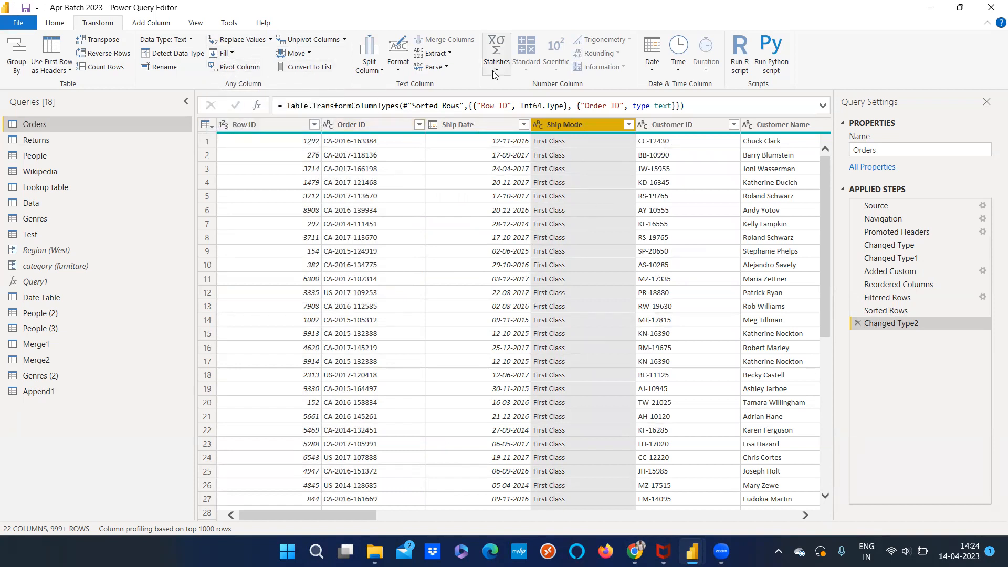
Show the Fill directions available for the Ship Mode column, and view the People query
click(232, 54)
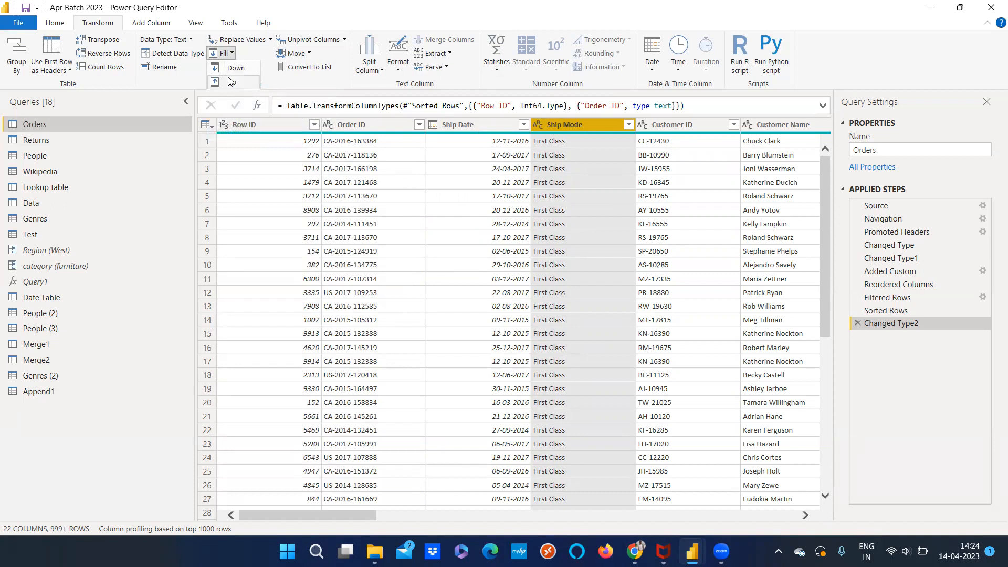
click(100, 435)
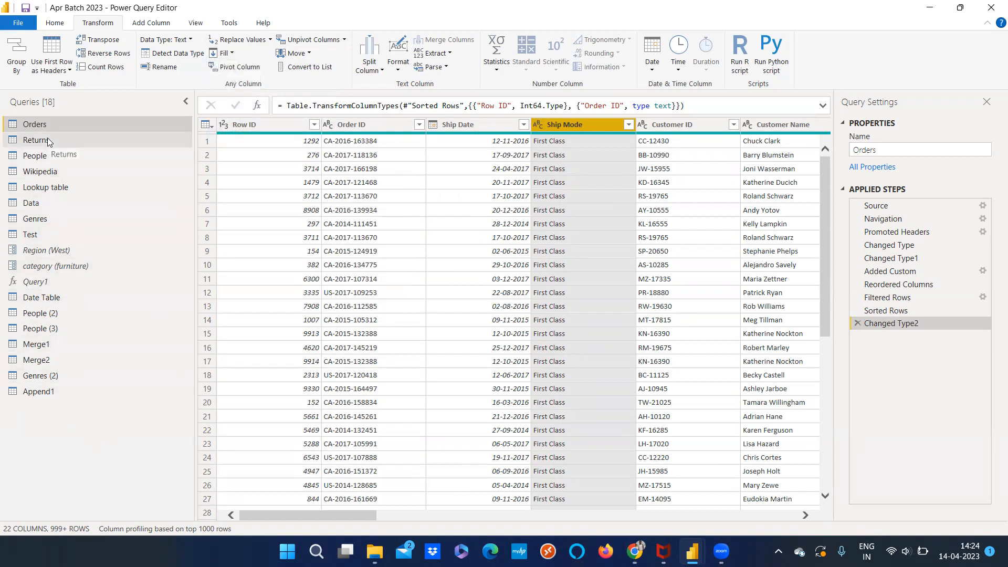
click(35, 156)
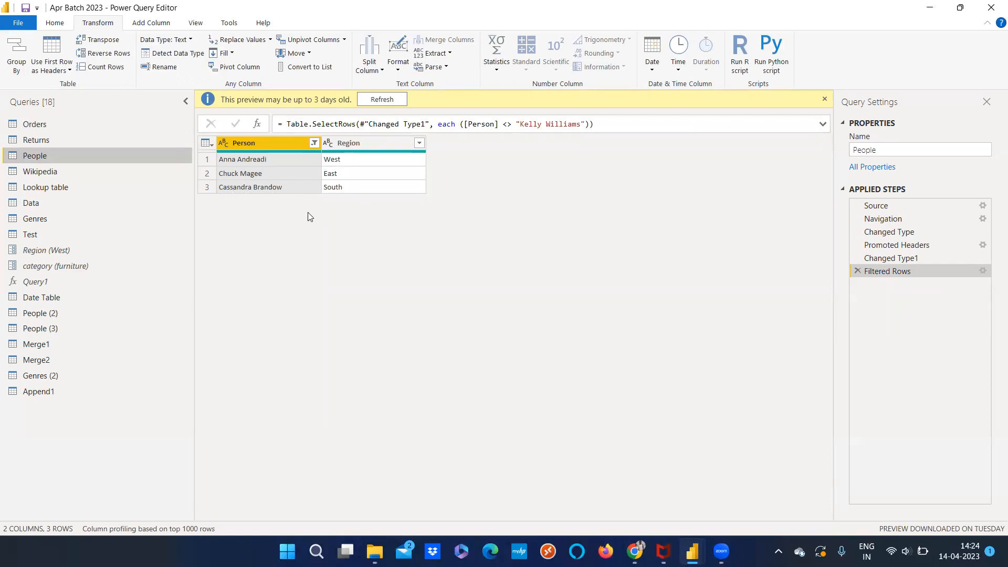
Start a manually entered table and extend its single column with blank rows down to row 7
click(62, 25)
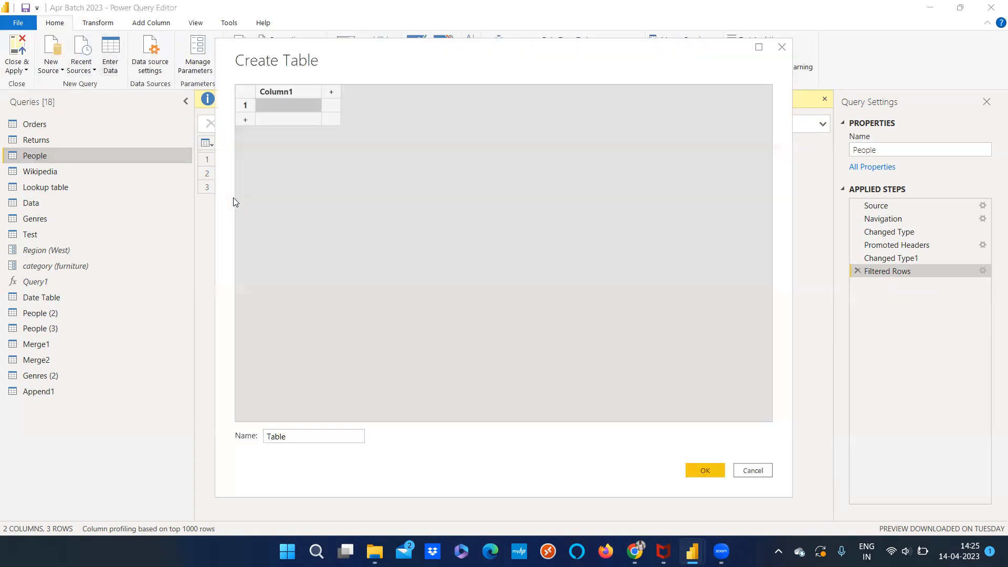
drag(293, 435, 270, 436)
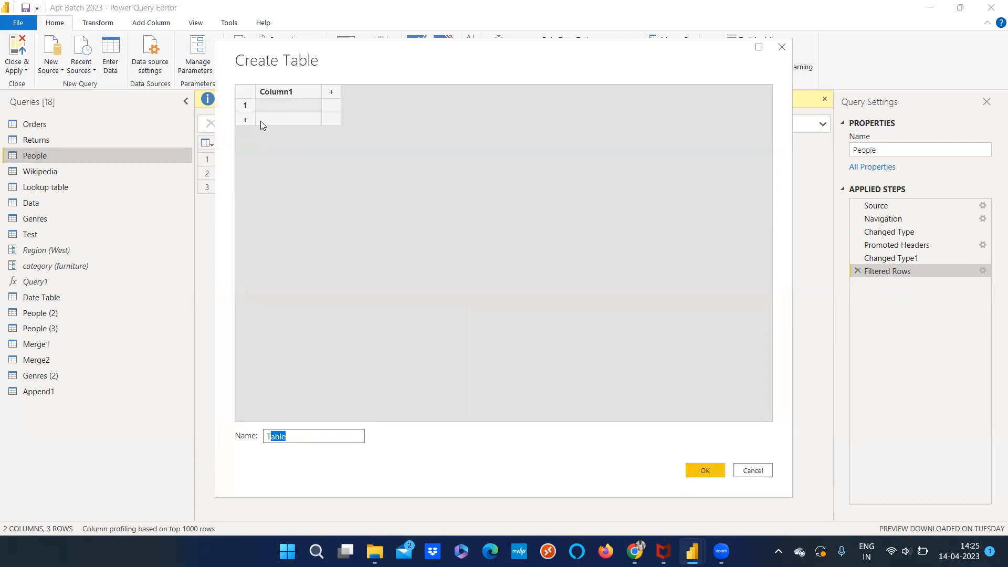
click(282, 121)
click(279, 141)
click(279, 154)
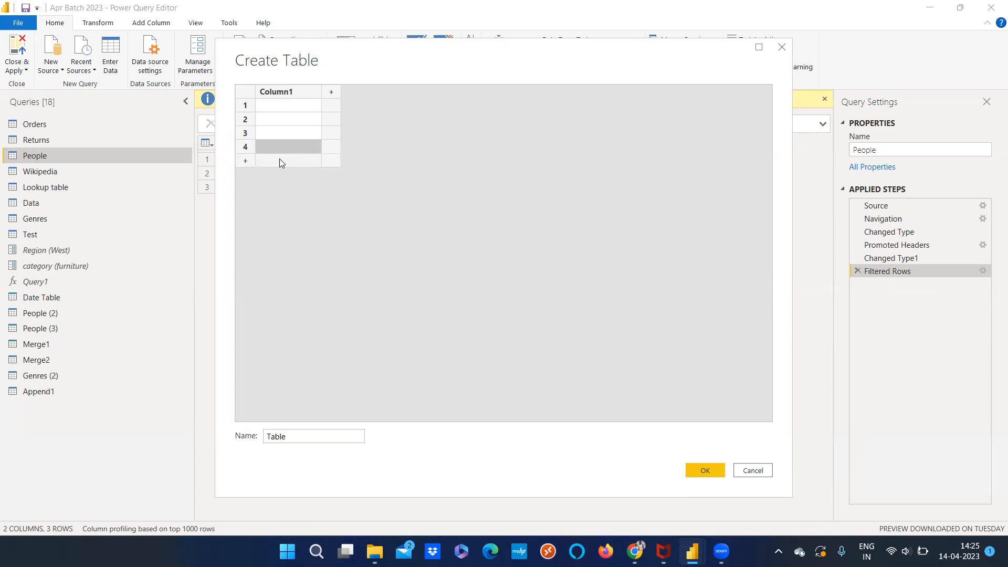
click(279, 160)
click(278, 175)
click(274, 189)
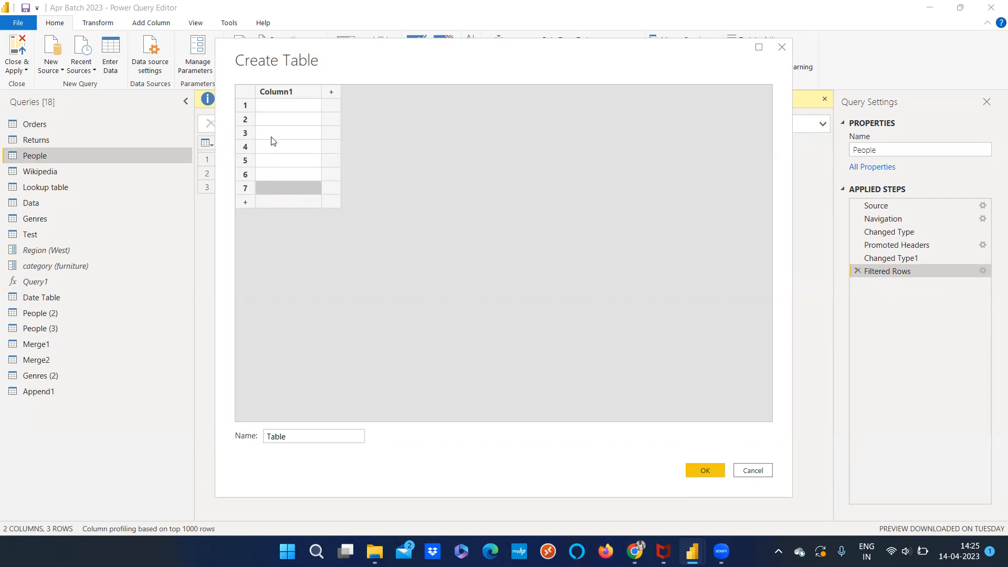
Enter 1, 2 and 3 in the first three rows of Column1 and create the table
click(274, 110)
text(1)
key(Return)
text(2)
key(Return)
text(3)
key(Return)
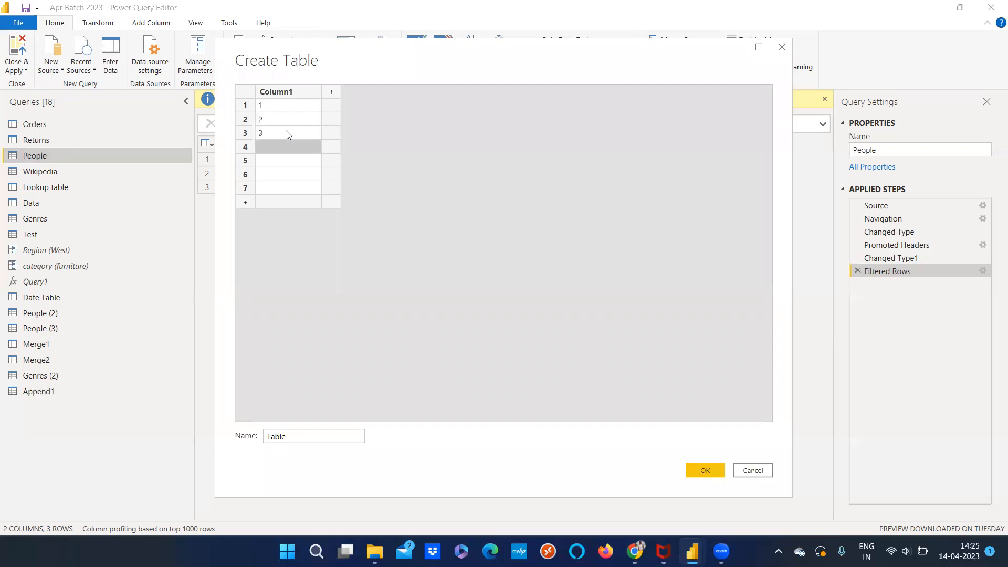
click(706, 469)
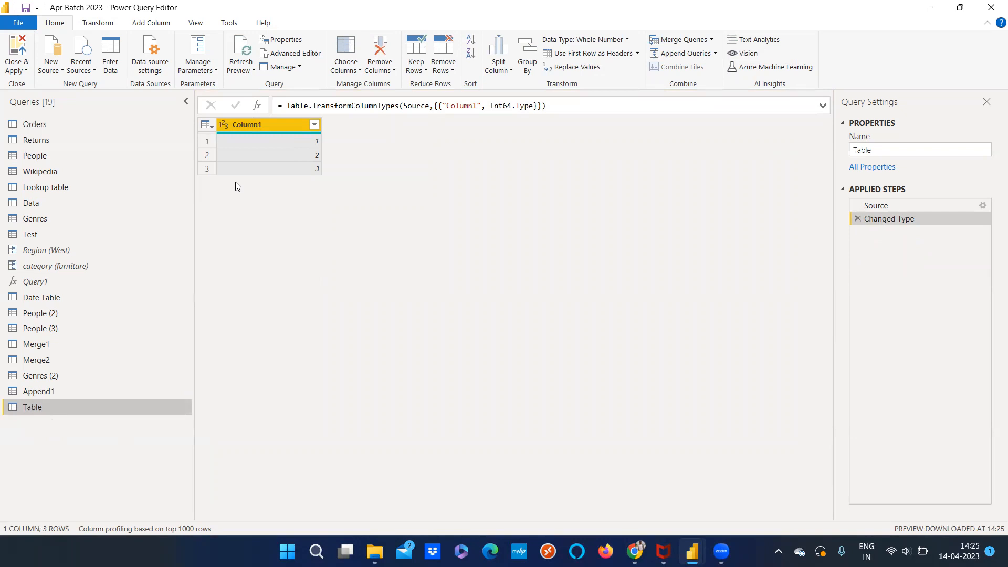
Try to add two blank rows below the 3 through the Source step's settings, and view the Changed Type step
click(308, 169)
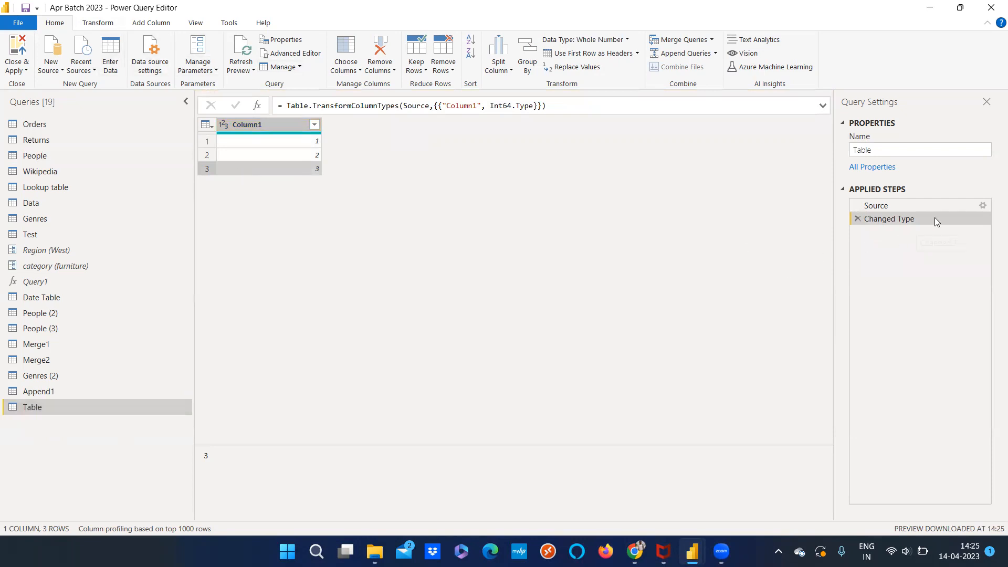
click(982, 205)
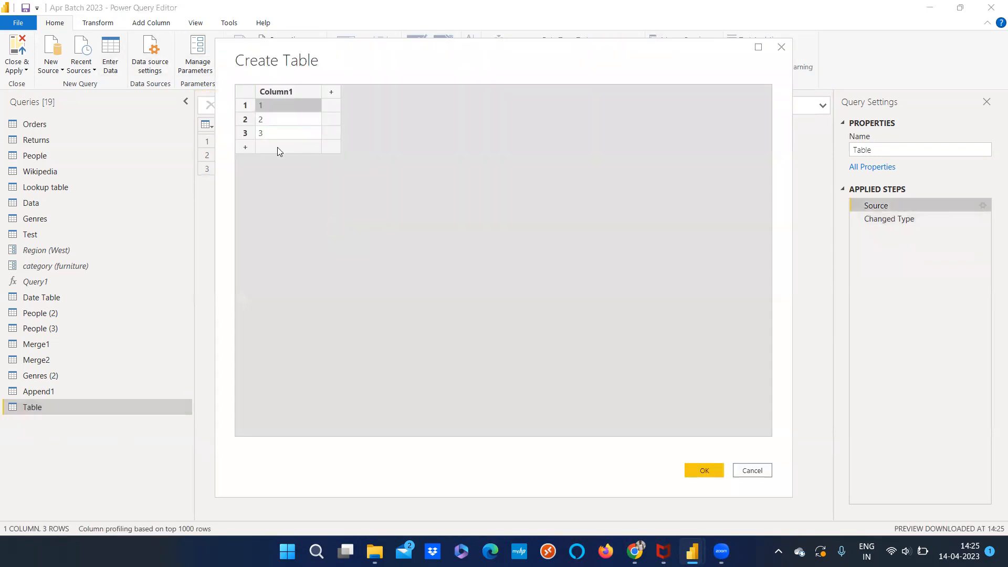
click(278, 150)
click(291, 160)
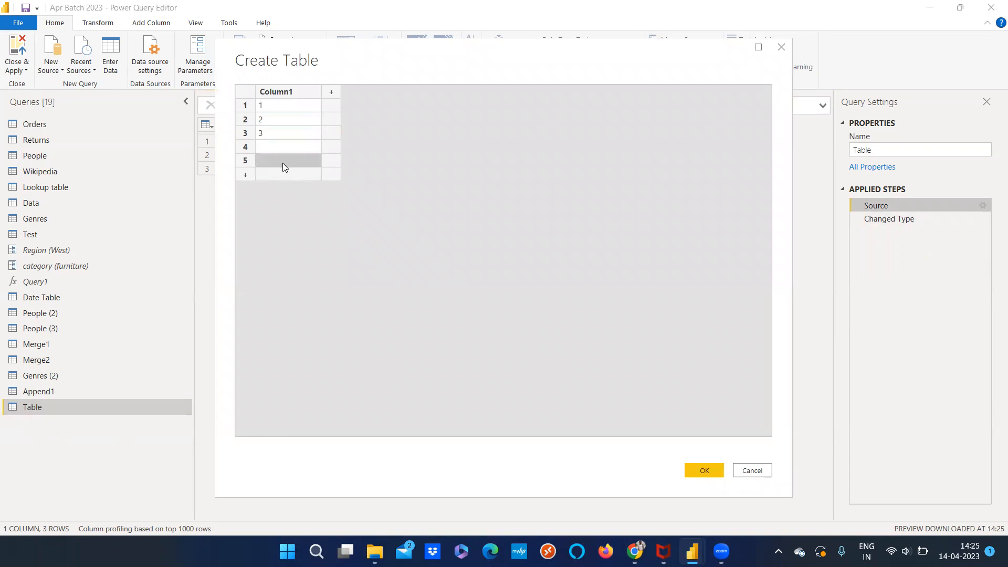
click(705, 467)
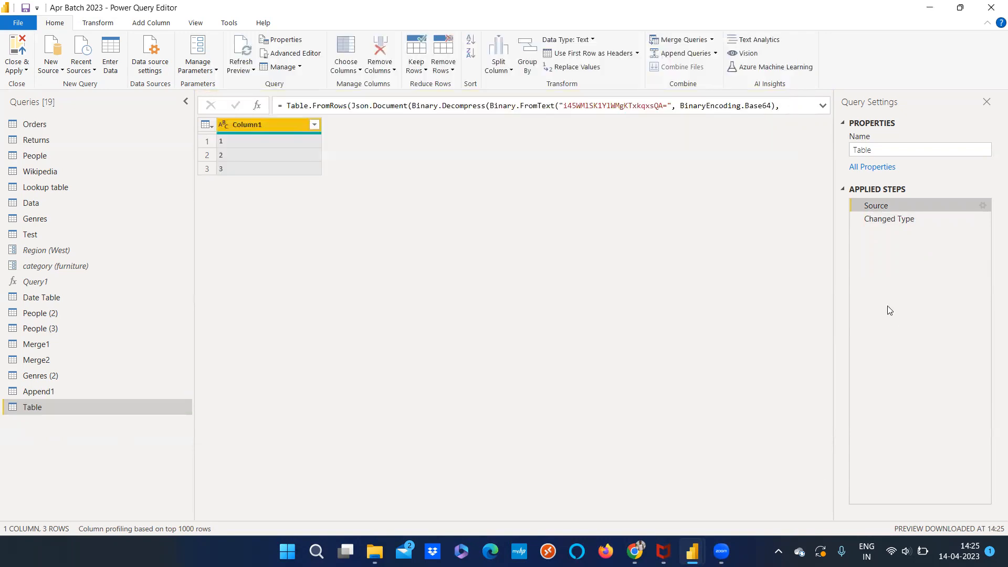
click(877, 222)
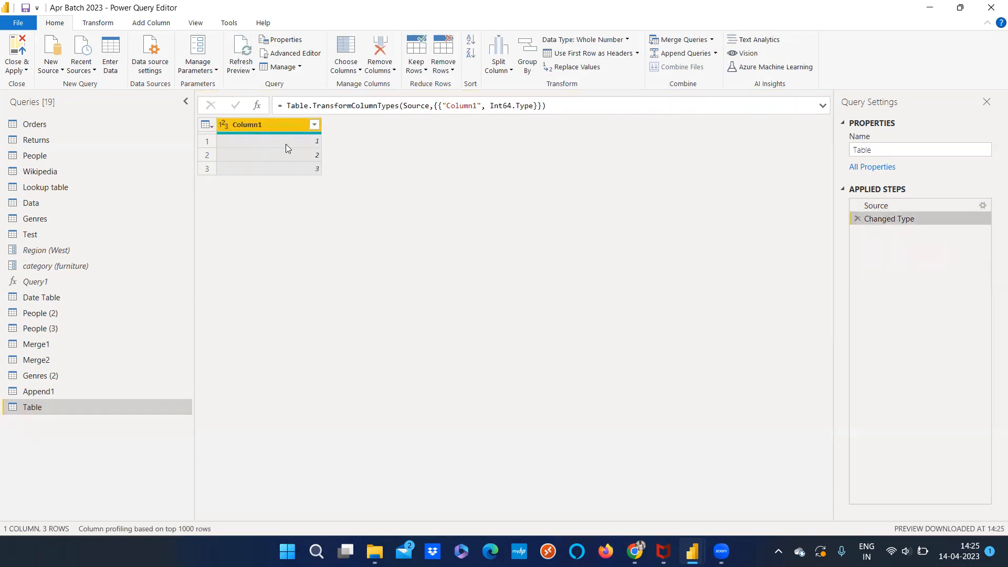
Reopen the table's source data, add a fourth row and a second column, and enter a, b and b in Column2
click(923, 205)
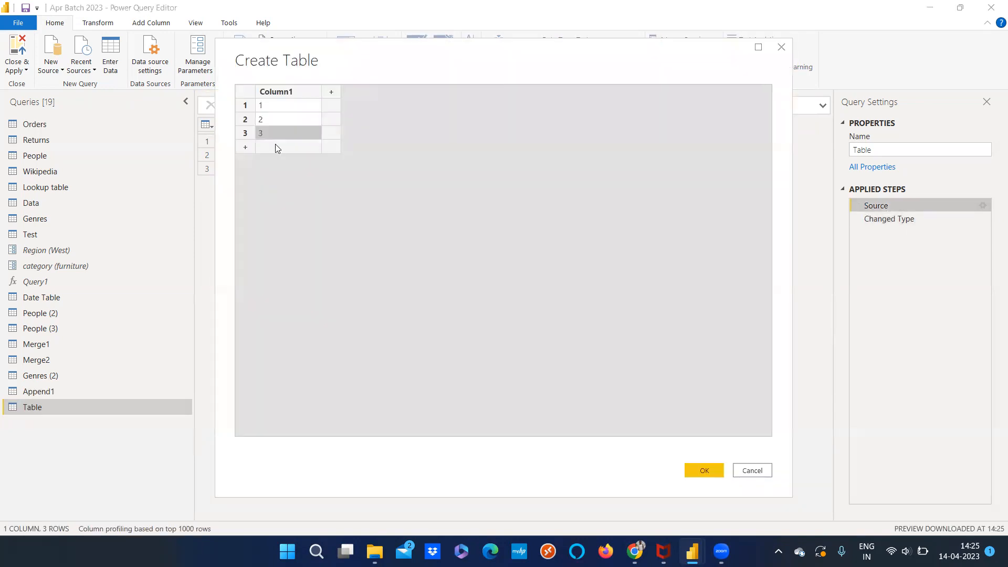
click(275, 144)
click(331, 92)
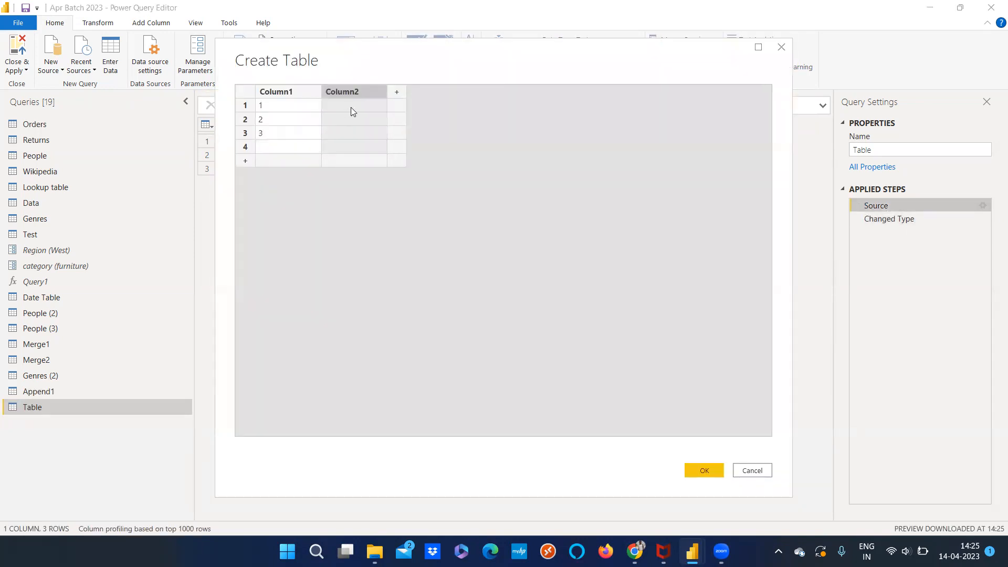
click(357, 107)
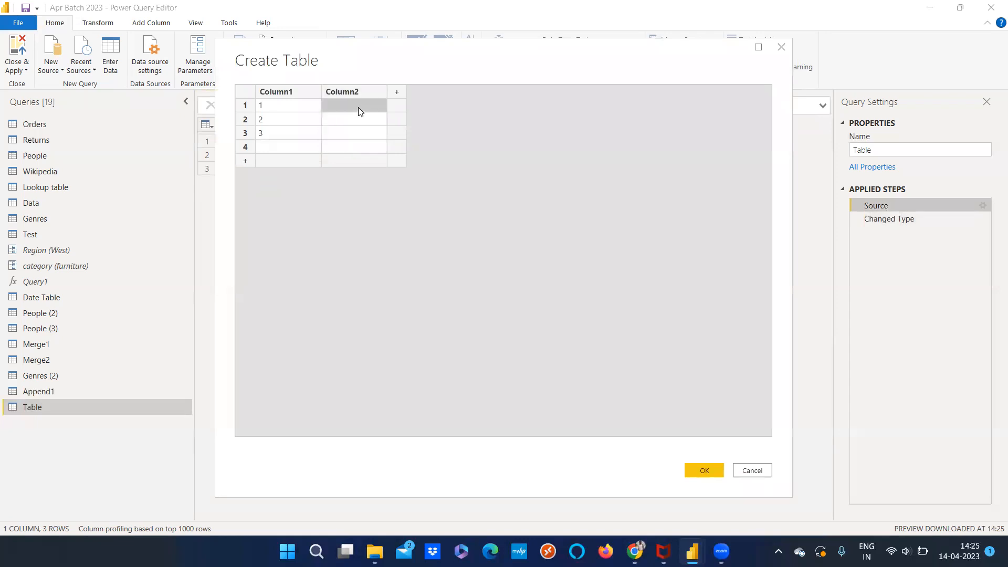
text(a)
click(354, 124)
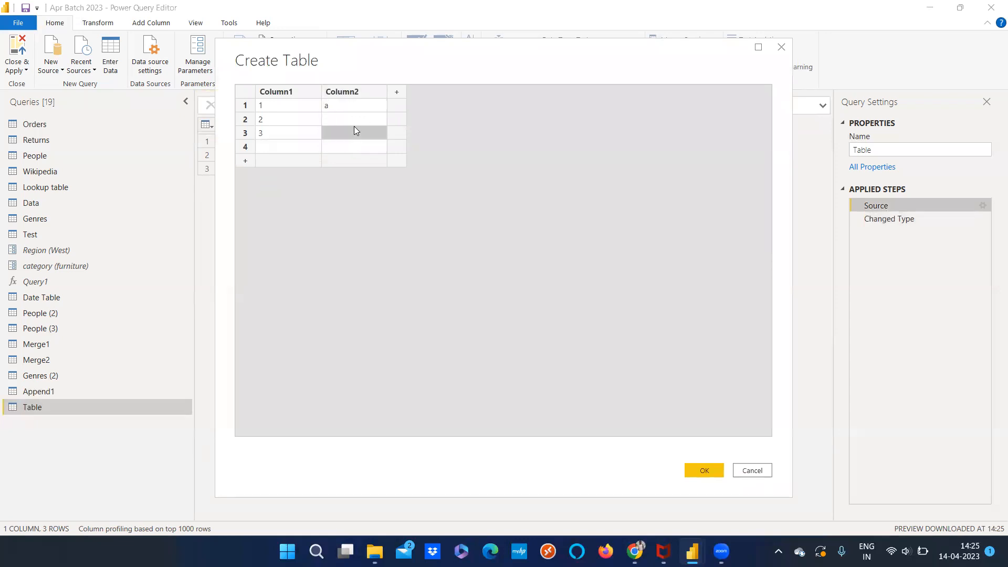
text(b)
click(355, 134)
text(b)
Enter f, g, f and l in rows 4 to 7 of Column2 and apply the edited table
click(350, 150)
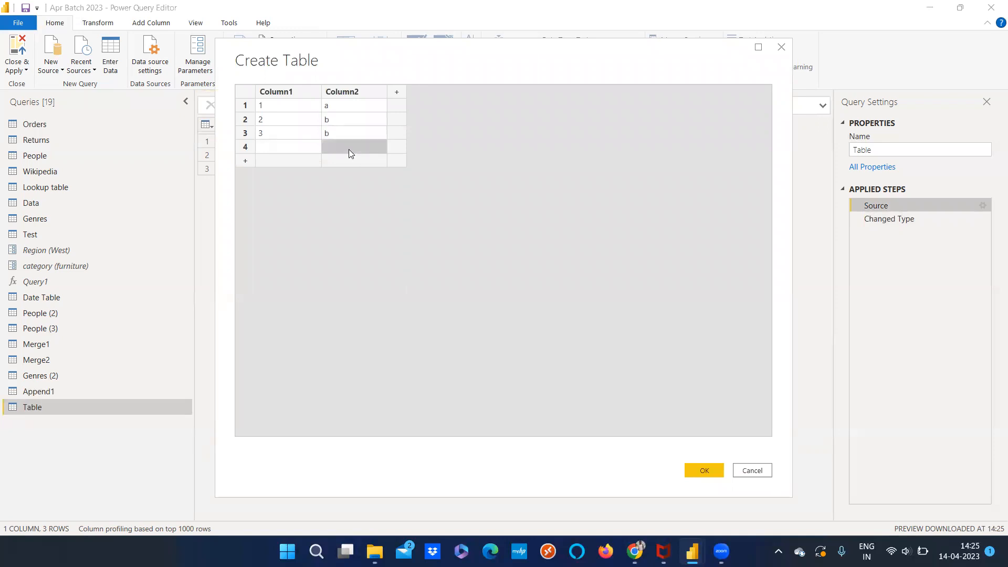
text(f)
click(348, 164)
text(g)
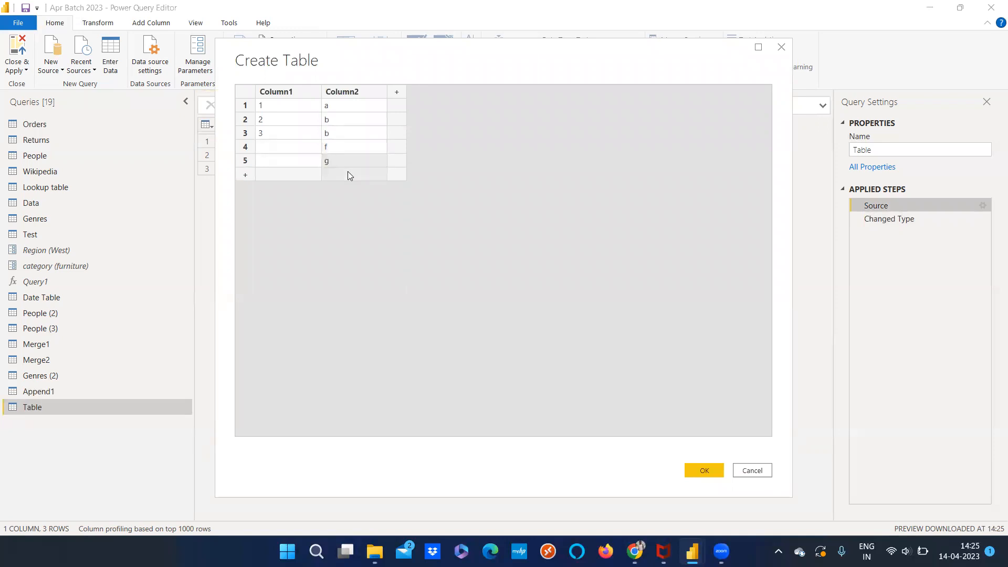
click(347, 173)
text(f)
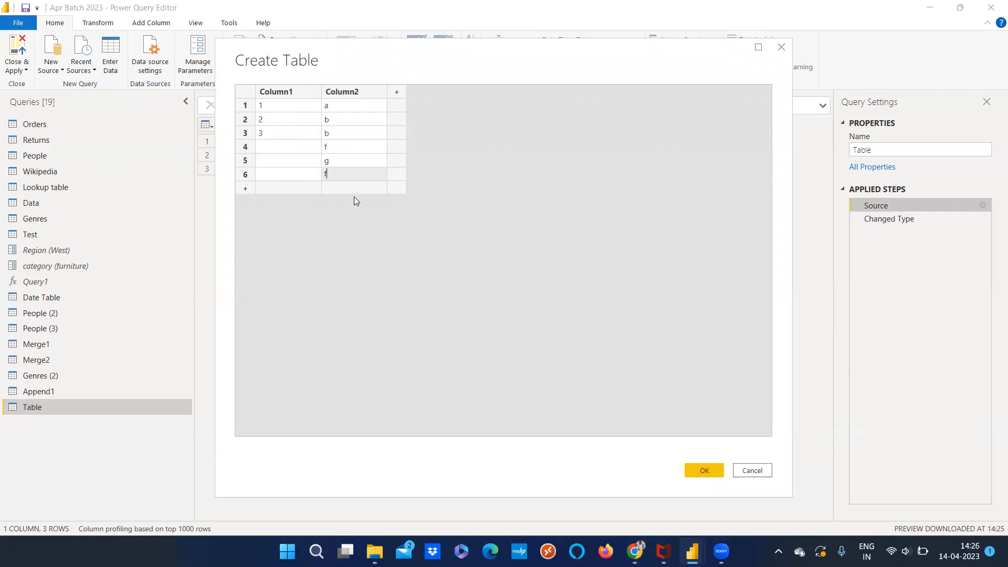
click(355, 191)
text(l)
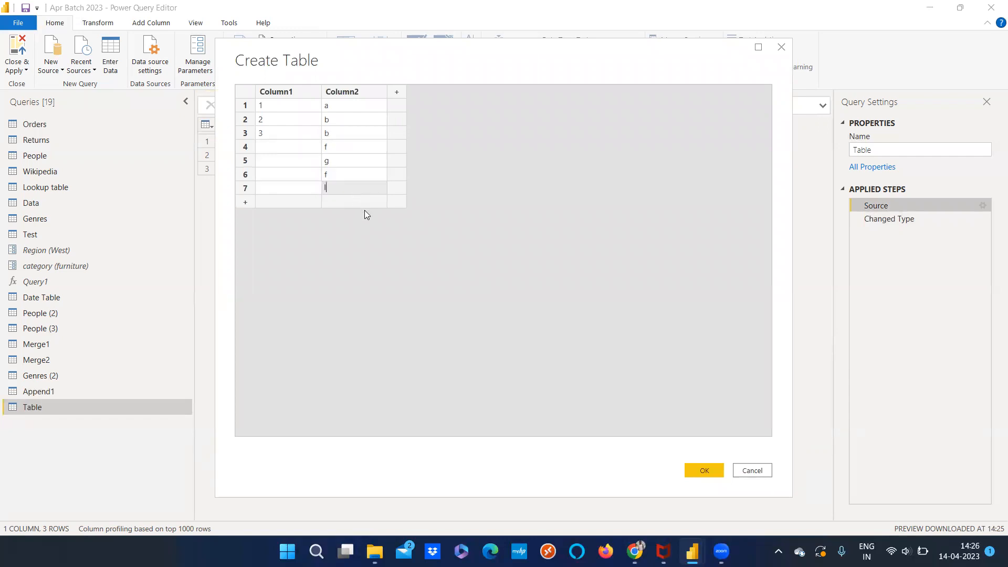
click(703, 475)
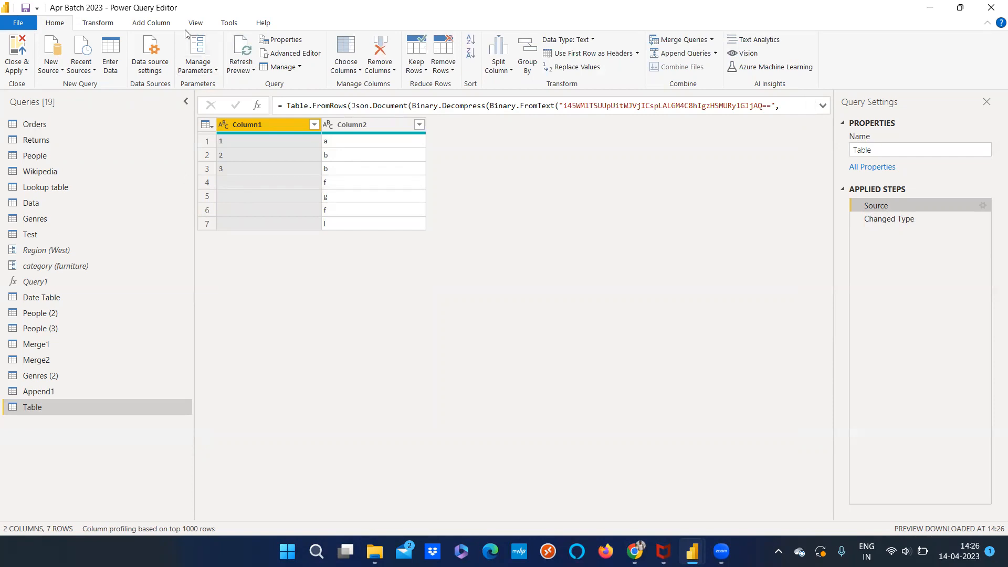
Fill Column1 down, inserting the new step directly after the Source step
click(100, 23)
click(236, 68)
click(570, 303)
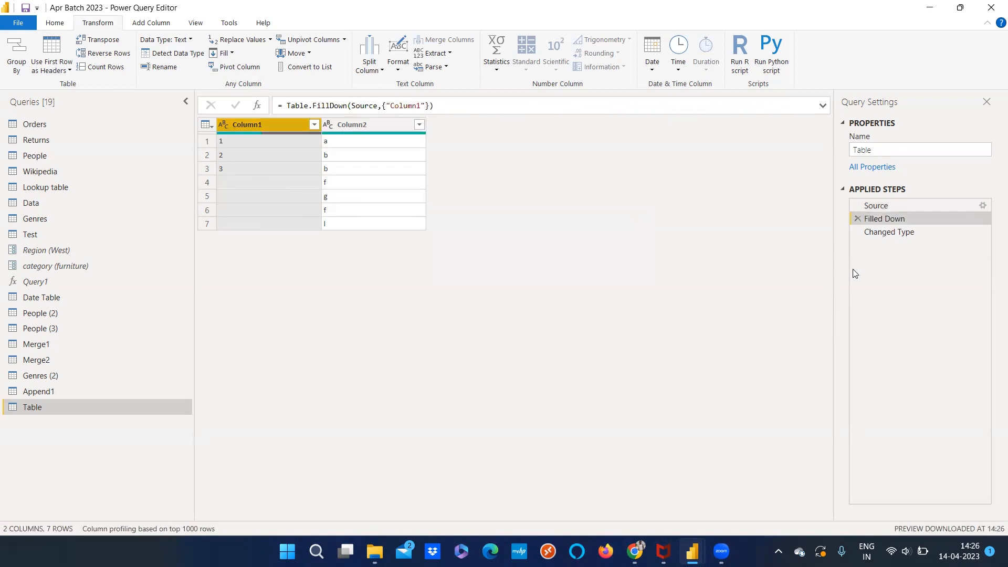
Delete the Changed Type and Filled Down steps so that only the Source step remains
click(856, 232)
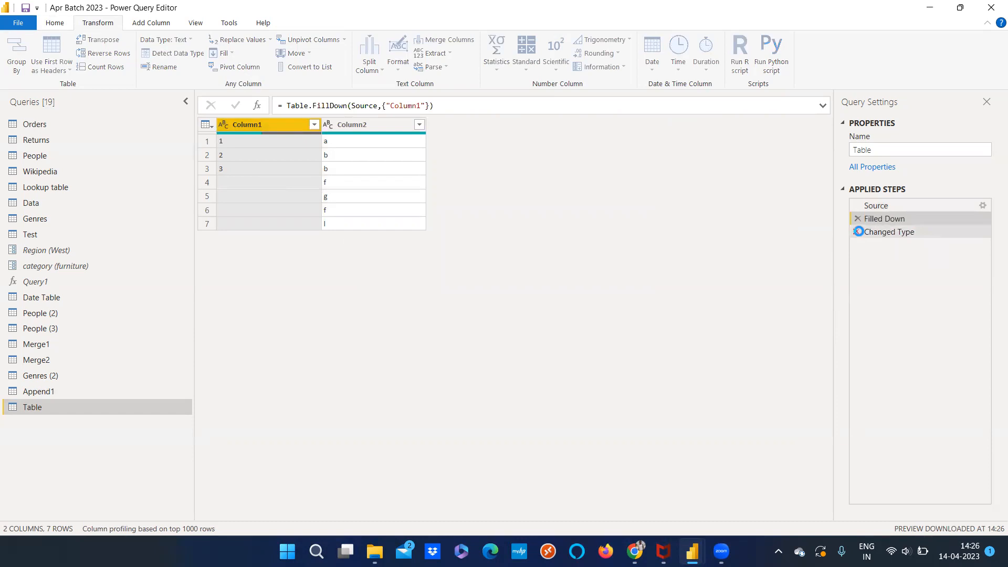
click(857, 218)
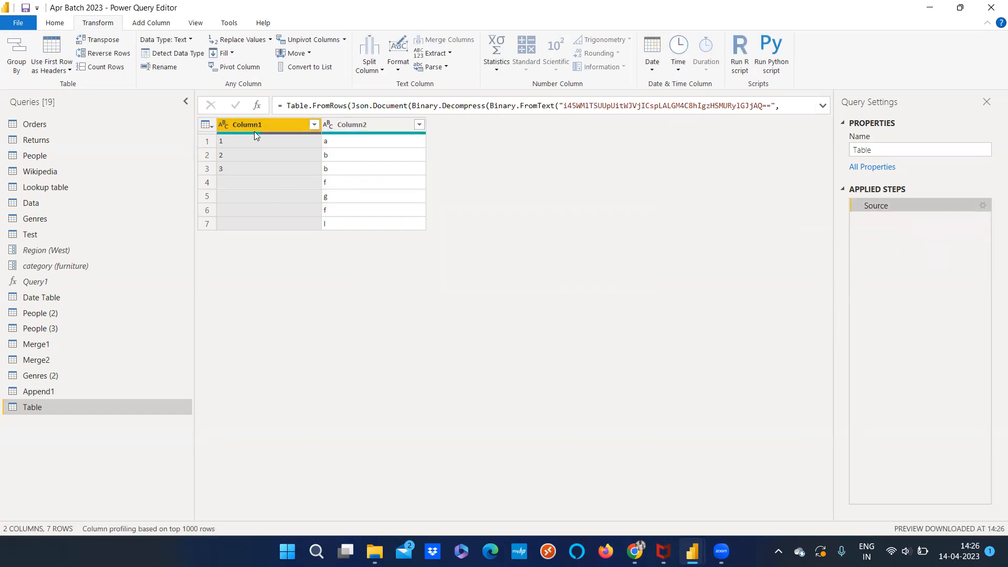
Try Fill Down on Column1 once more, and delete the resulting Filled Down step
click(224, 53)
click(235, 68)
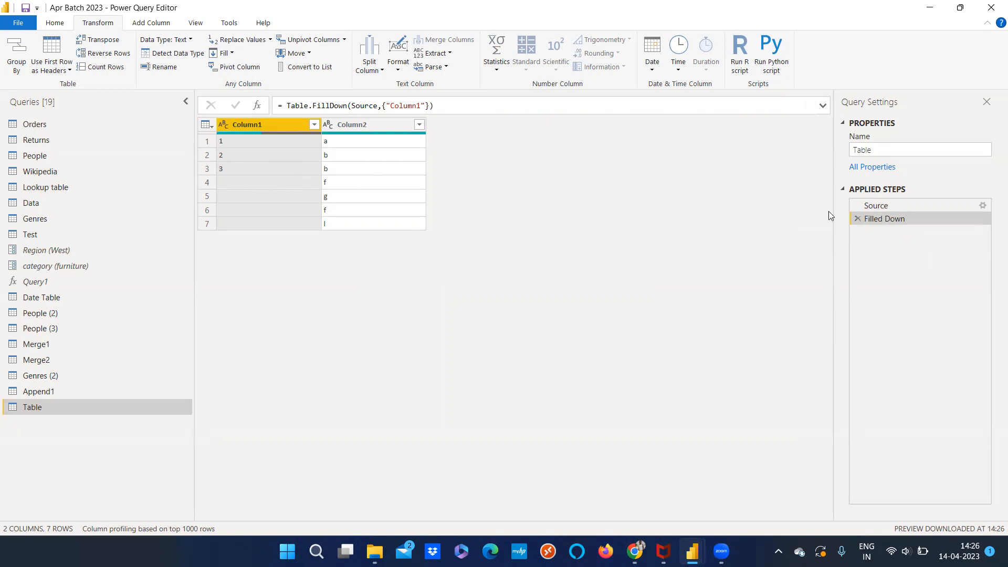
click(857, 218)
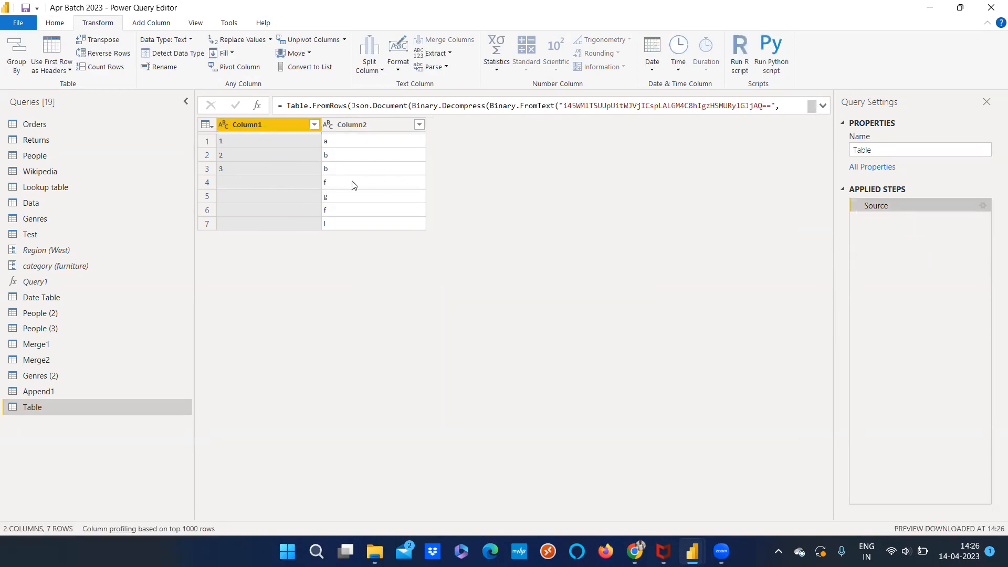
Apply Fill Down to Column1 of the manually entered table
click(223, 54)
click(227, 66)
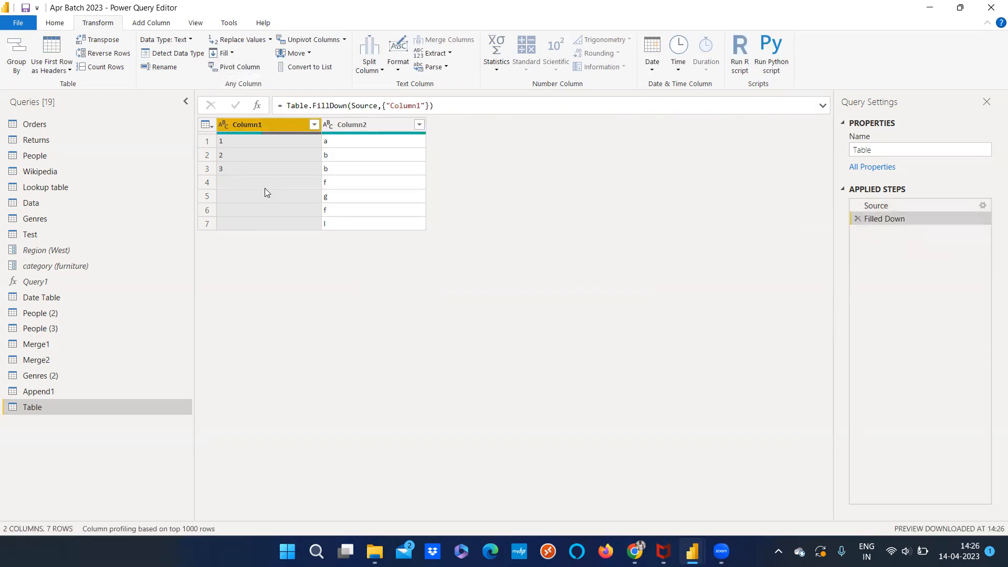
Delete the Filled Down step from the manually entered table, leaving only its Source step
click(239, 182)
click(238, 124)
click(857, 218)
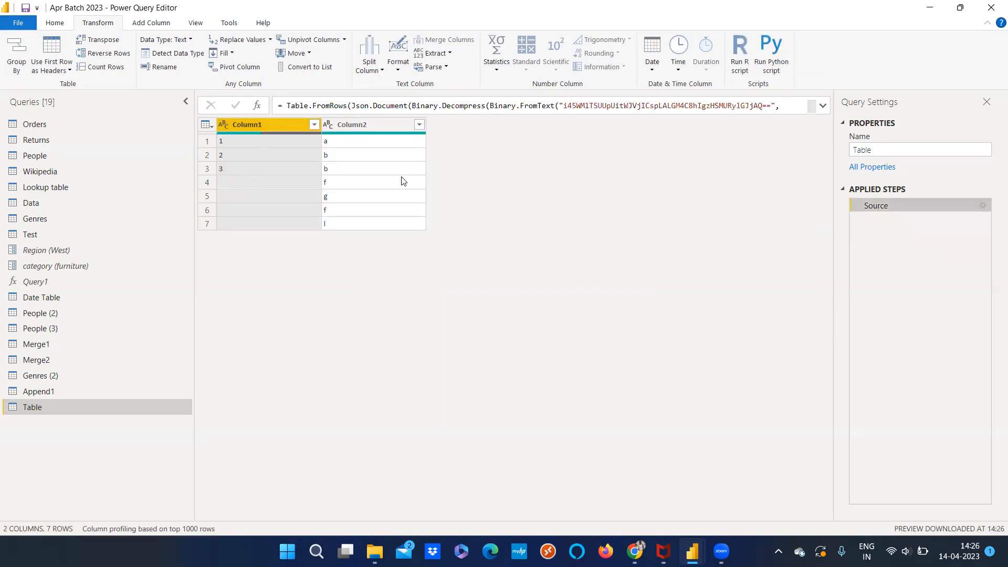
Try converting Column1 to Whole Number and filling it down, and delete the resulting Filled Down and Changed Type steps
click(223, 125)
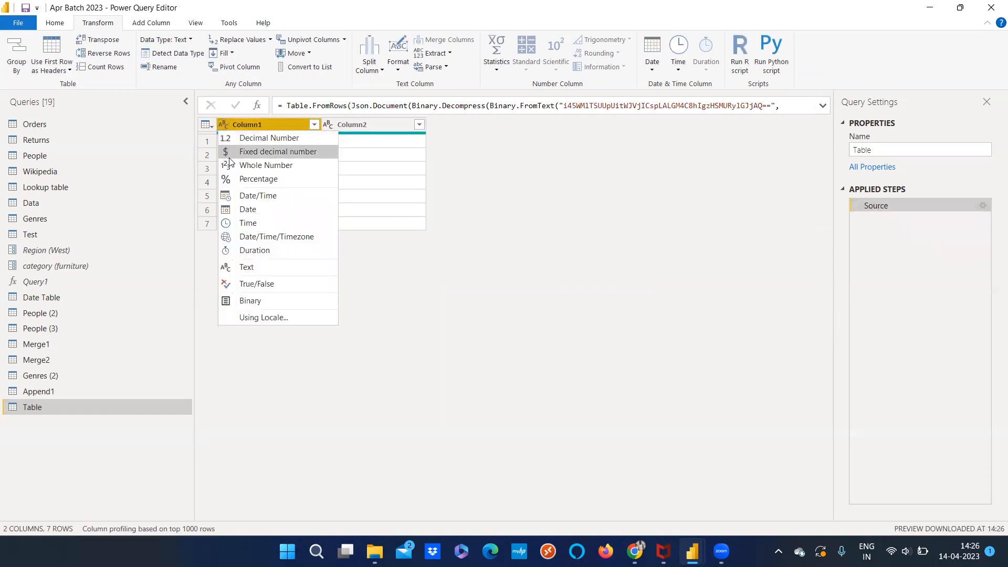
click(237, 165)
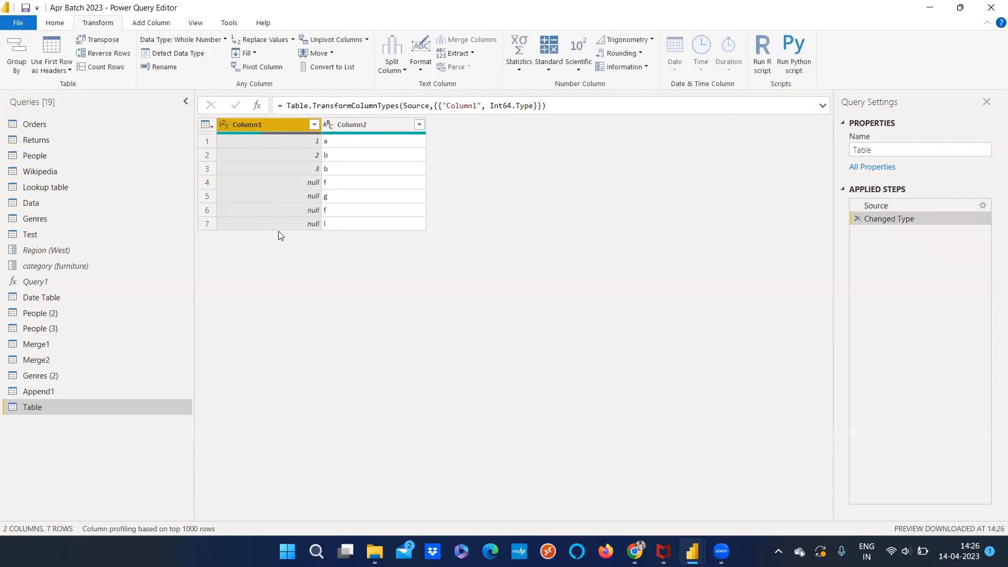
click(255, 54)
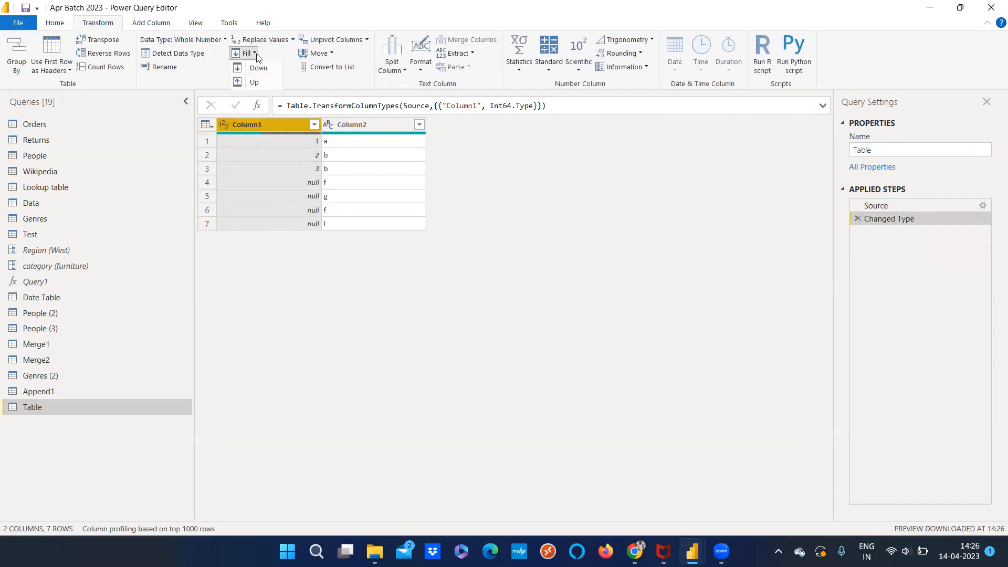
click(258, 68)
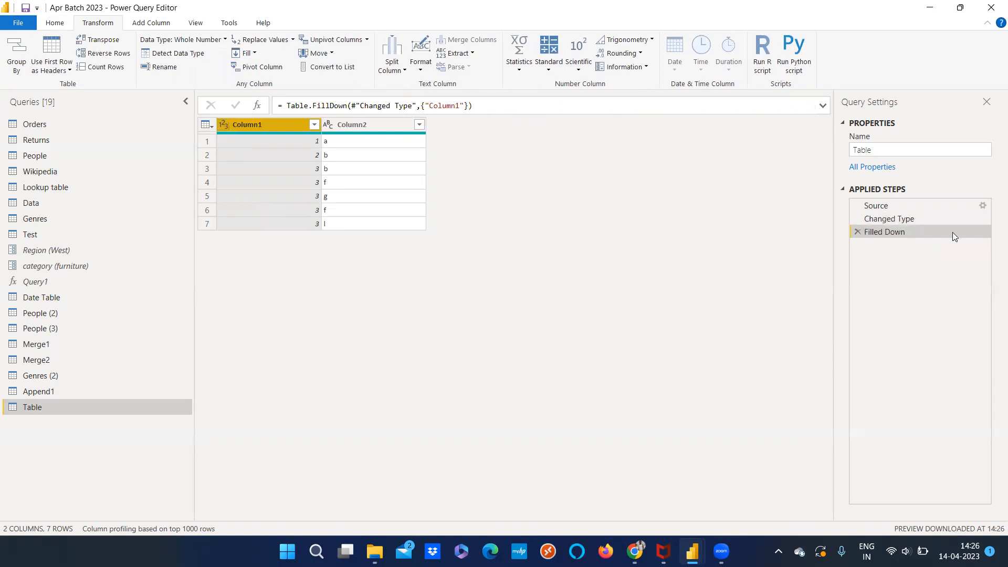
click(857, 231)
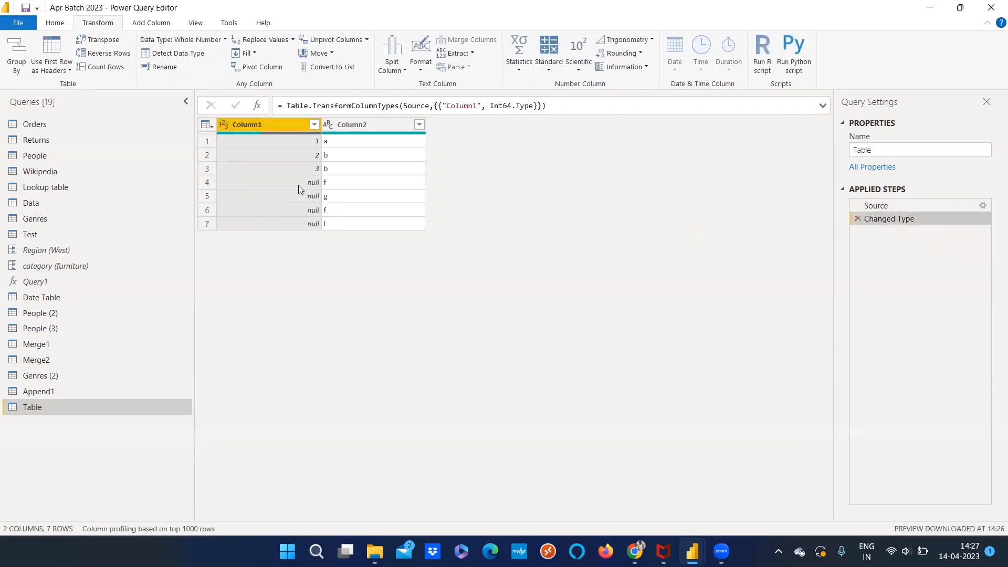
click(857, 219)
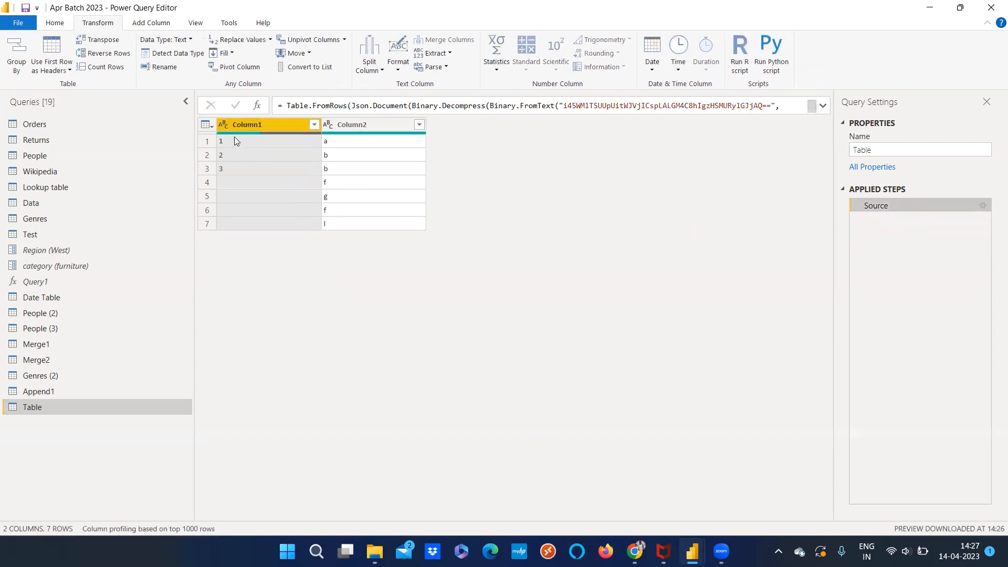
Try Fill Down on Column1 while it is still text, and delete the resulting Filled Down step
click(225, 53)
click(235, 67)
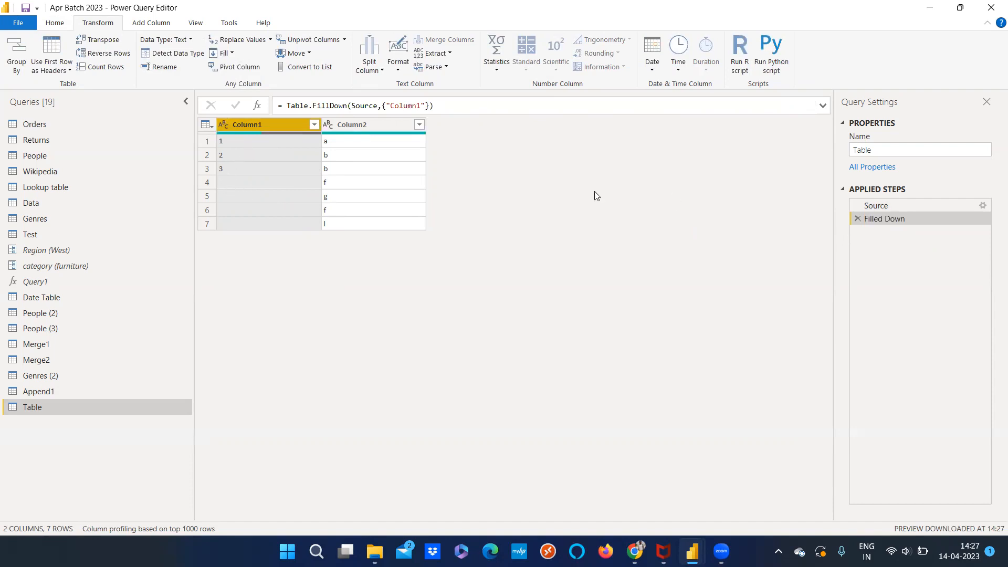
click(857, 219)
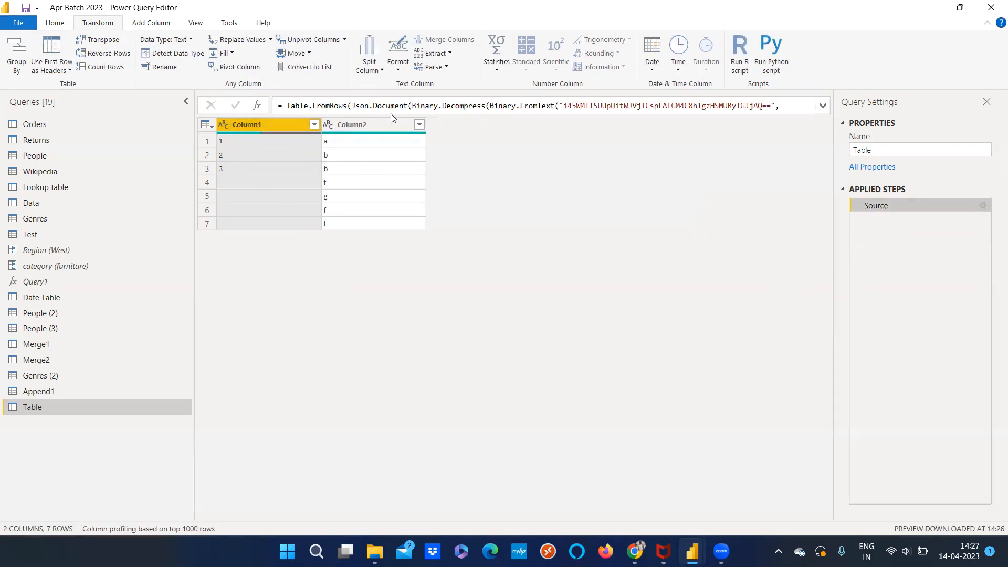
Change Column1's data type to Whole Number and fill its values down into the empty cells
click(229, 124)
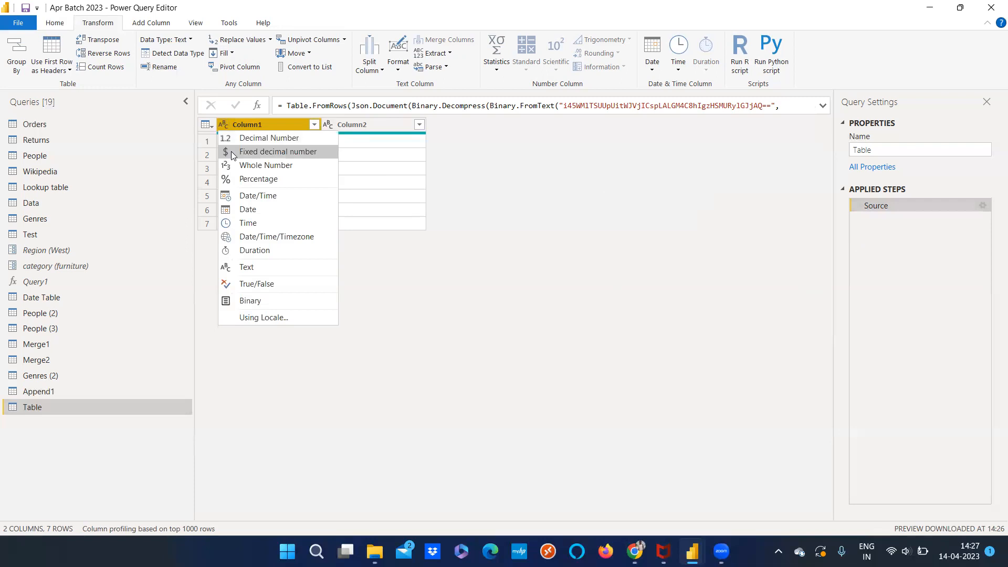
click(235, 164)
click(246, 54)
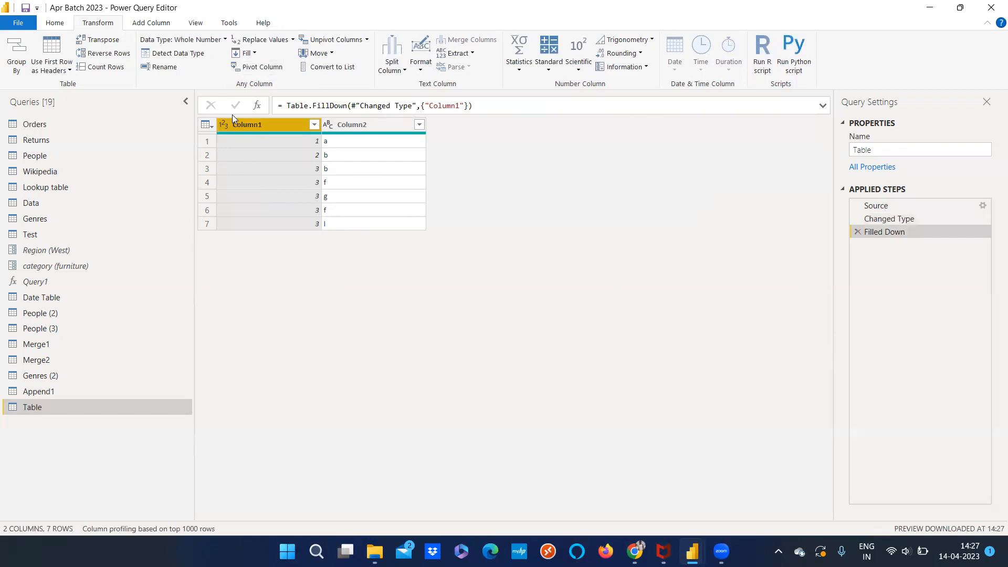
click(234, 52)
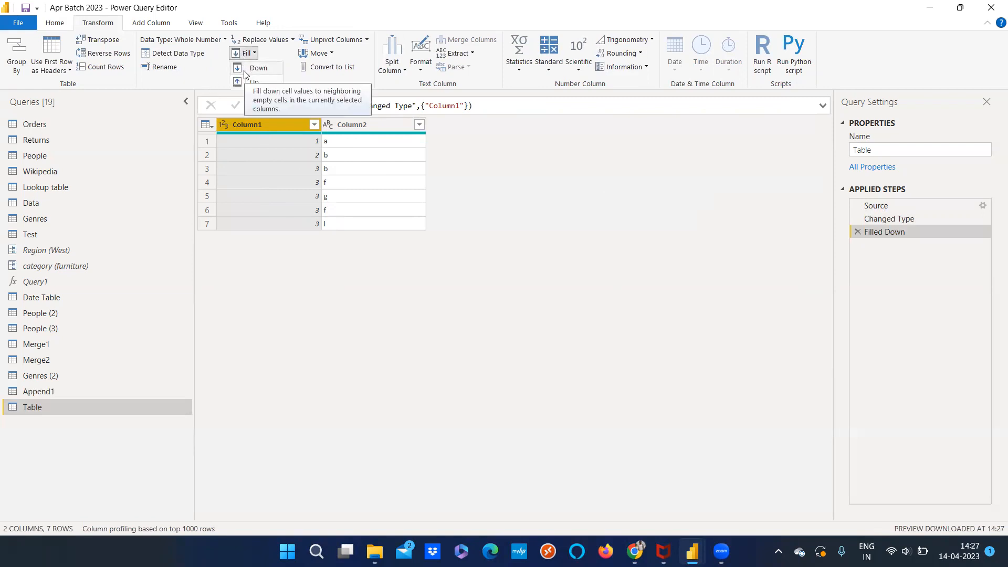
click(298, 256)
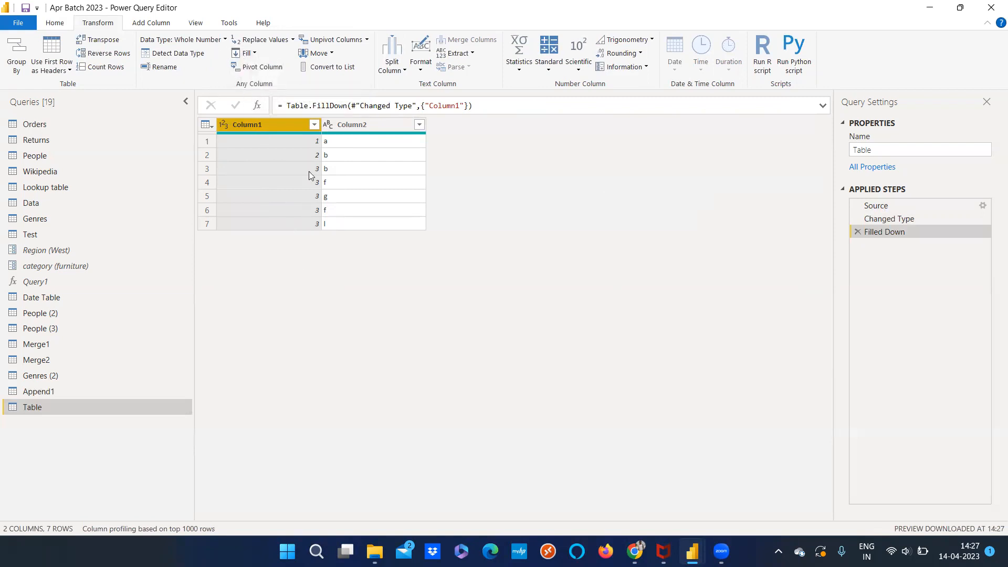
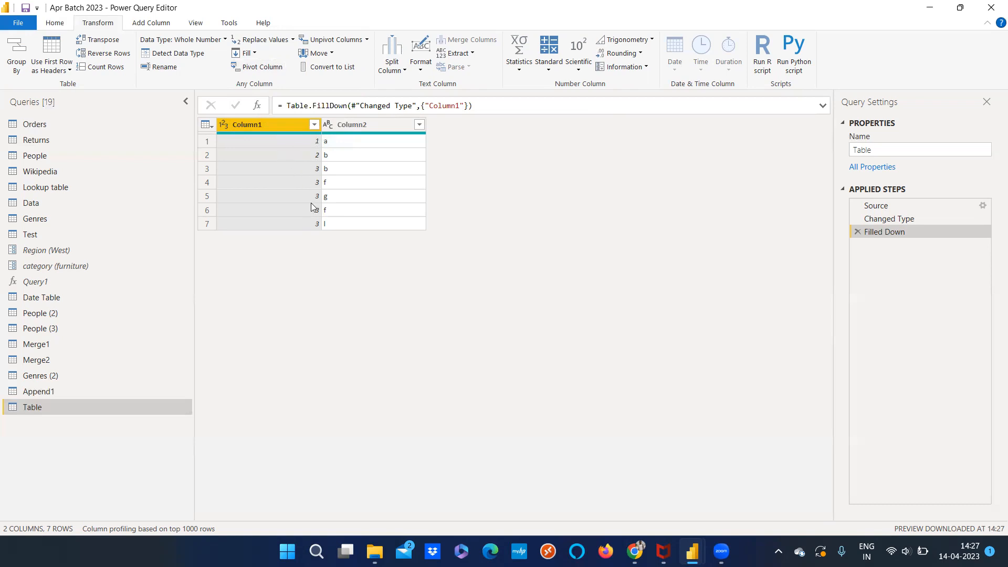
Pivot Column1 of the manually entered table, using Column2 as the values column
click(257, 65)
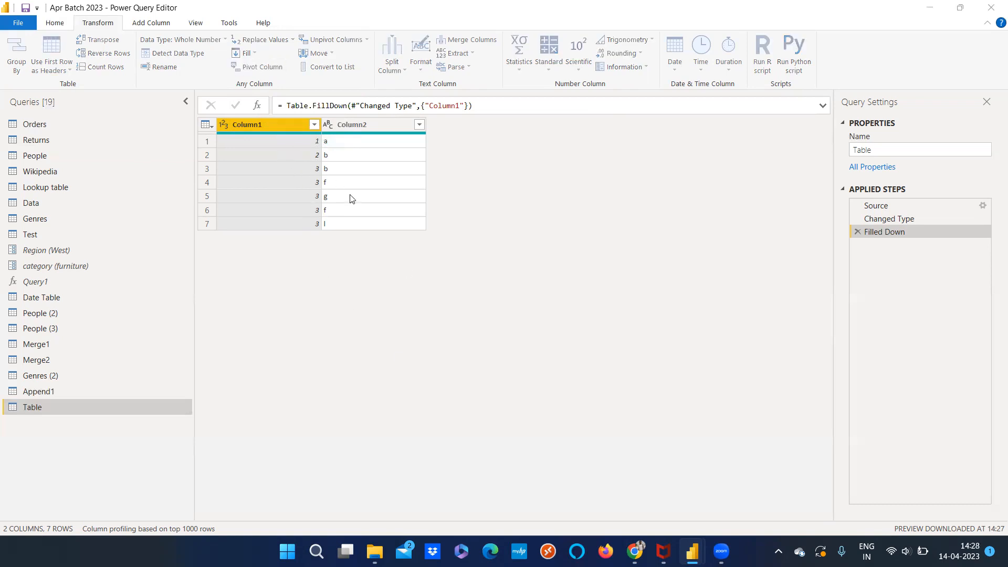
click(333, 259)
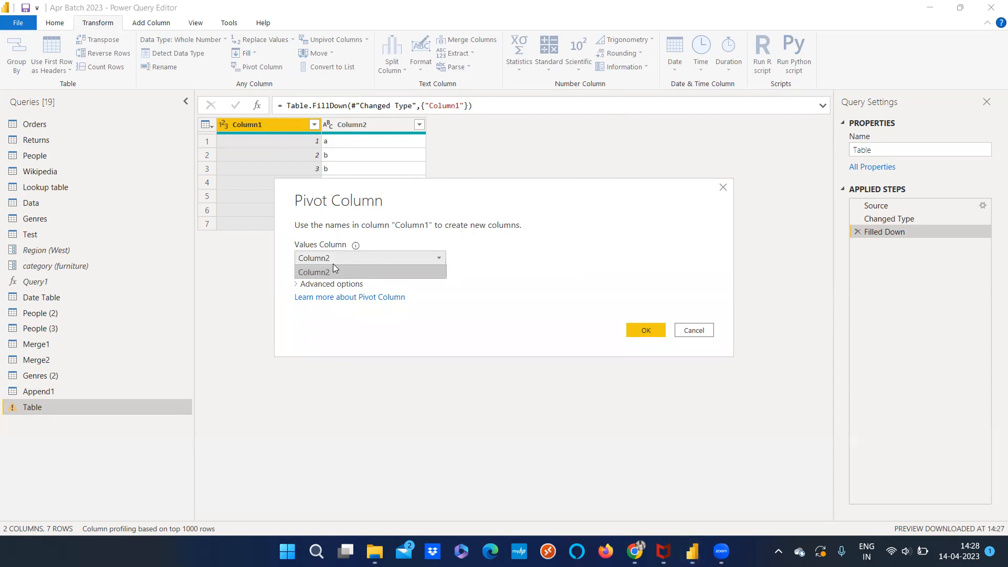
click(462, 255)
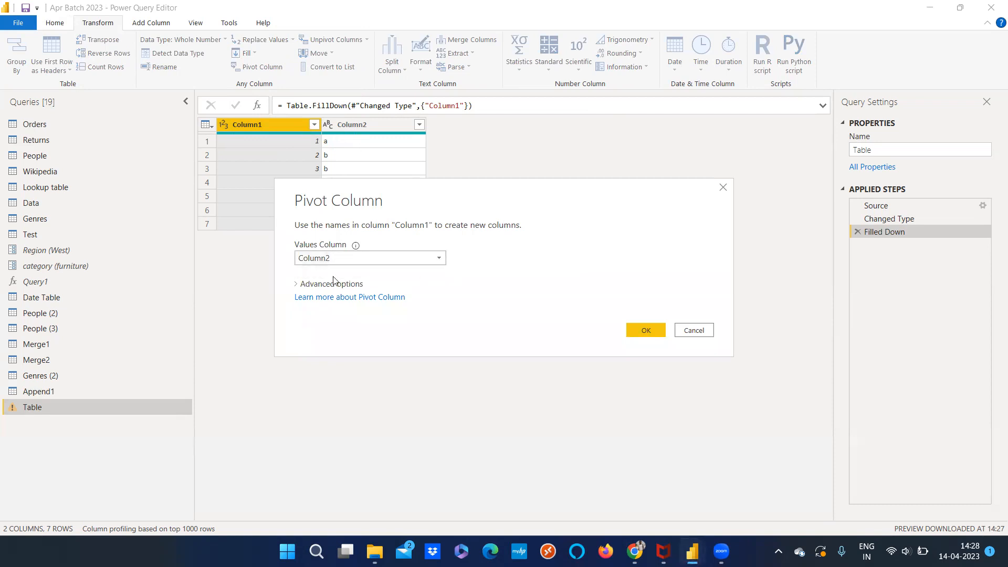
click(656, 330)
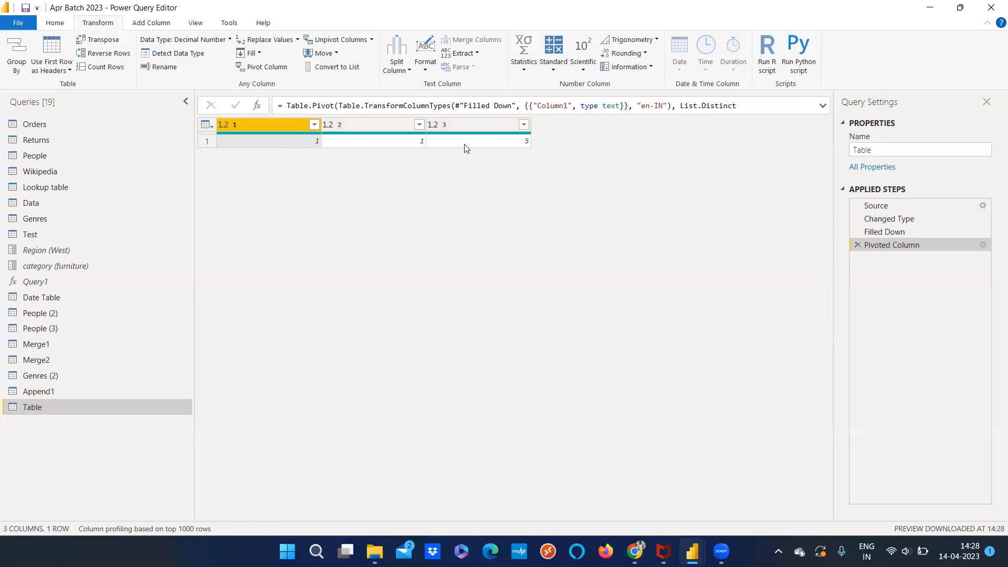
Compare the table at its Filled Down and Pivoted Column steps, and delete the Pivoted Column step
click(880, 231)
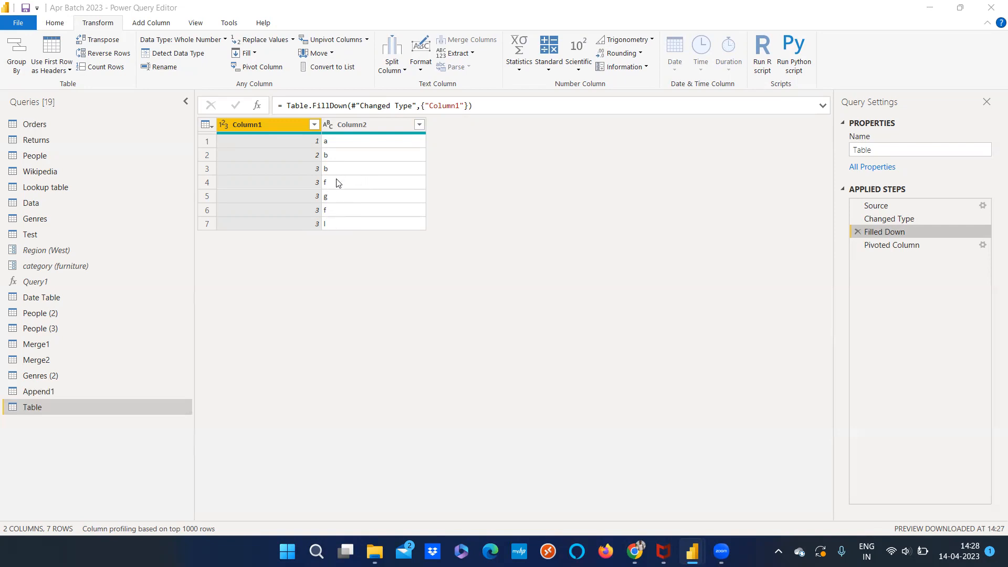
click(873, 247)
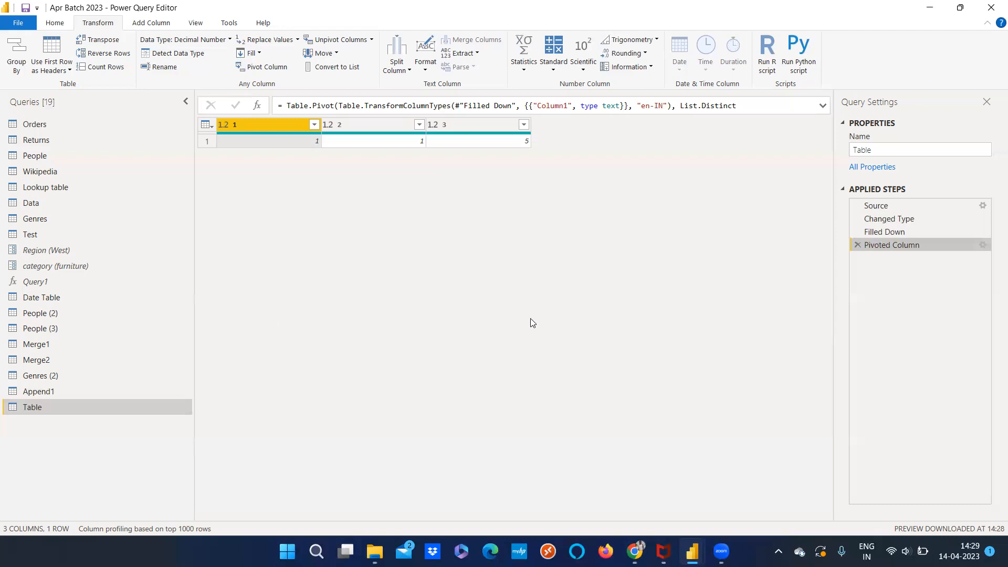
click(886, 231)
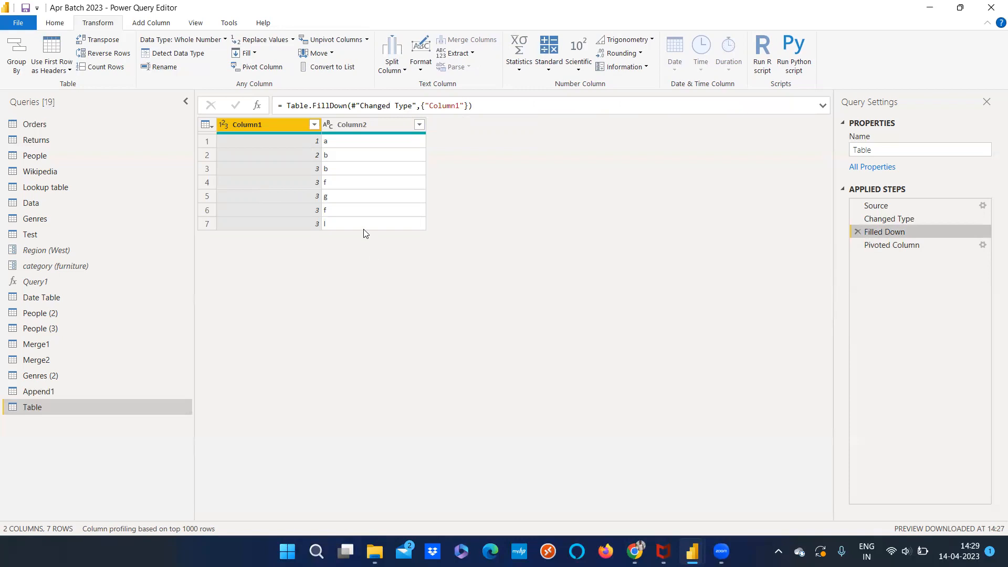
click(902, 250)
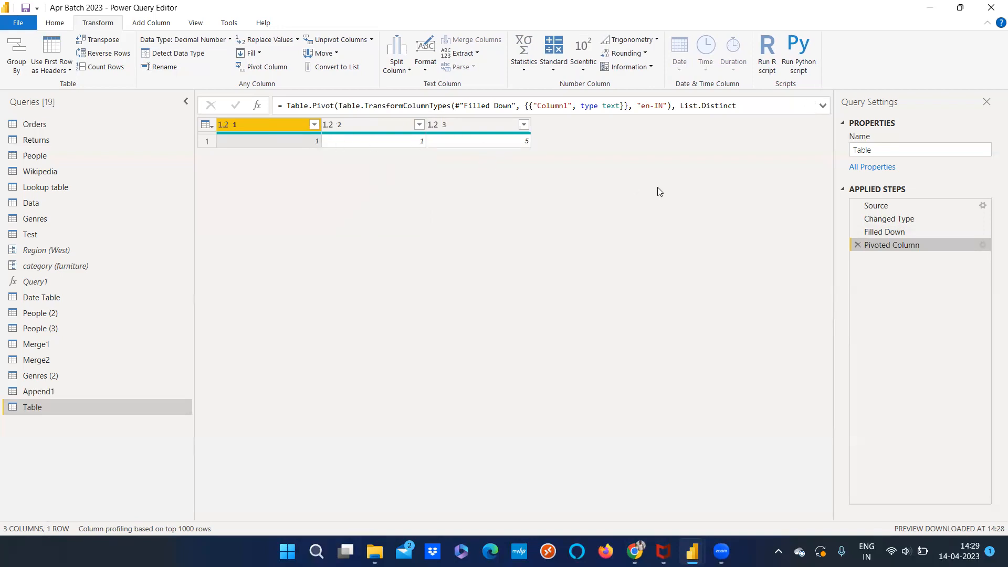
click(855, 245)
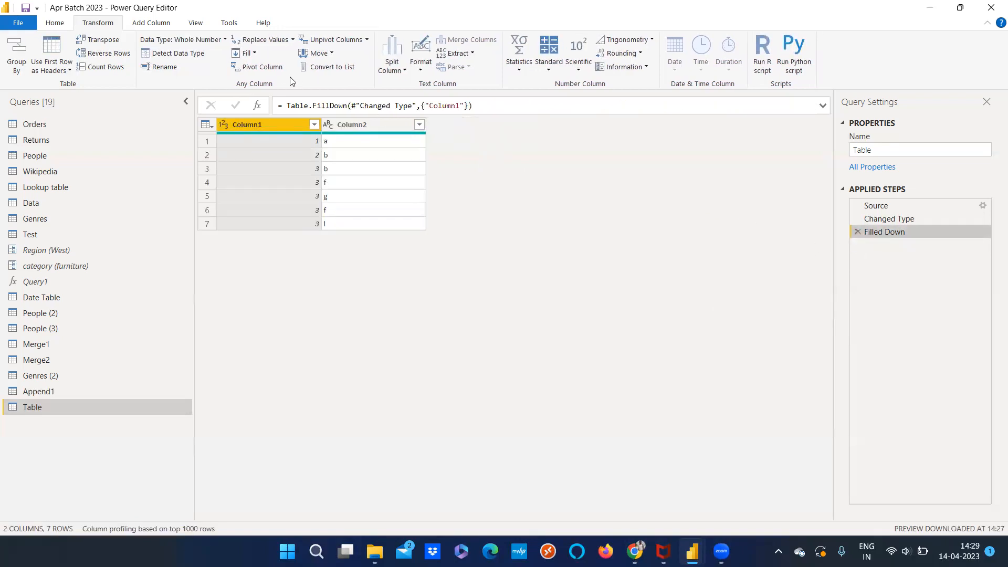
Pivot Column1 again with Column2 as the values column, try unpivoting column 1, and delete the Unpivoted Columns step
click(273, 68)
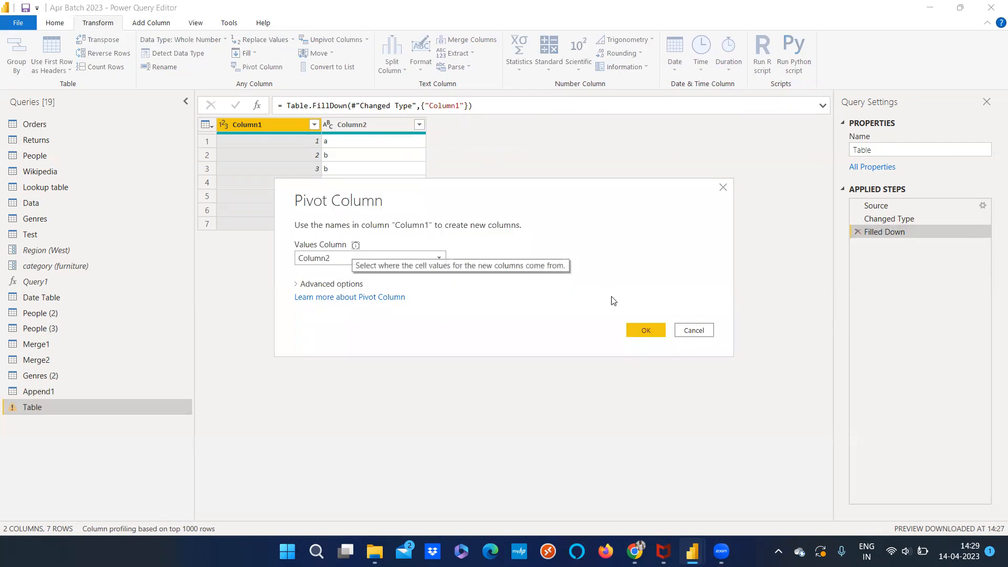
click(634, 327)
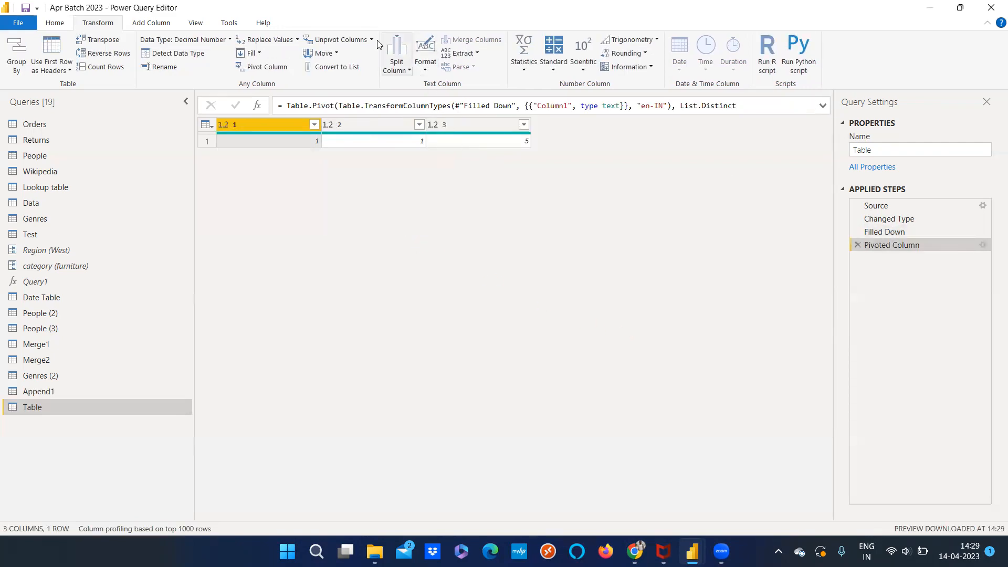
click(336, 39)
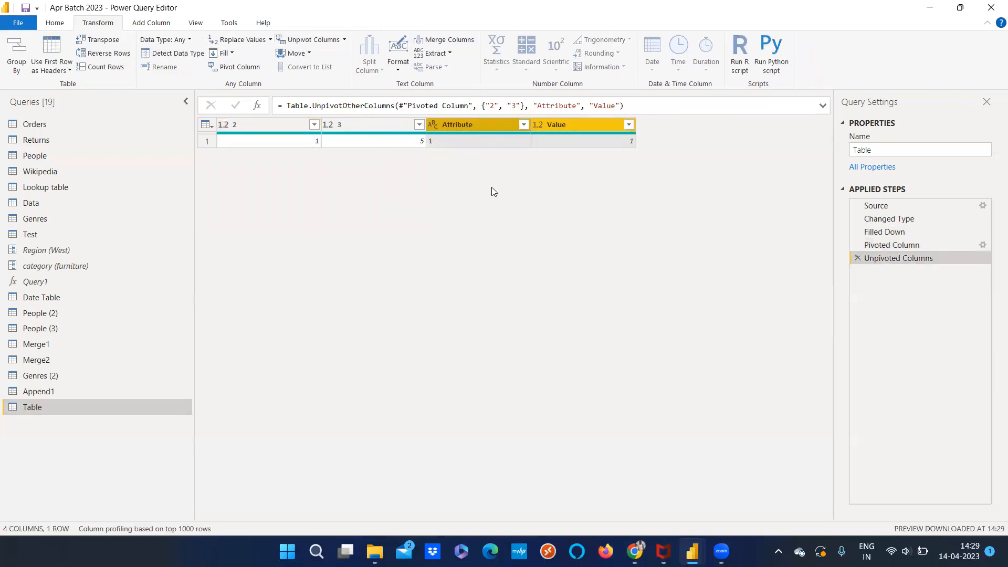
click(855, 259)
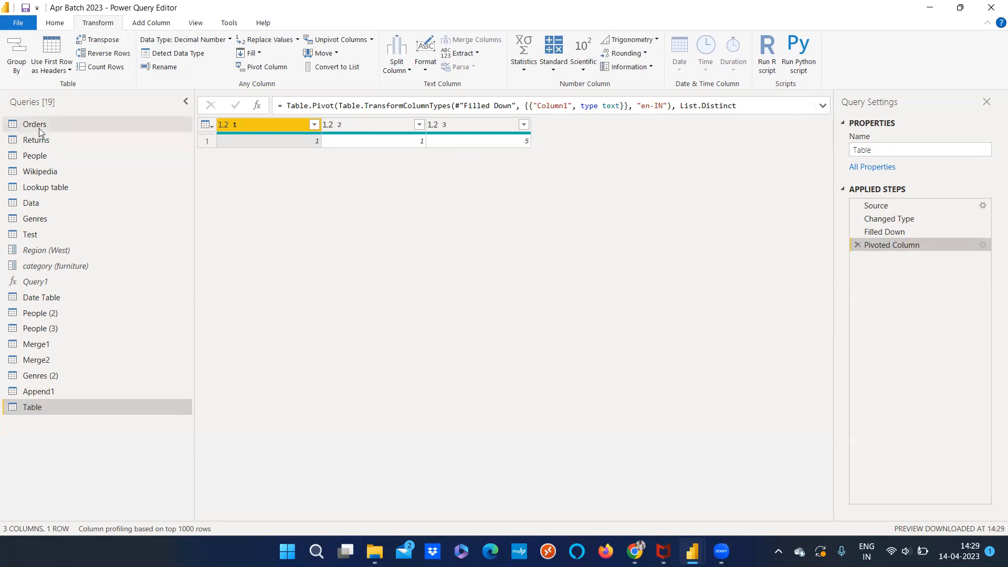
Try unpivoting all columns other than State in the Merge1 query, and delete the resulting Unpivoted Other Columns step
click(41, 128)
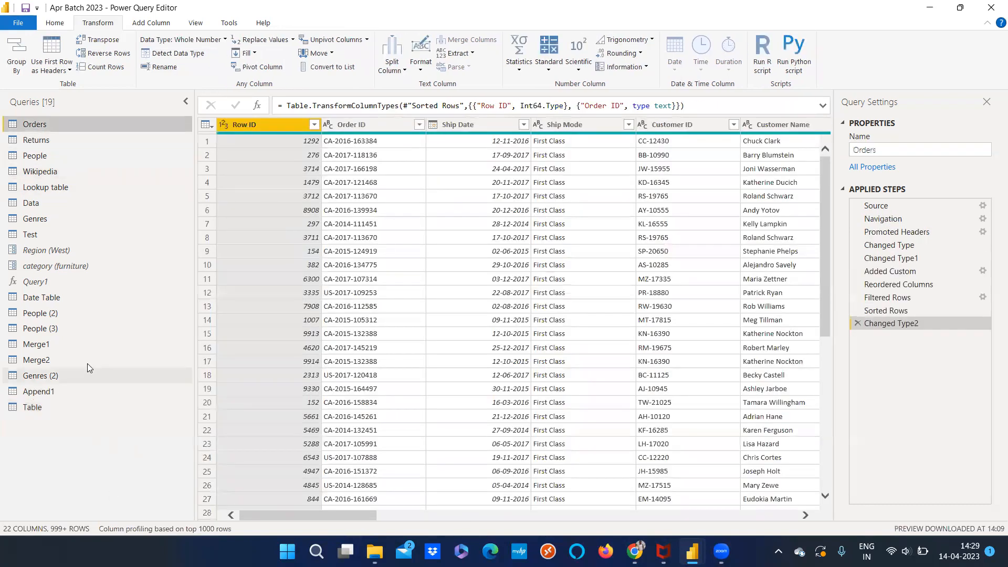
click(51, 345)
drag(315, 515, 823, 536)
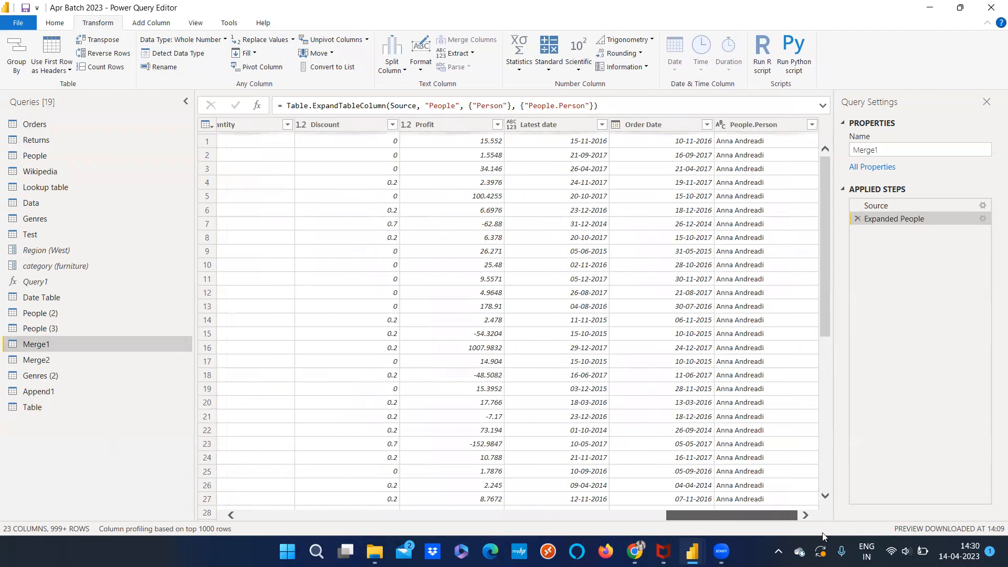
drag(726, 514, 170, 452)
drag(275, 514, 435, 507)
click(544, 126)
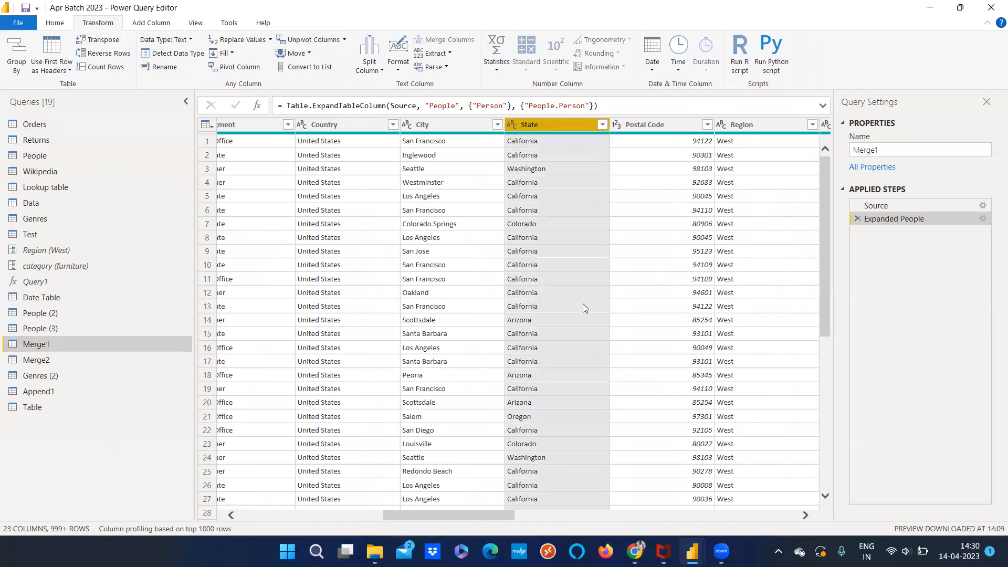
click(344, 40)
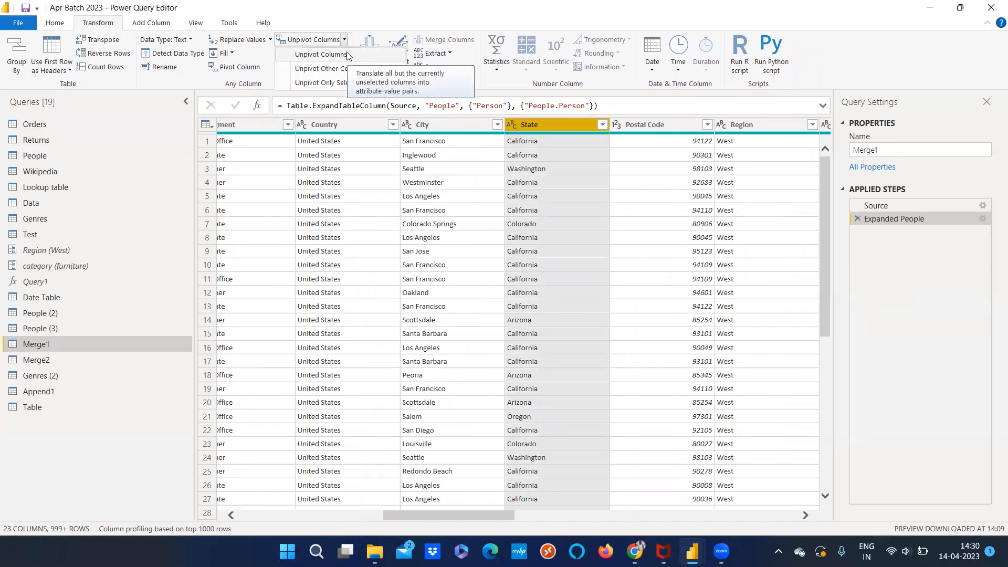
click(347, 69)
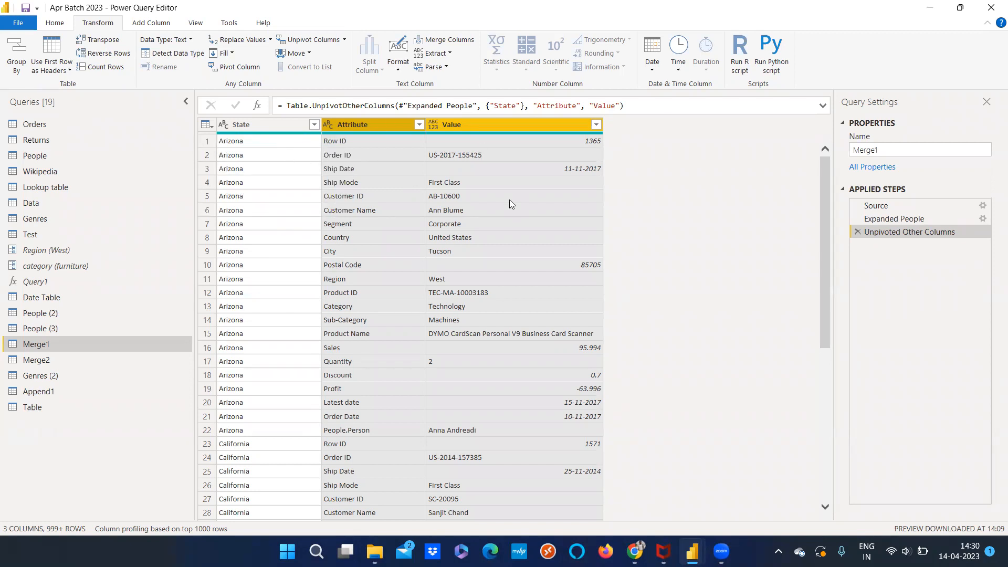
click(858, 232)
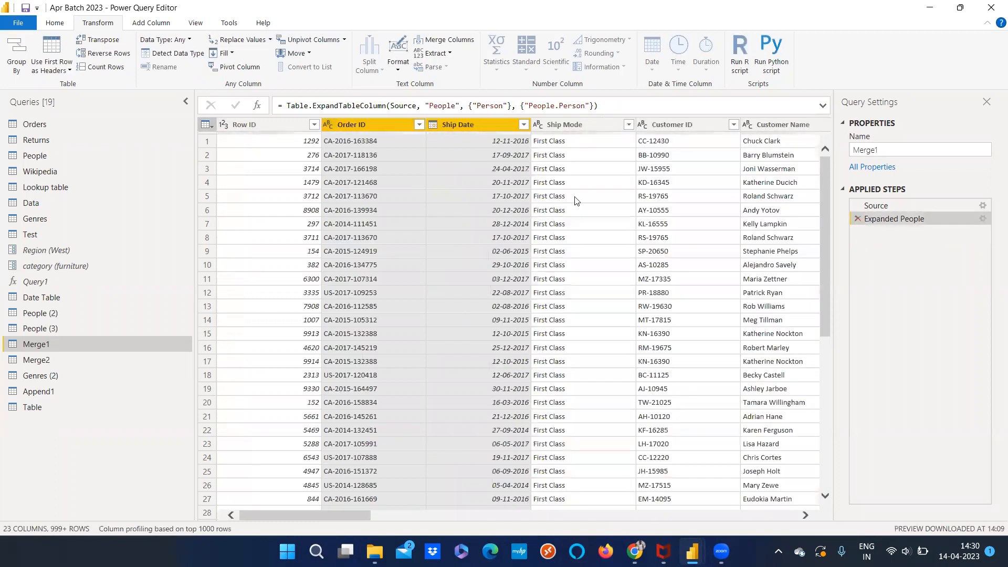
Remove all columns from the Merge1 query except Country and Sales
click(574, 125)
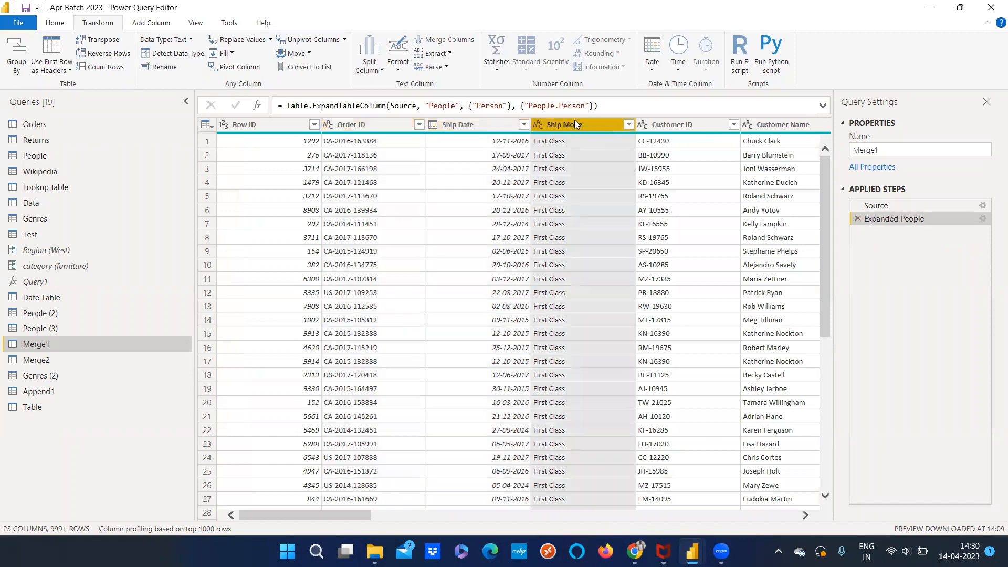
click(675, 124)
click(278, 510)
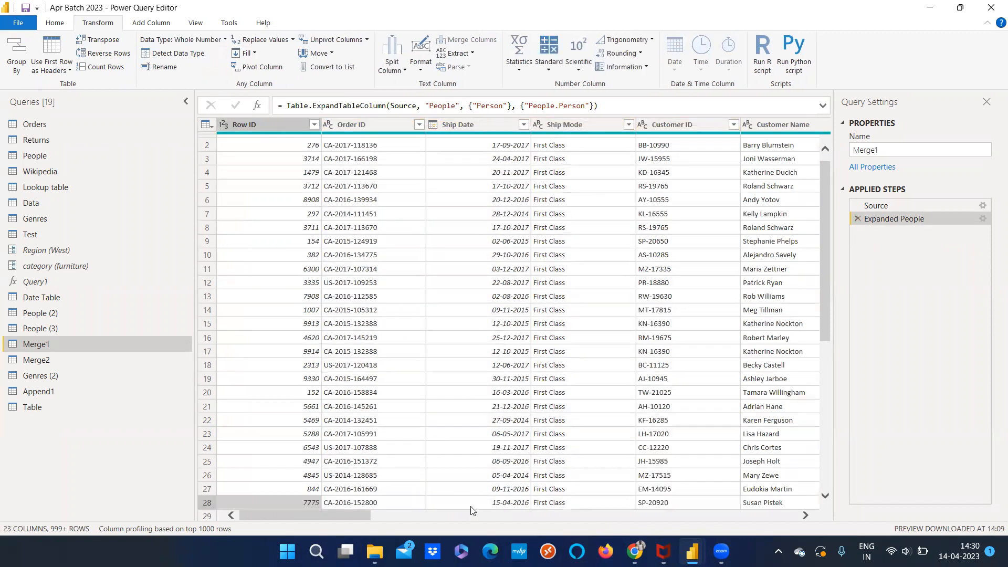
drag(279, 515, 220, 513)
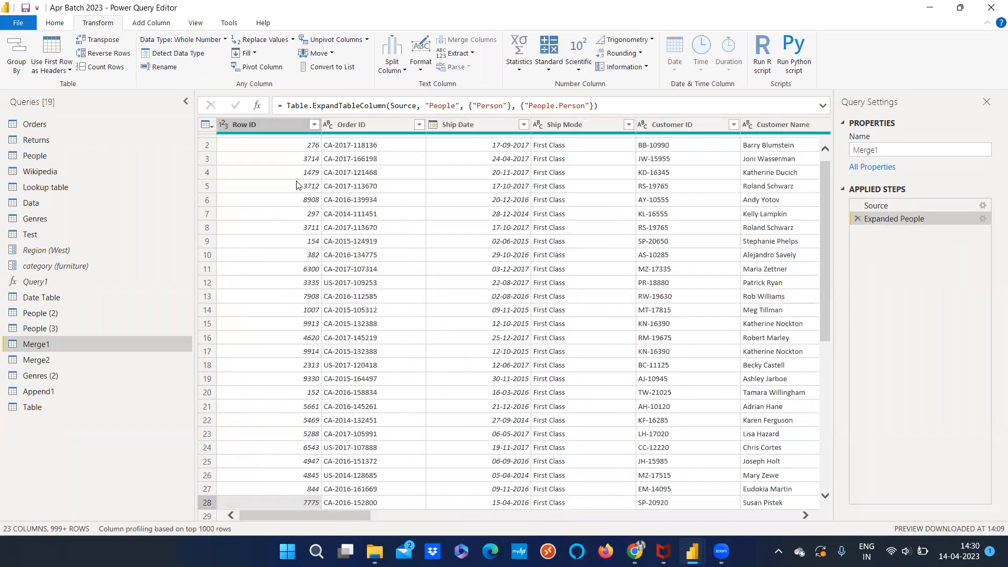
drag(296, 514, 674, 515)
click(464, 414)
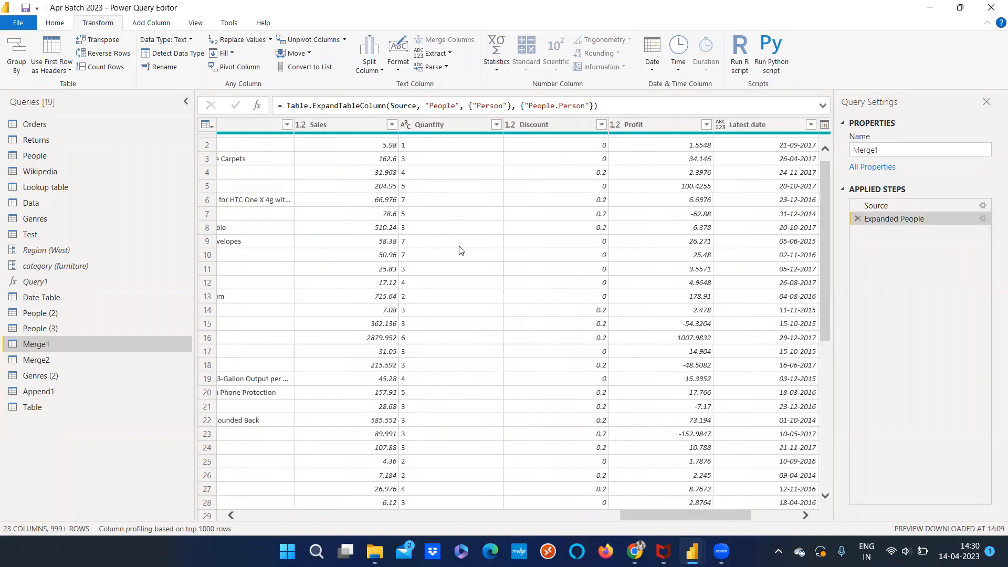
click(339, 126)
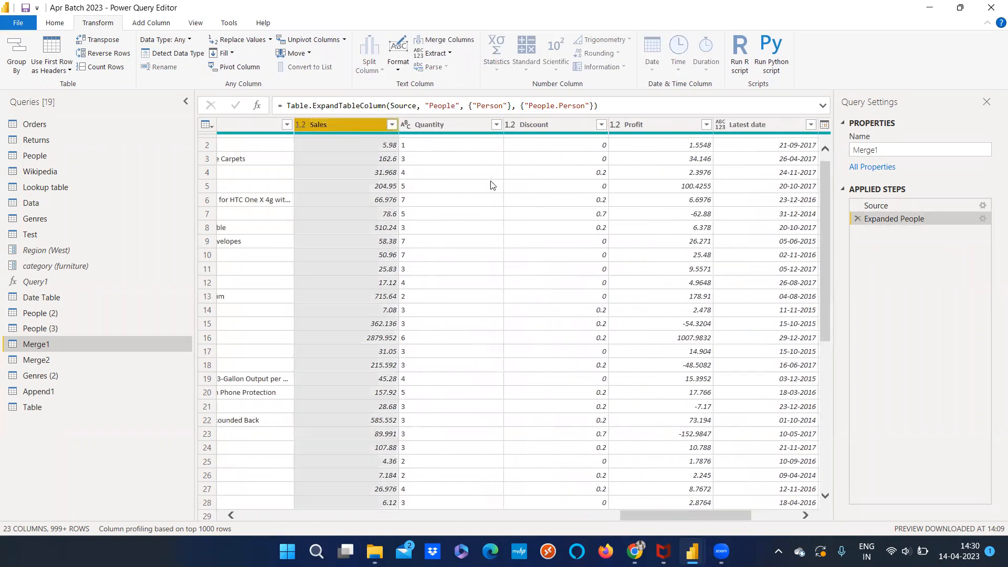
right_click(357, 129)
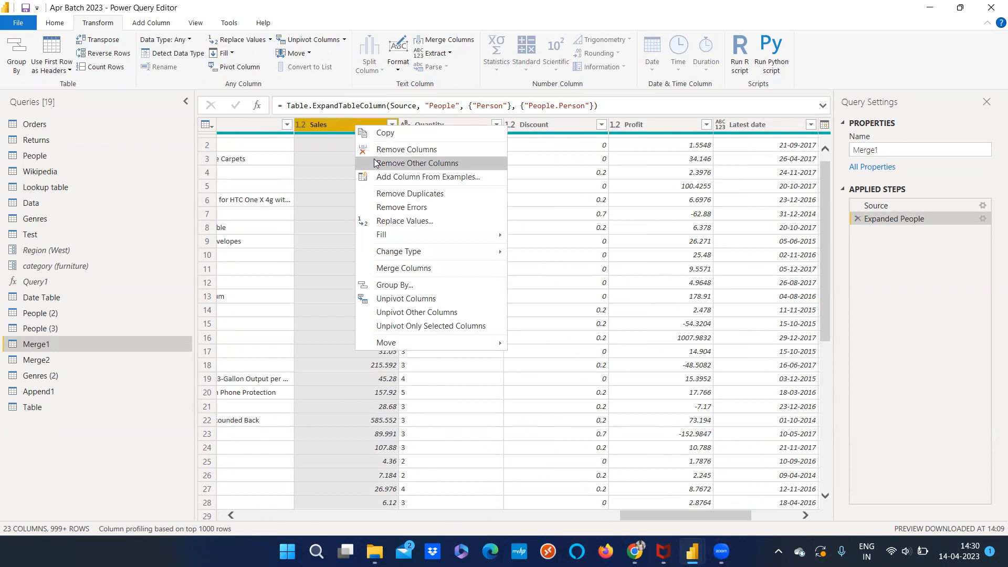
click(375, 157)
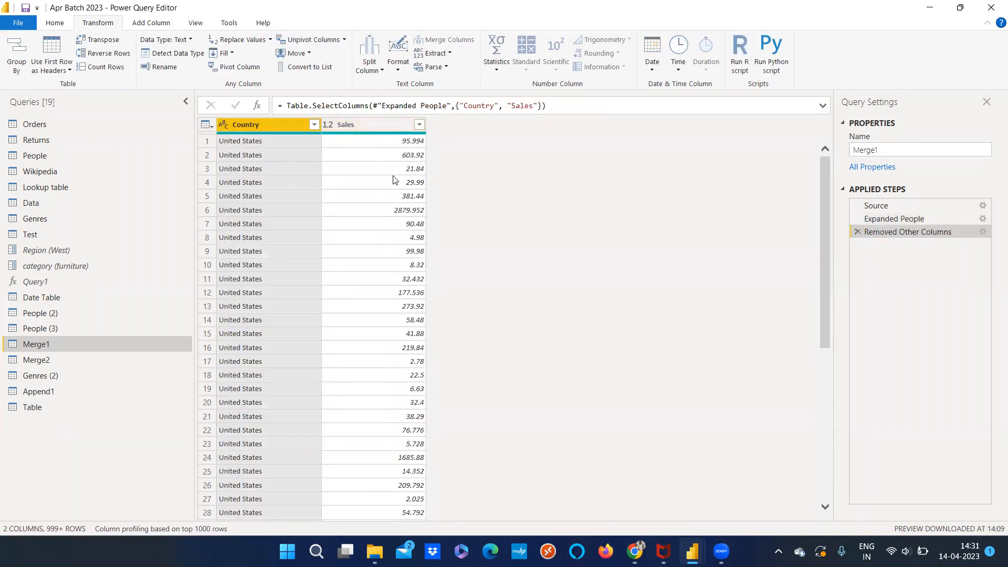
Try unpivoting only the Country column against Sales, and delete the resulting Unpivoted Columns step
click(343, 40)
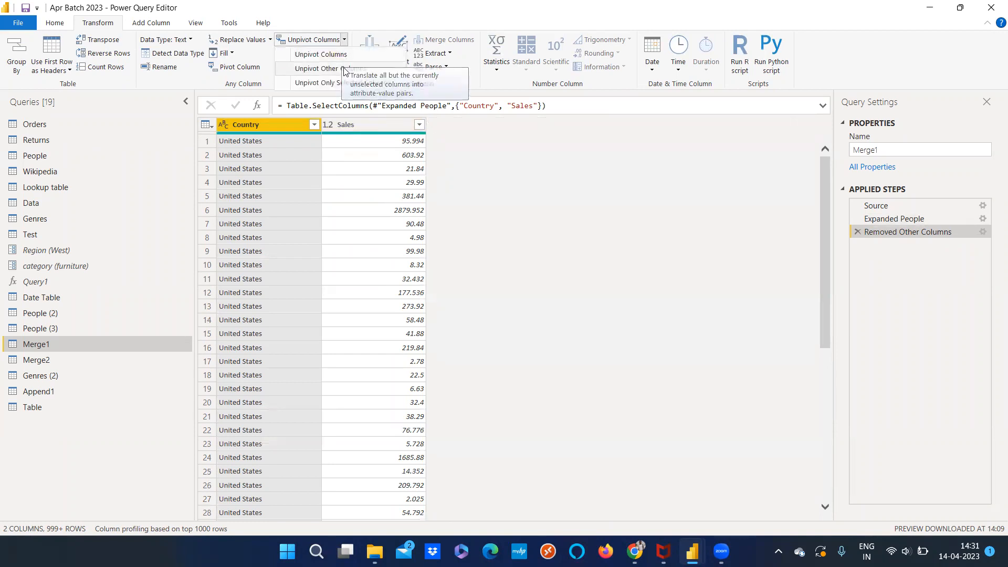
click(356, 70)
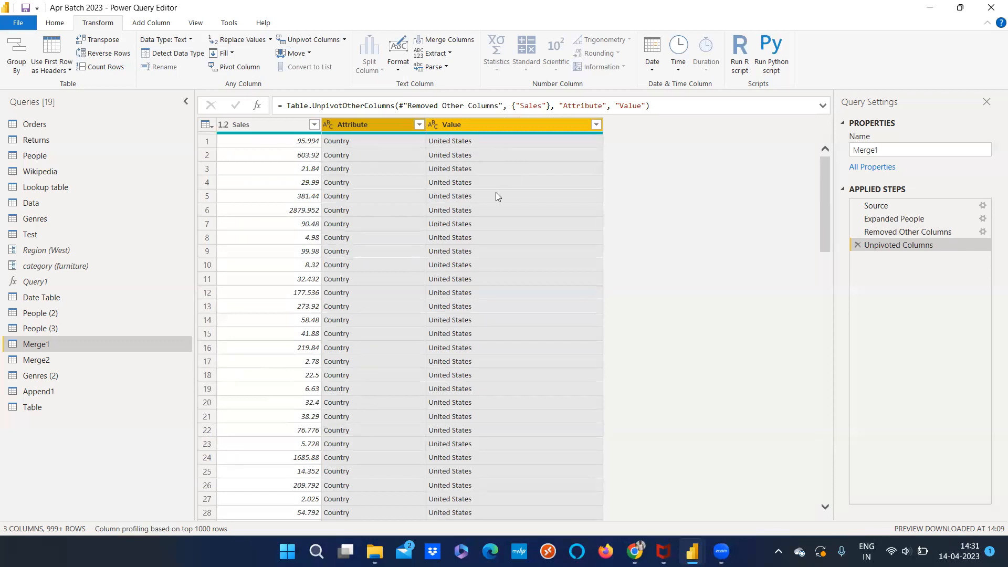
click(866, 234)
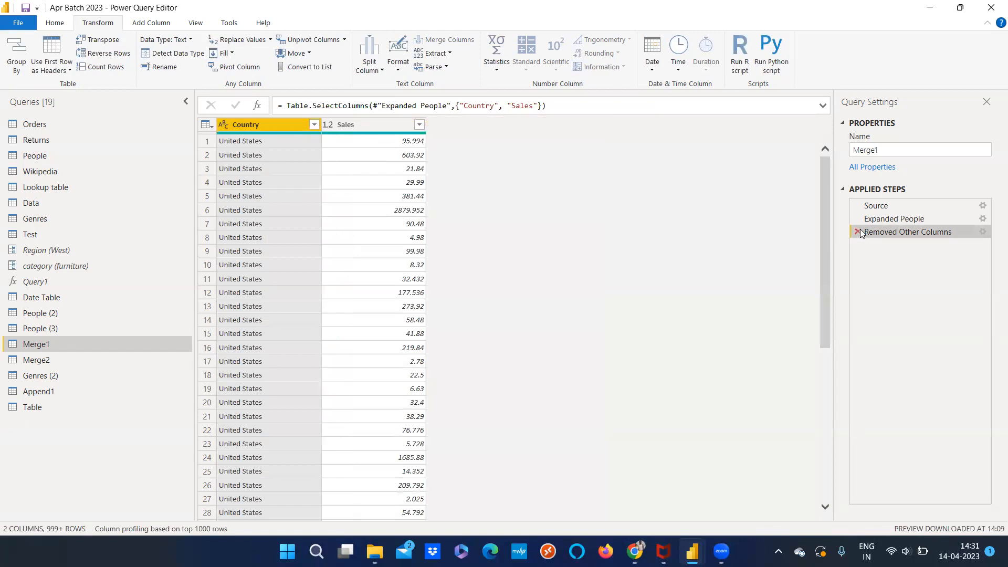
Try unpivoting Country and Sales together, and delete the Unpivoted Columns and Removed Other Columns steps
ctrl+click(369, 126)
click(344, 40)
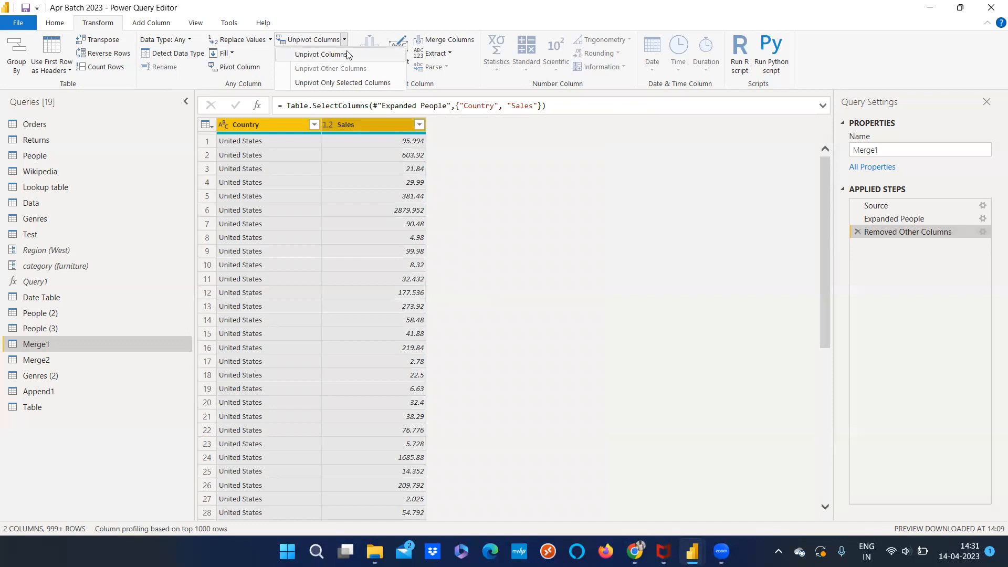
click(348, 55)
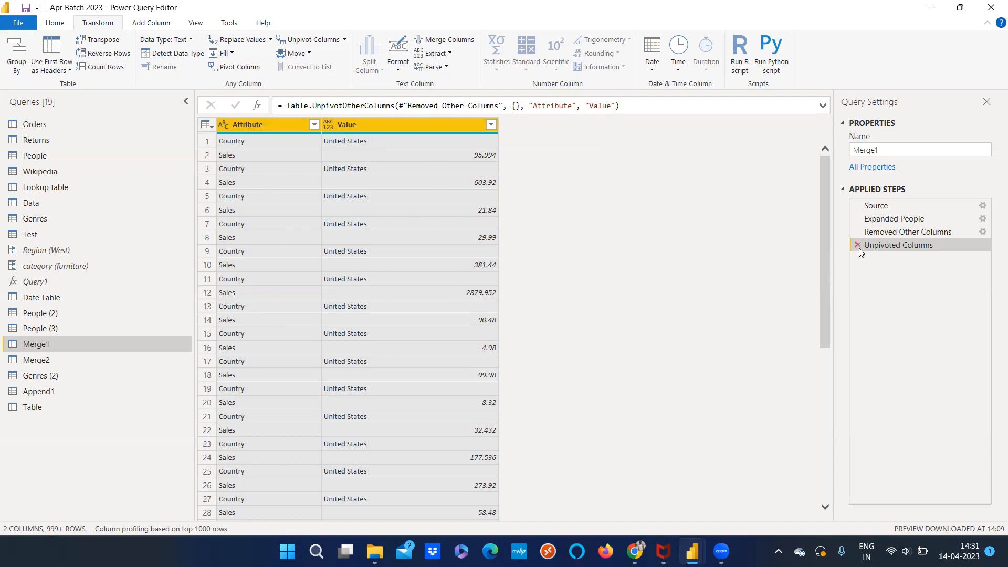
click(861, 231)
click(860, 230)
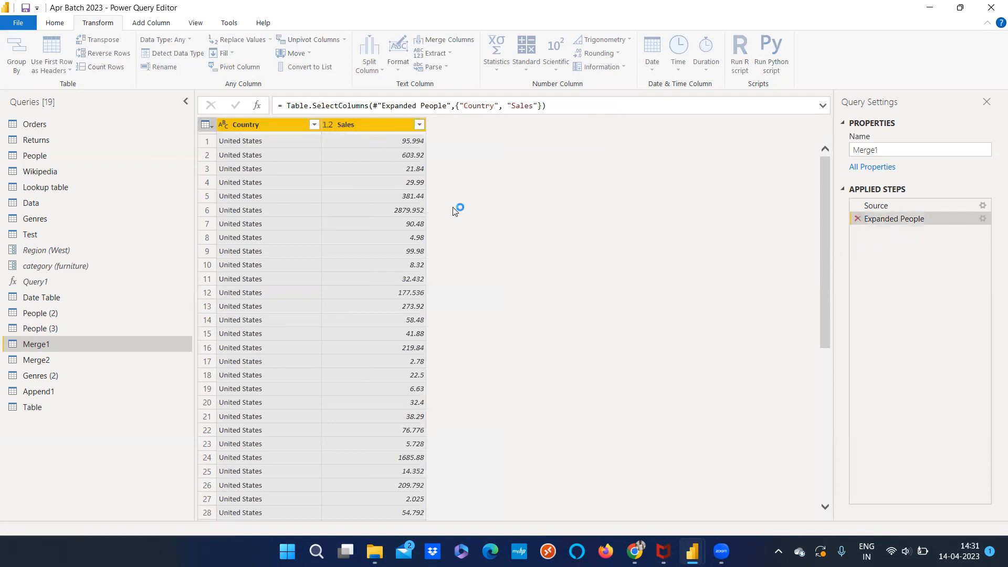
Open the People query and delete its Filtered Rows step so every person is included again
drag(310, 513, 506, 516)
scroll(524, 517, right, 10)
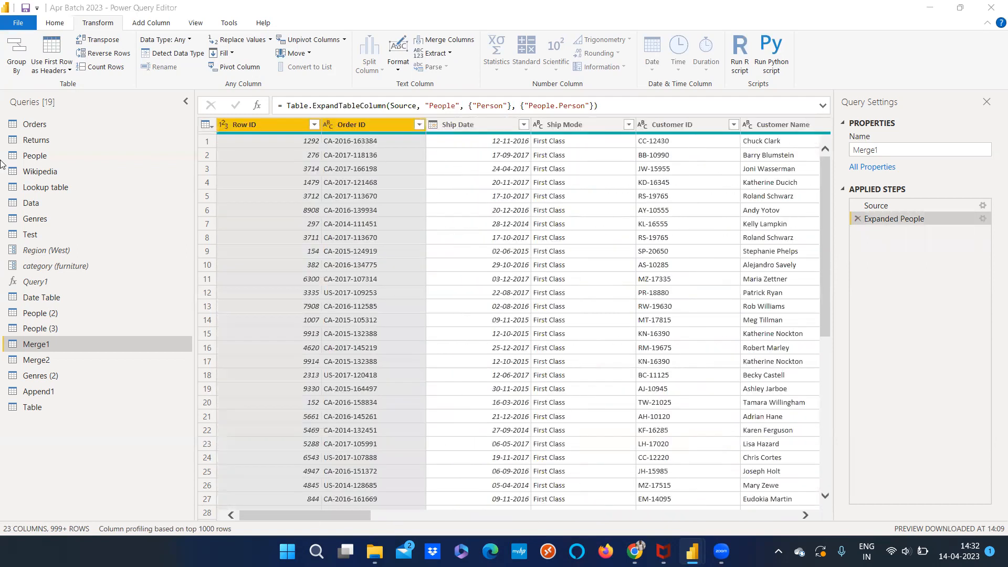
click(57, 152)
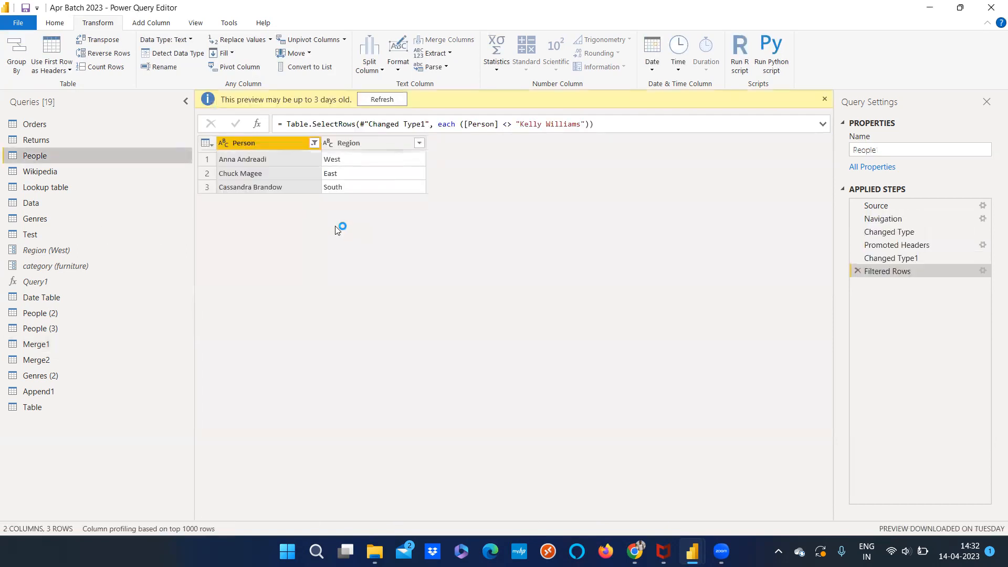
click(314, 143)
click(156, 209)
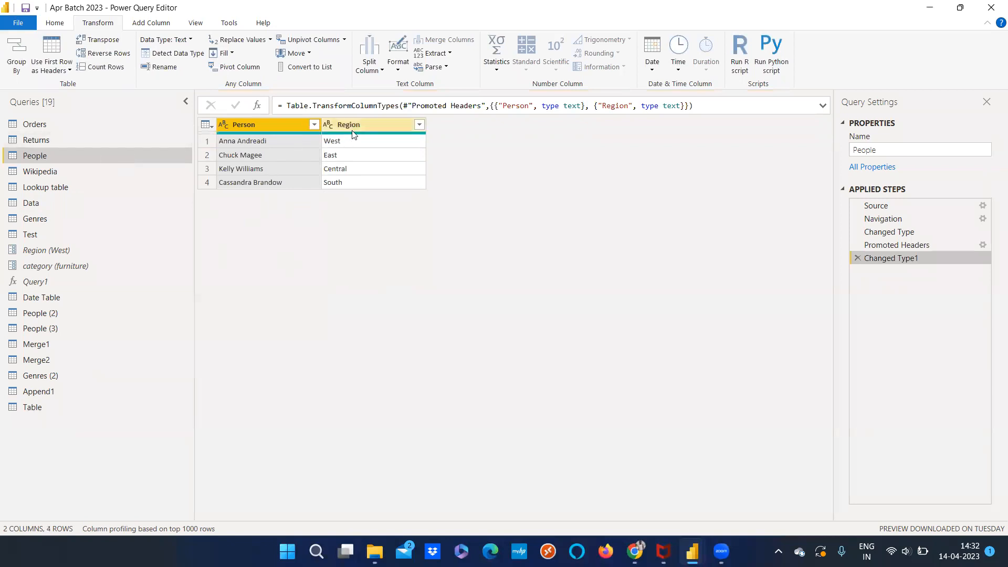
Look through the Orders, Returns, People, People (2) and People (3) queries, and review the unpivot options available for People
click(345, 41)
click(265, 223)
click(57, 124)
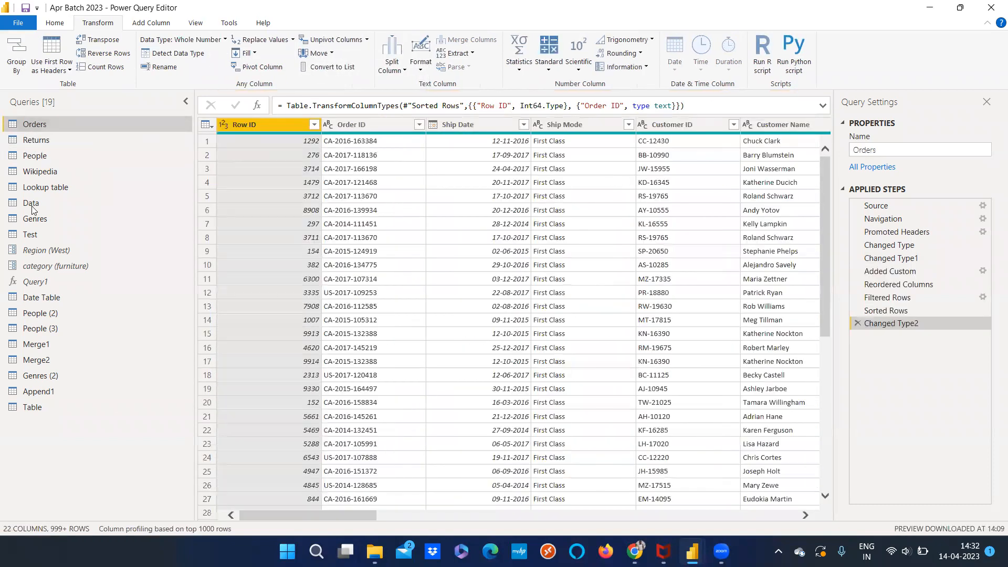
click(58, 333)
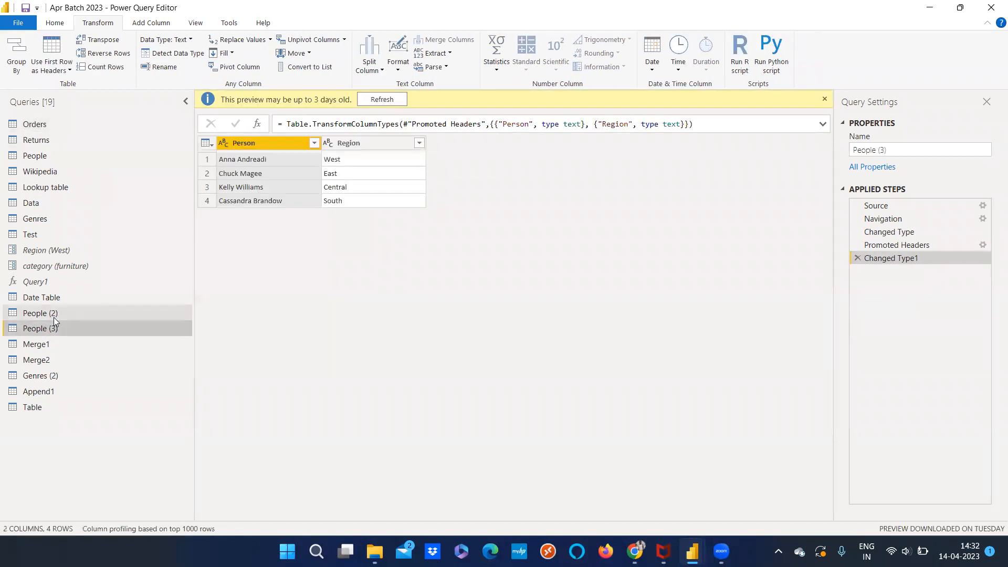
click(54, 317)
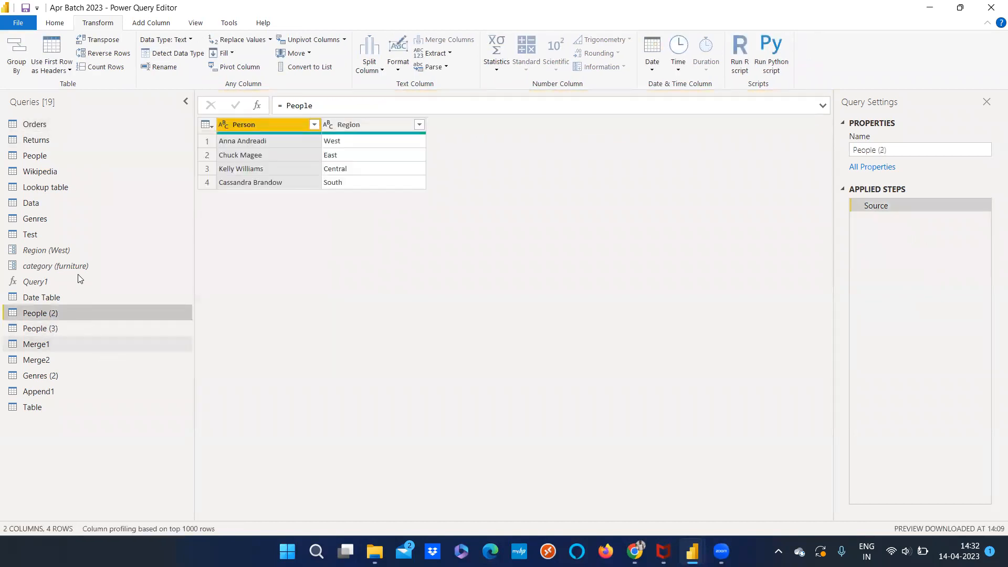
click(33, 123)
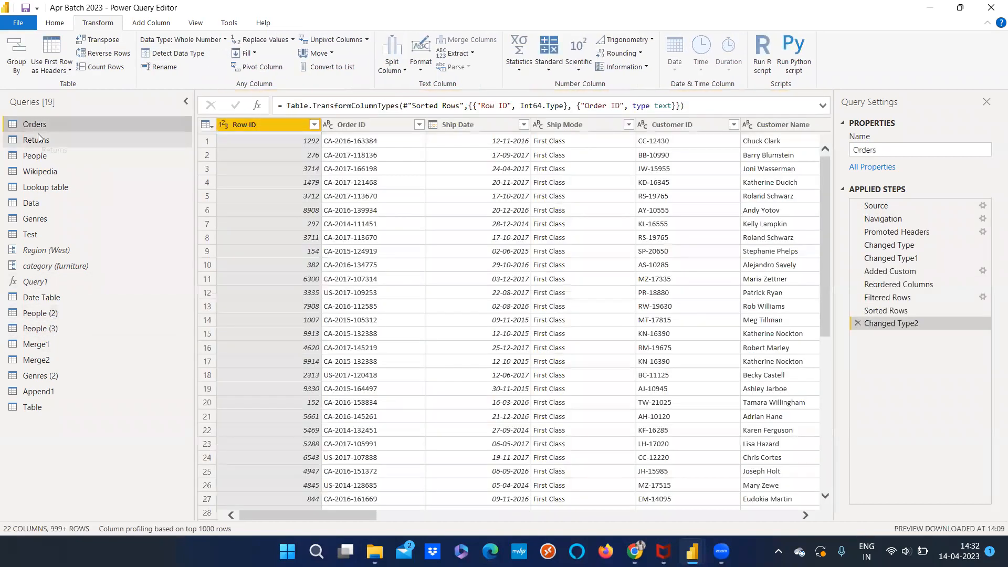
click(41, 140)
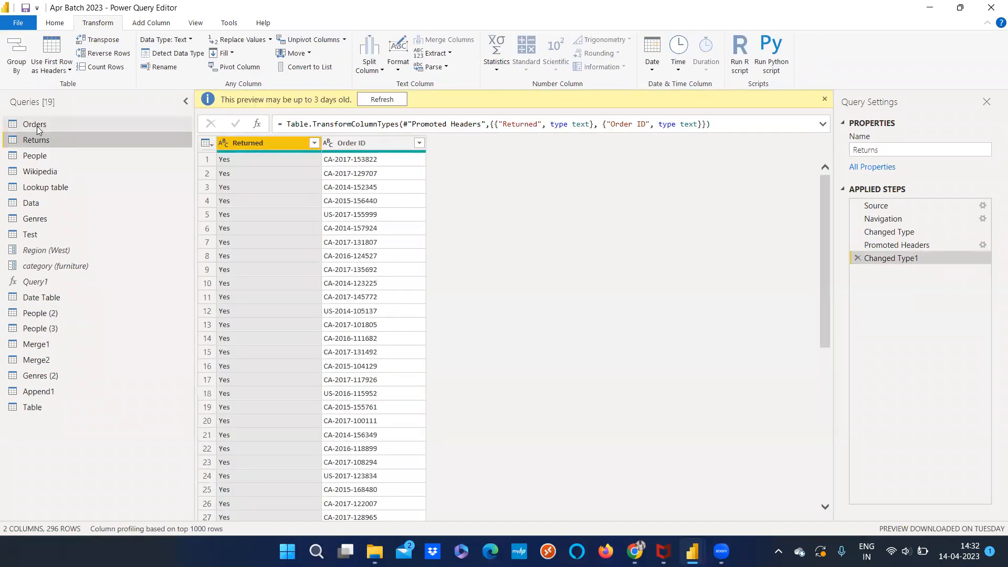
click(37, 125)
click(52, 139)
click(47, 155)
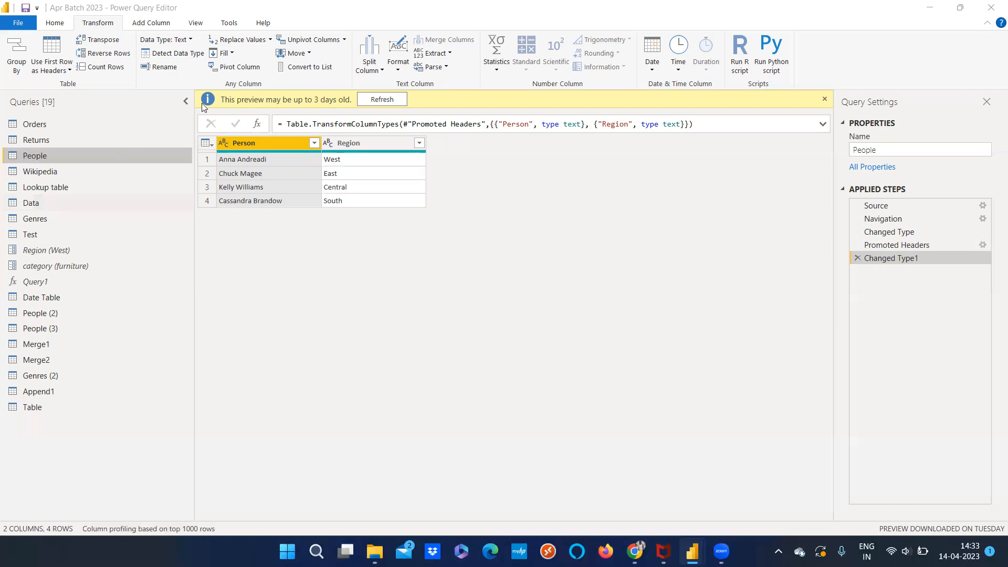
click(343, 40)
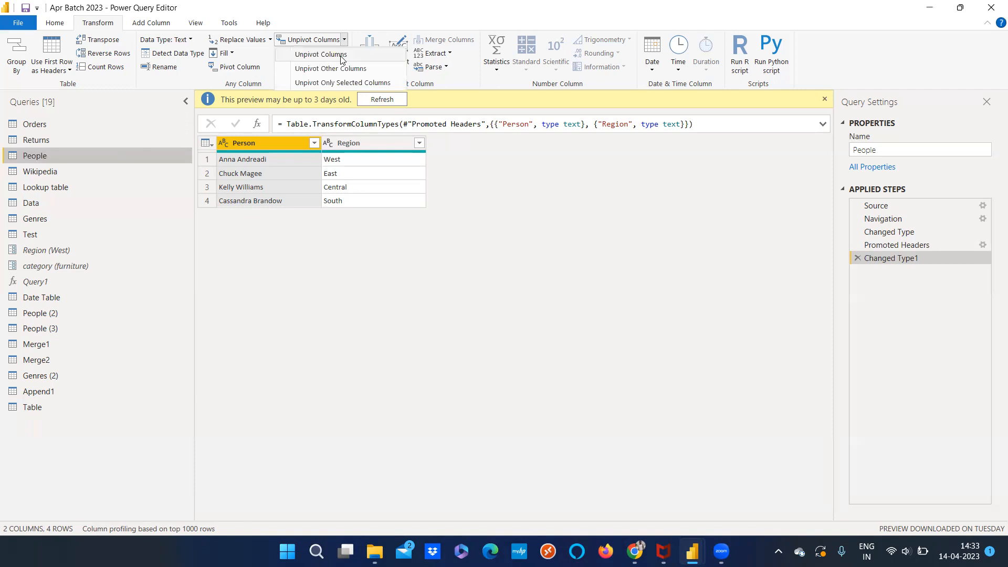
click(325, 244)
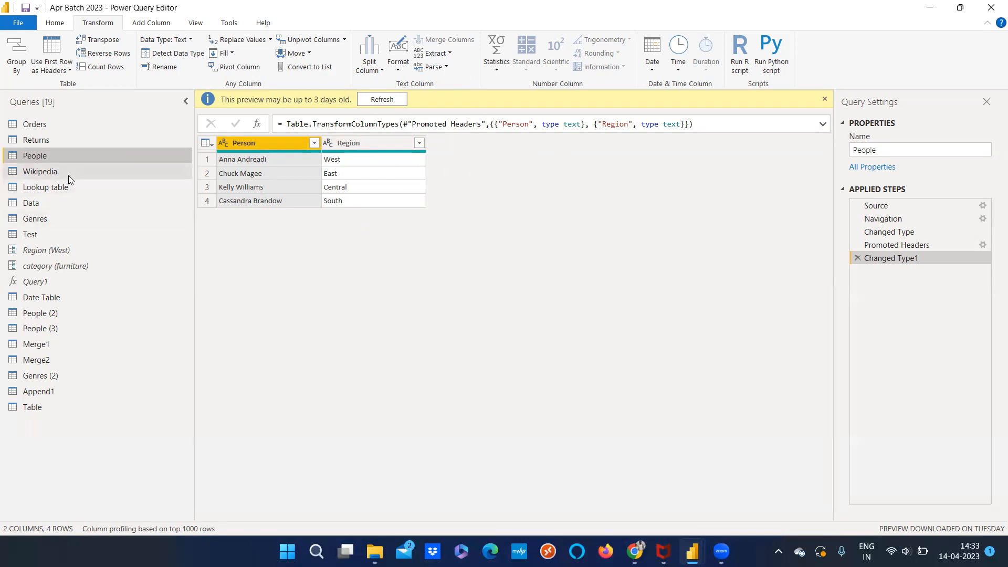
Check the Append1 and Table queries, and open the Merge1 query
click(53, 124)
click(61, 394)
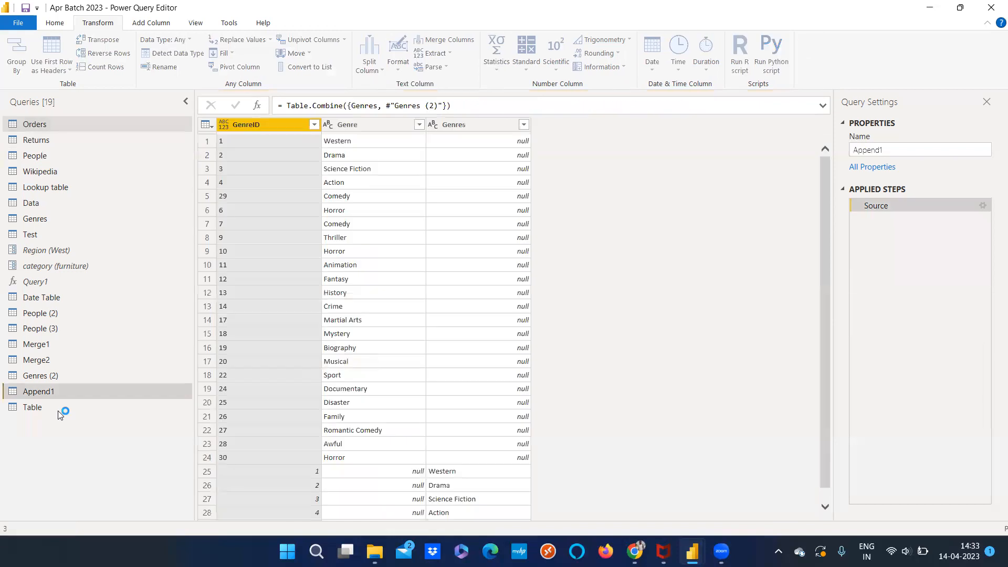
click(57, 408)
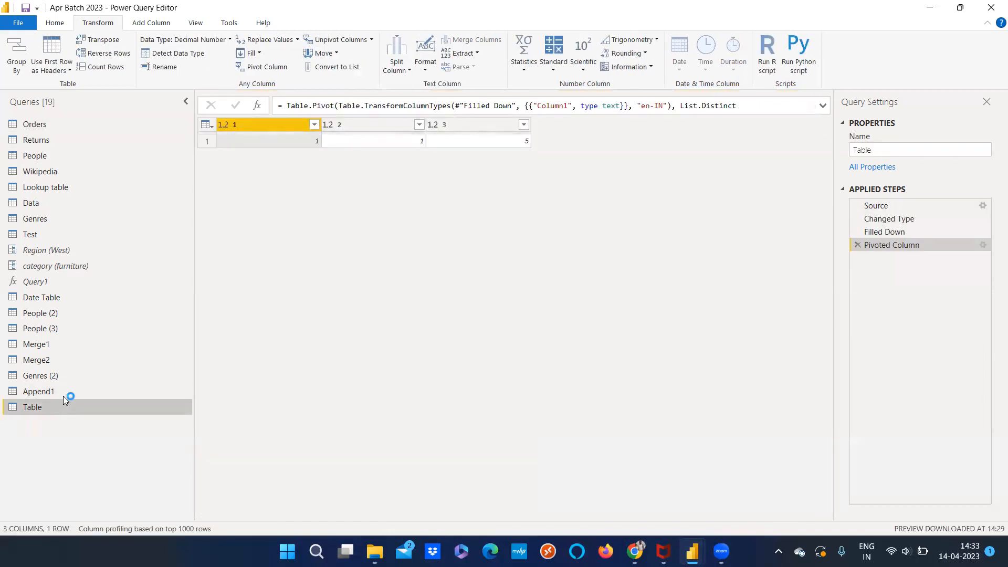
click(63, 395)
click(67, 400)
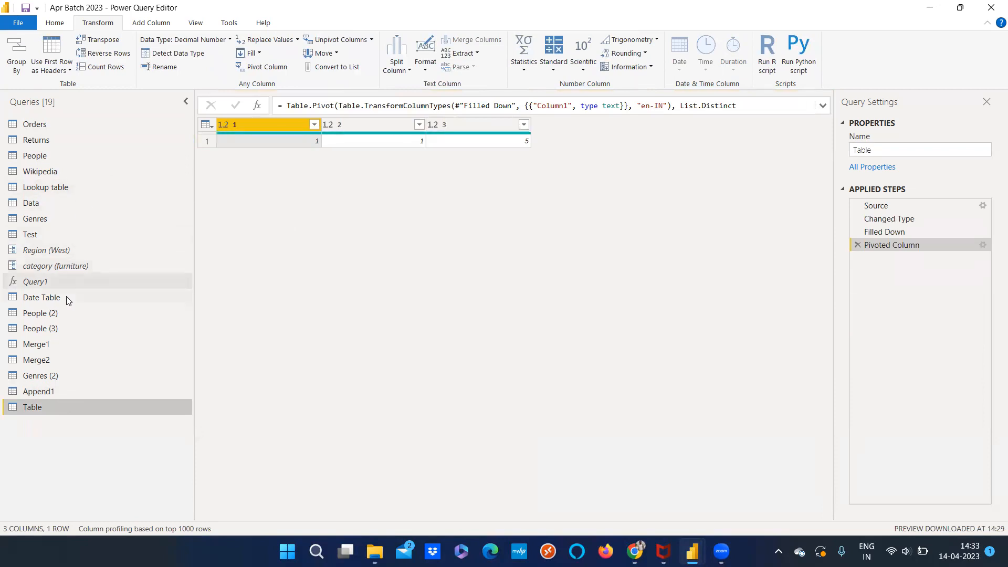
click(65, 311)
click(57, 344)
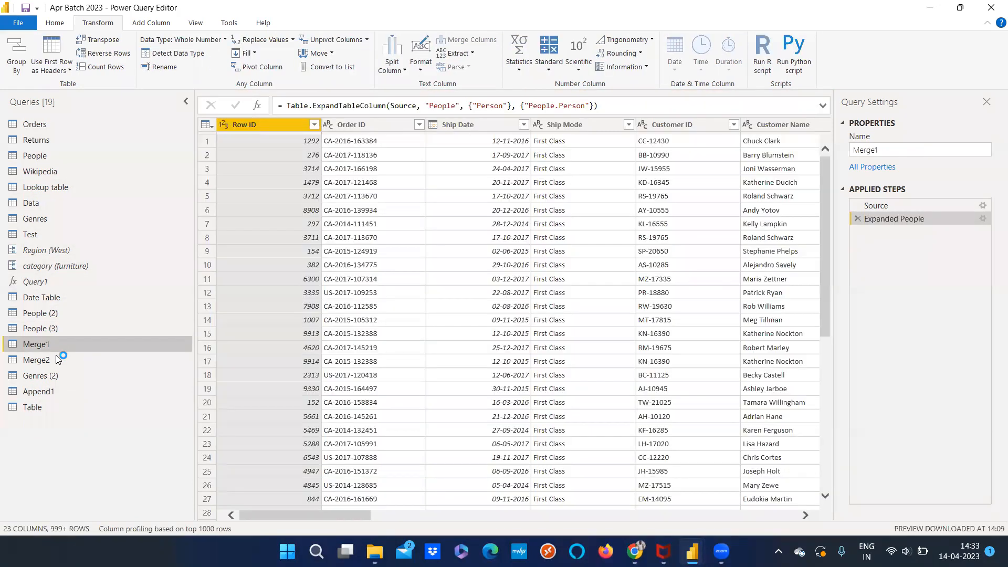
click(57, 357)
click(60, 348)
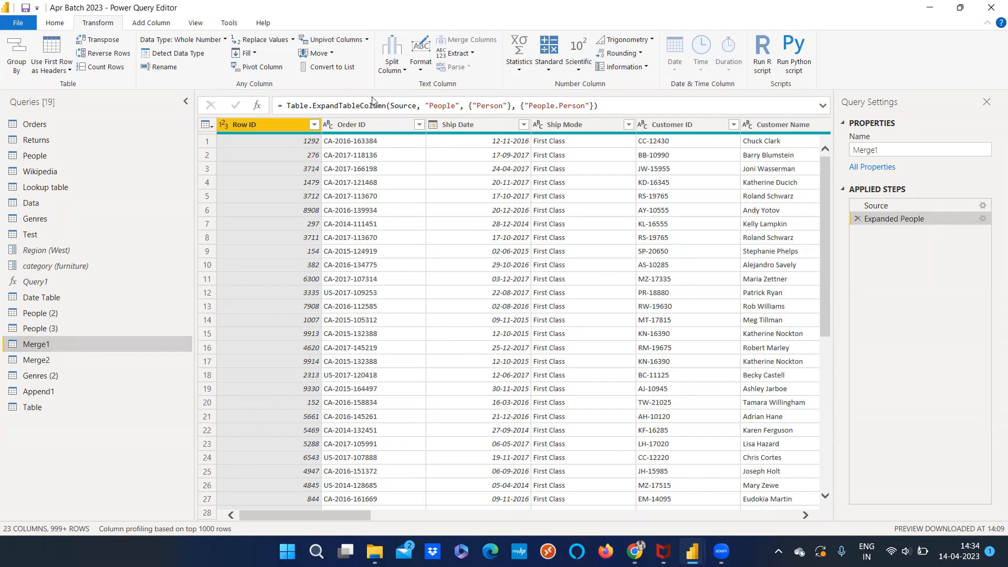
Review the Unpivot Columns options with the Row ID column of Merge1 selected
click(366, 40)
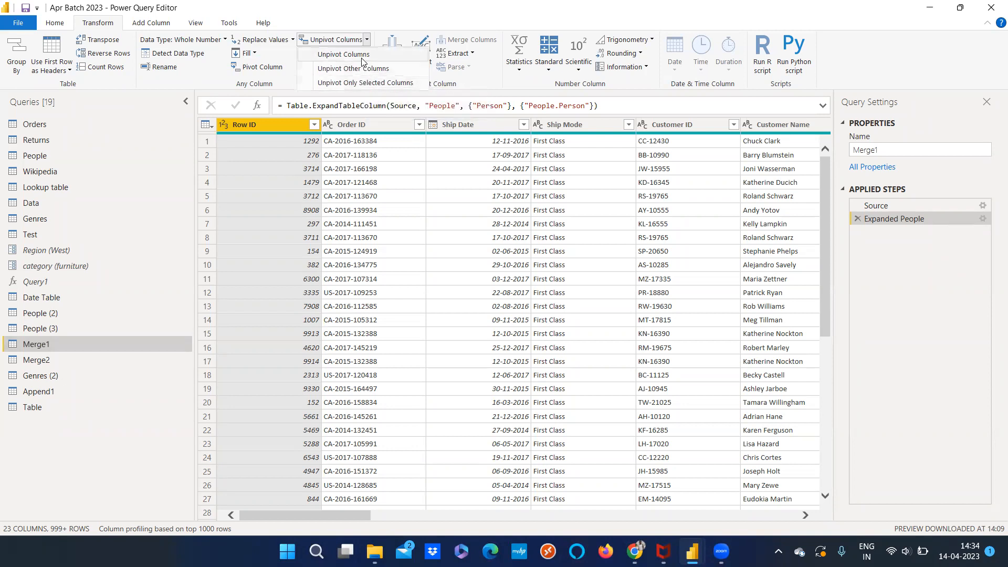
click(926, 327)
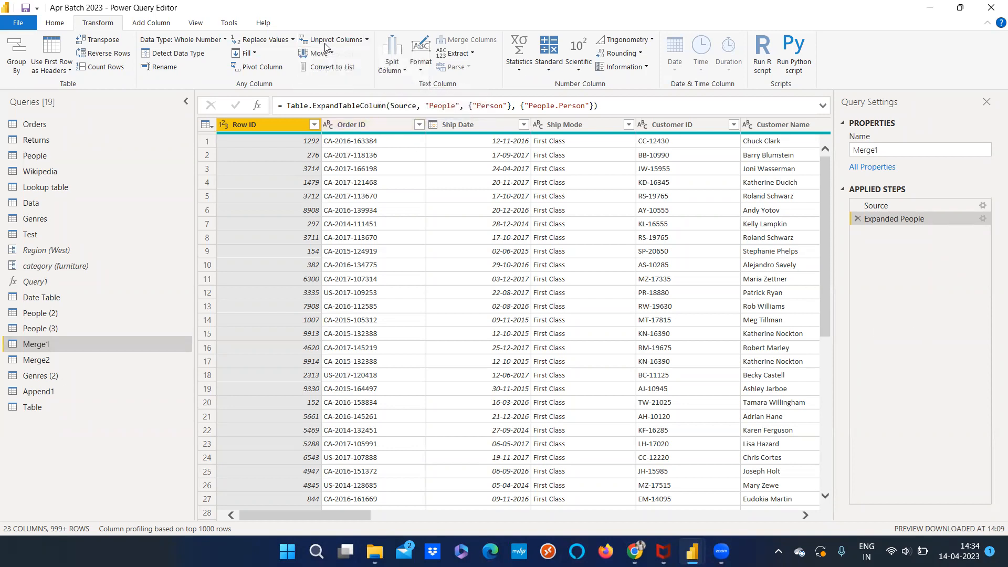
click(368, 42)
click(384, 26)
click(367, 40)
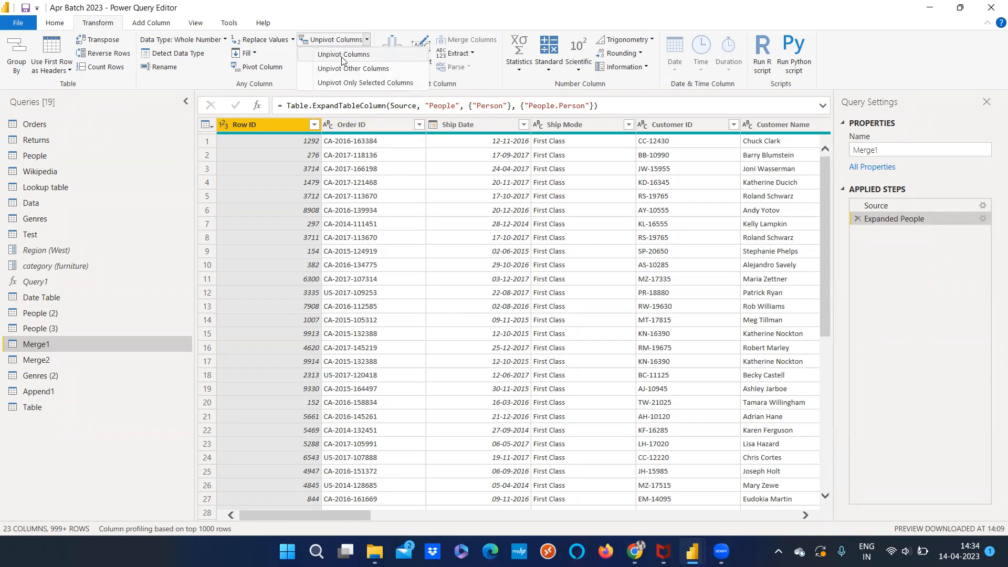
click(382, 27)
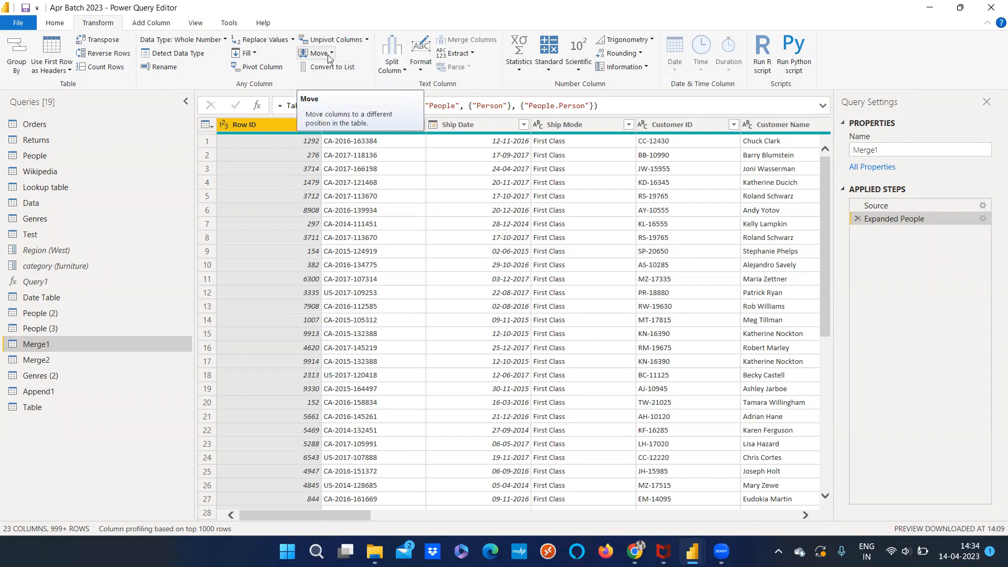
Move the Ship Mode column of Merge1 one position to the right, past Customer ID
click(329, 56)
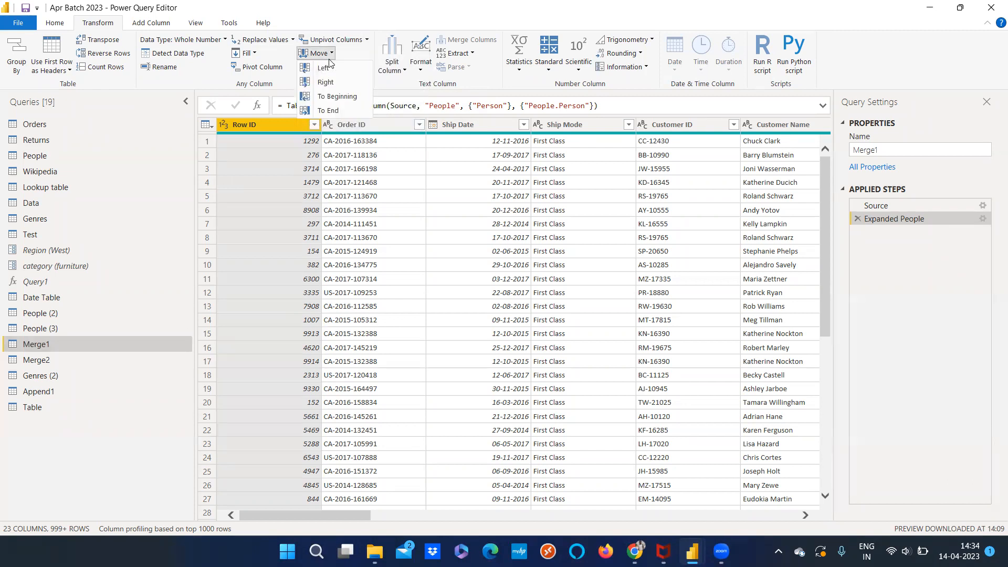
click(370, 131)
click(467, 129)
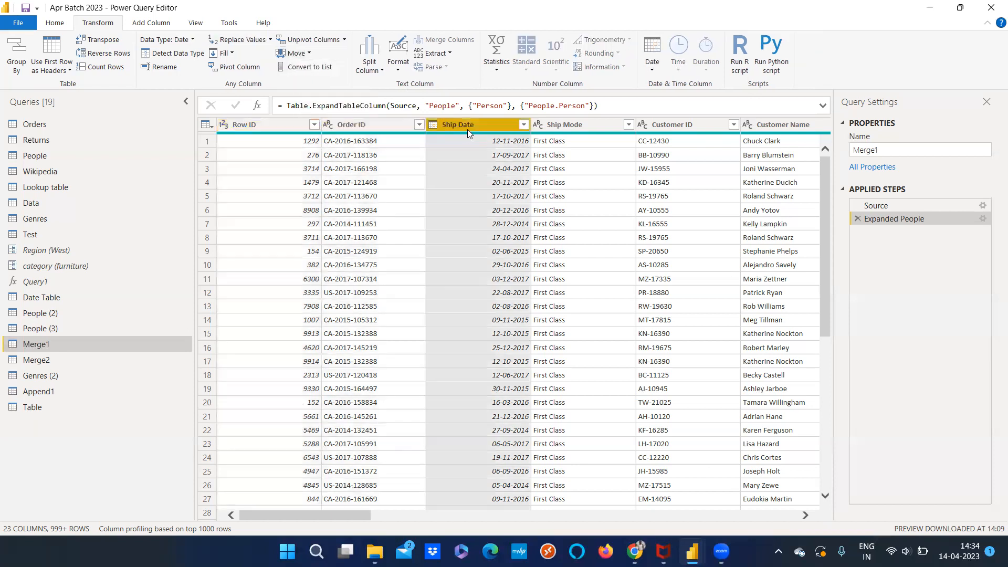
click(554, 129)
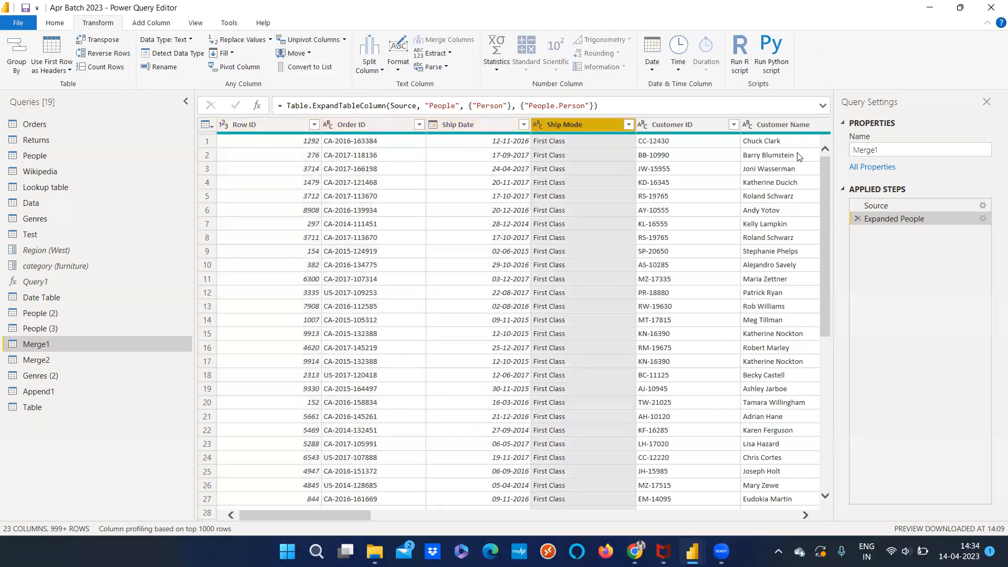
click(313, 53)
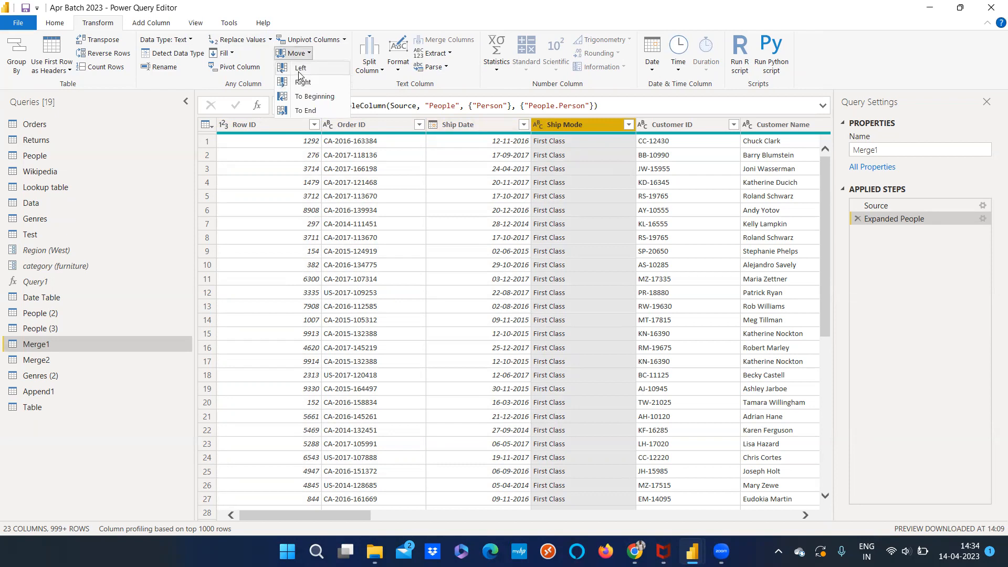
click(483, 131)
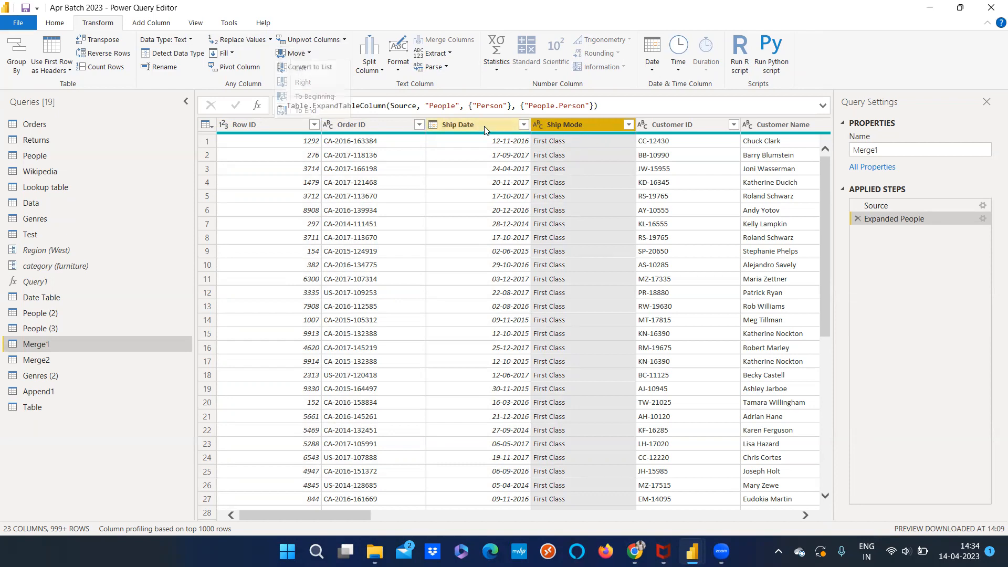
click(484, 130)
click(561, 127)
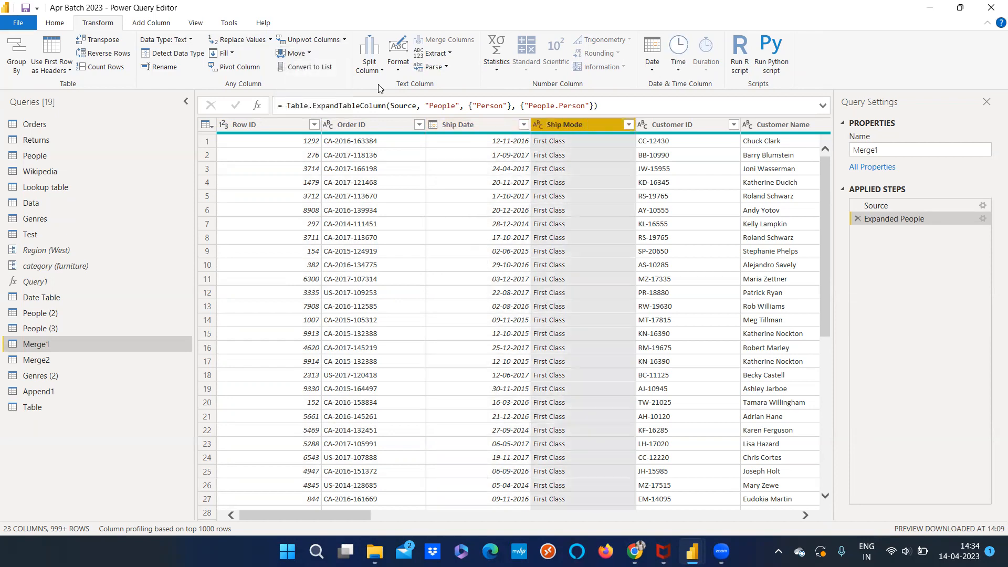
click(306, 53)
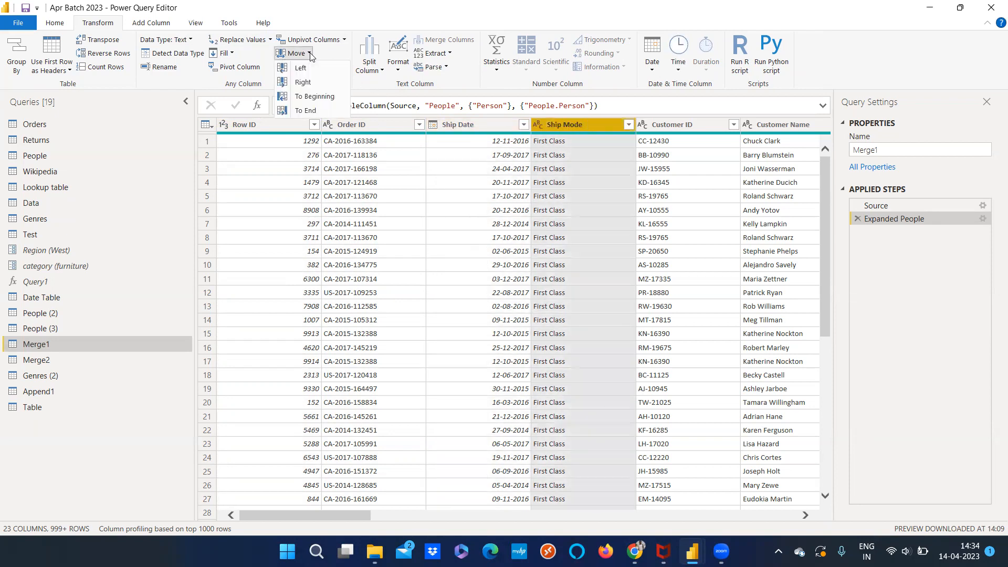
click(304, 82)
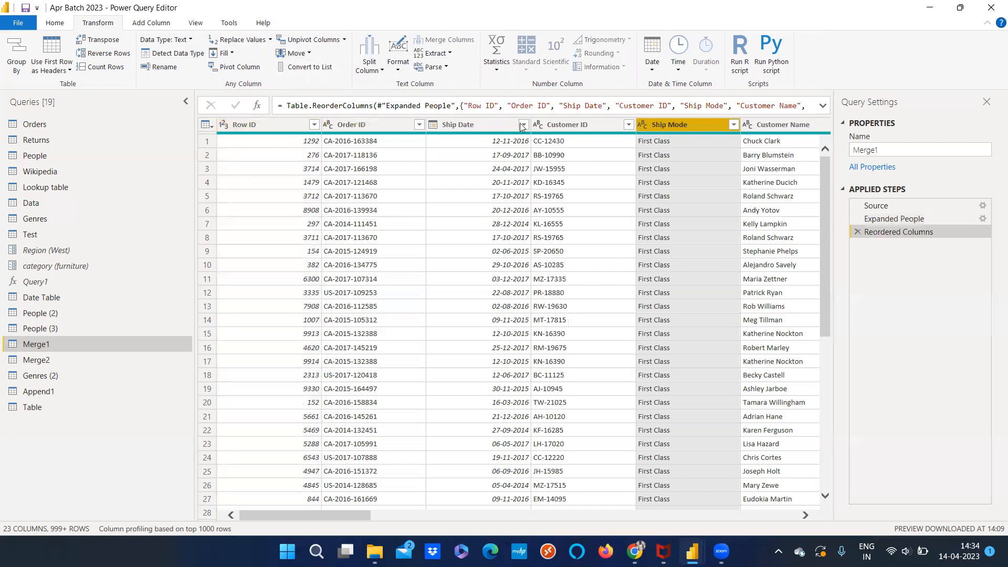
Move the Row ID column to the end of the Merge1 table and return to the table's first columns
click(309, 53)
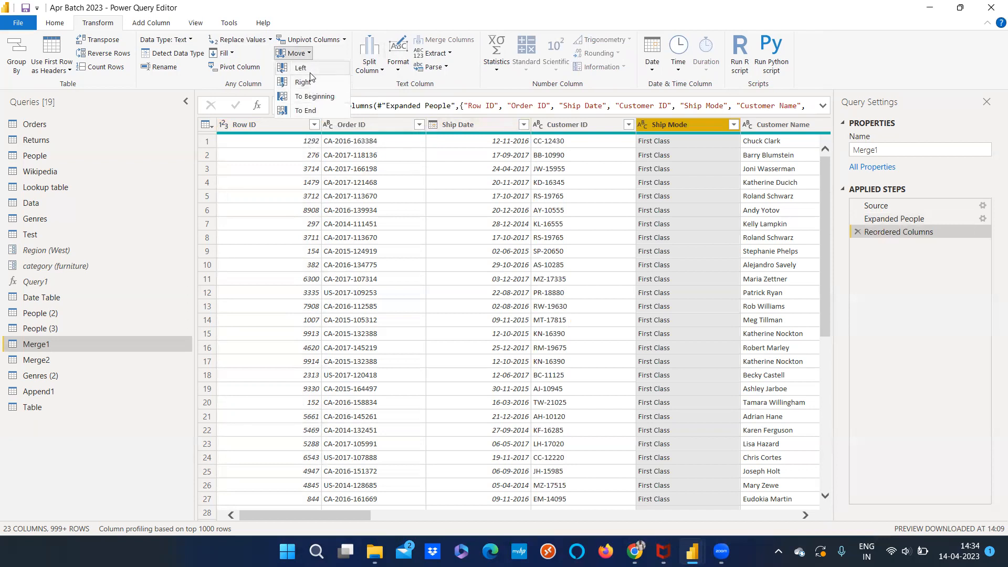
click(560, 124)
click(665, 128)
click(575, 128)
click(252, 129)
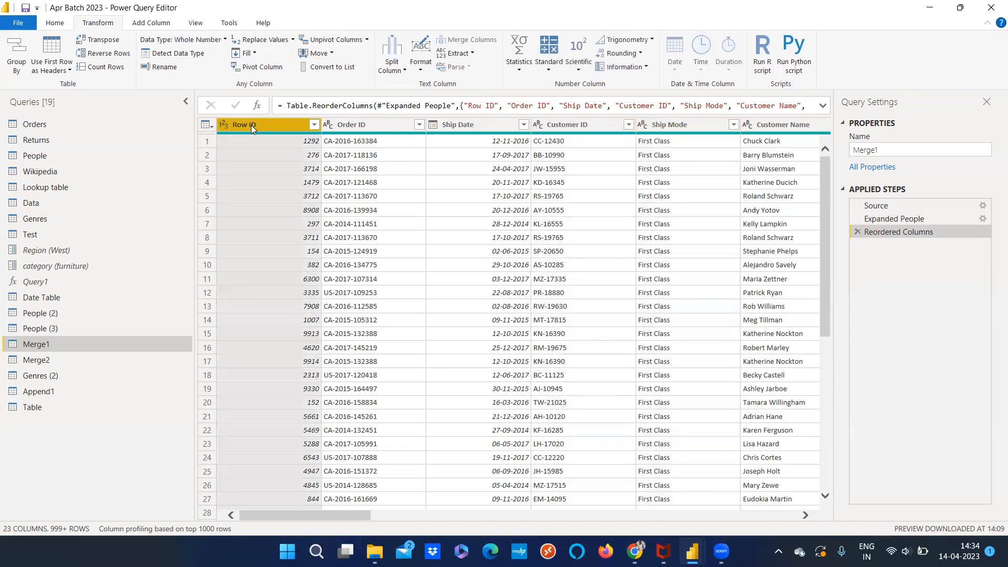
click(321, 55)
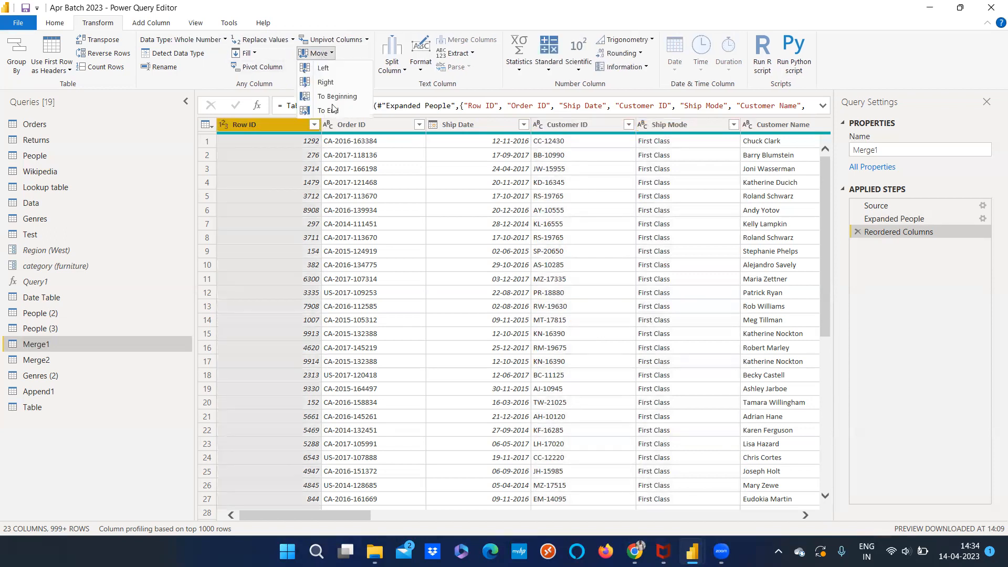
click(382, 107)
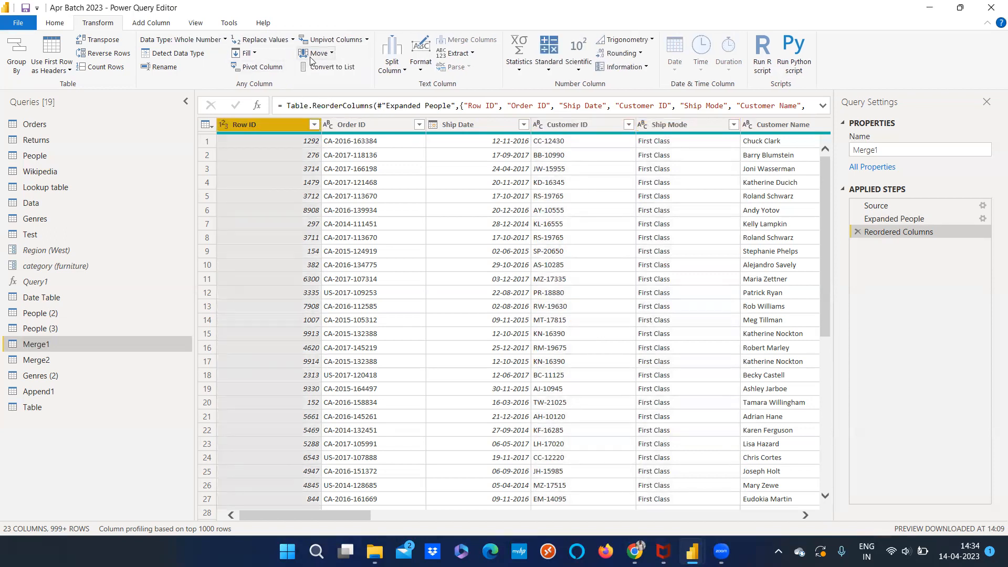
click(329, 56)
click(336, 110)
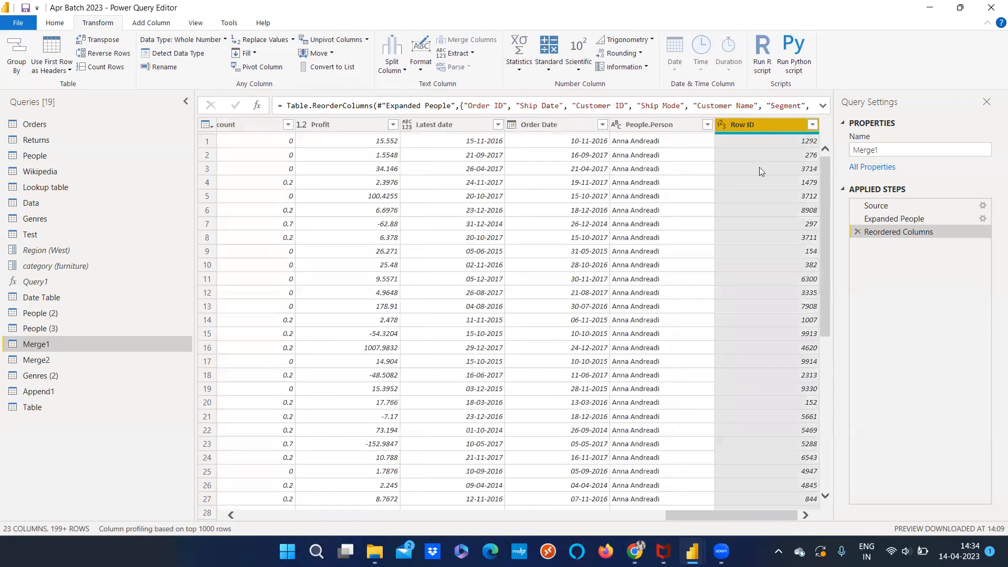
scroll(783, 504, left, 5)
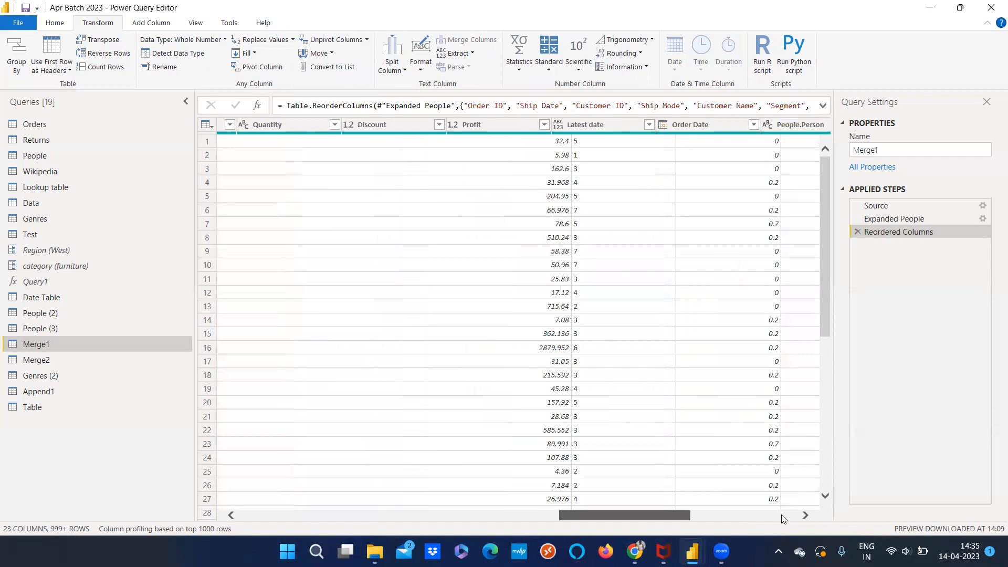
scroll(783, 519, left, 10)
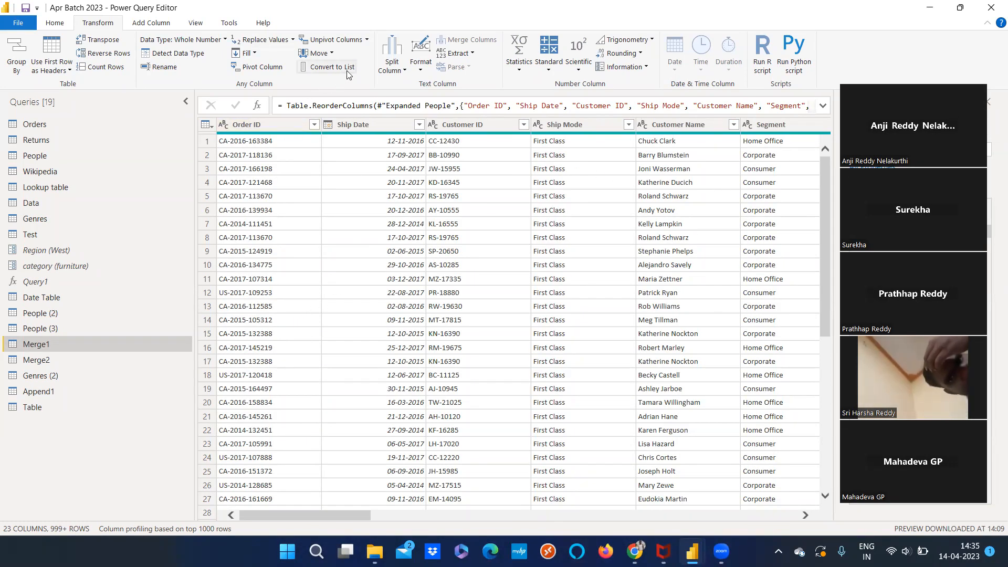
drag(295, 547, 263, 516)
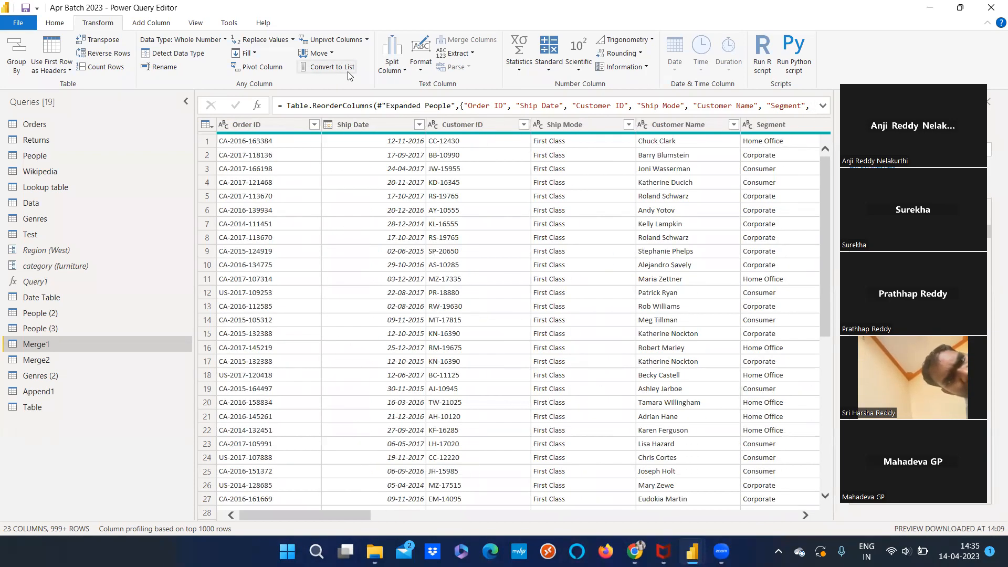
Review the Suggested Values options for a new query parameter, and cancel the parameter without saving it
click(58, 24)
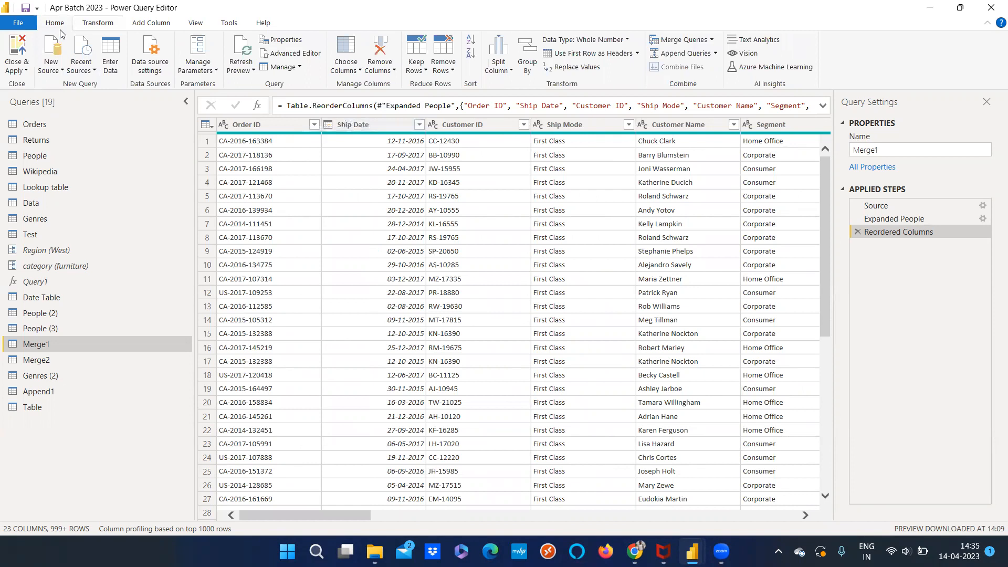
click(207, 68)
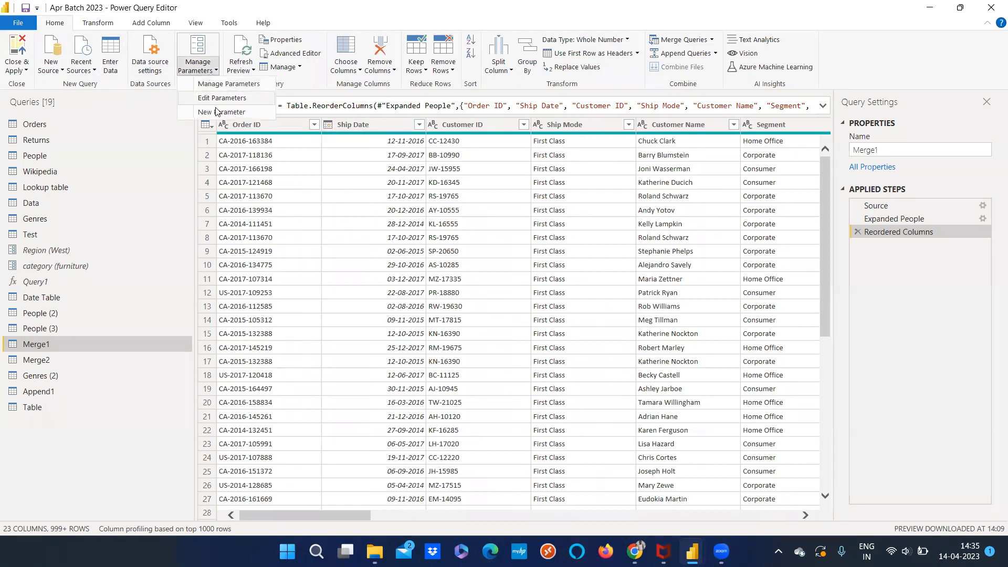
click(127, 452)
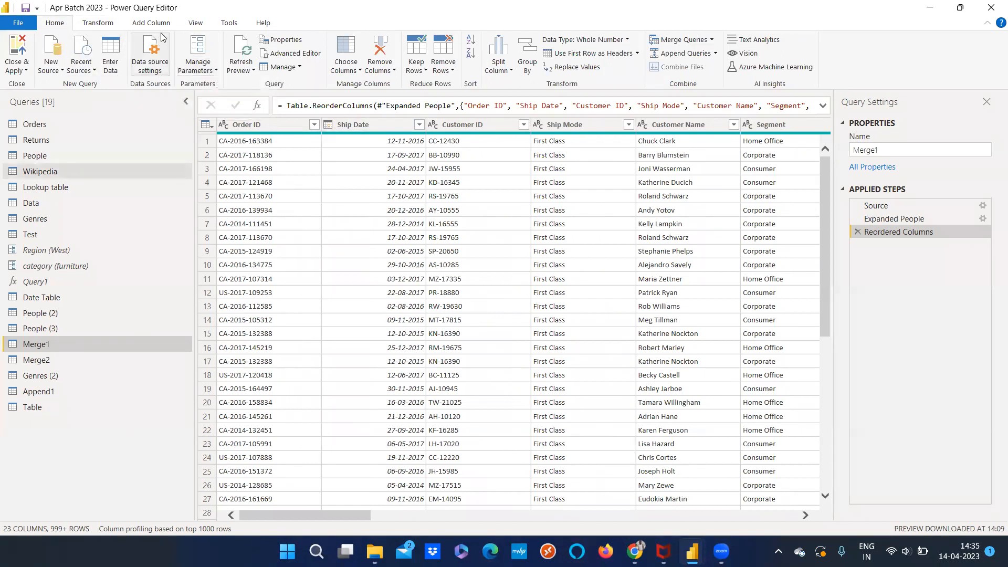
click(191, 73)
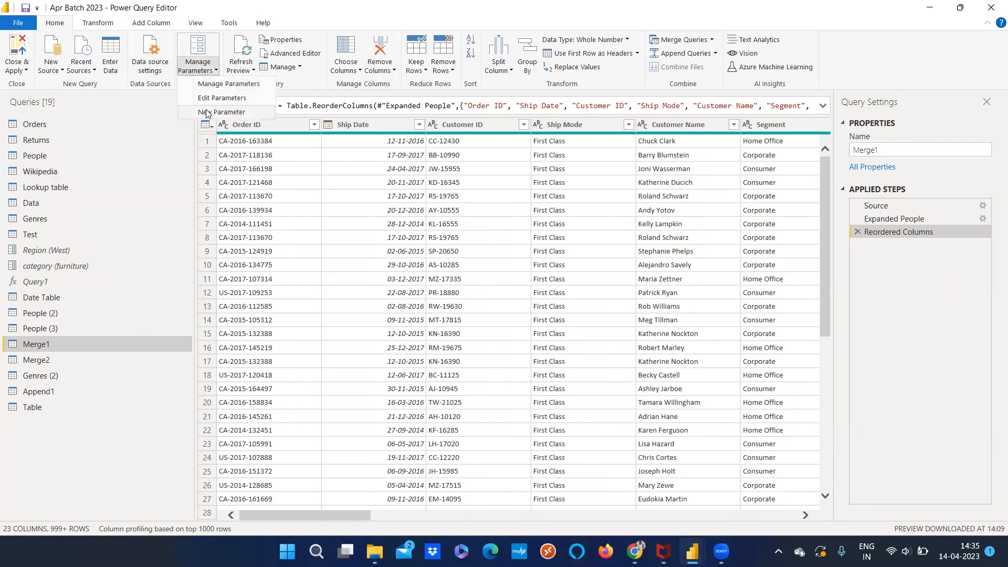
click(206, 112)
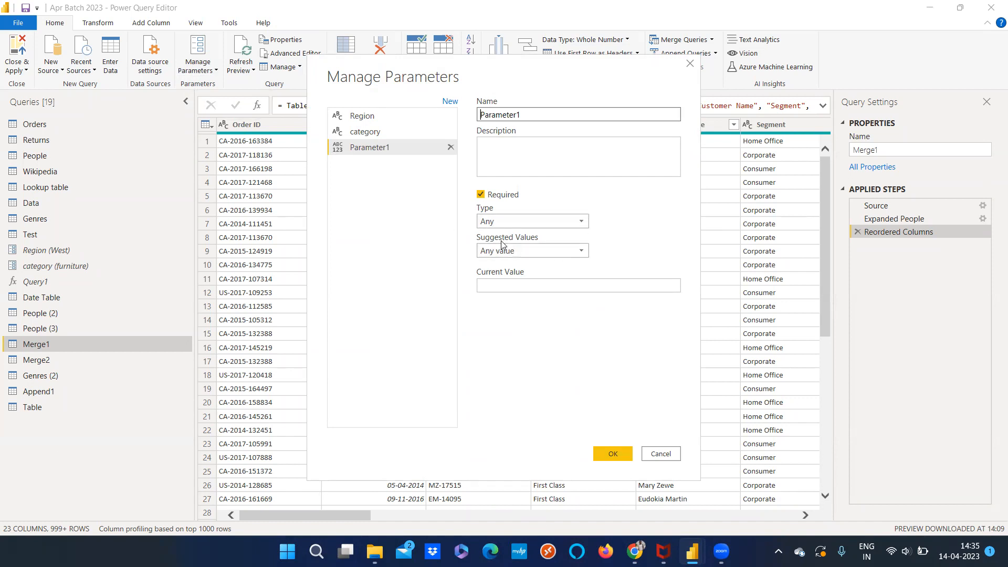
click(584, 252)
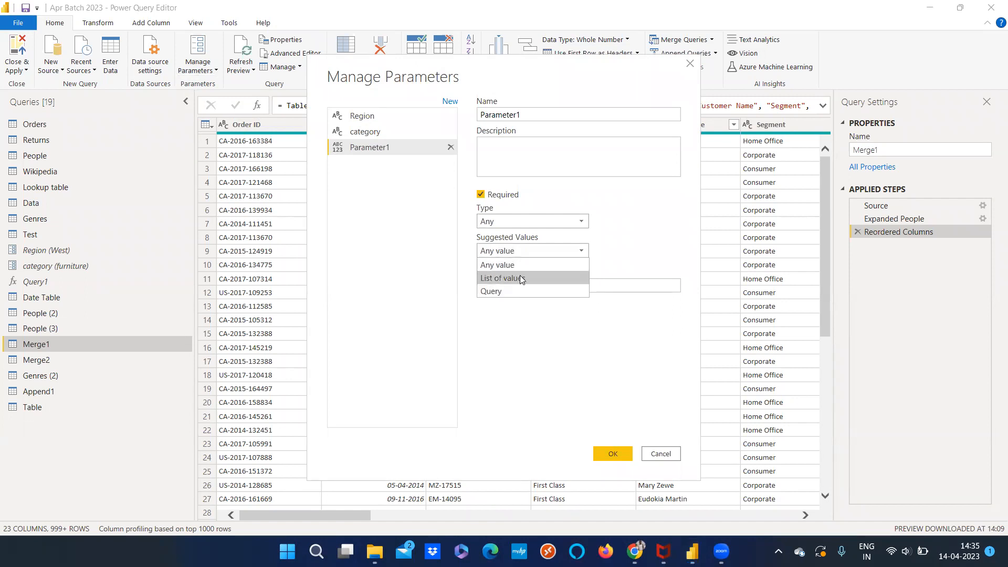
click(621, 307)
click(660, 454)
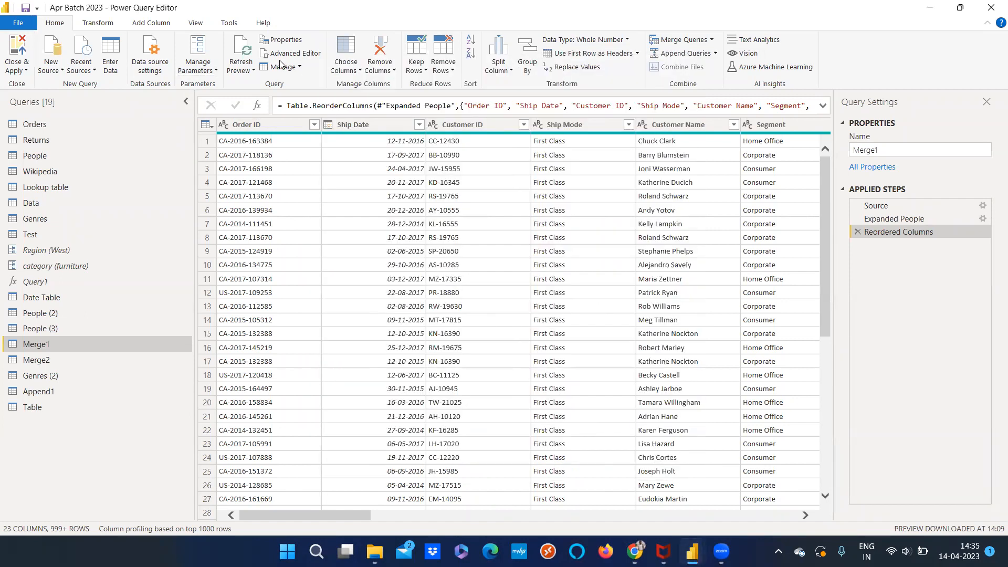
Open the Orders query and go to its Region column
click(95, 23)
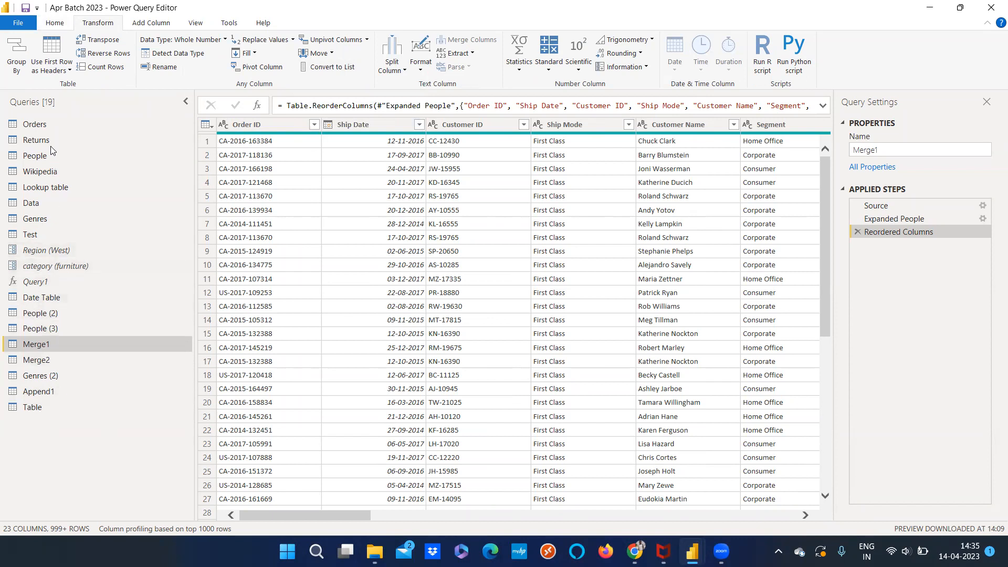
click(48, 126)
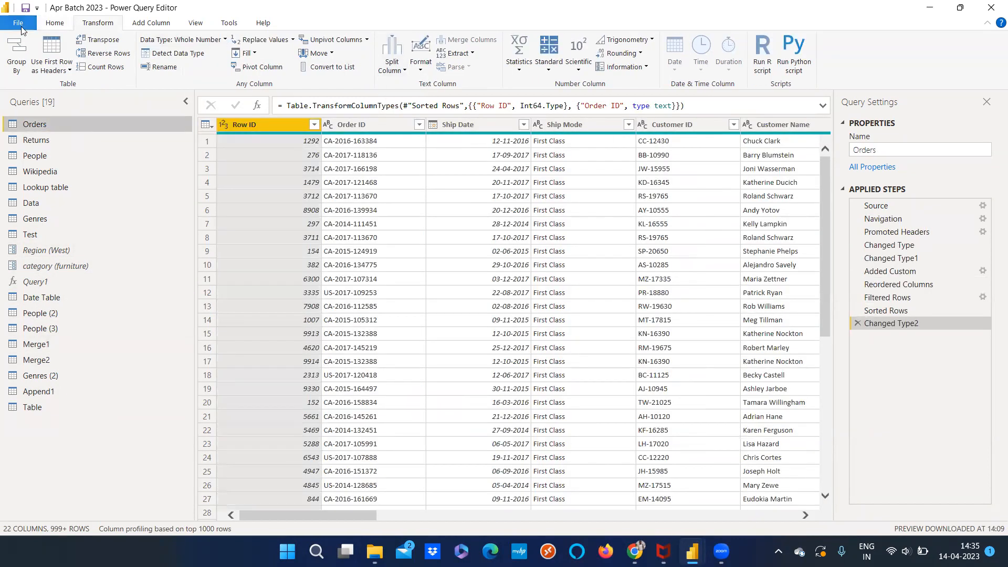
click(53, 23)
click(345, 68)
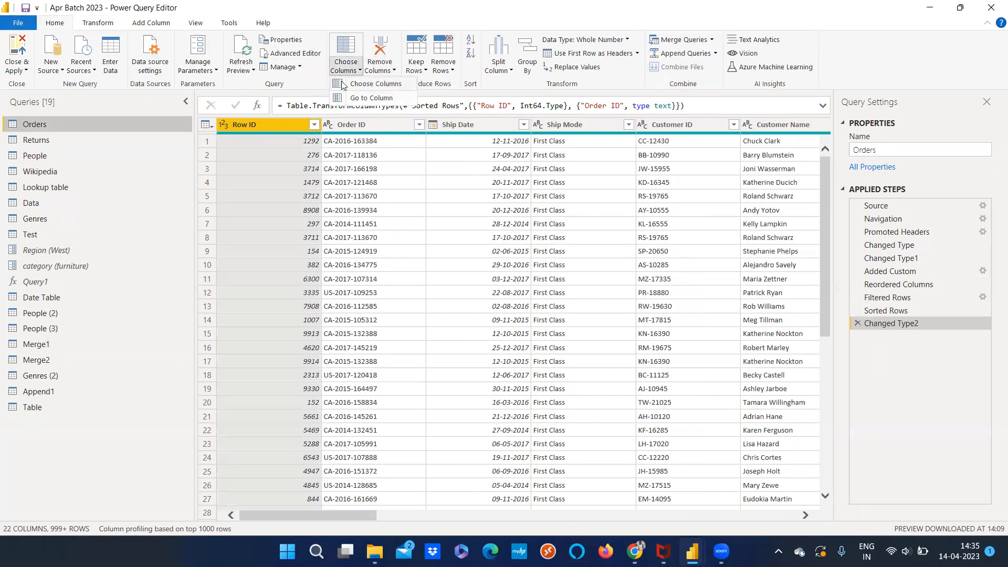
click(365, 103)
click(427, 263)
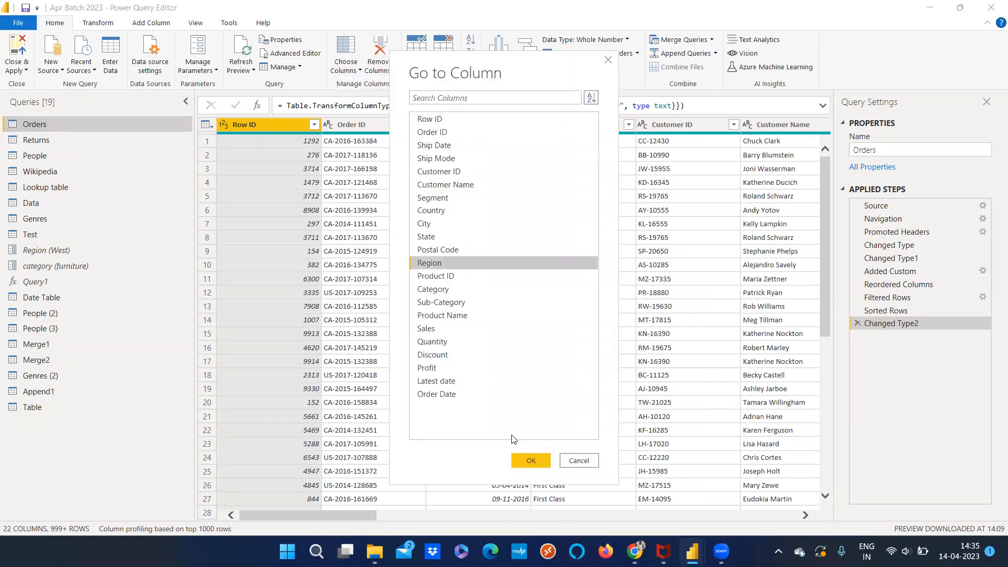
click(529, 460)
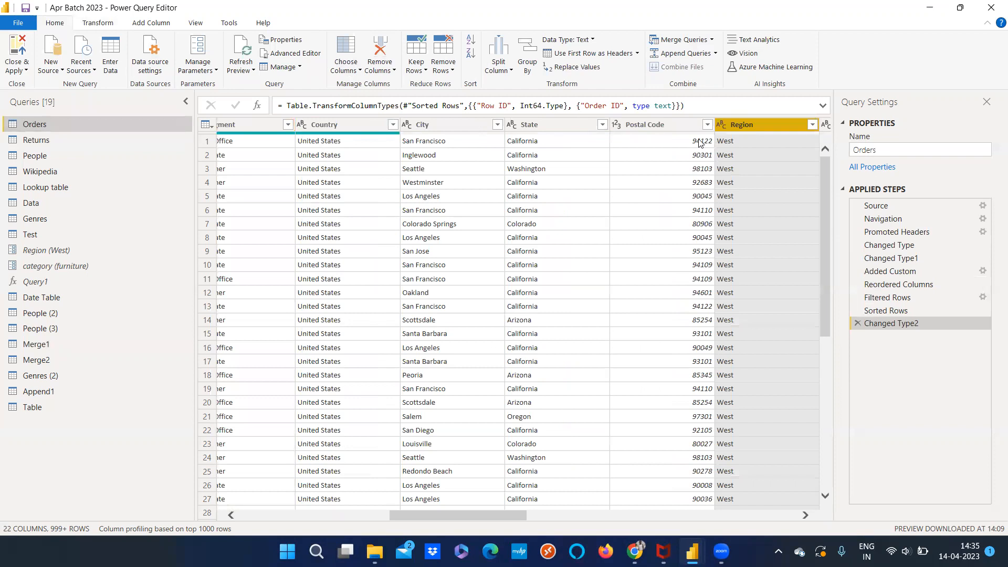
Remove every column of Orders except Region, and convert the Region column to a list
right_click(749, 125)
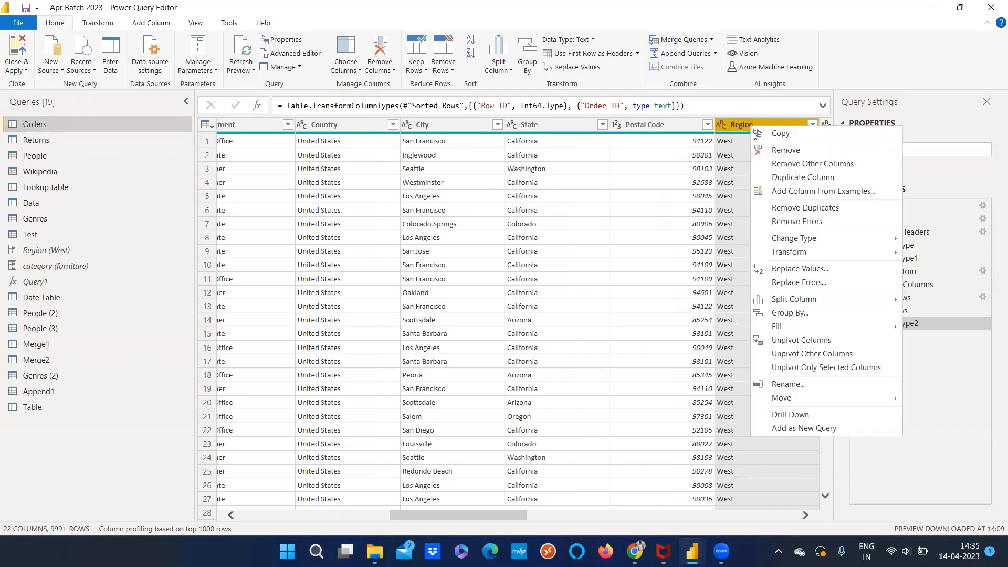
click(766, 161)
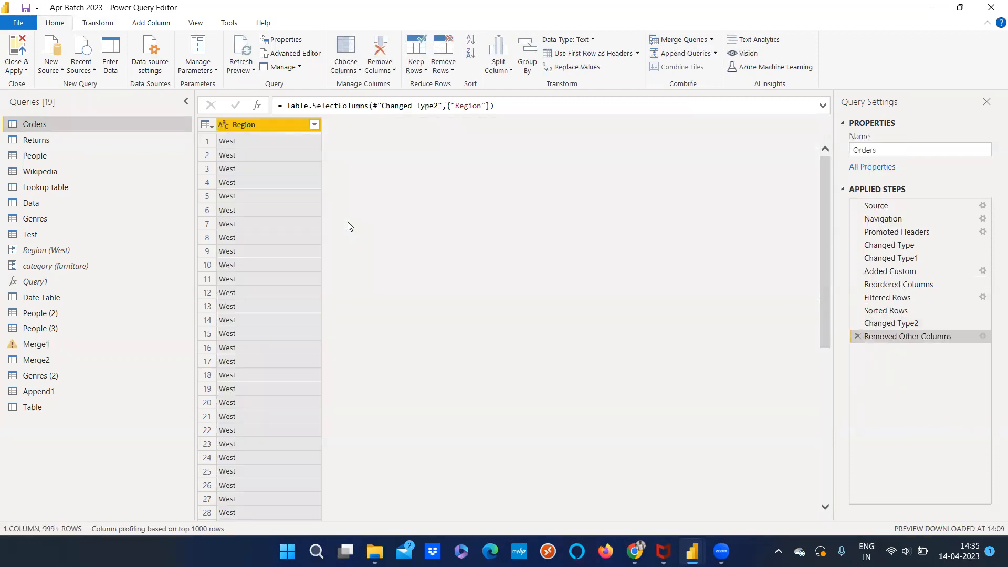
click(117, 21)
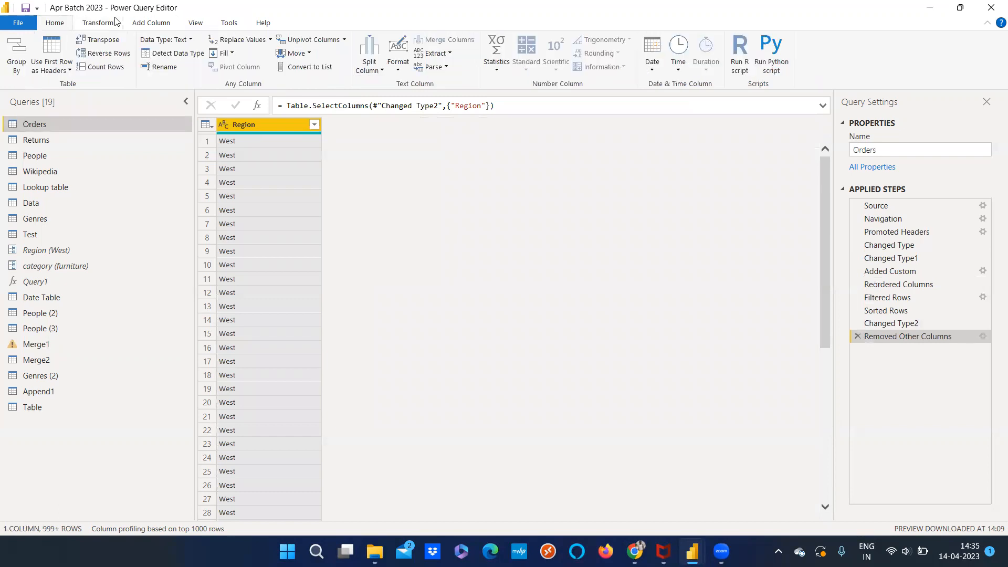
click(302, 67)
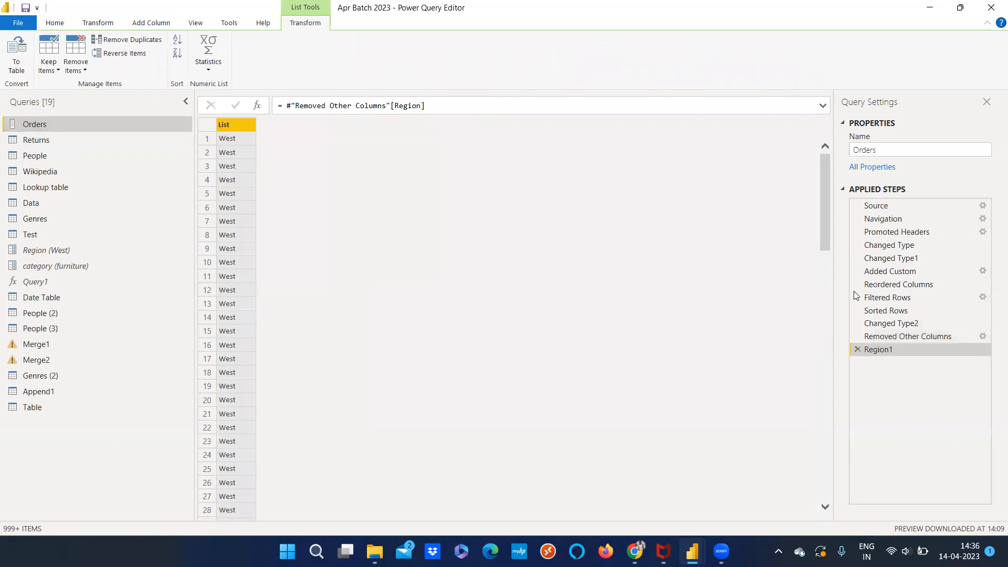
Delete the list conversion and Removed Other Columns steps from the Orders query
click(859, 349)
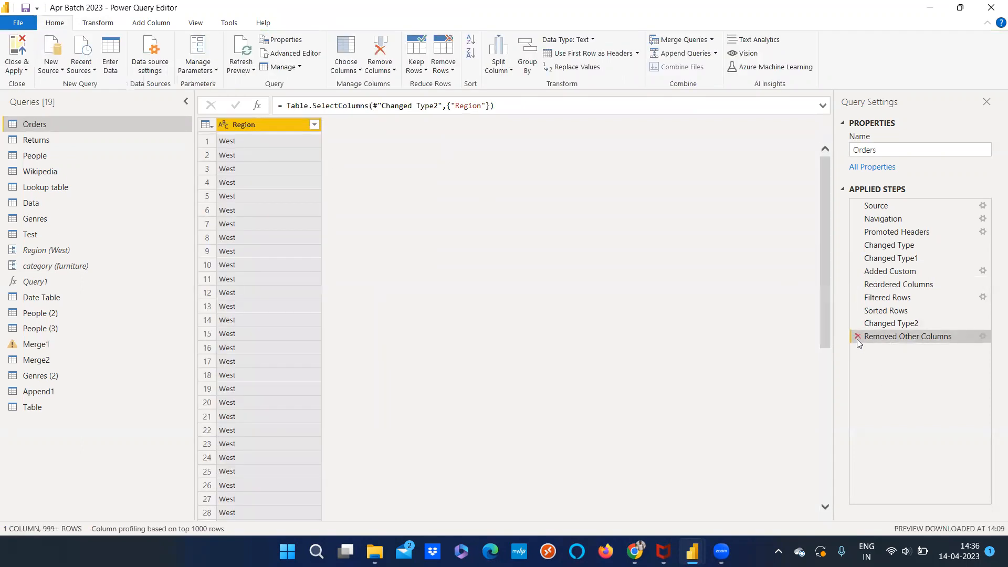
click(857, 337)
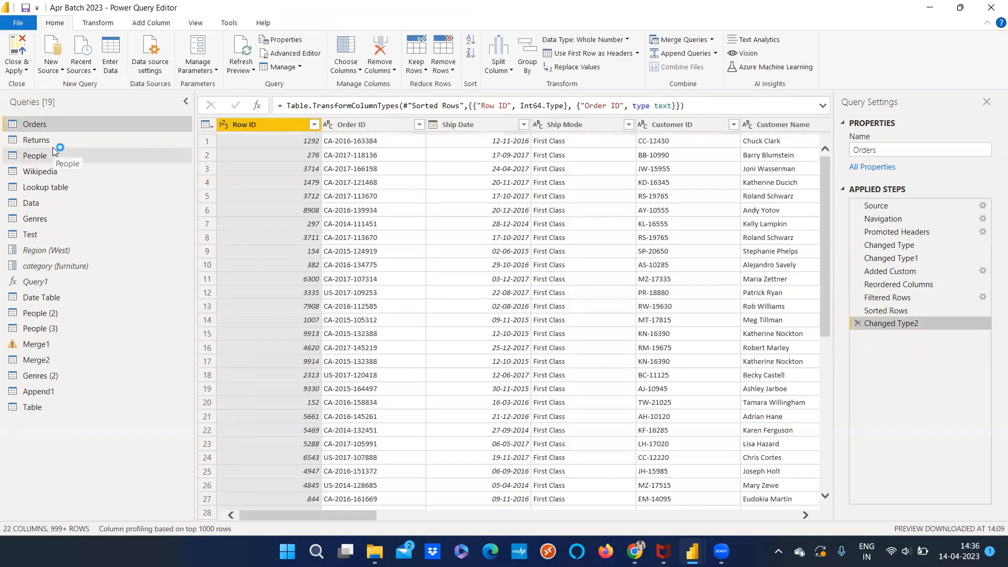
Remove the Person column from the People (3) query and convert its Region column to a list
click(52, 152)
click(68, 328)
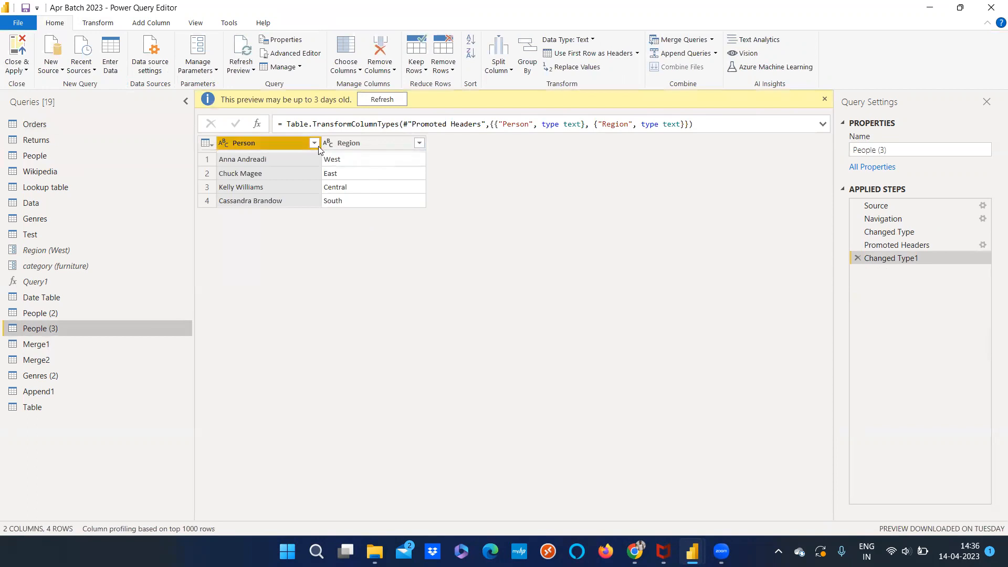
right_click(260, 144)
click(294, 166)
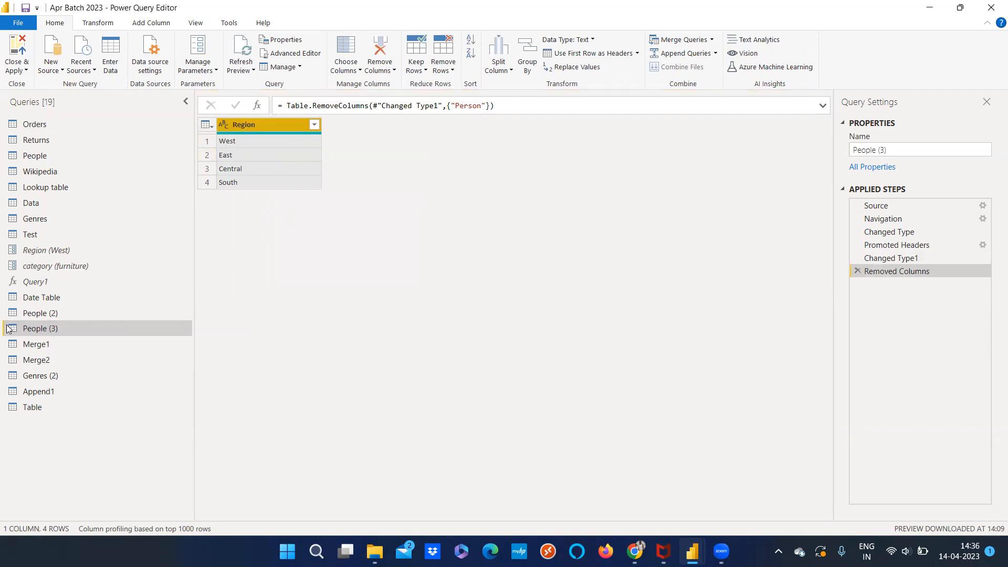
click(98, 23)
click(298, 68)
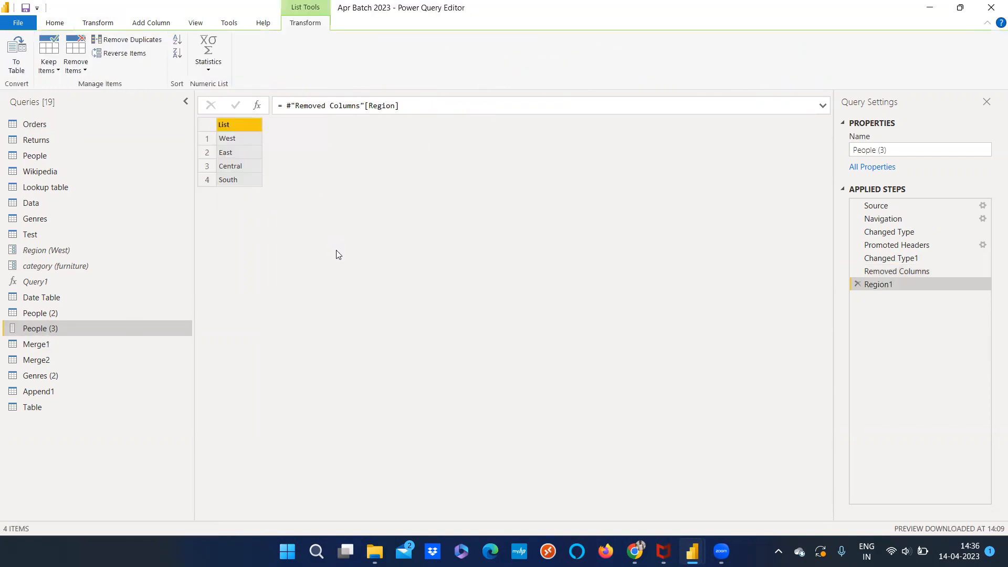
drag(15, 330, 14, 334)
drag(892, 150, 844, 153)
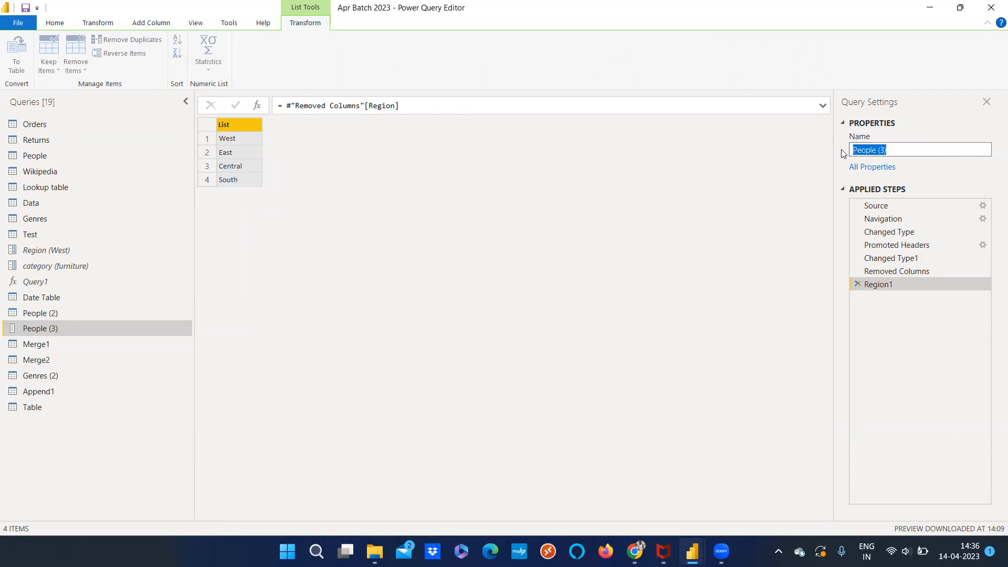
Start a new parameter with Suggested Values set to Query and People (3) as the source query
click(59, 25)
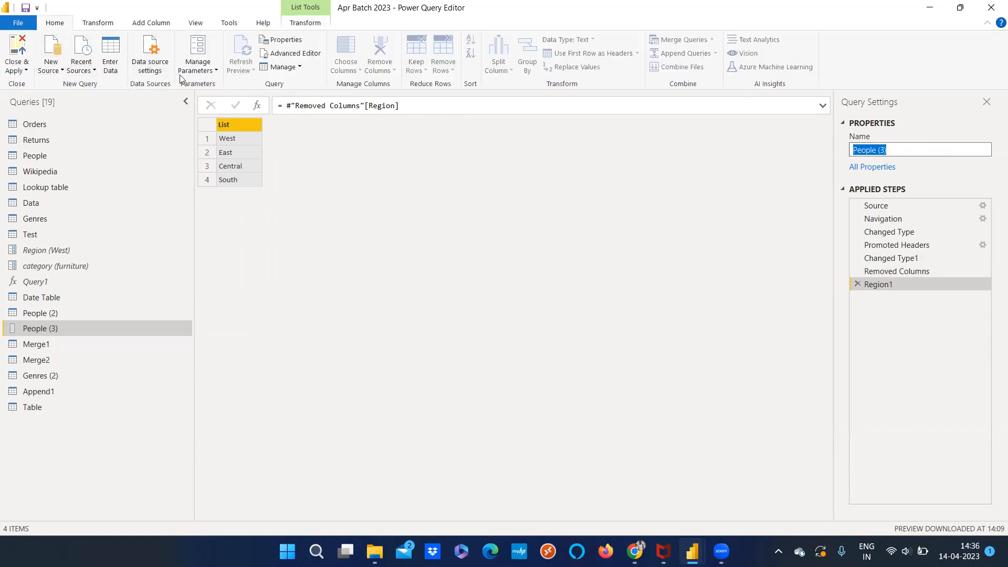
click(198, 67)
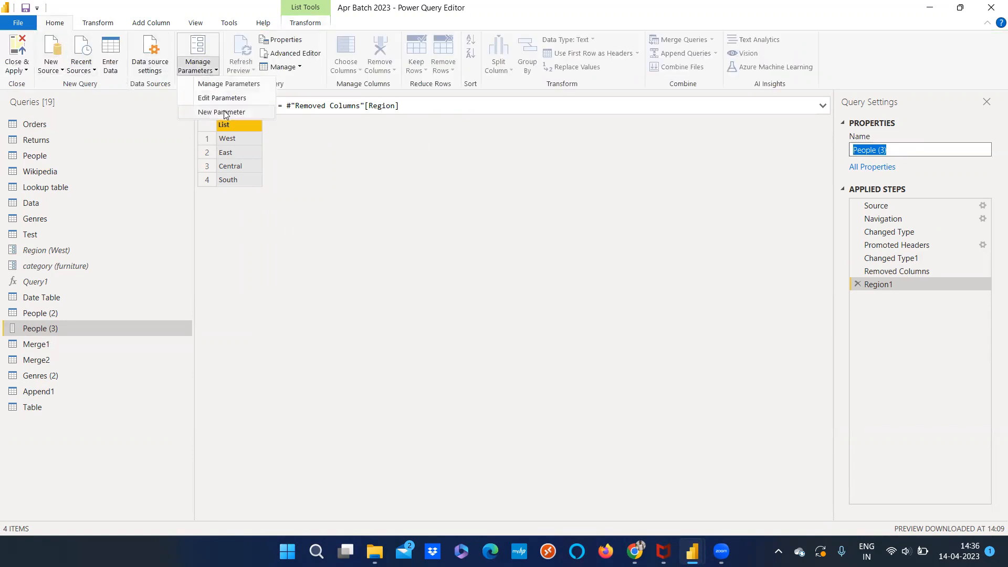
click(222, 112)
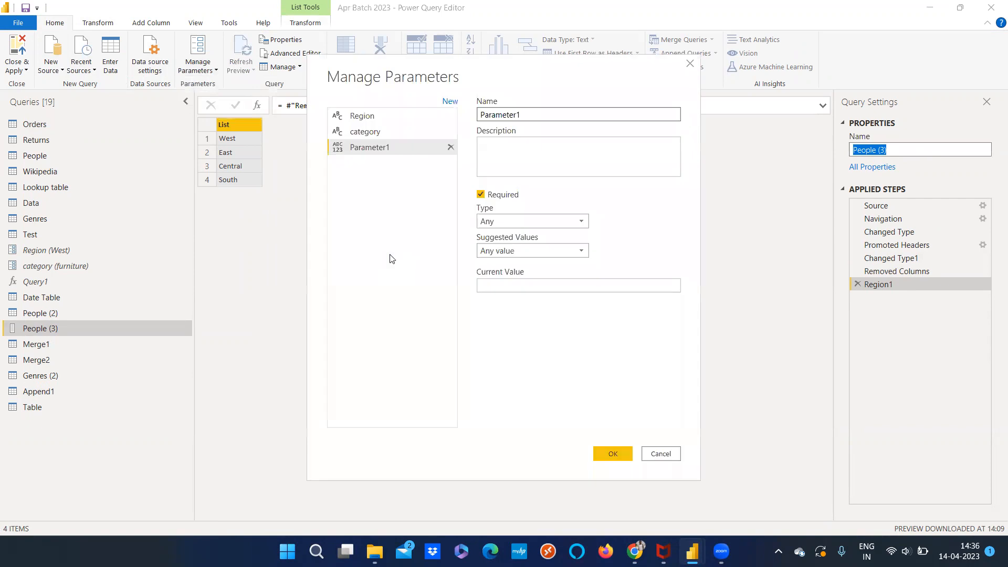
click(583, 254)
click(572, 277)
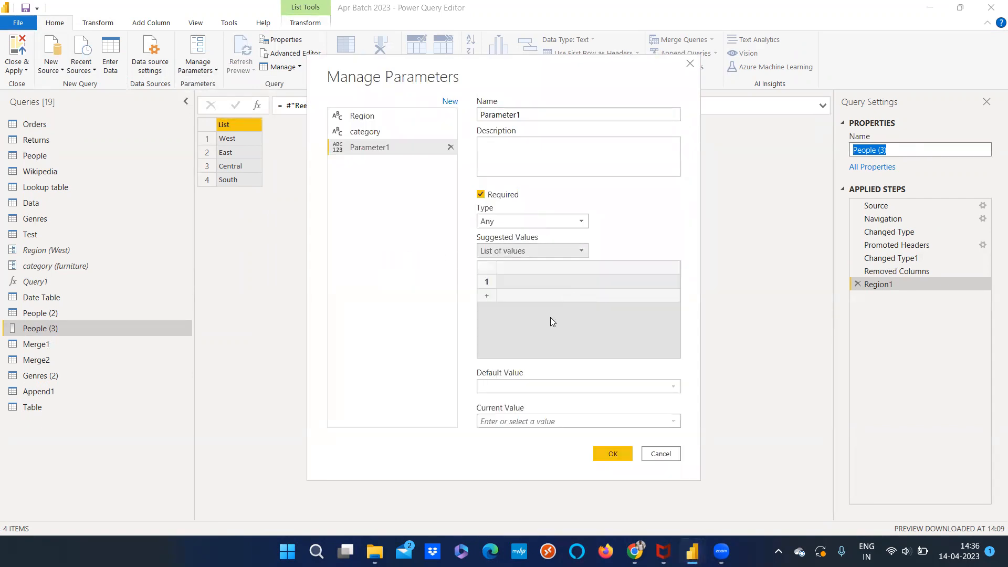
click(551, 251)
click(545, 290)
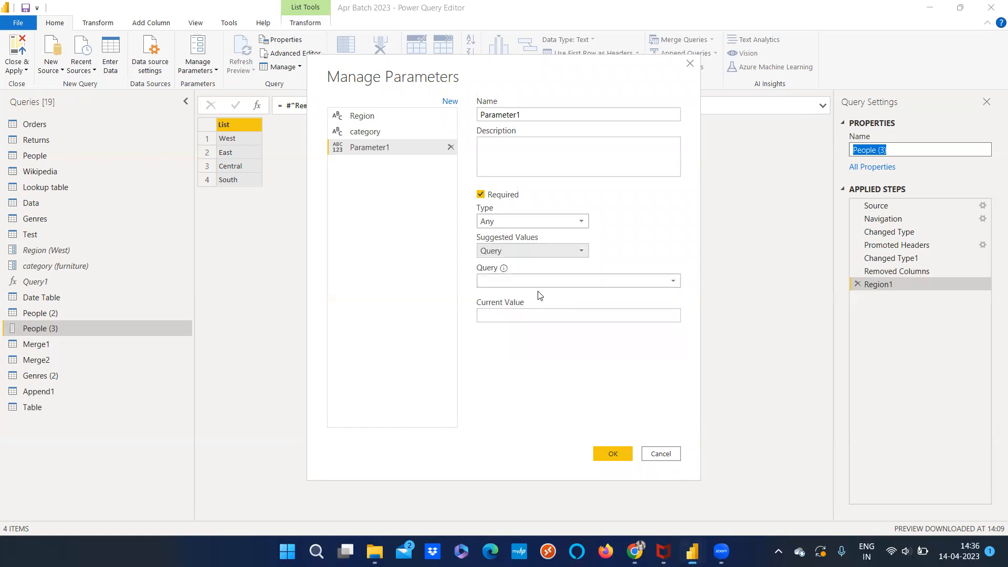
click(575, 282)
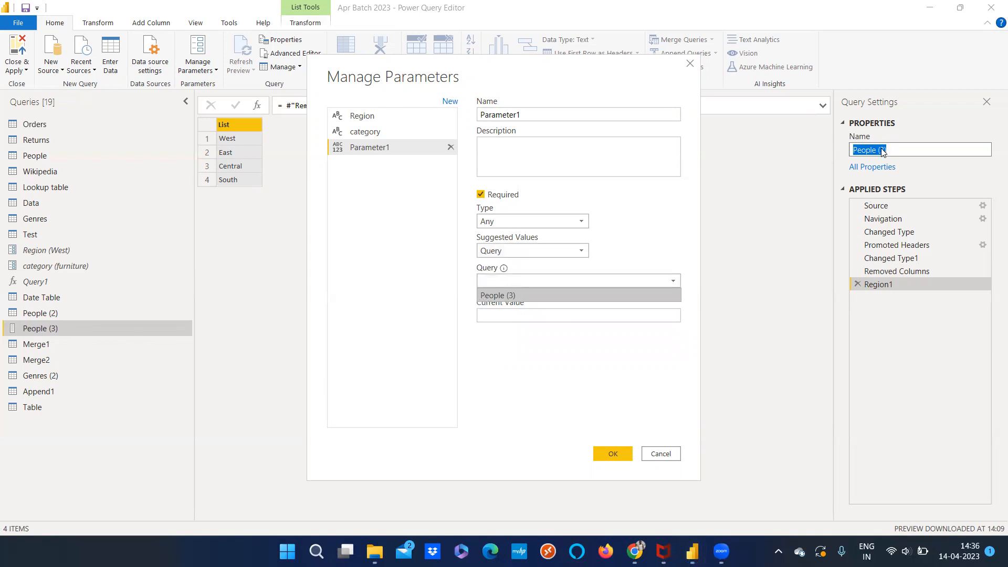
click(512, 295)
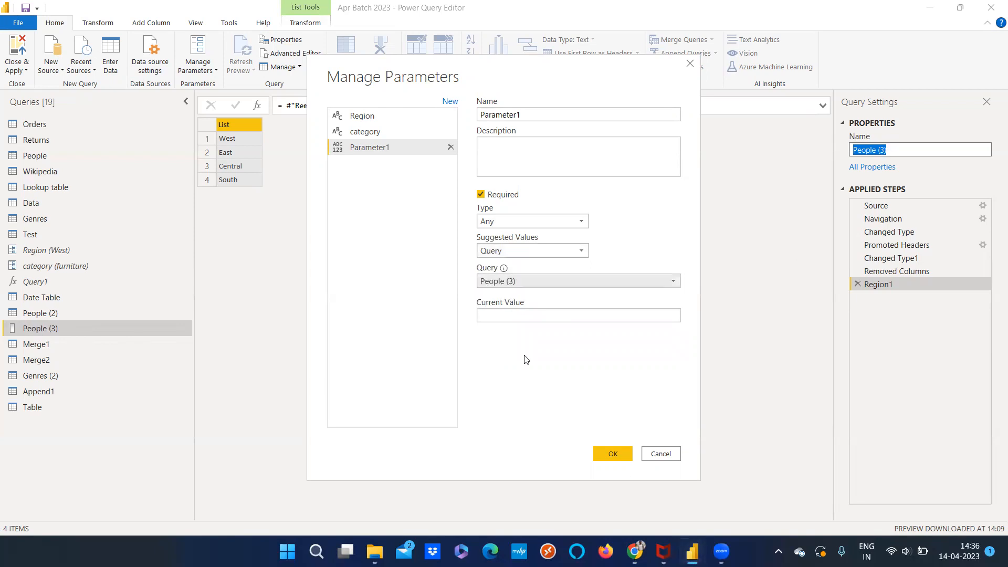
Set the new parameter's current value to West and save the parameter
click(514, 318)
text(West)
click(584, 457)
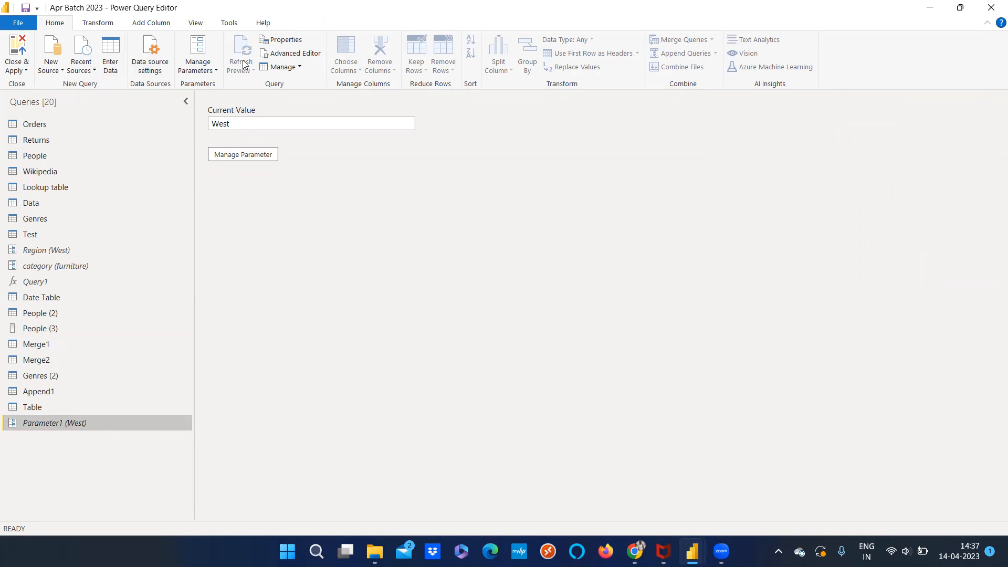
click(197, 69)
click(222, 98)
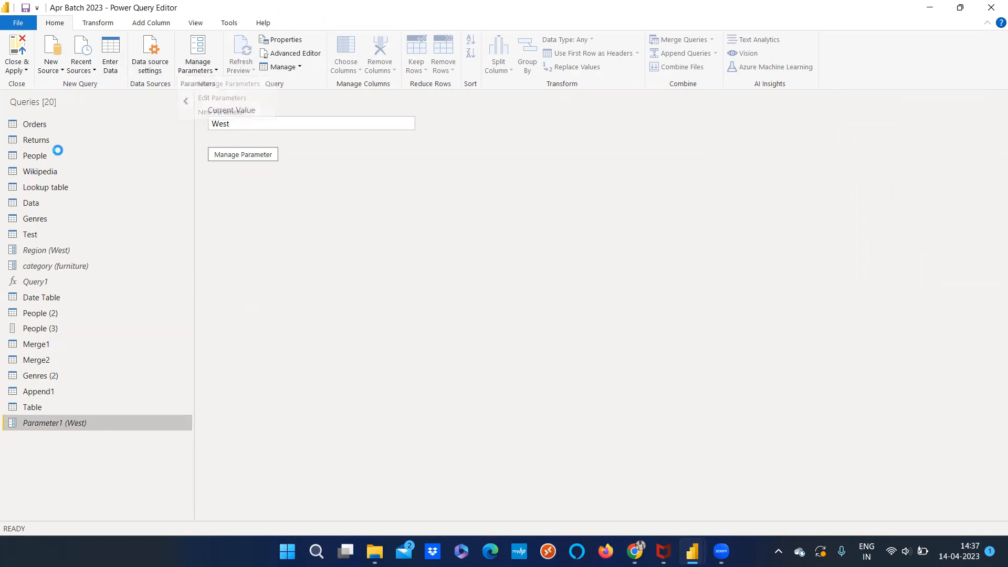
click(34, 125)
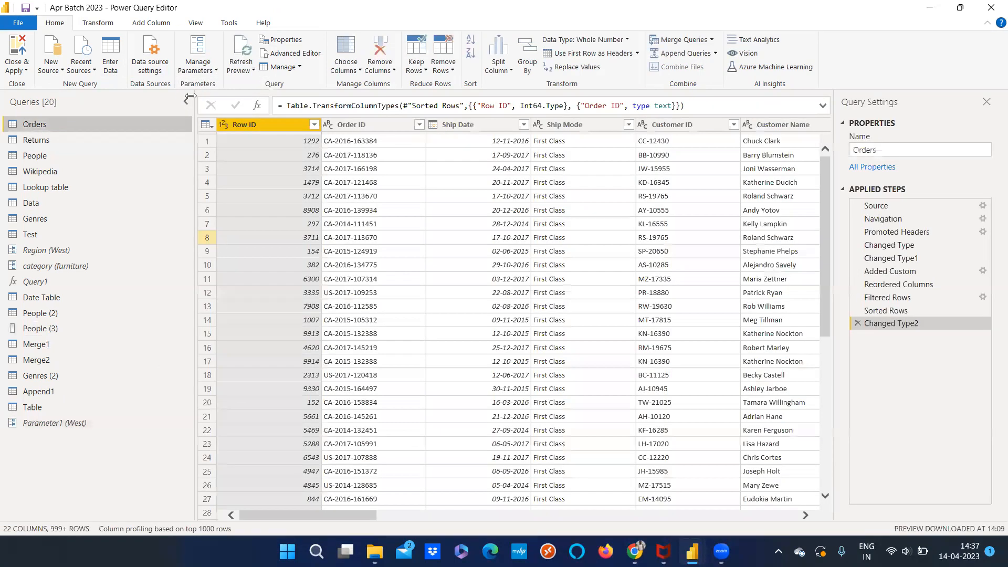
click(91, 24)
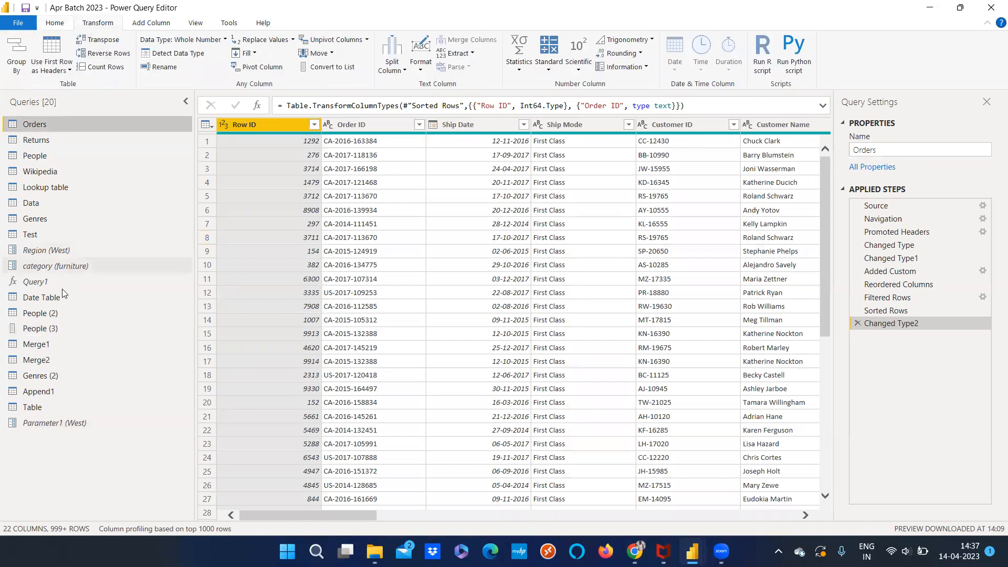
Remove the Person column from the People (2) query and convert its Region column to a list
click(57, 314)
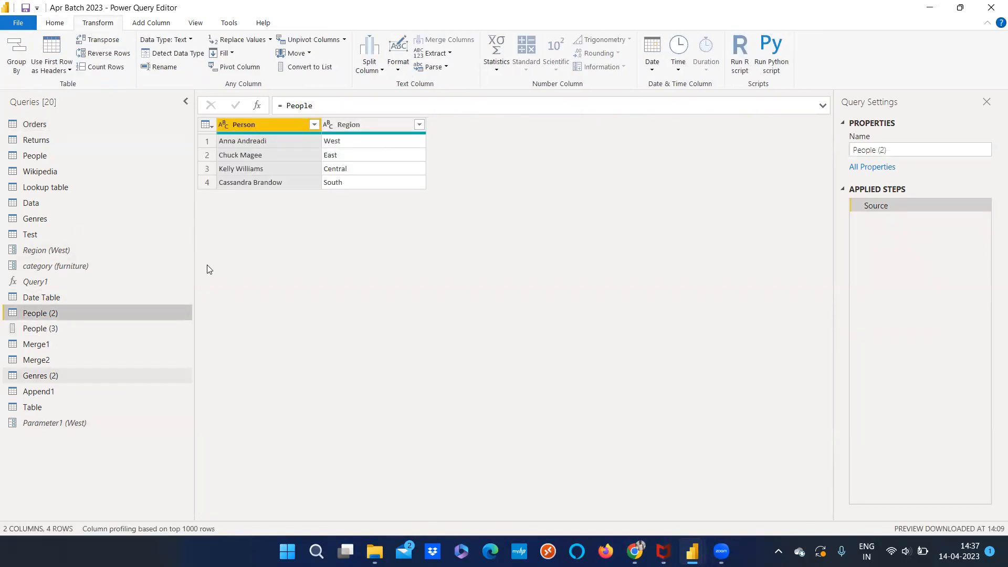
click(350, 127)
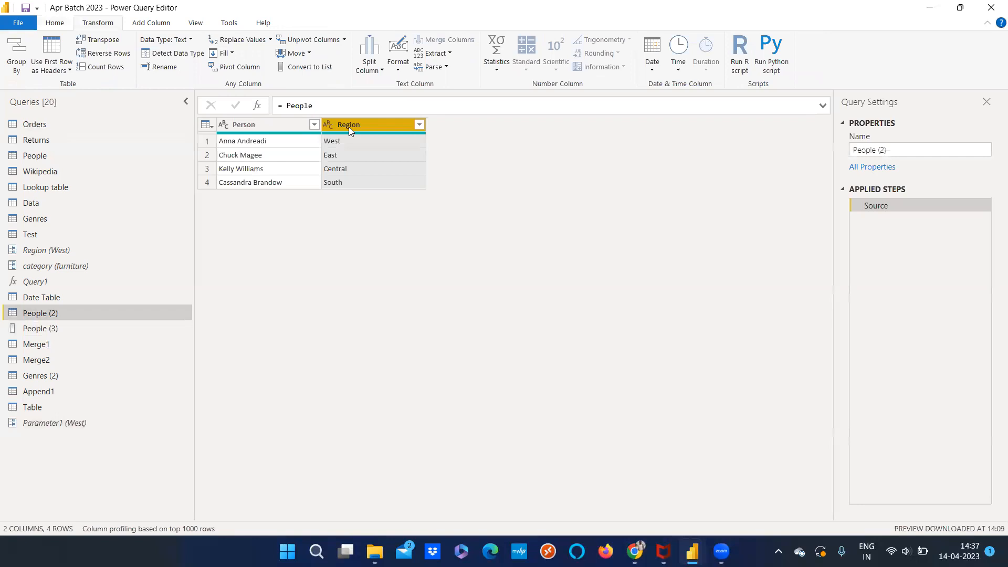
click(272, 123)
right_click(262, 122)
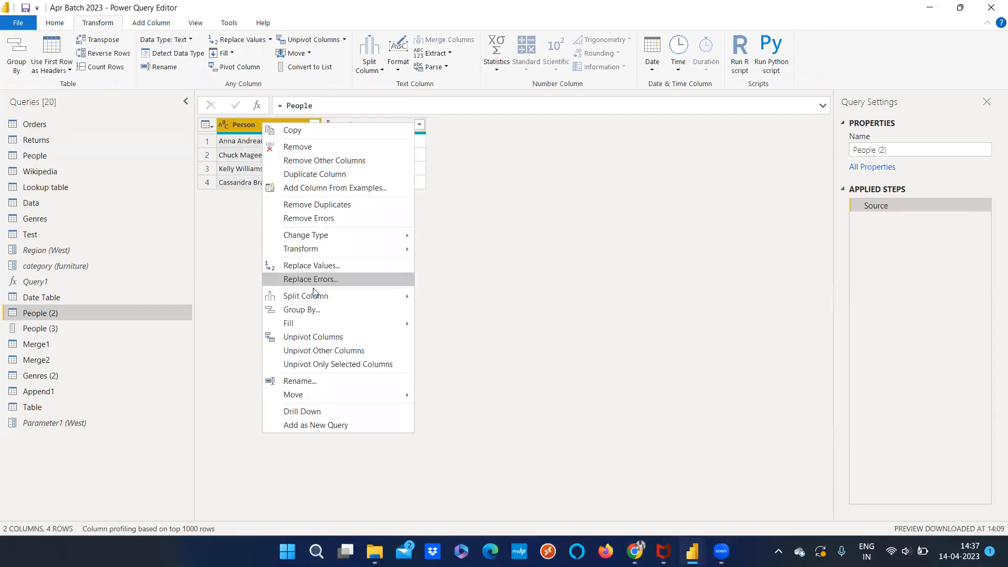
key(Escape)
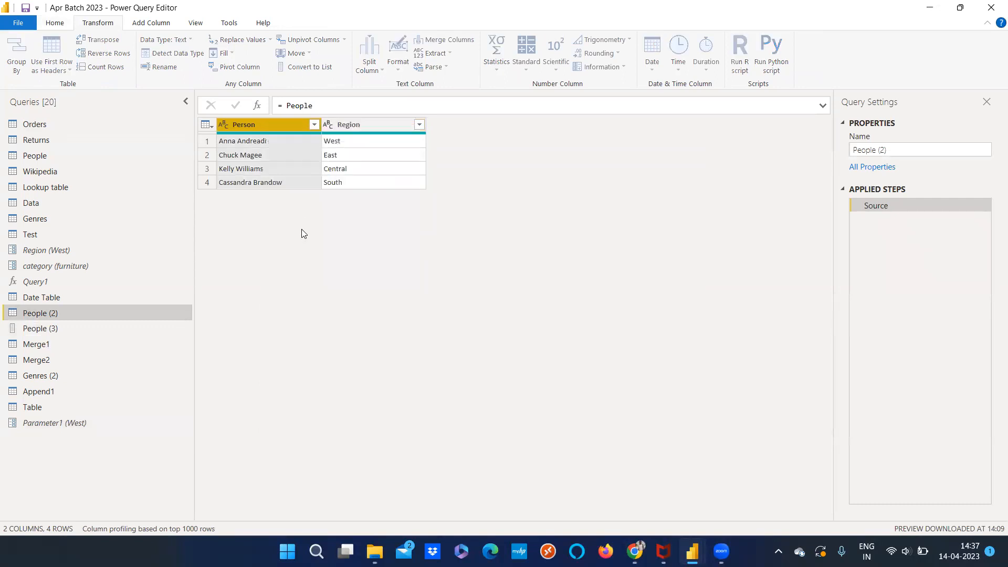
key(Delete)
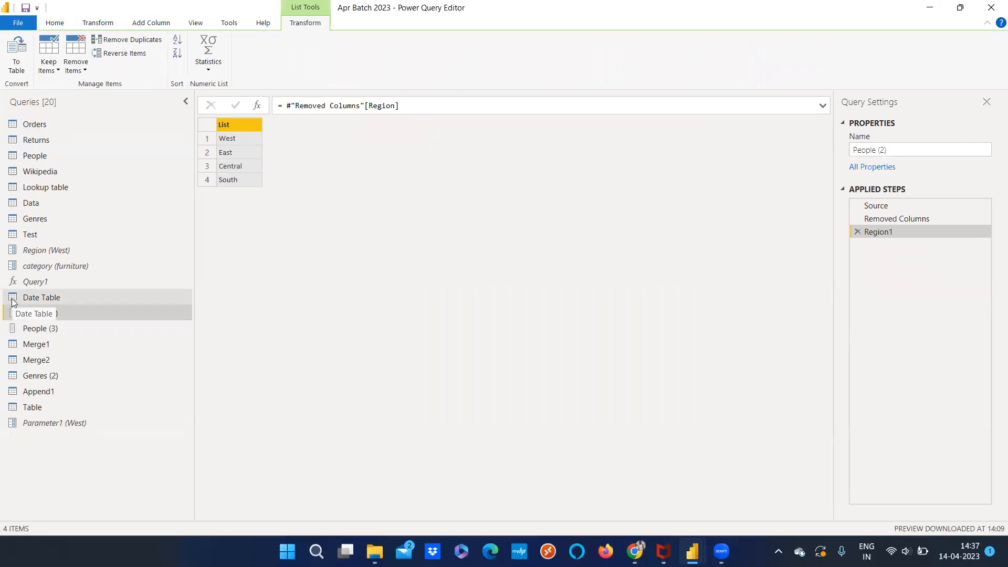
drag(18, 316, 20, 301)
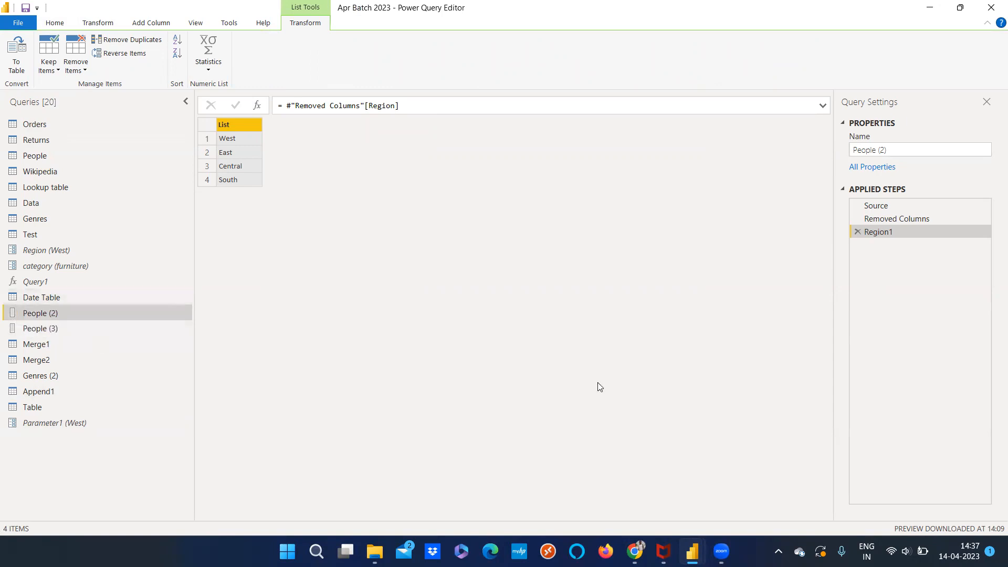